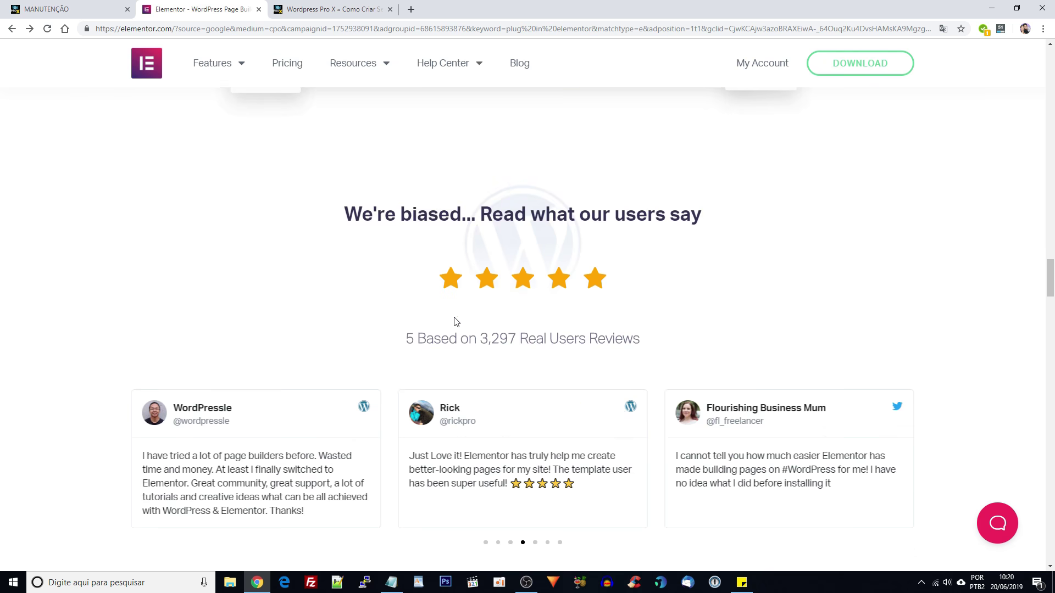
- Look through the Elementor website's user reviews, feature sections and footer
scroll(454, 321, "down", 20)
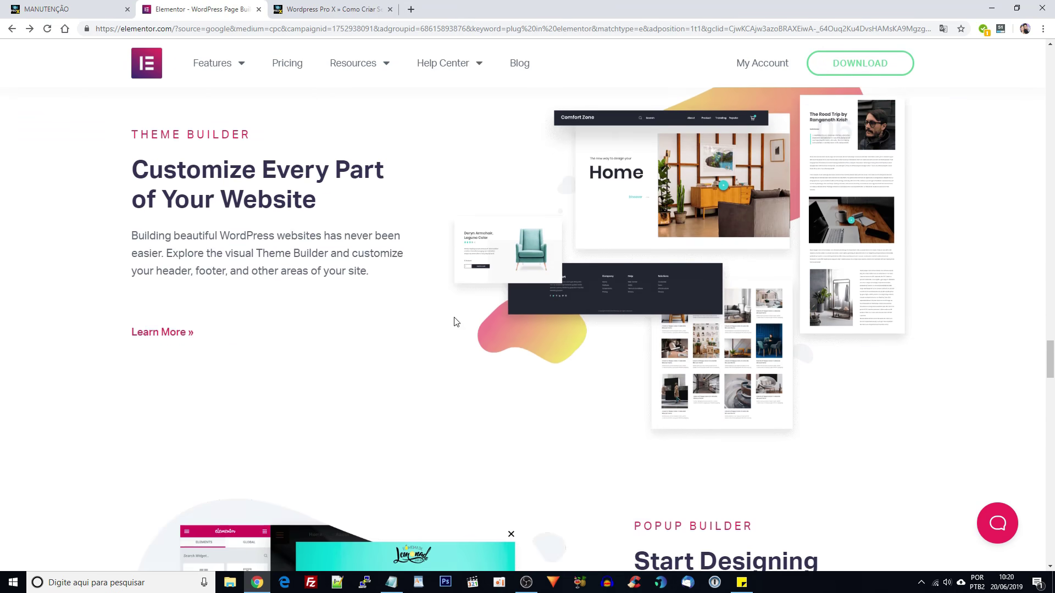
scroll(454, 322, "down", 5)
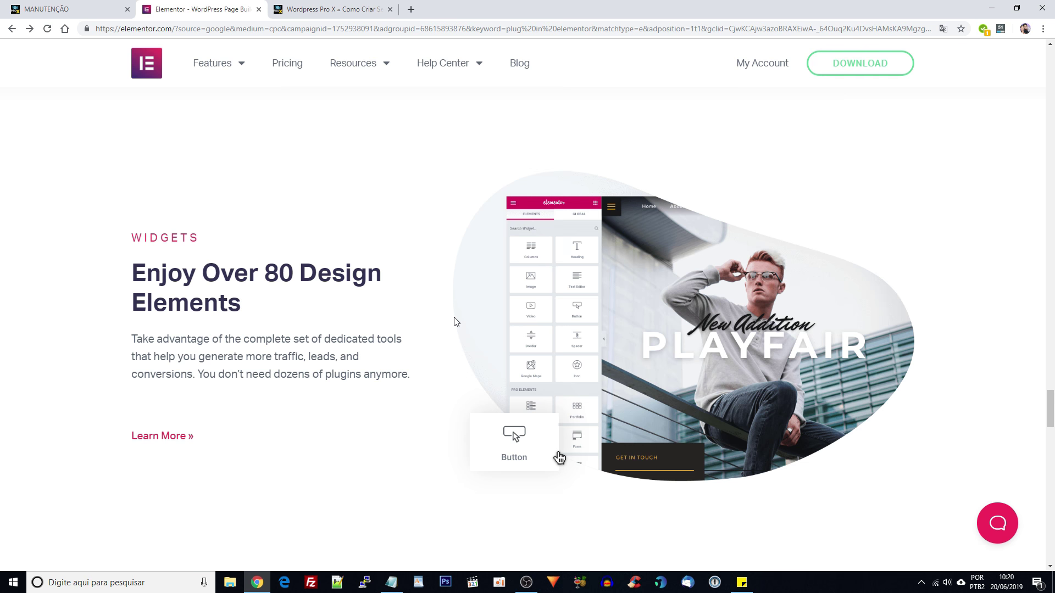
scroll(454, 322, "down", 15)
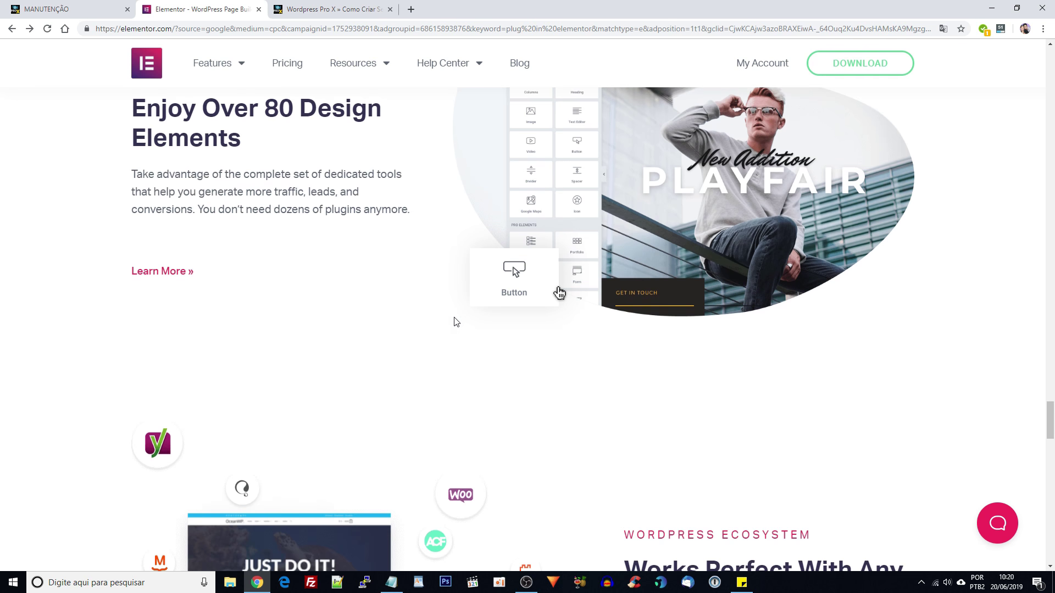
scroll(455, 322, "down", 4)
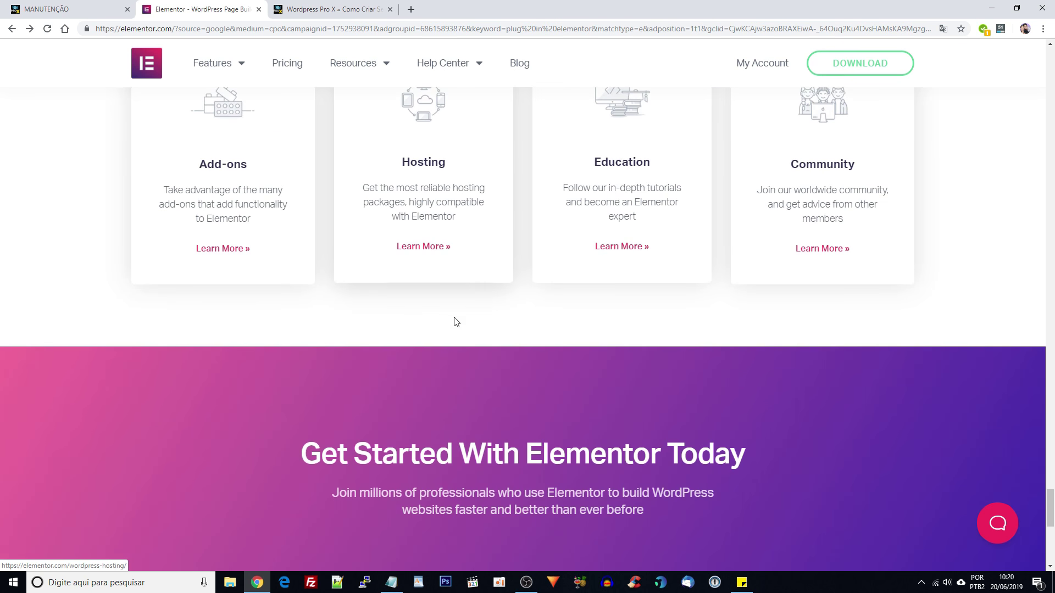
scroll(455, 322, "down", 9)
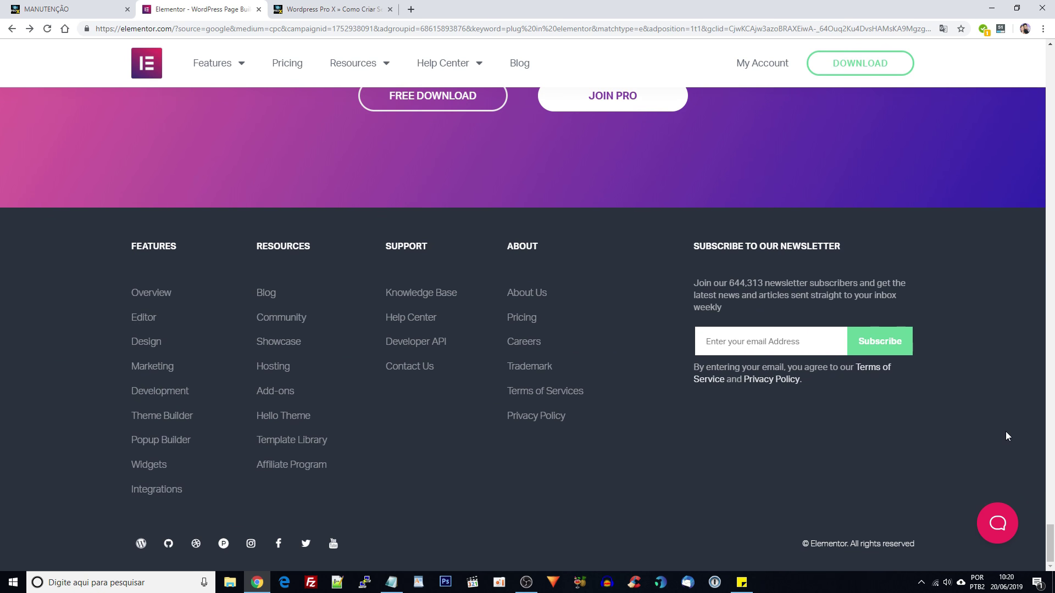
scroll(1005, 423, "up", 8)
scroll(1005, 422, "up", 4)
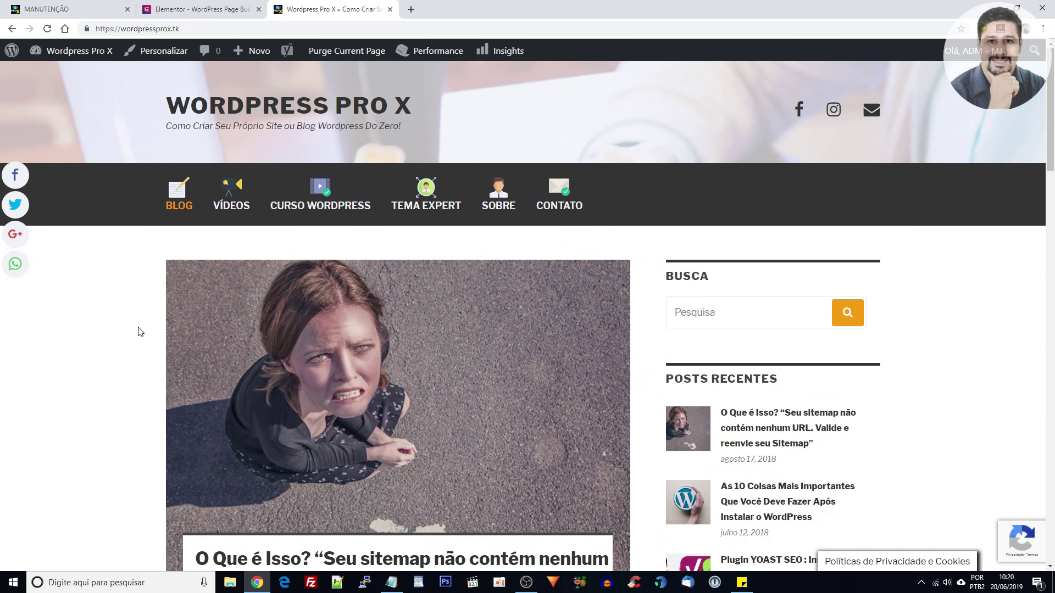
- Look over the posts on the Wordpress Pro X blog's home page
scroll(413, 329, "down", 10)
scroll(413, 333, "down", 6)
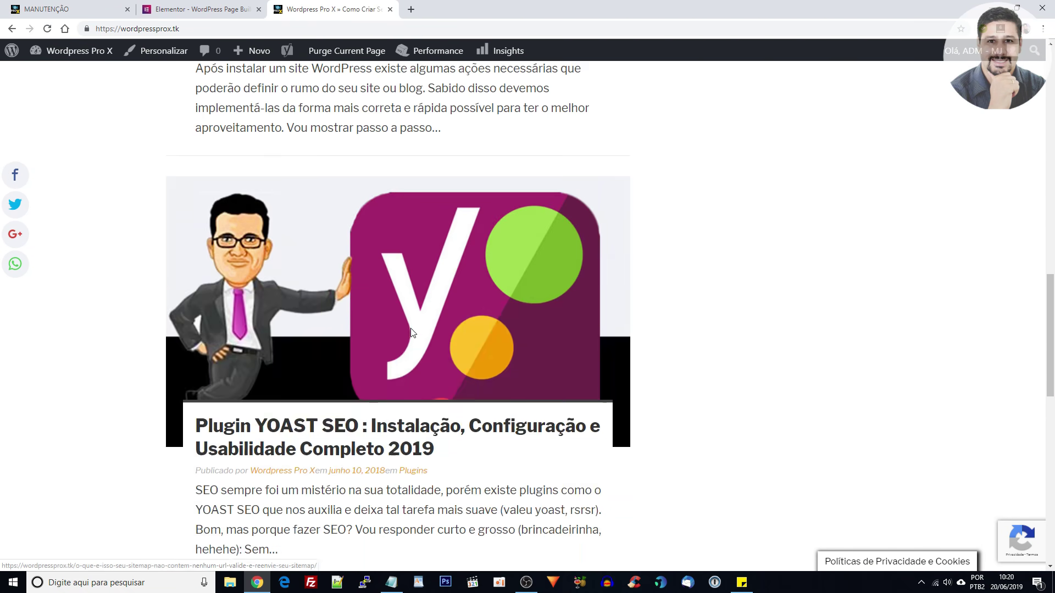
scroll(550, 302, "up", 14)
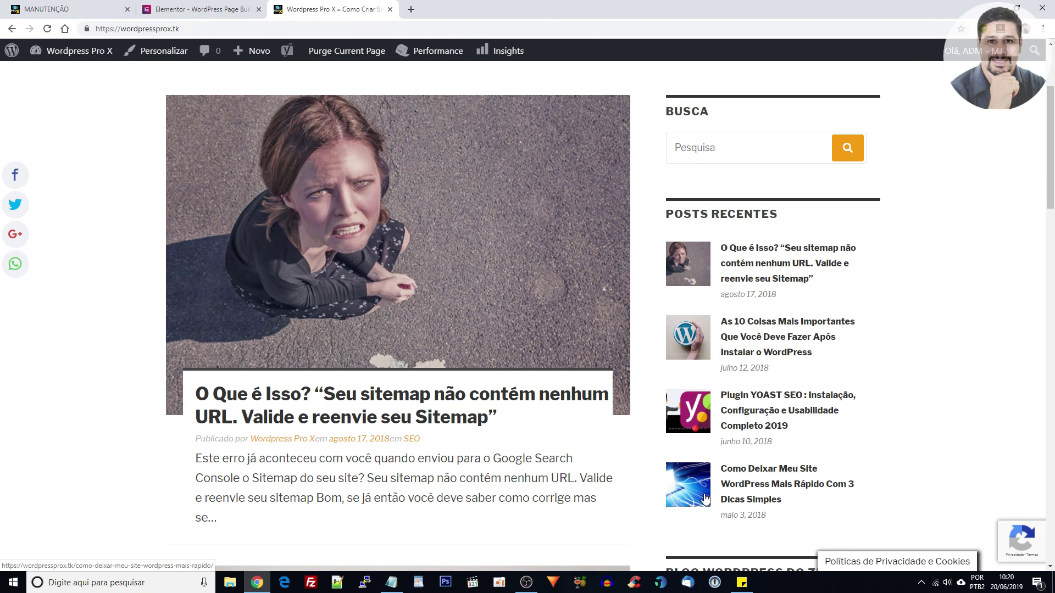
scroll(425, 408, "up", 3)
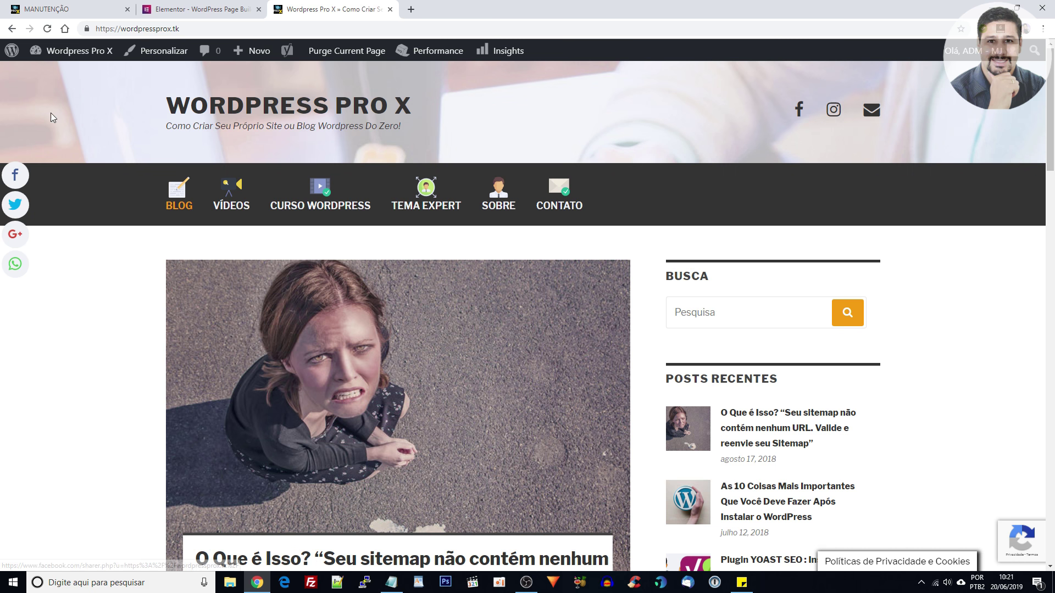
- Search for "elementor" among new plugins in the Wordpress Pro X dashboard and install Elementor Page Builder
left_click(76, 59)
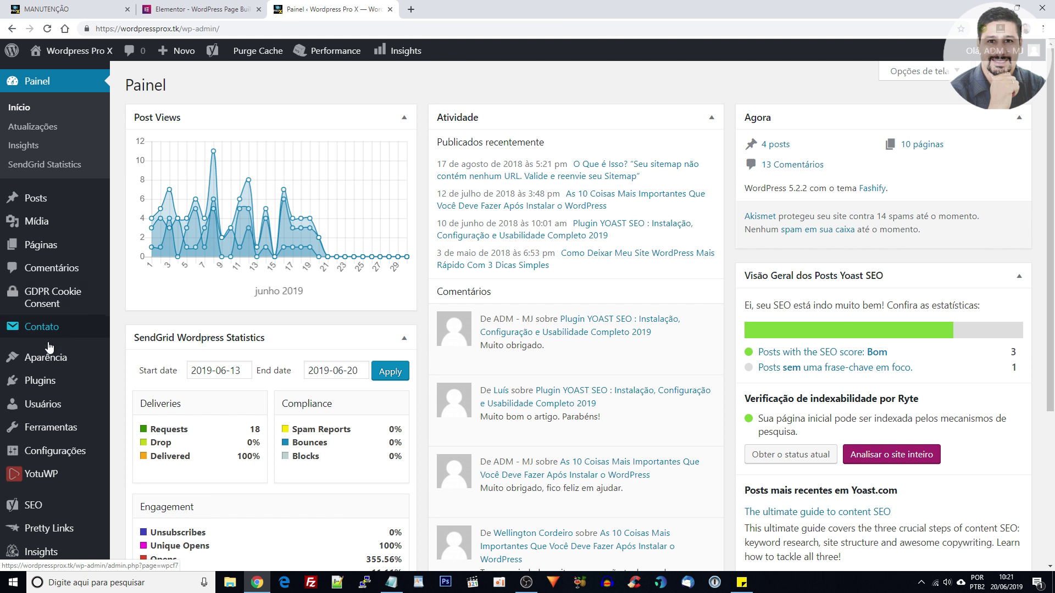
left_click(170, 405)
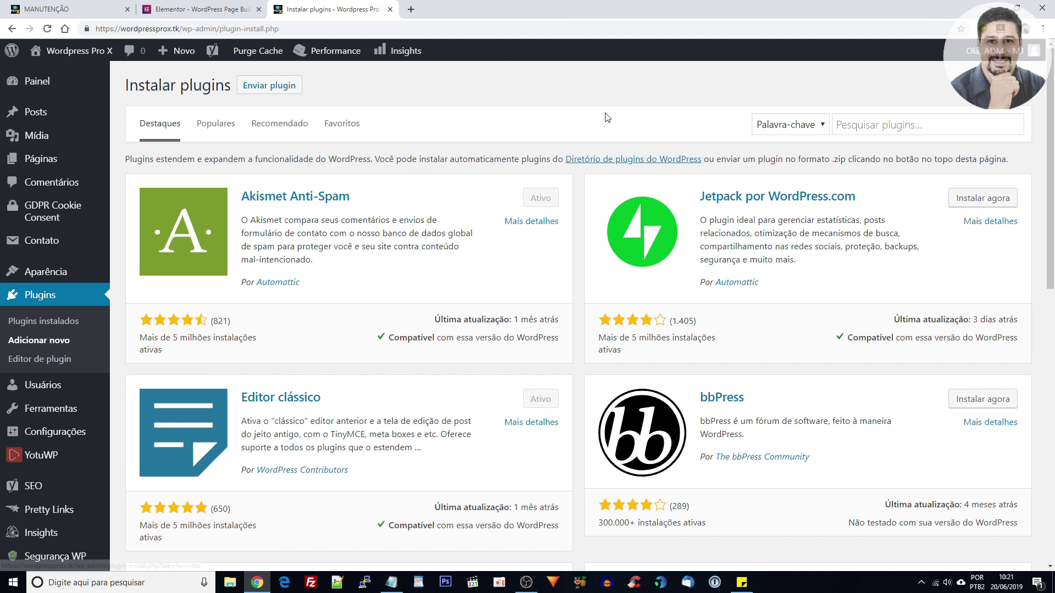
left_click(863, 123)
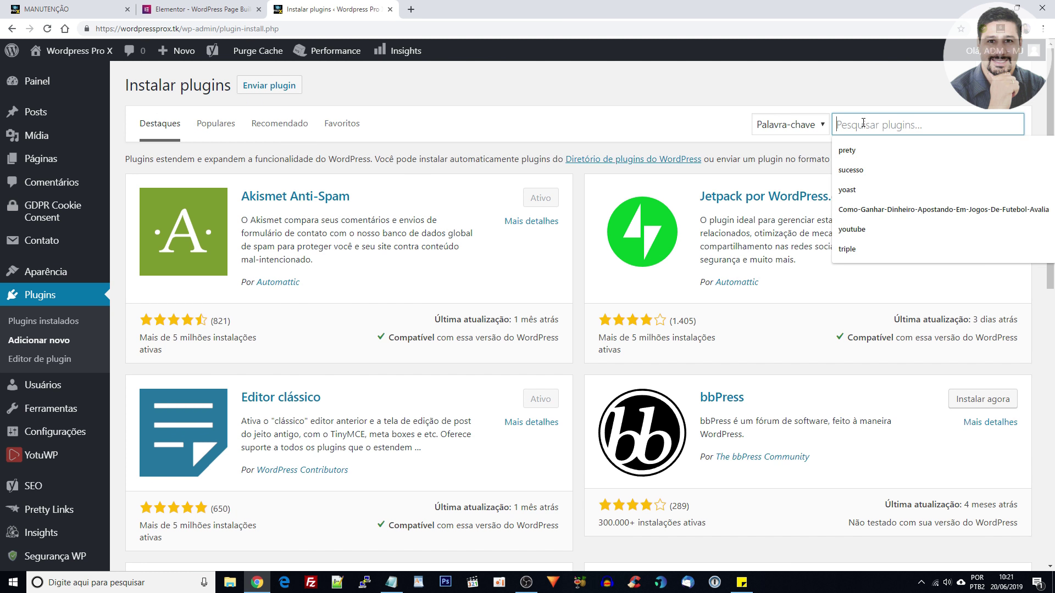
type("elementor")
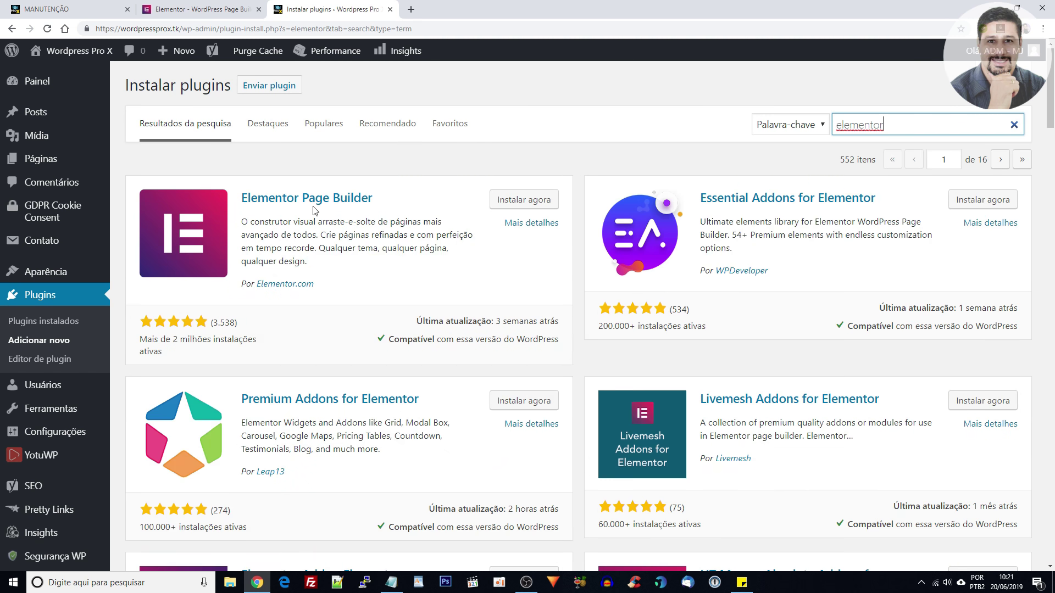
left_click(511, 208)
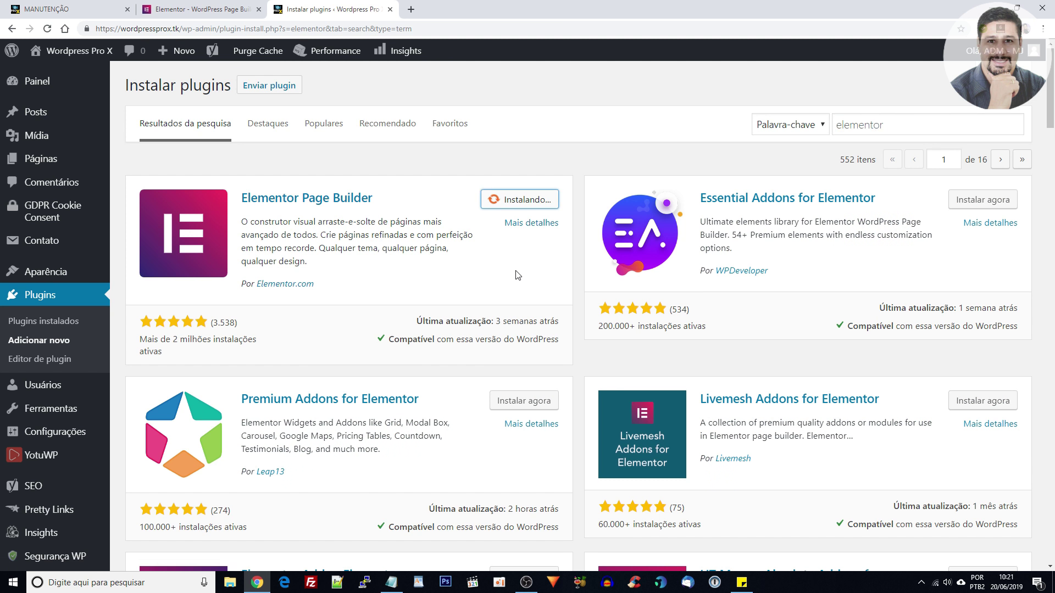
- Browse the add-on plugins for Elementor in the plugin search results
scroll(516, 275, "down", 3)
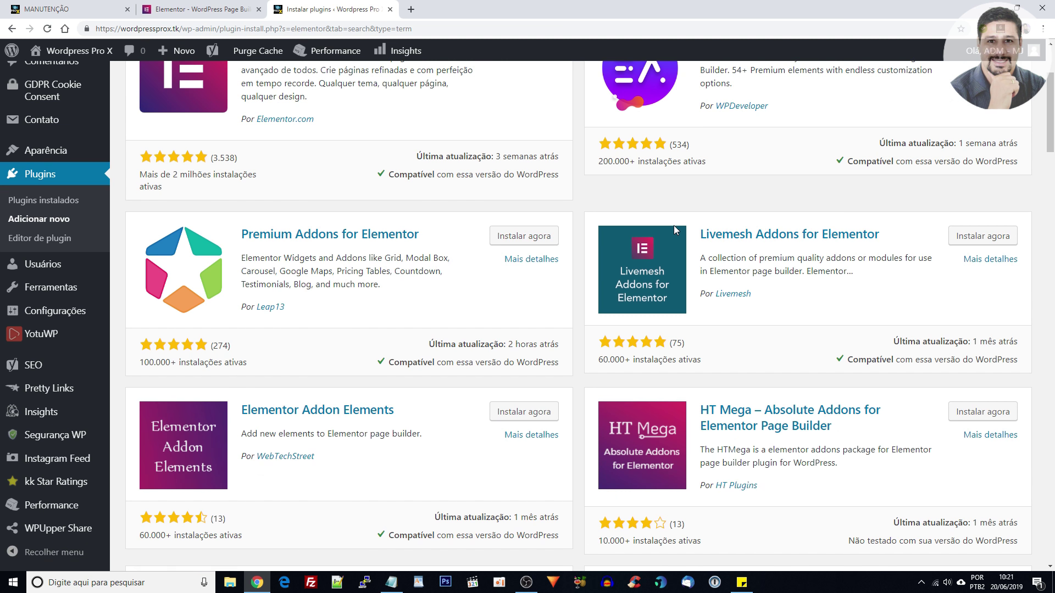
scroll(648, 356, "down", 2)
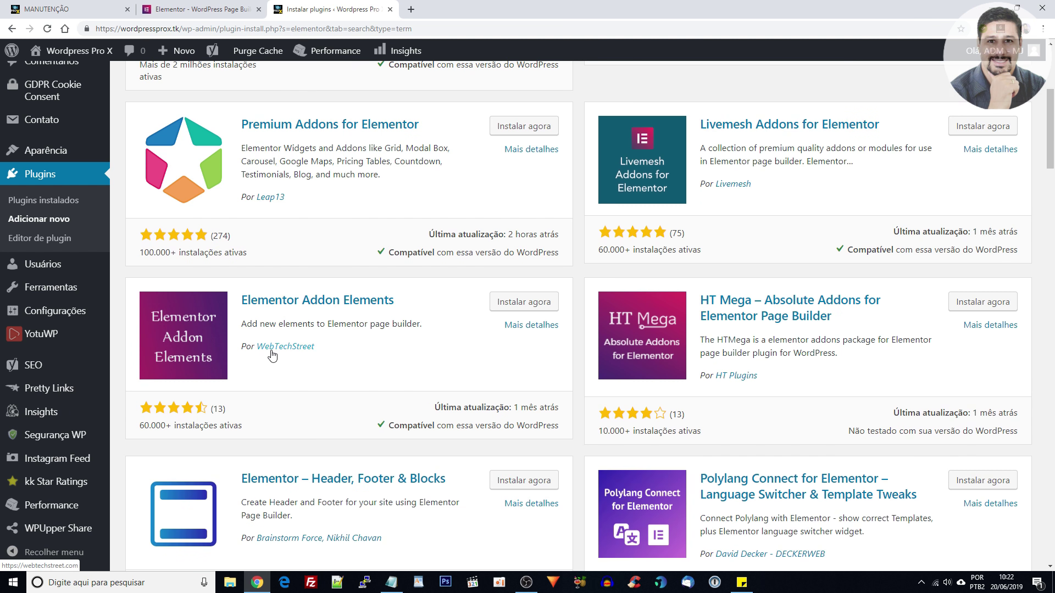
scroll(273, 357, "down", 4)
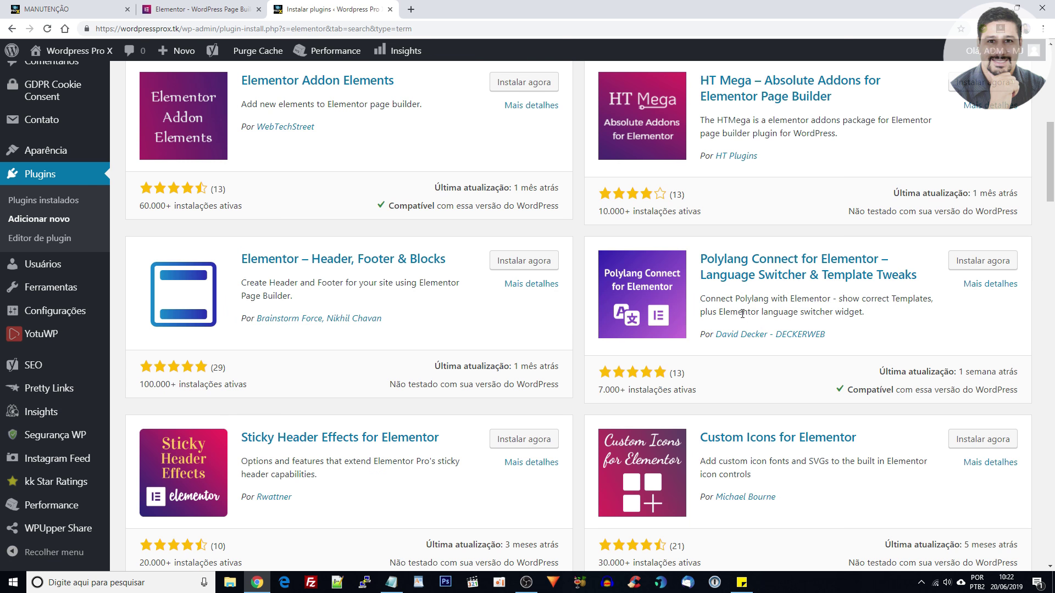
scroll(743, 332, "up", 11)
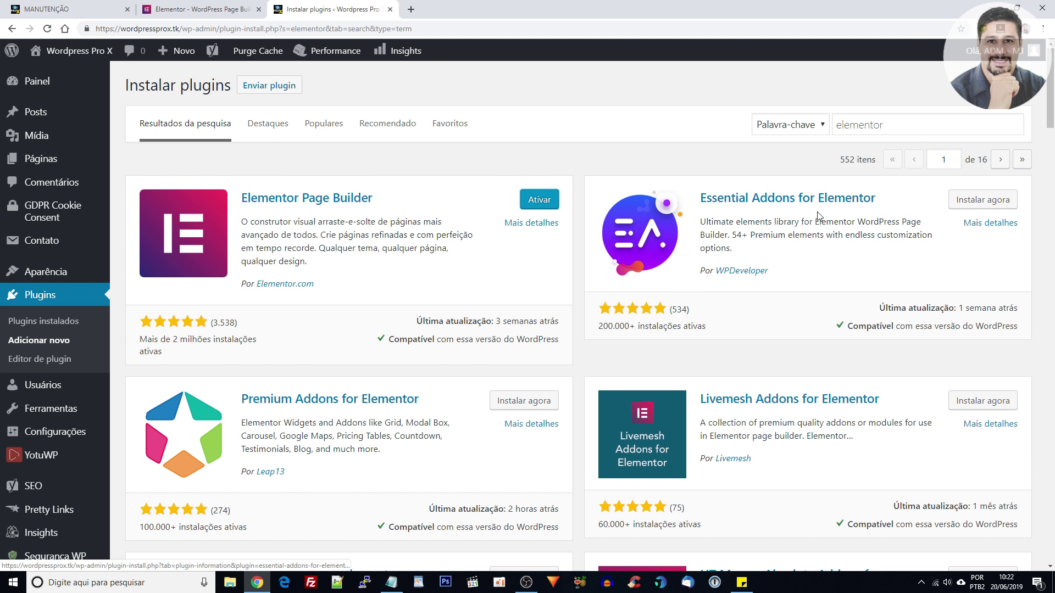
scroll(851, 405, "down", 4)
scroll(852, 406, "down", 15)
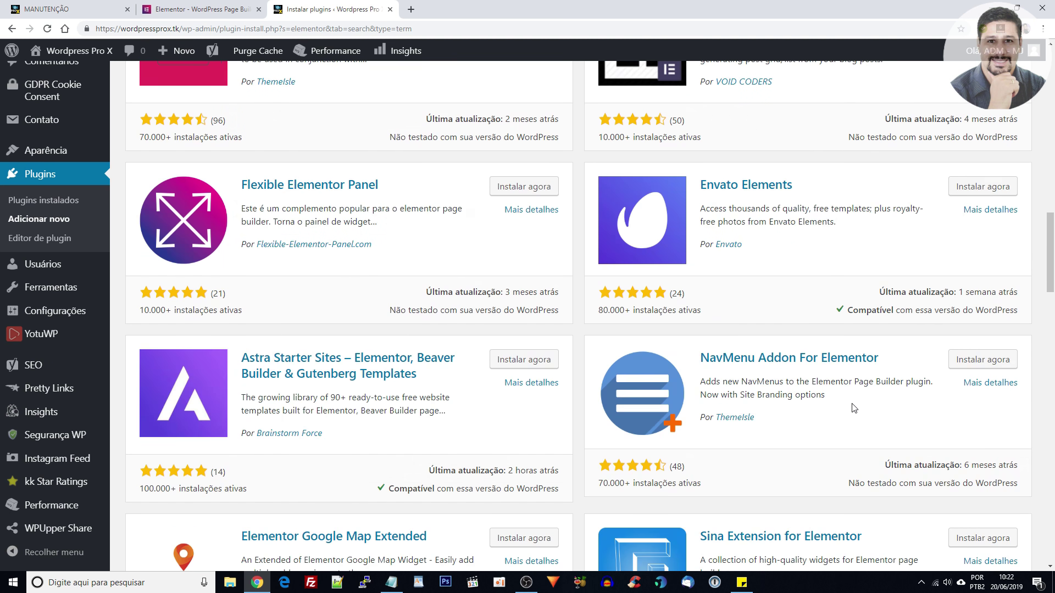
scroll(854, 408, "up", 19)
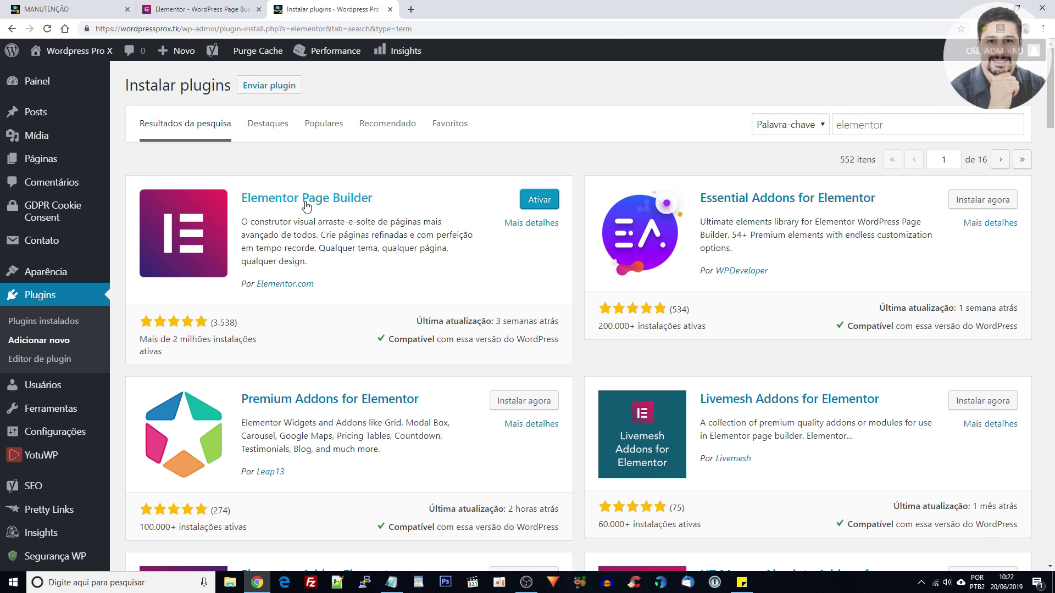
- Activate the Elementor Page Builder plugin and check its entry among the installed plugins
left_click(538, 203)
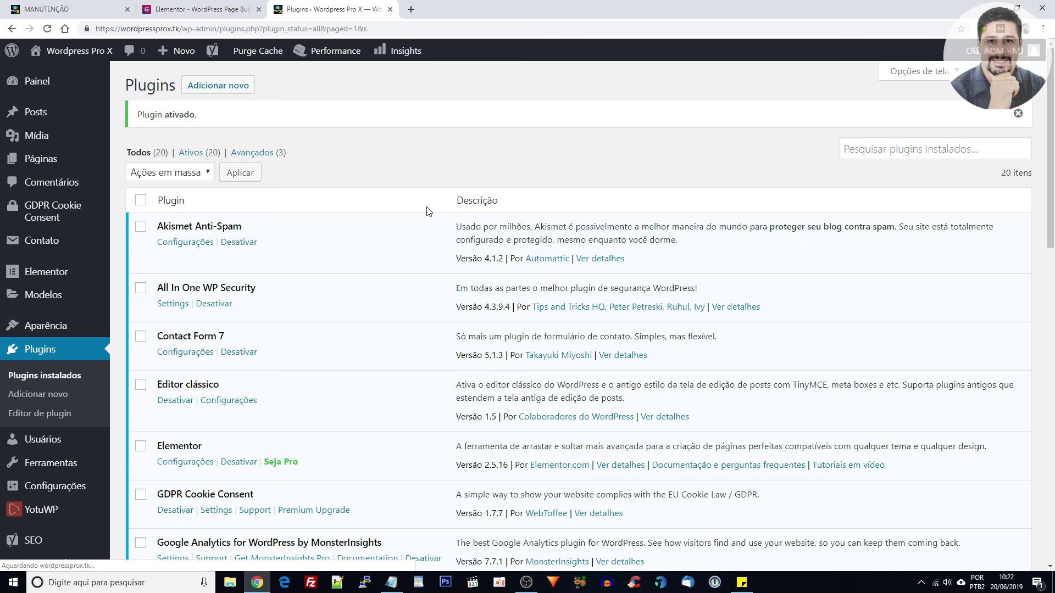
scroll(412, 205, "down", 3)
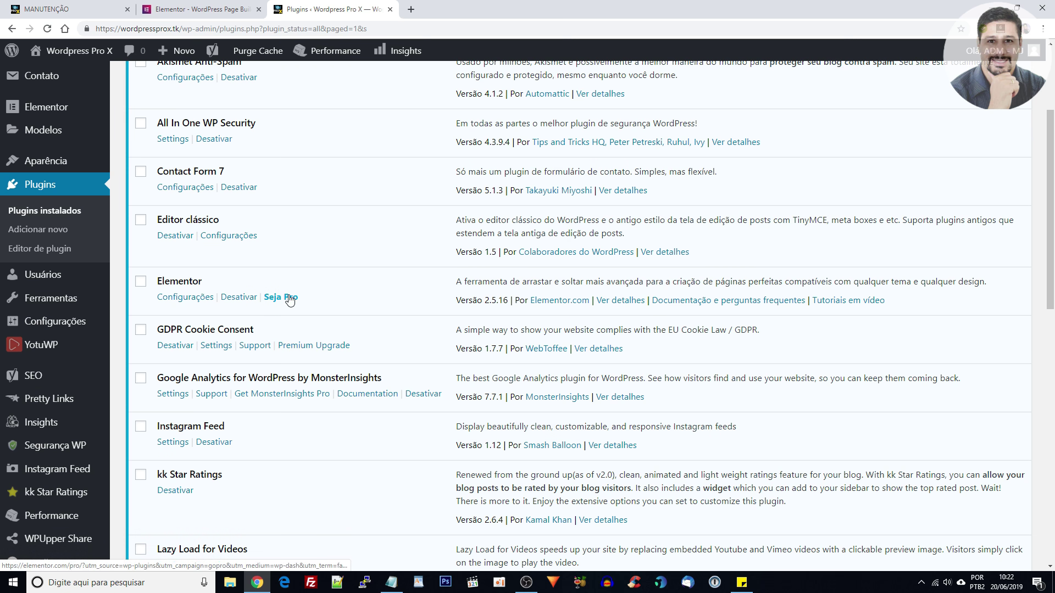
scroll(296, 297, "up", 3)
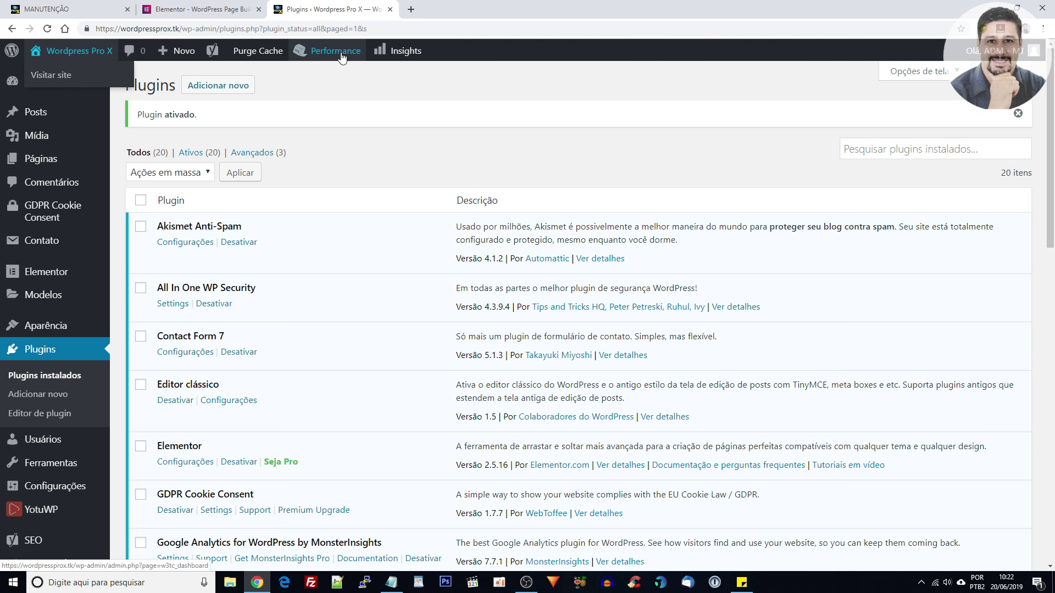
- Purge all Performance caches and the site's own cache
mouse_move(315, 52)
mouse_move(373, 110)
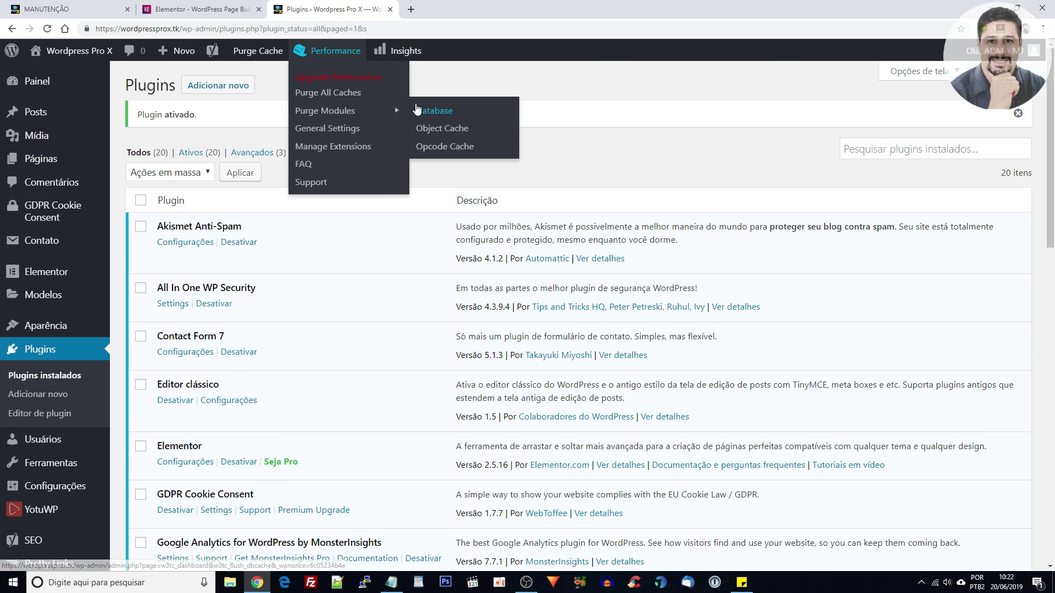
left_click(348, 94)
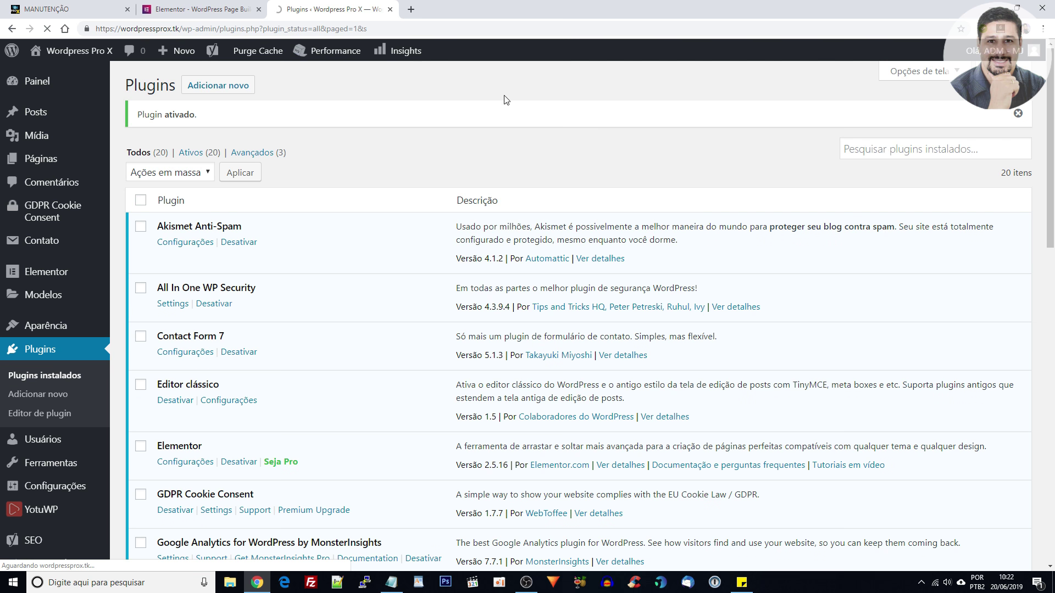
left_click(237, 51)
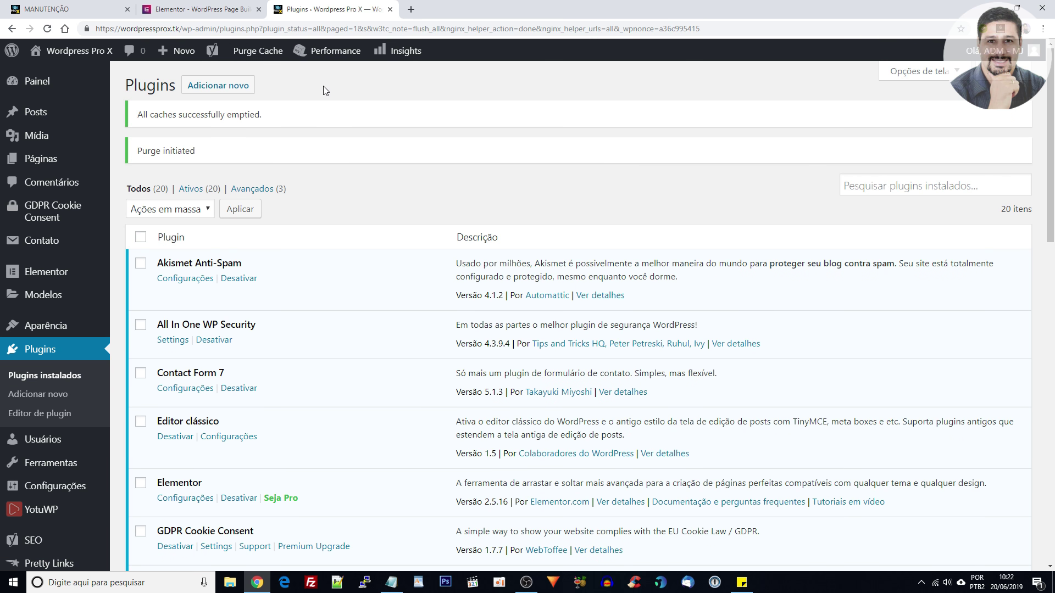
- View the live site in a new browser tab, check its home page and Contato page, and close that tab
middle_click(88, 52)
left_click(470, 12)
scroll(603, 316, "down", 4)
scroll(602, 315, "up", 4)
left_click(560, 201)
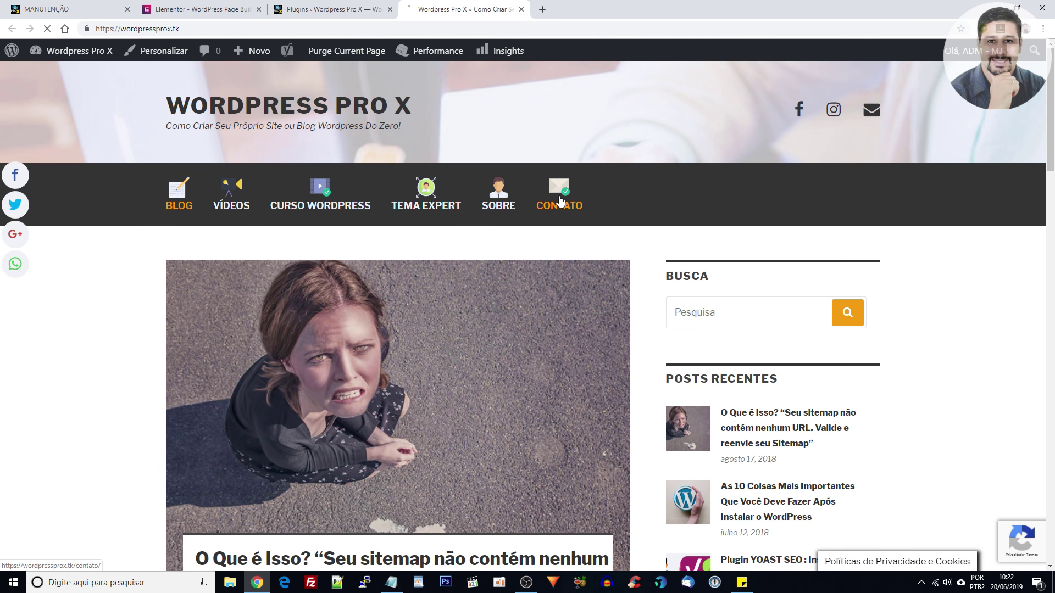
scroll(571, 301, "down", 4)
scroll(571, 303, "up", 4)
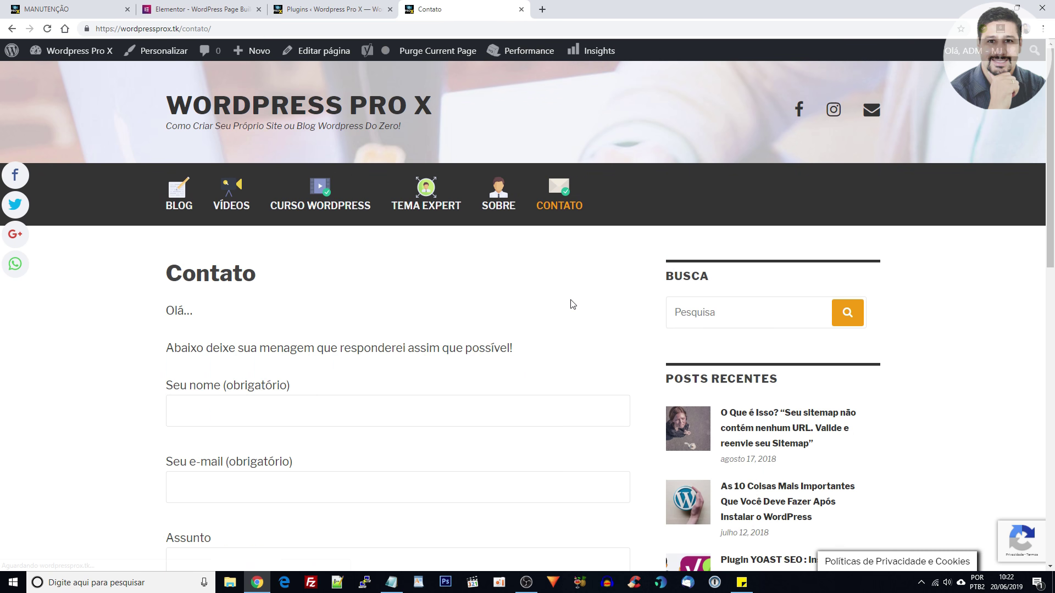
left_click(521, 9)
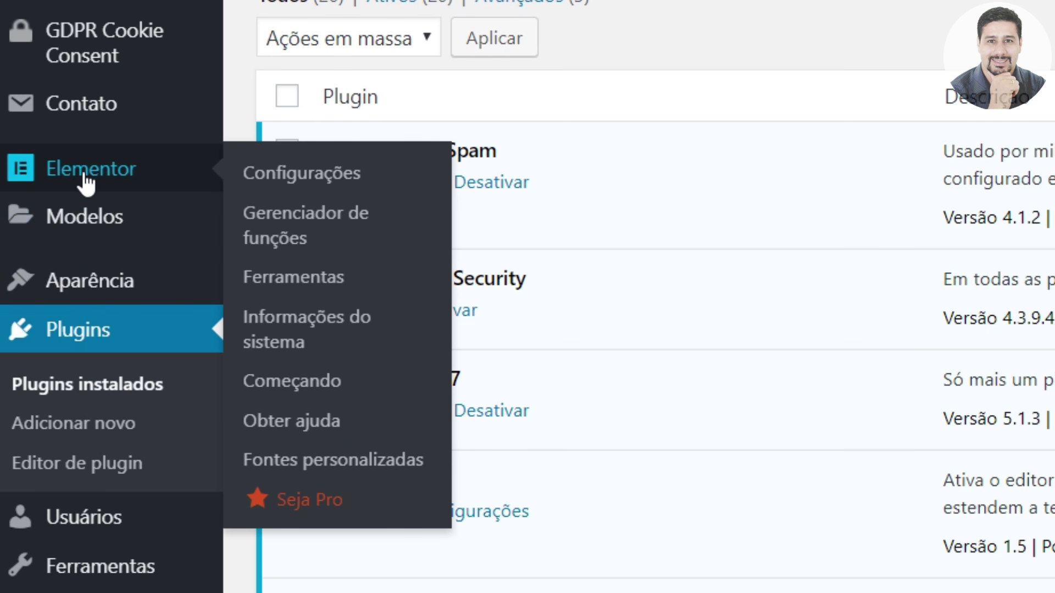
- Open Elementor's general settings and examine the post type, default colors, default fonts and data tracking options, leaving them as they are
left_click(83, 175)
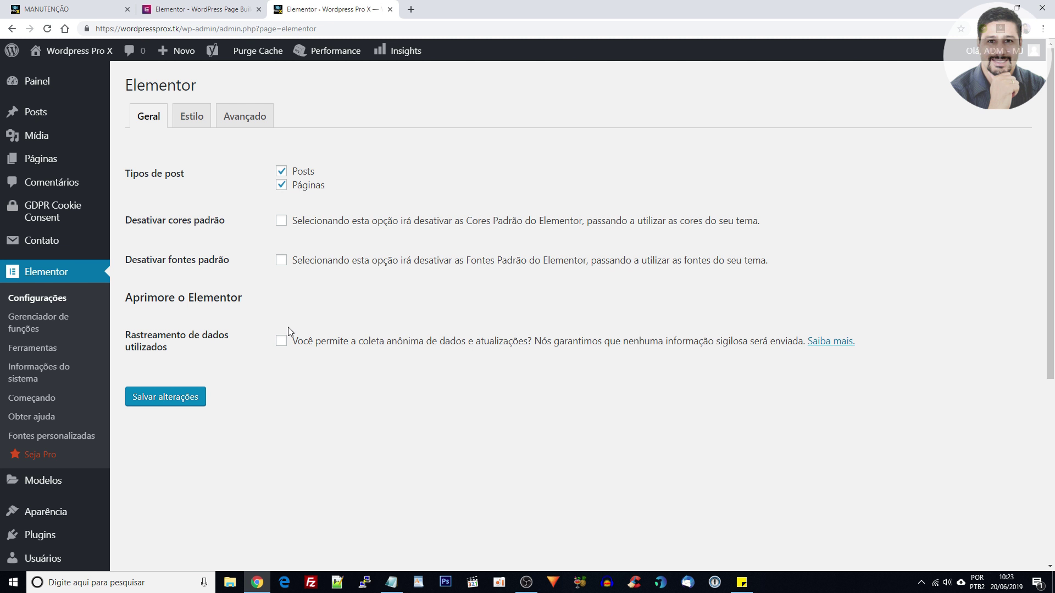
left_click(297, 175)
left_click(283, 174)
left_click(282, 222)
left_click(282, 221)
left_click(281, 260)
left_click(281, 261)
scroll(279, 240, "down", 1)
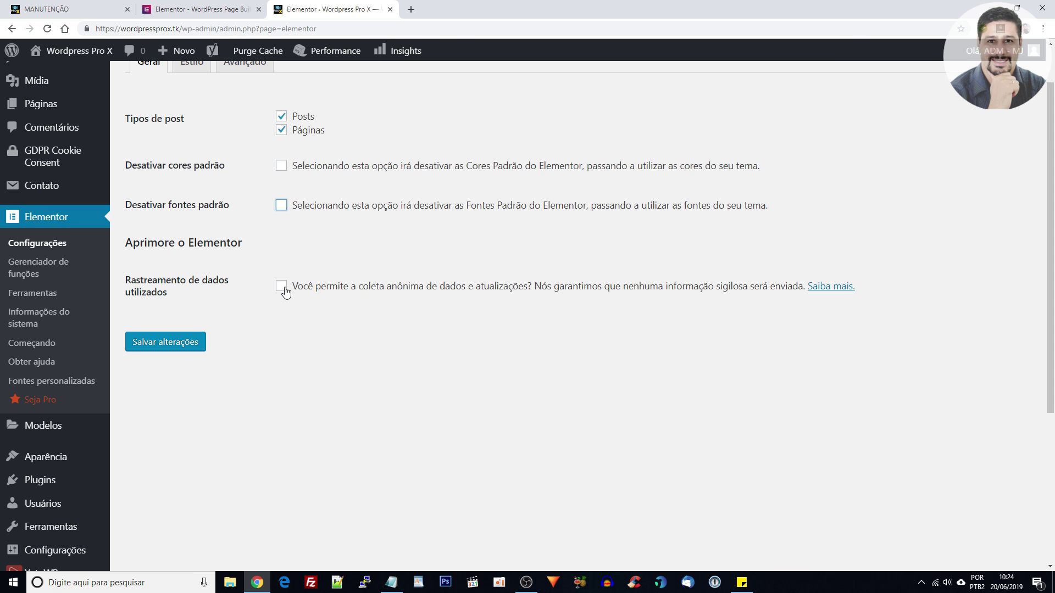
scroll(273, 314, "up", 1)
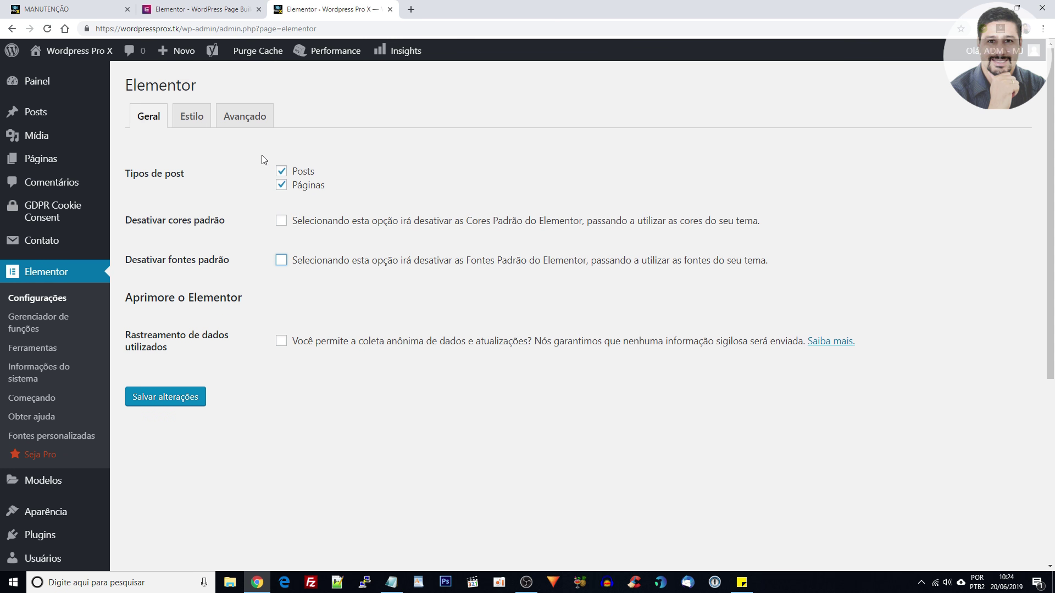
- Open Elementor's style settings and examine the generic fonts option
left_click(201, 122)
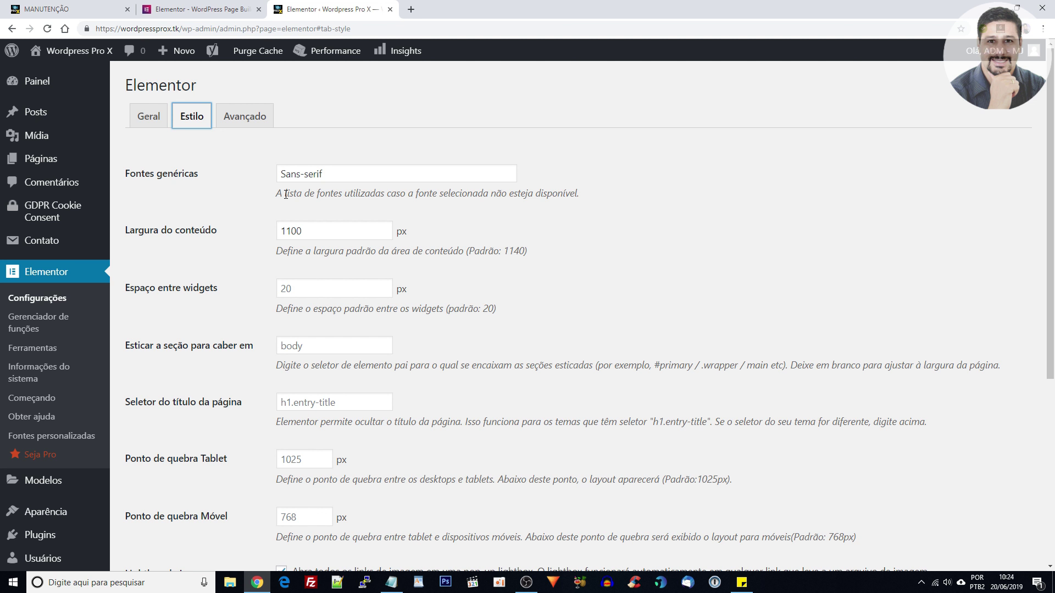
left_click_drag(398, 174, 263, 178)
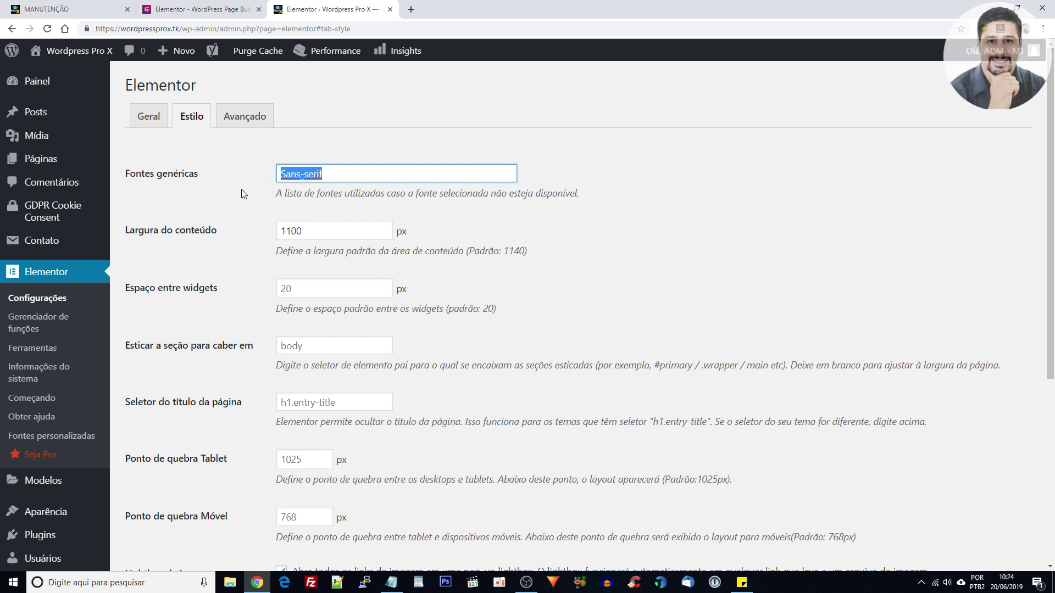
- Try content widths such as 1140 and 1200 px, and restore the content width to 1100 px
left_click_drag(329, 231, 267, 231)
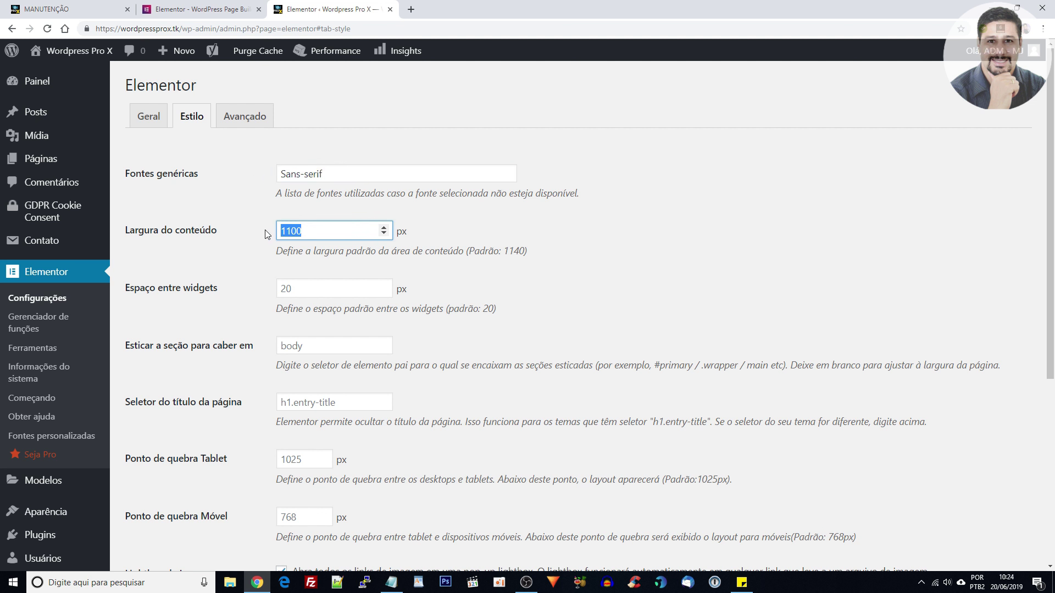
type("1140")
key("Home")
key("shift+End")
type("1200")
key("BackSpace")
key("BackSpace")
key("BackSpace")
key("BackSpace")
type("1000")
left_click(254, 231)
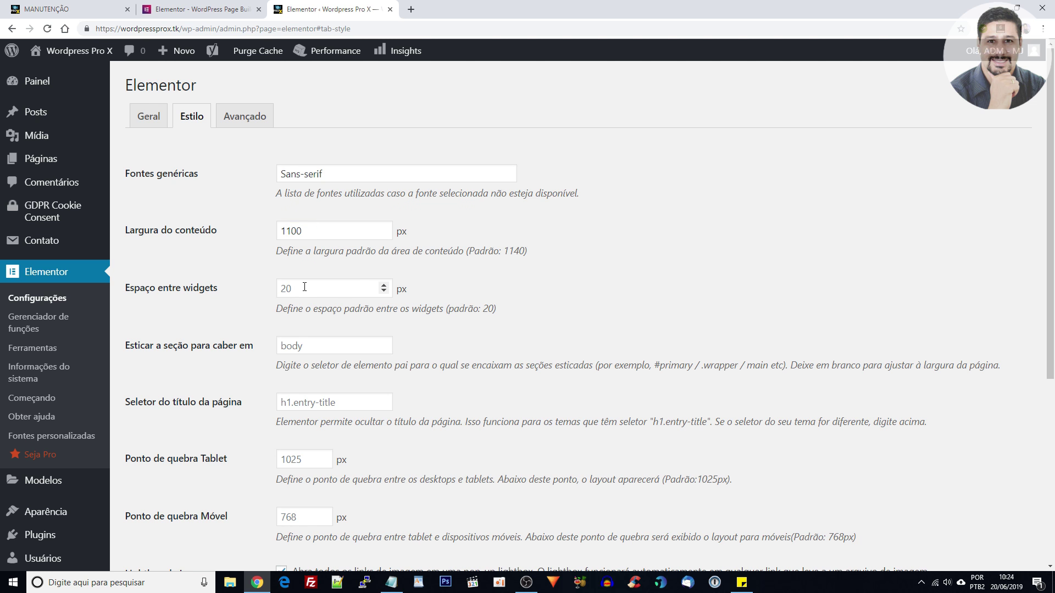
- View the live site's home page in a new browser tab and return to Elementor's style settings
middle_click(77, 51)
left_click(494, 7)
scroll(762, 273, "down", 4)
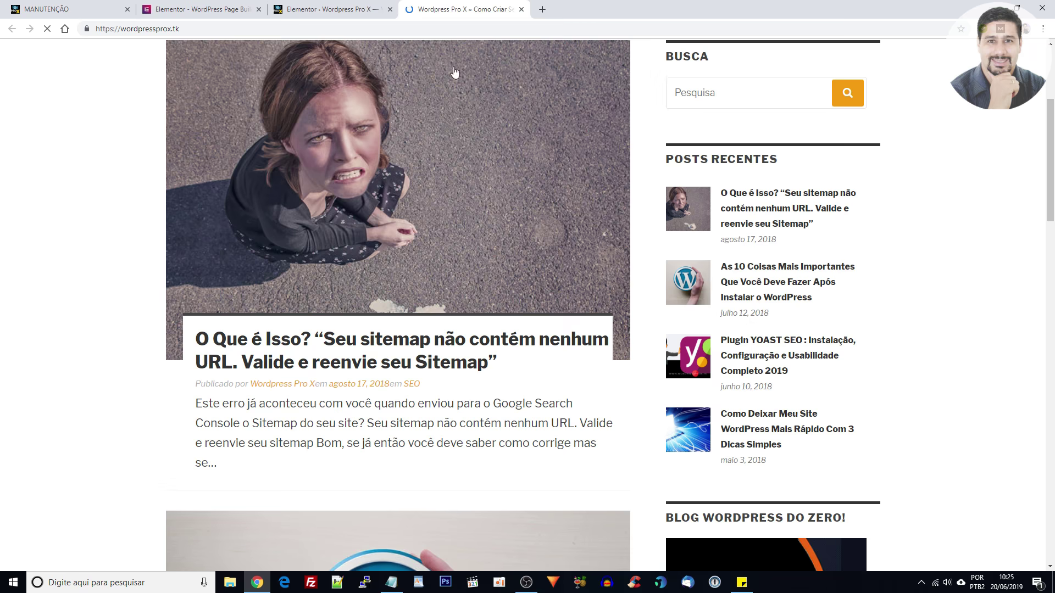
left_click(329, 8)
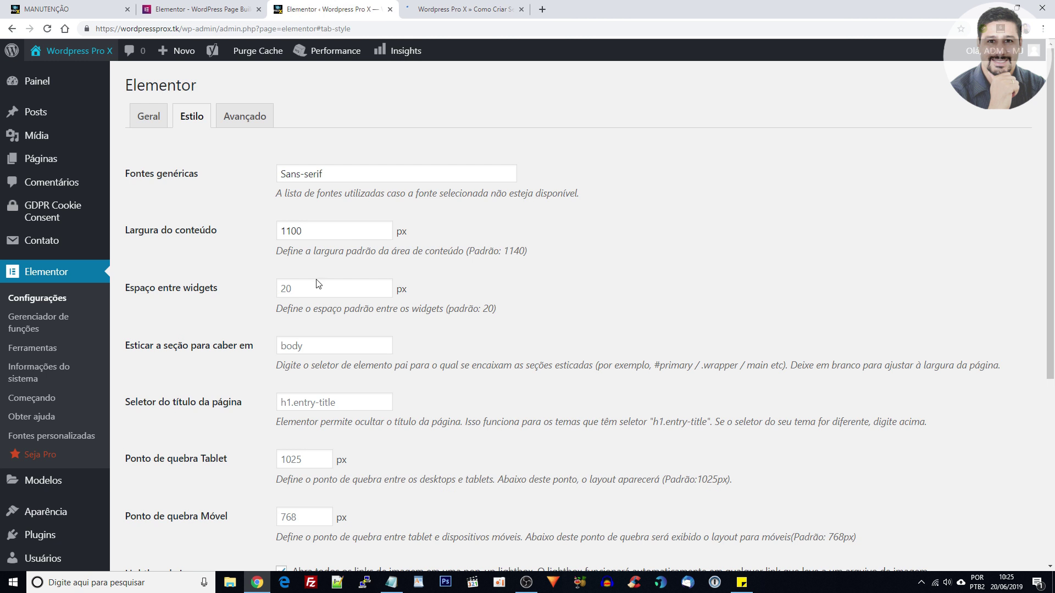
- Examine the widget spacing, stretched section, page title selector, tablet and mobile breakpoint and image lightbox options, leaving them as they are
scroll(313, 283, "down", 2)
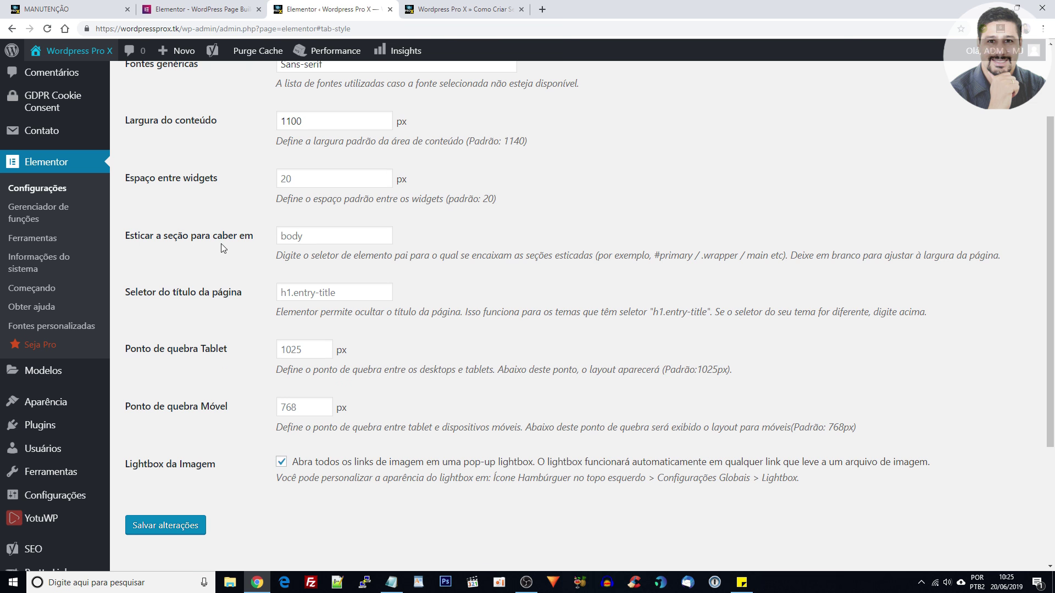
scroll(310, 276, "down", 2)
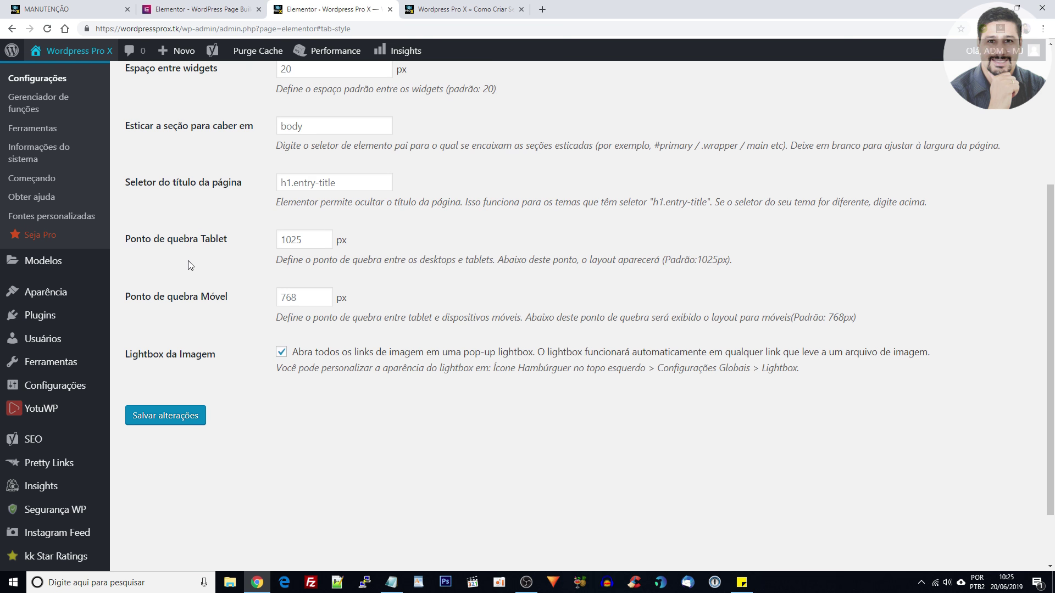
scroll(258, 198, "up", 1)
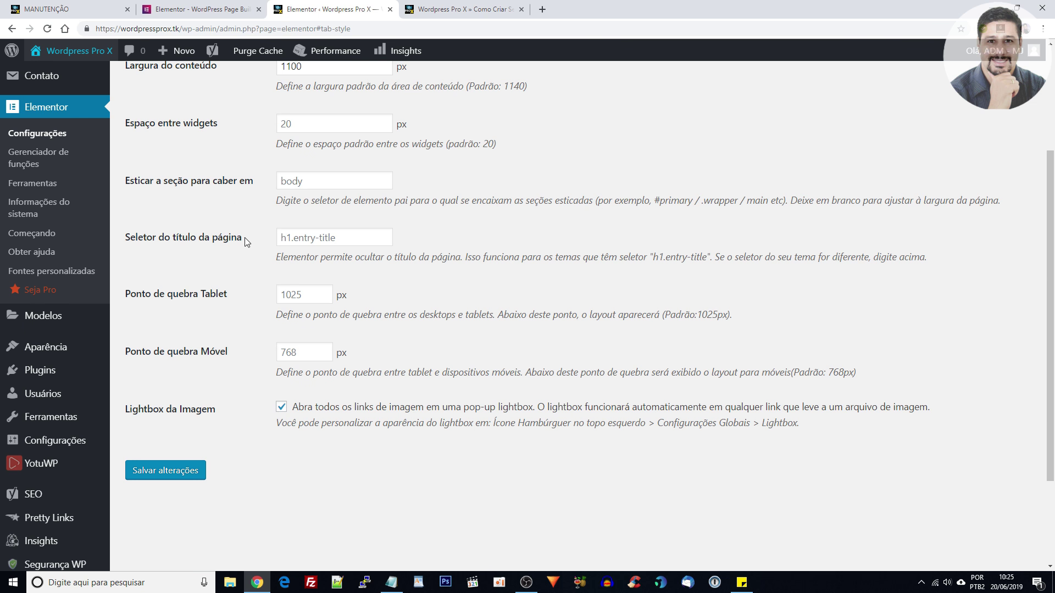
left_click(292, 238)
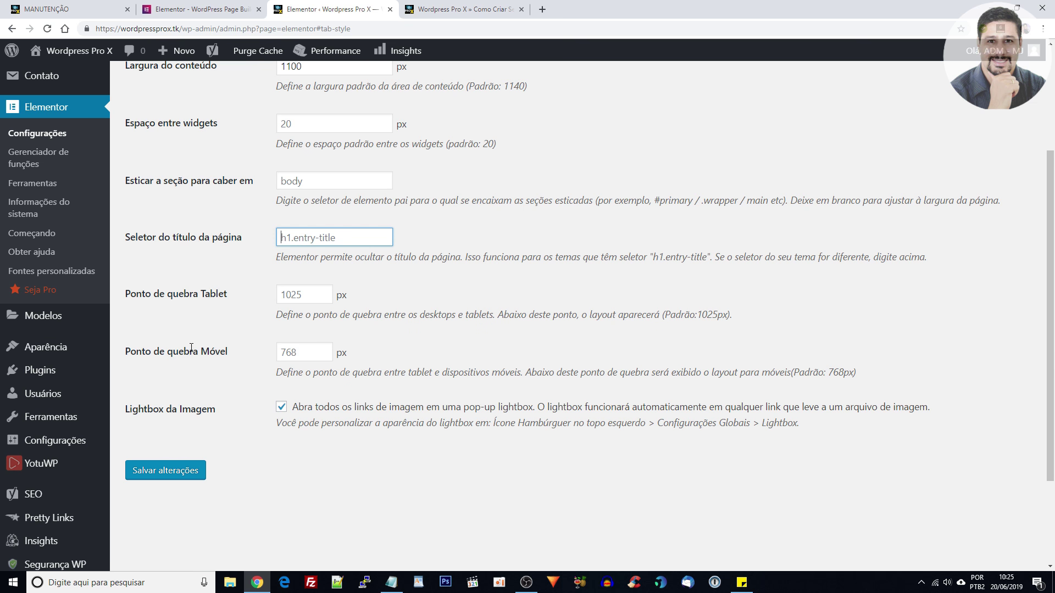
scroll(191, 348, "down", 2)
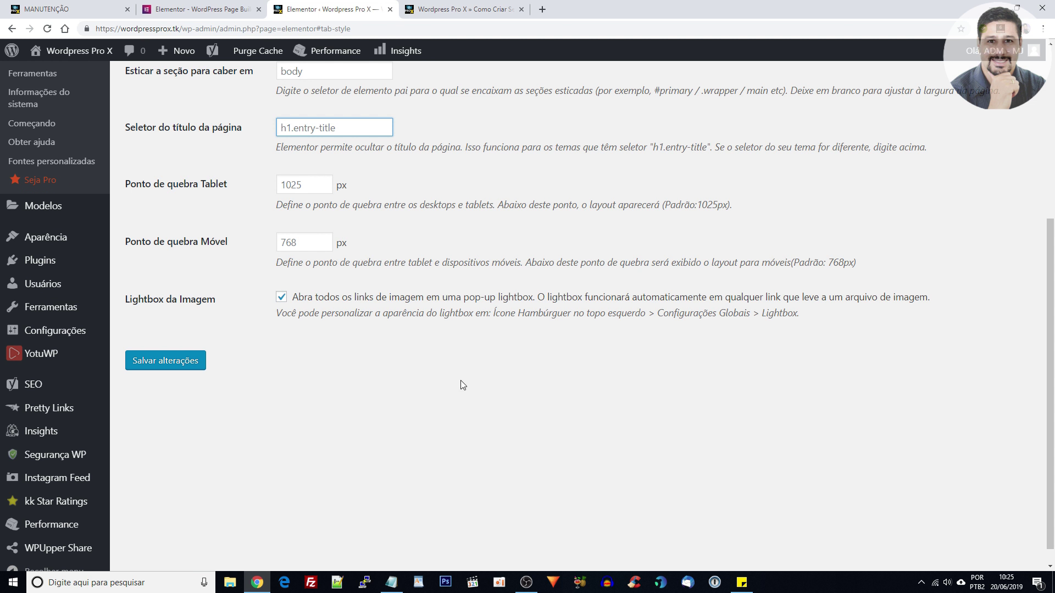
left_click(452, 366)
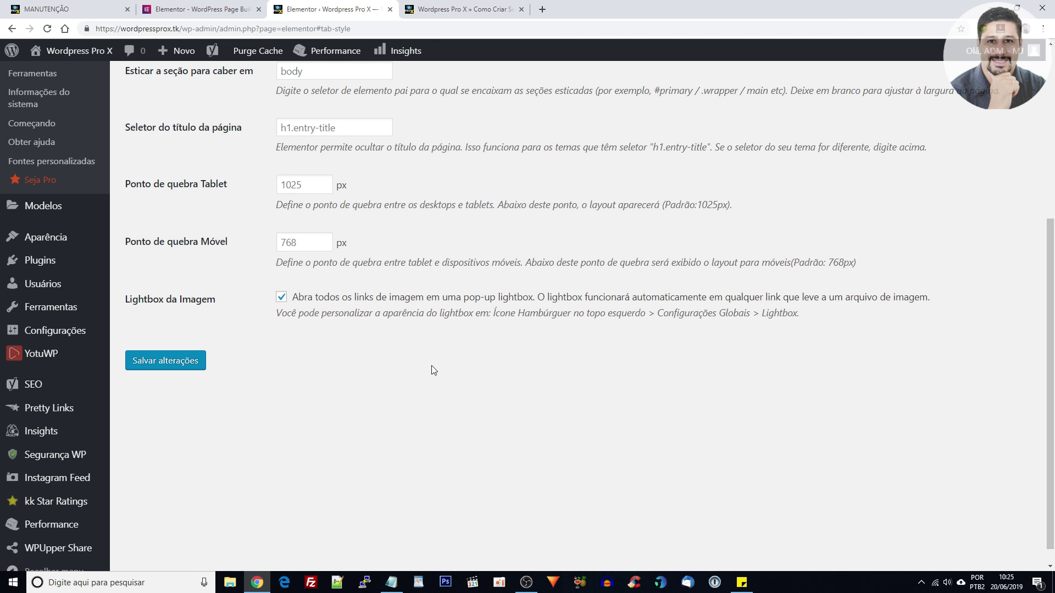
scroll(274, 330, "up", 4)
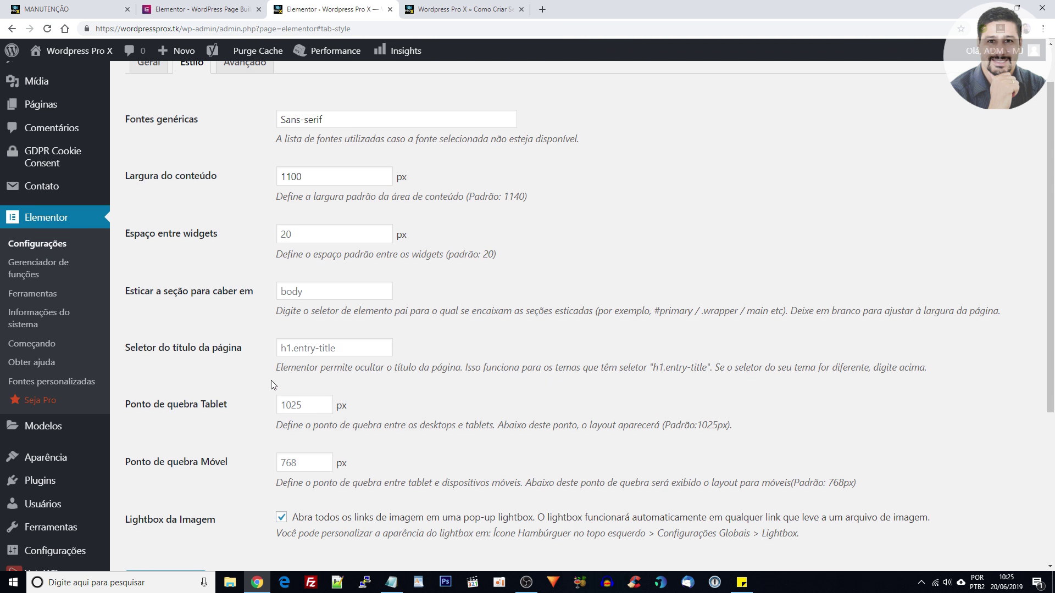
scroll(294, 258, "up", 1)
- Open Elementor's advanced settings and check the CSS print method choices, keeping Arquivo externo
left_click(229, 124)
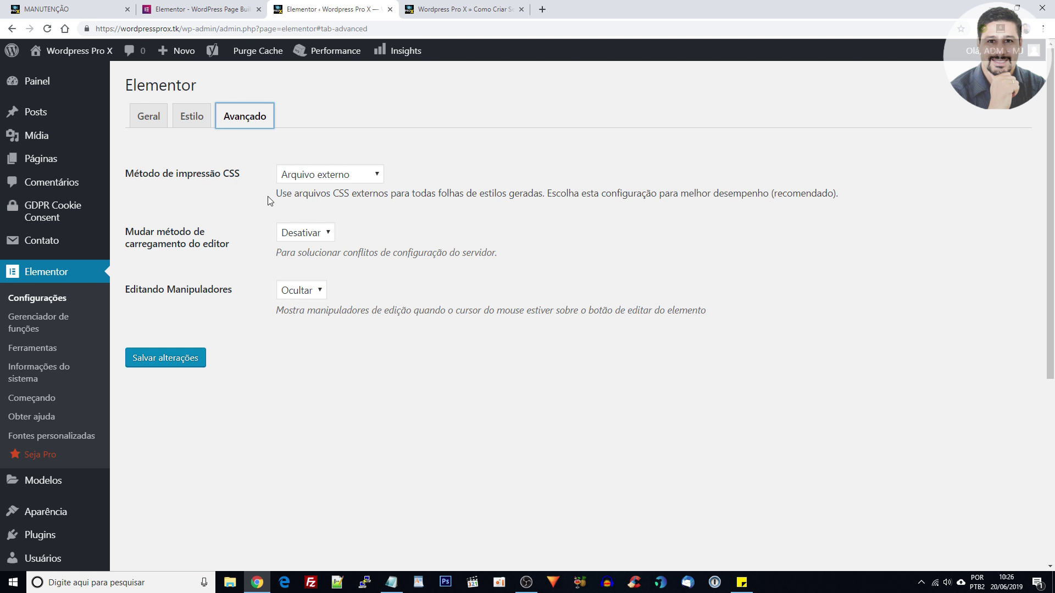
left_click_drag(774, 193, 836, 197)
left_click(305, 177)
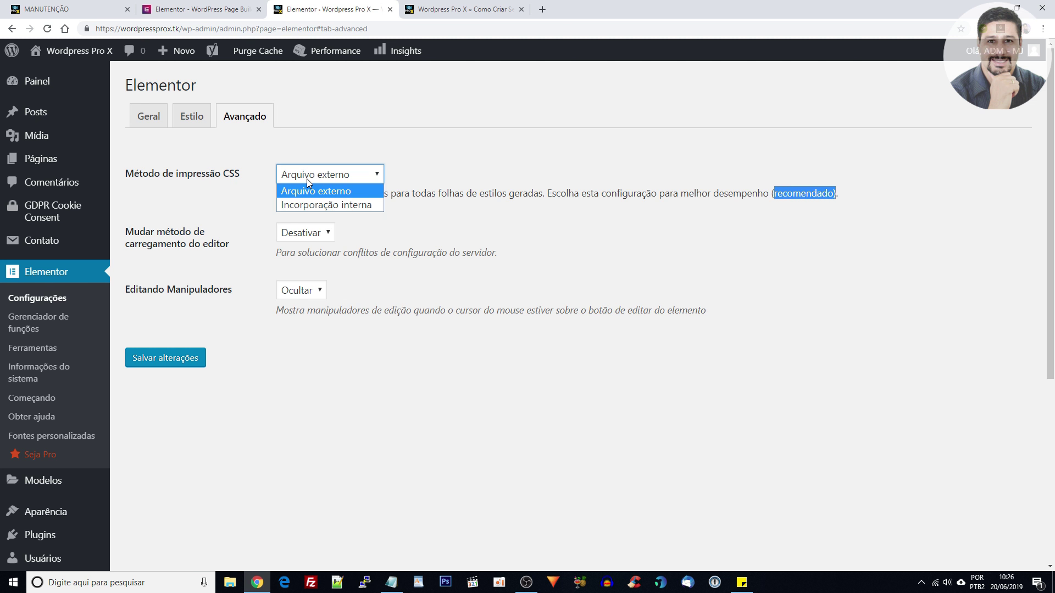
left_click(608, 470)
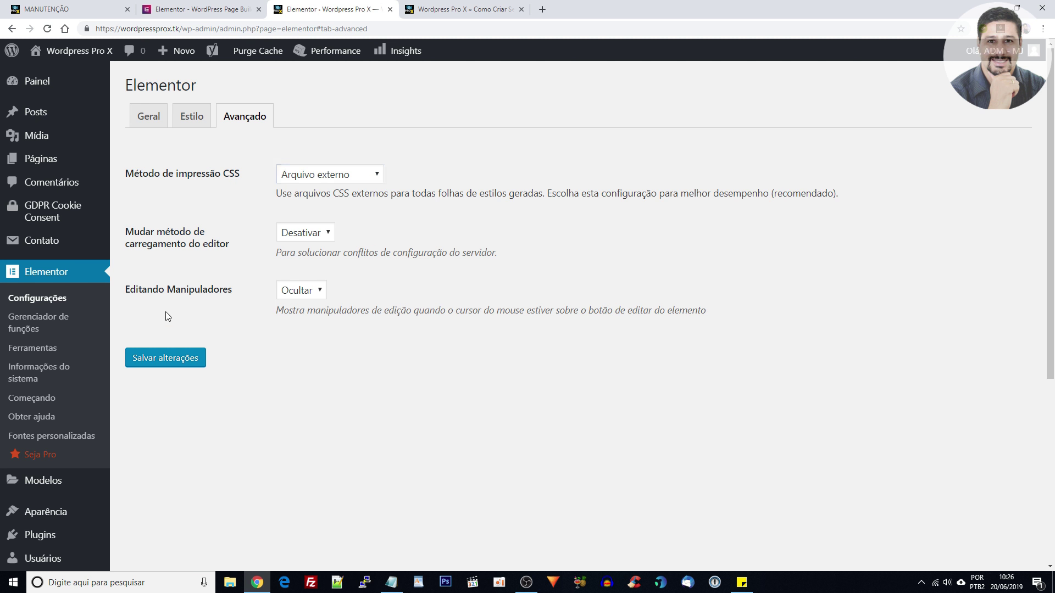
- Try setting the editor loading method switch to Ativar, and return it to Desativar
left_click(299, 232)
left_click(299, 265)
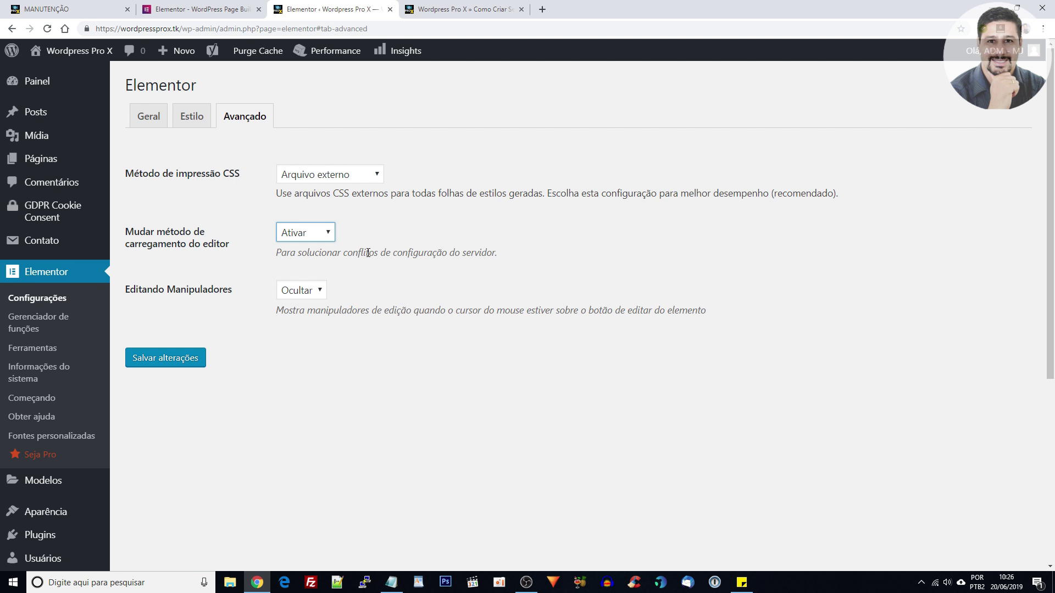
left_click(299, 238)
left_click(296, 244)
key("Tab")
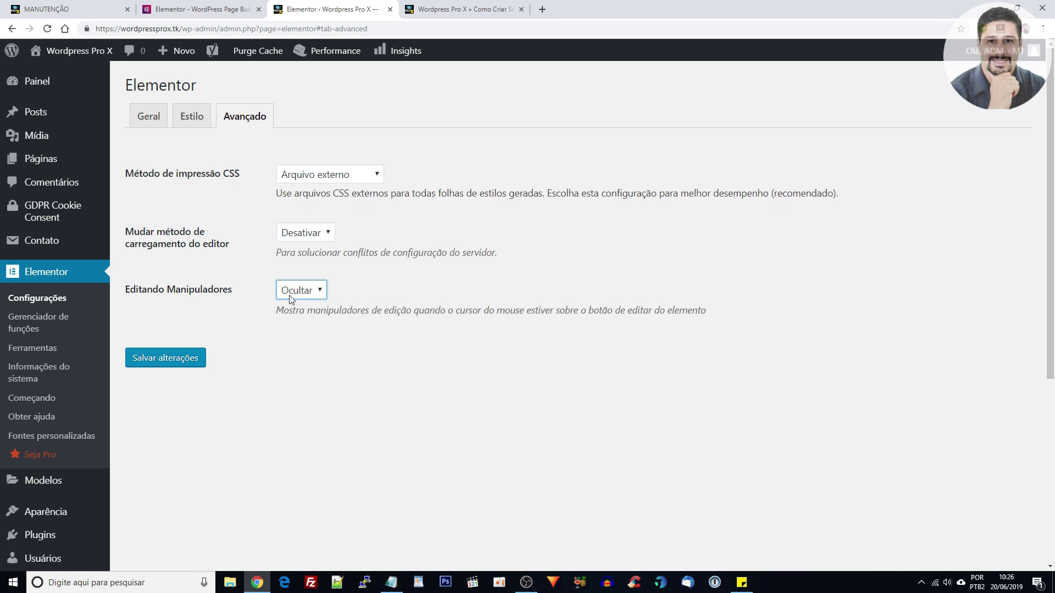
- Open Elementor's role manager and examine the access options of the Editor role
scroll(170, 277, "down", 1)
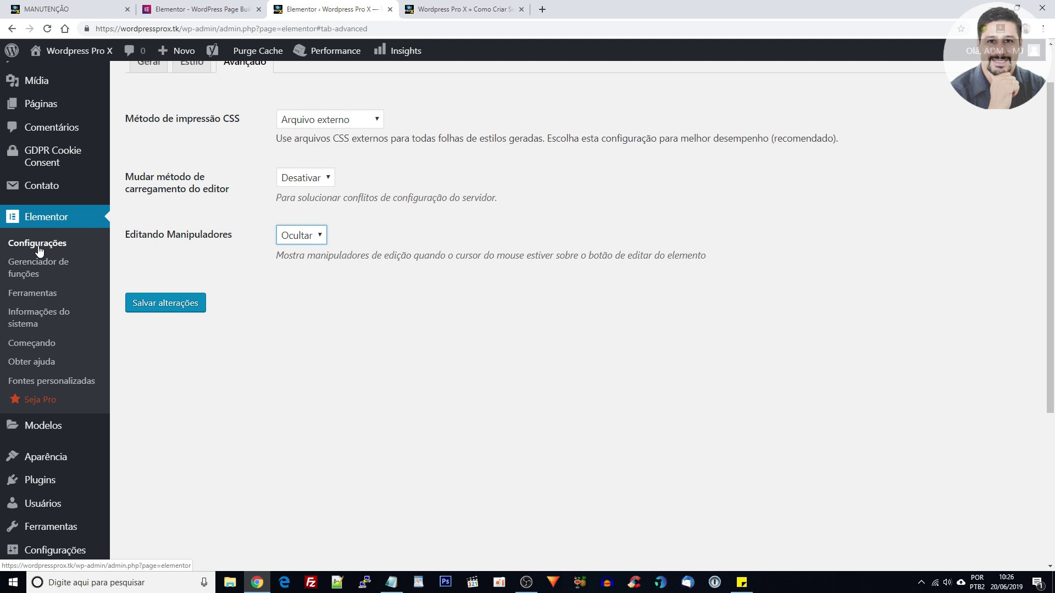
left_click(32, 266)
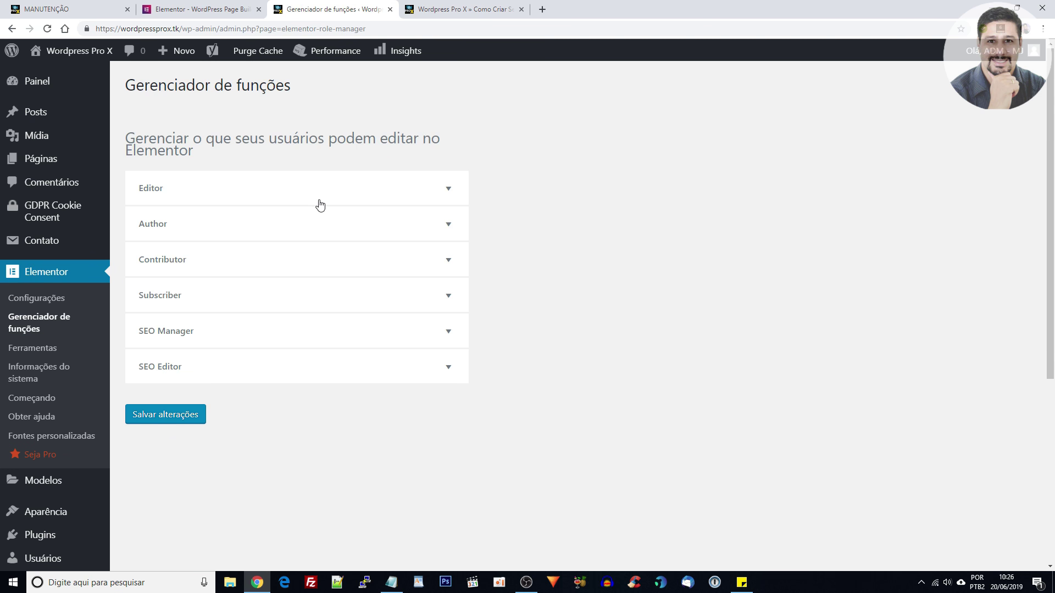
left_click(318, 195)
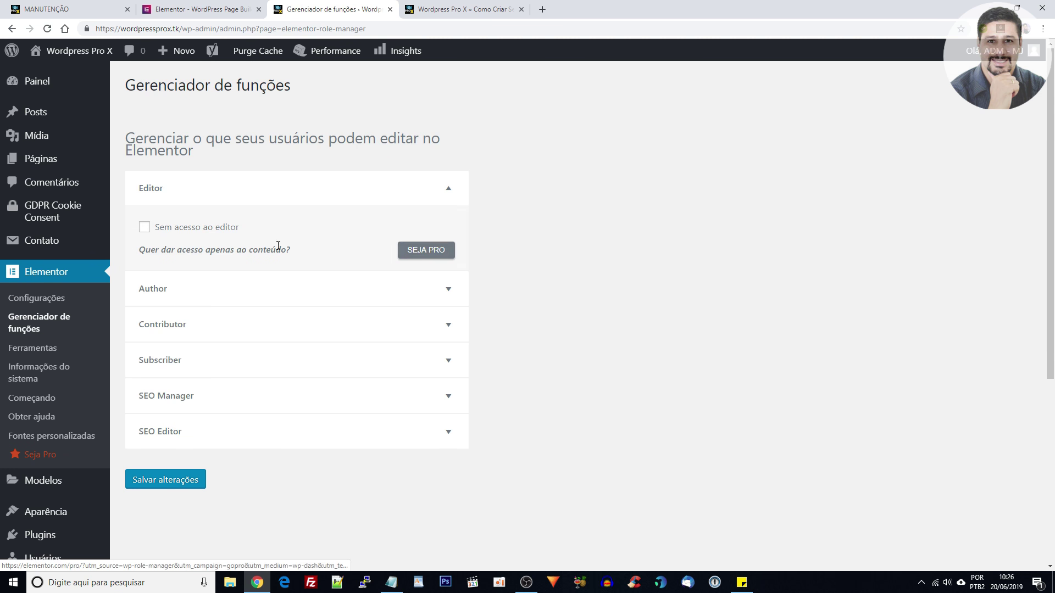
left_click(198, 194)
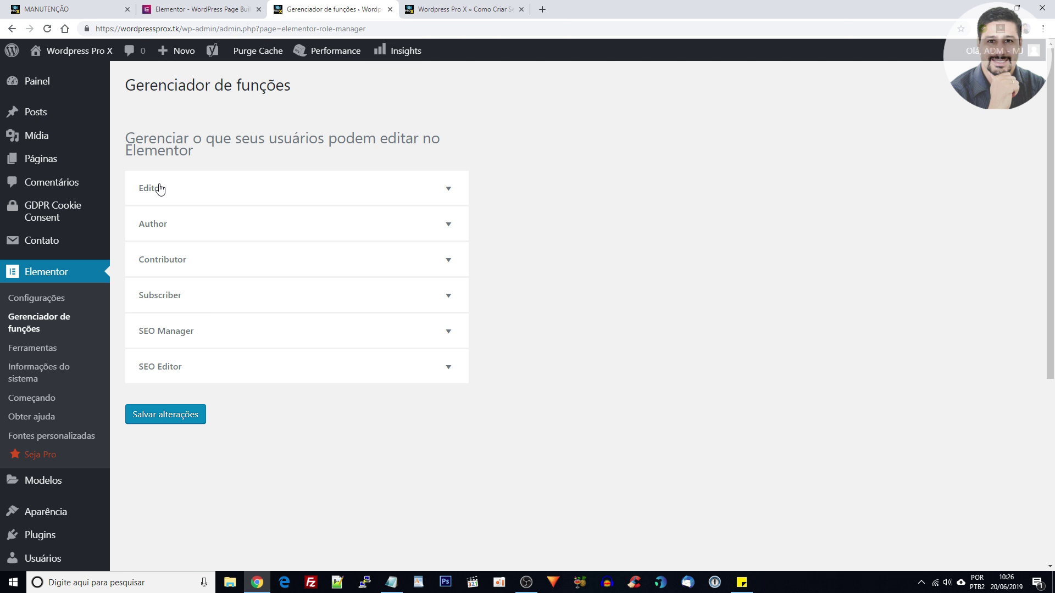
- Enable Sem acesso ao editor for the Author role without saving the change
left_click(180, 231)
left_click(144, 263)
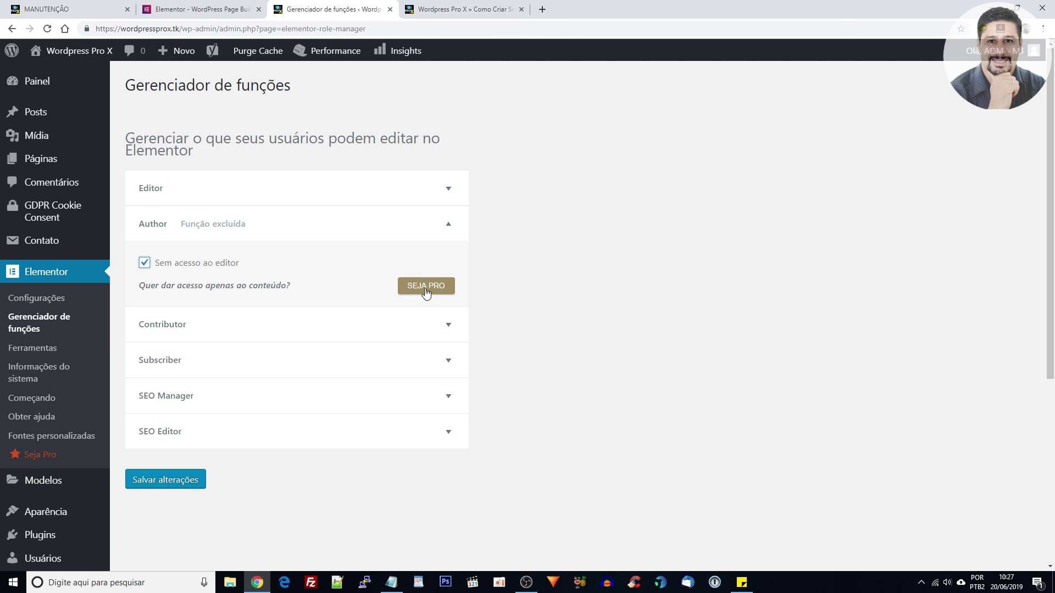
left_click(274, 235)
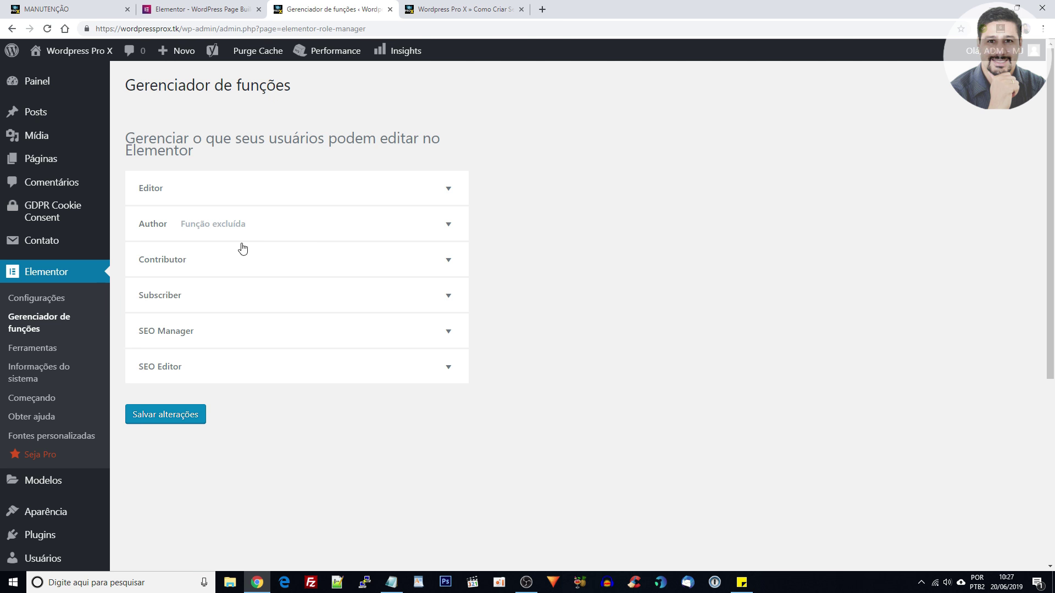
- Open Elementor's general tools and examine the CSS regeneration, library sync and safe mode options, keeping safe mode on Desativar
left_click(41, 351)
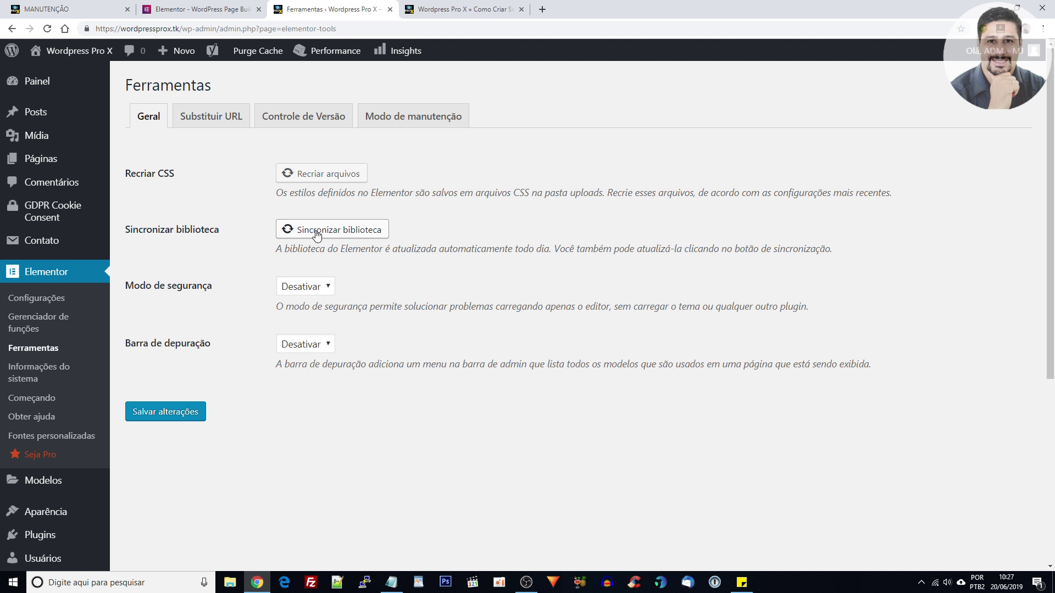
left_click(311, 291)
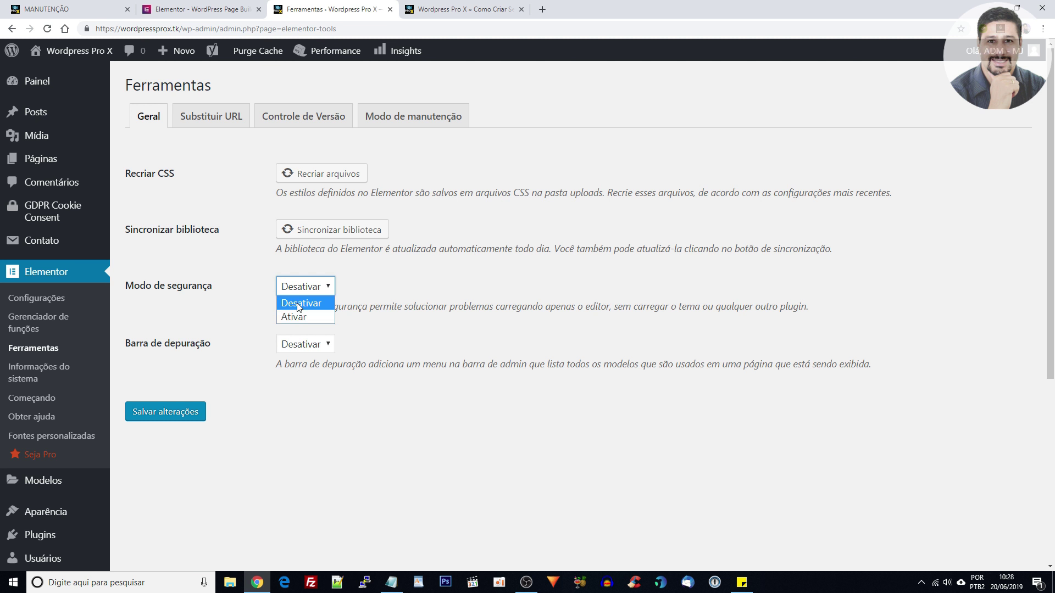
left_click(242, 306)
left_click(298, 291)
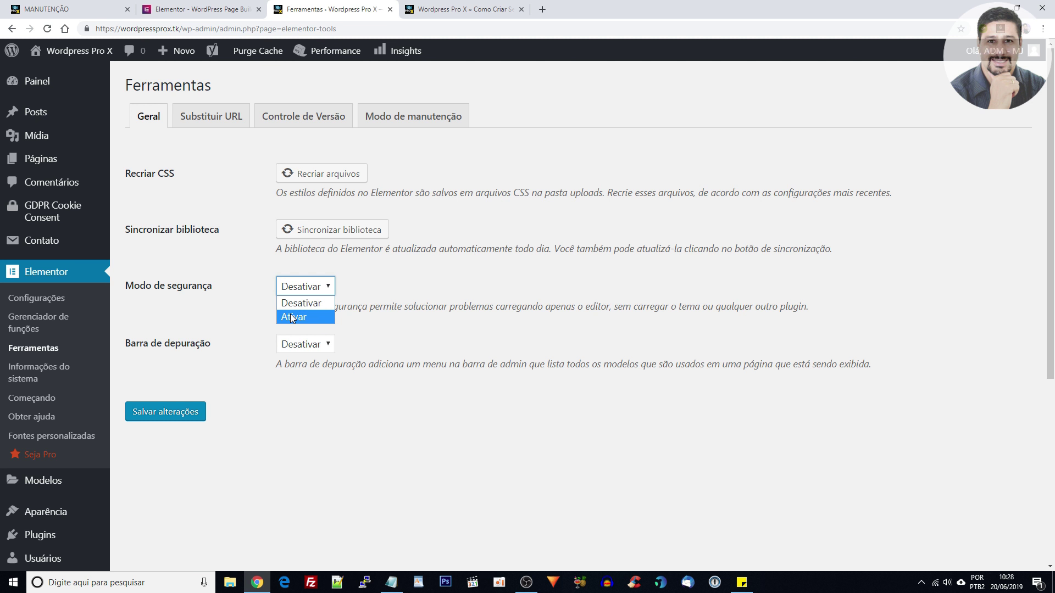
left_click(329, 417)
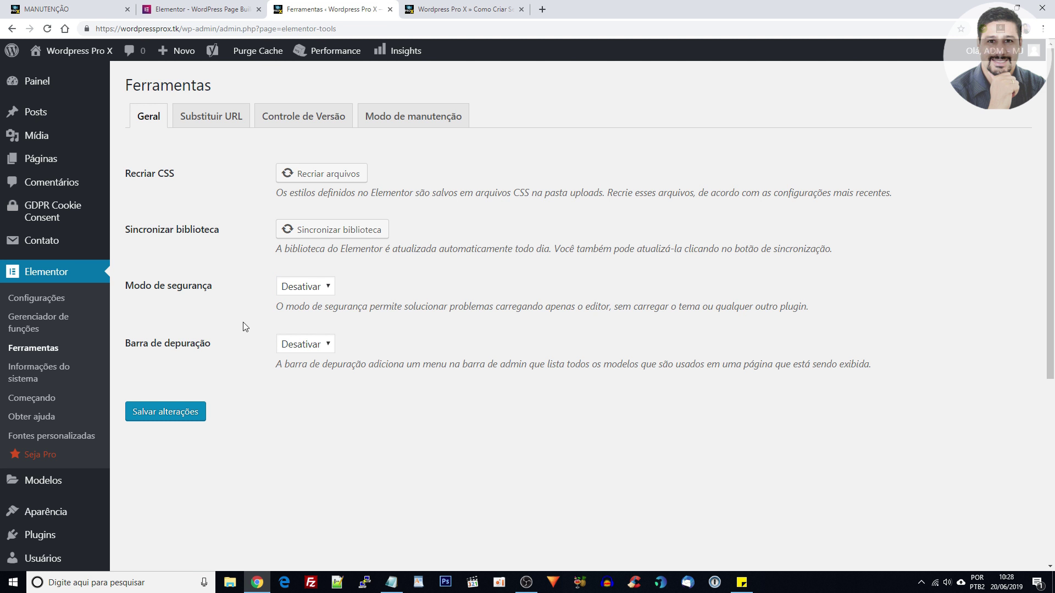
- Examine the URL replacement tool and the version control options for rolling back Elementor
left_click(197, 117)
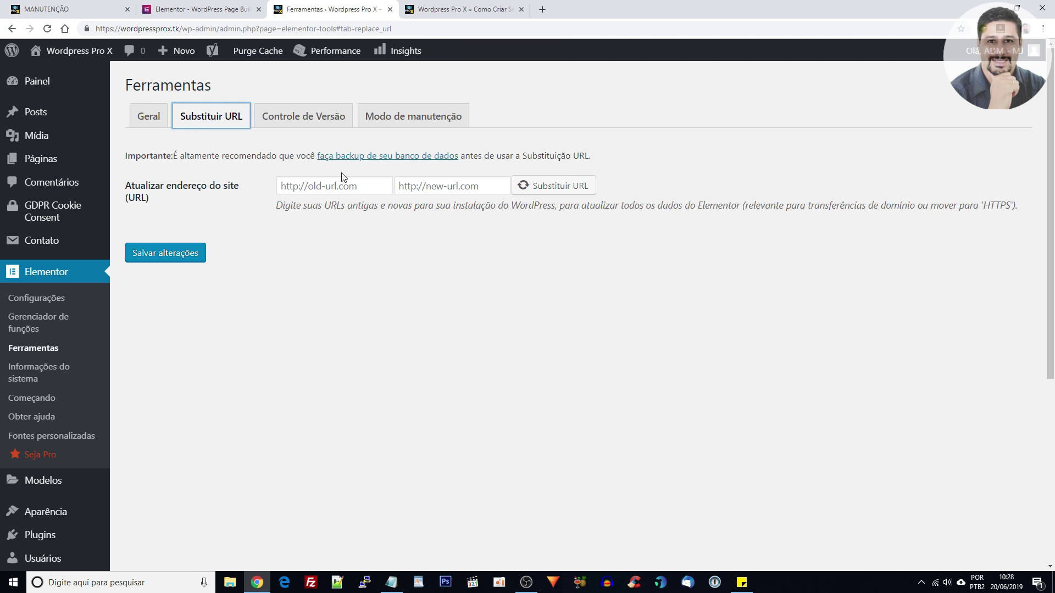
left_click(293, 118)
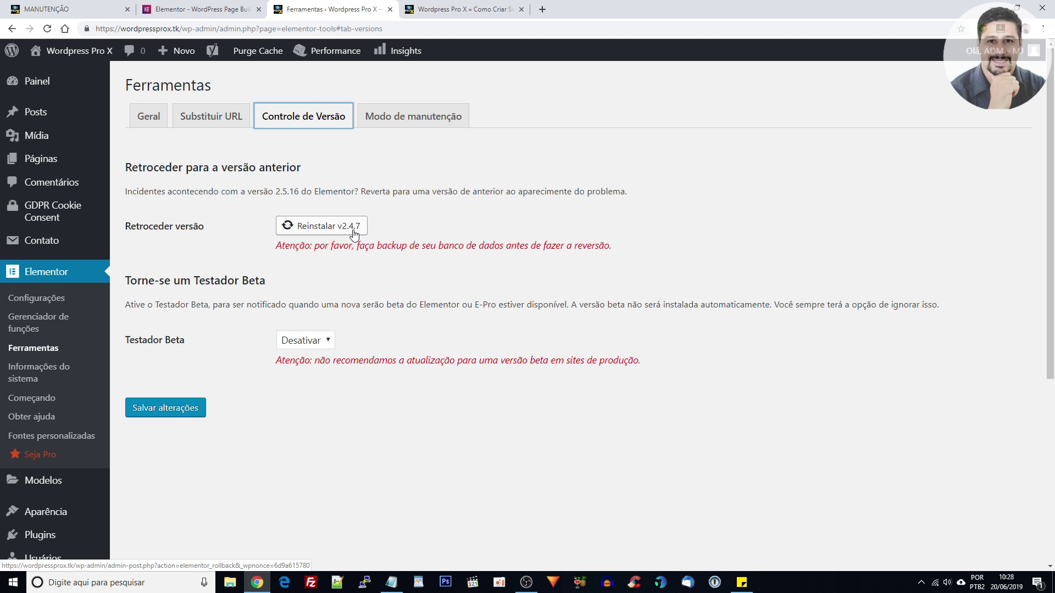
left_click_drag(273, 192, 300, 191)
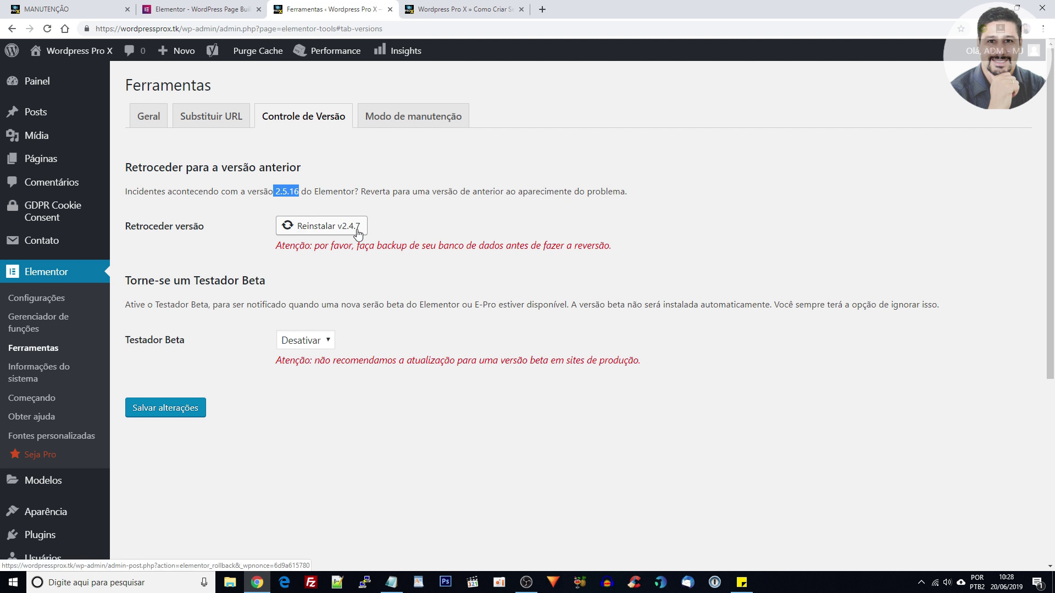
left_click(325, 277)
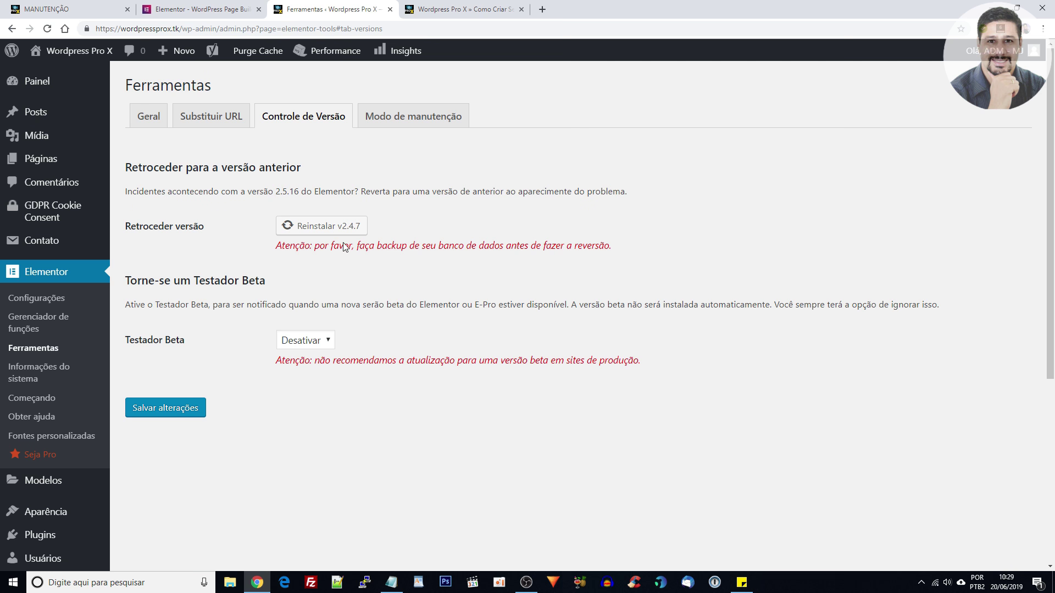
- Open Elementor's maintenance mode tool and examine the available modes, keeping Desativado
left_click(405, 127)
left_click(406, 129)
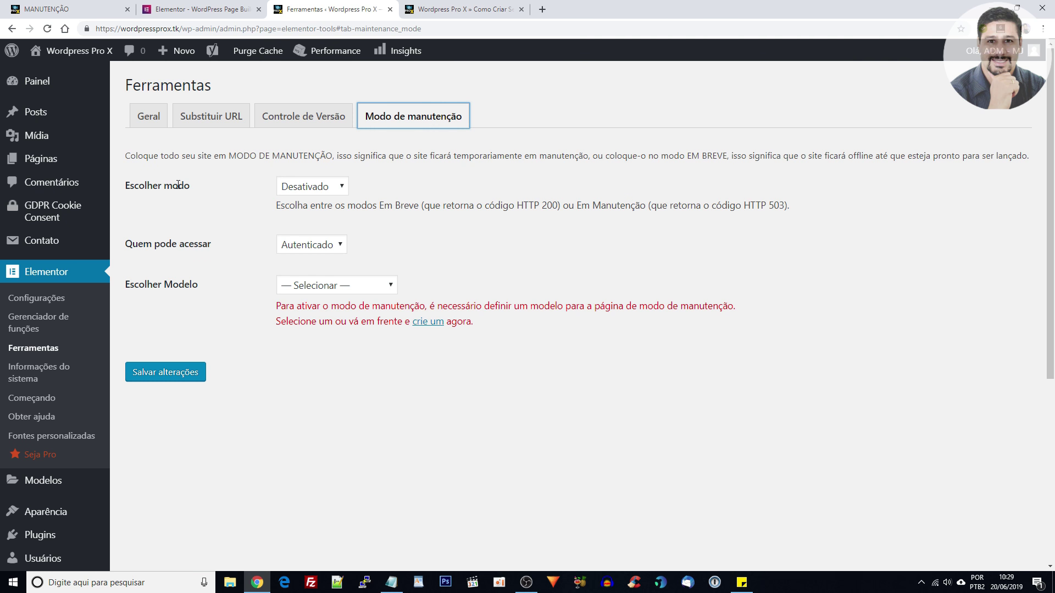
left_click(342, 187)
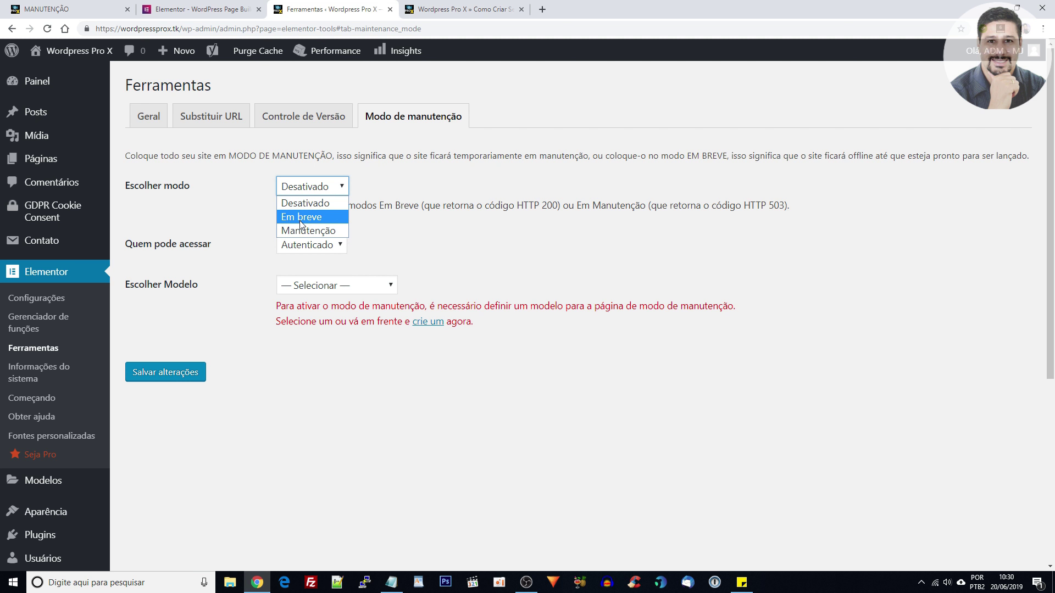
left_click(476, 254)
left_click(330, 190)
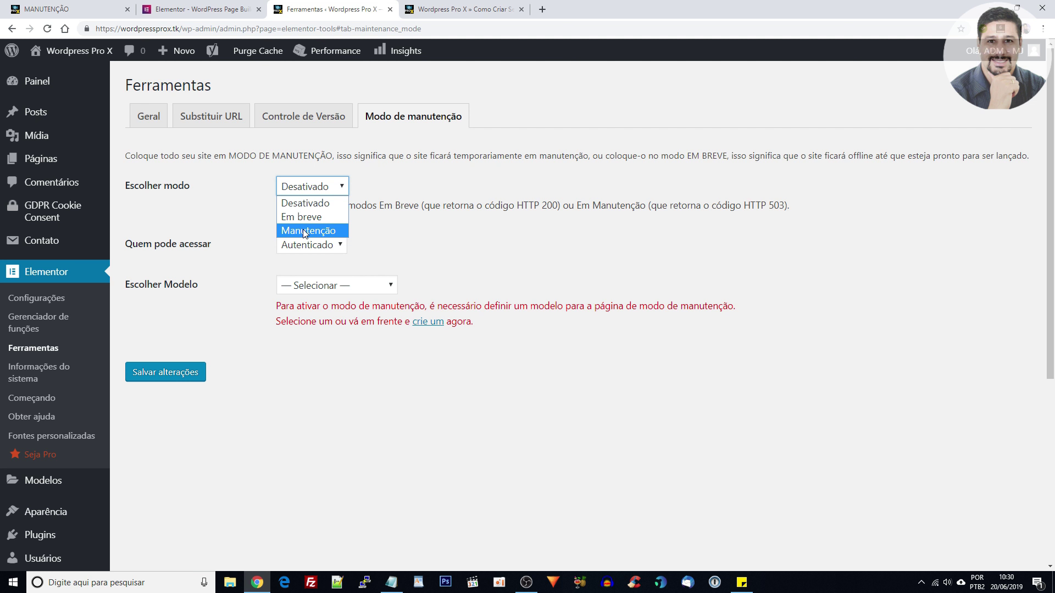
left_click(410, 248)
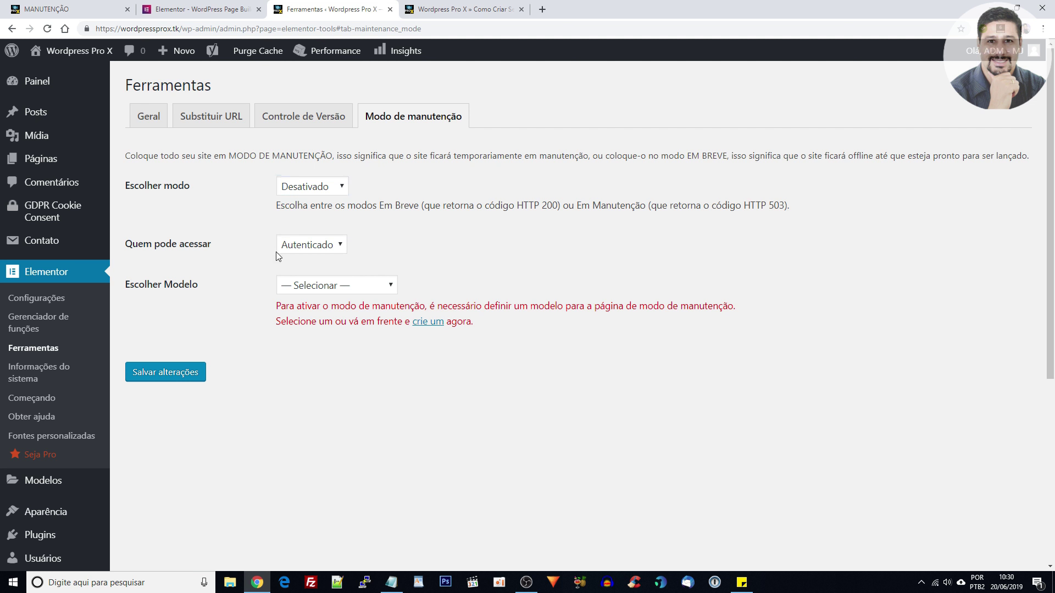
- Examine the maintenance mode's access options and its list of page templates without choosing any
left_click(304, 248)
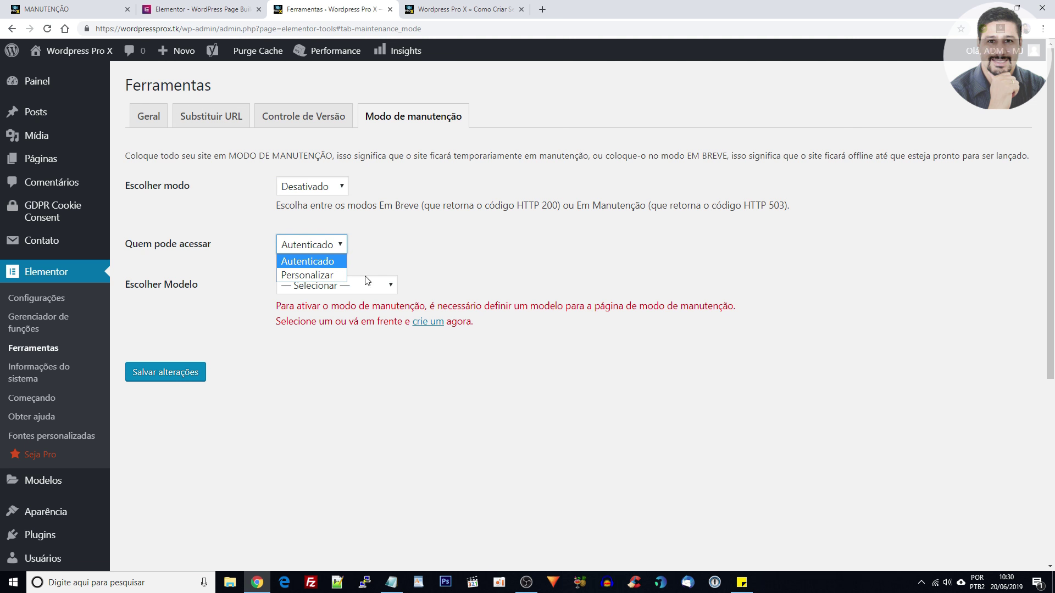
left_click(431, 248)
left_click(315, 284)
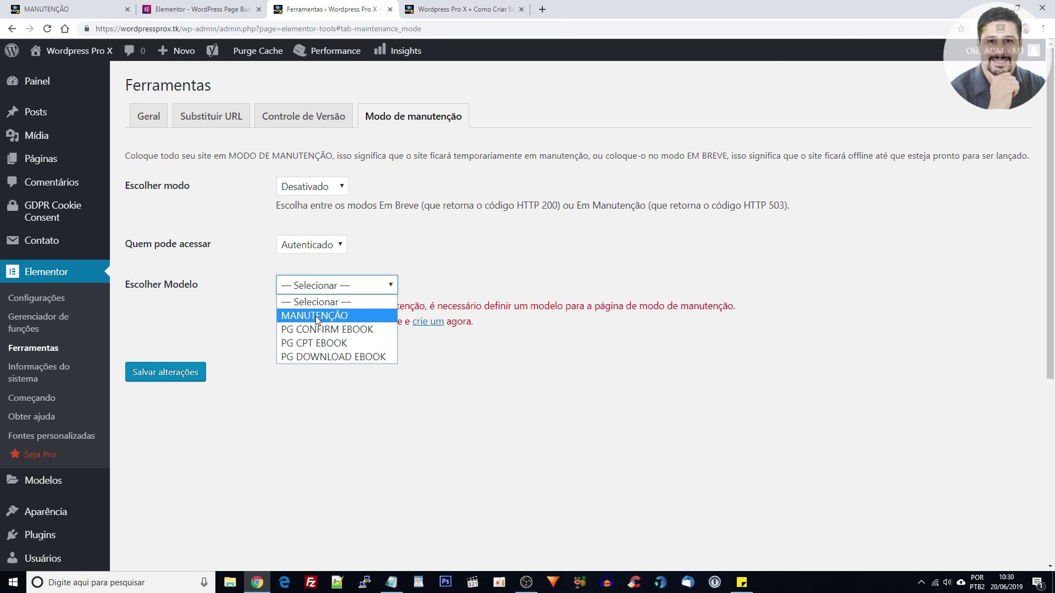
left_click(507, 379)
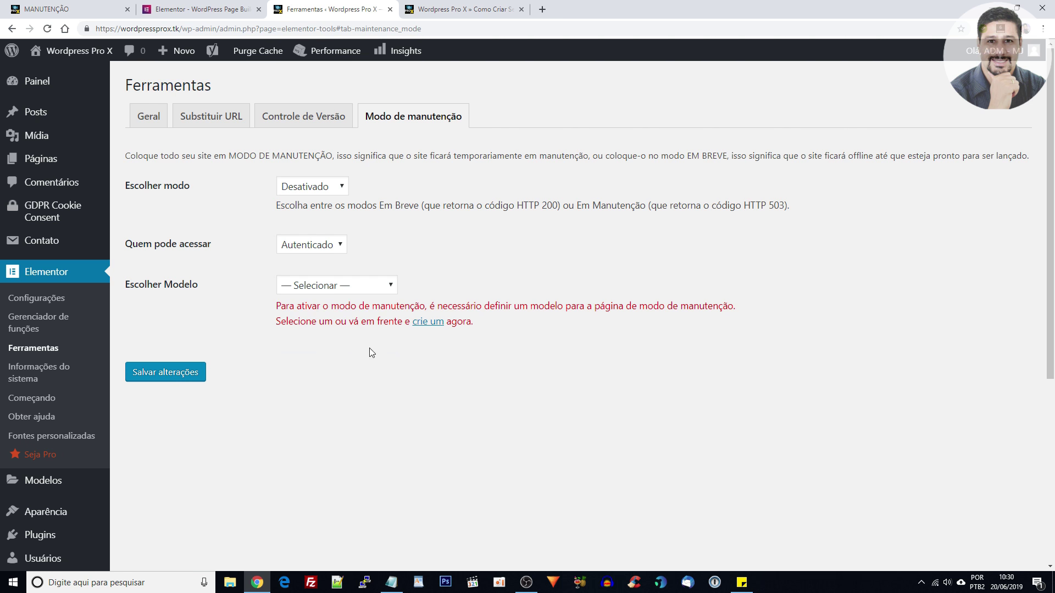
left_click(312, 286)
left_click(609, 401)
left_click(297, 287)
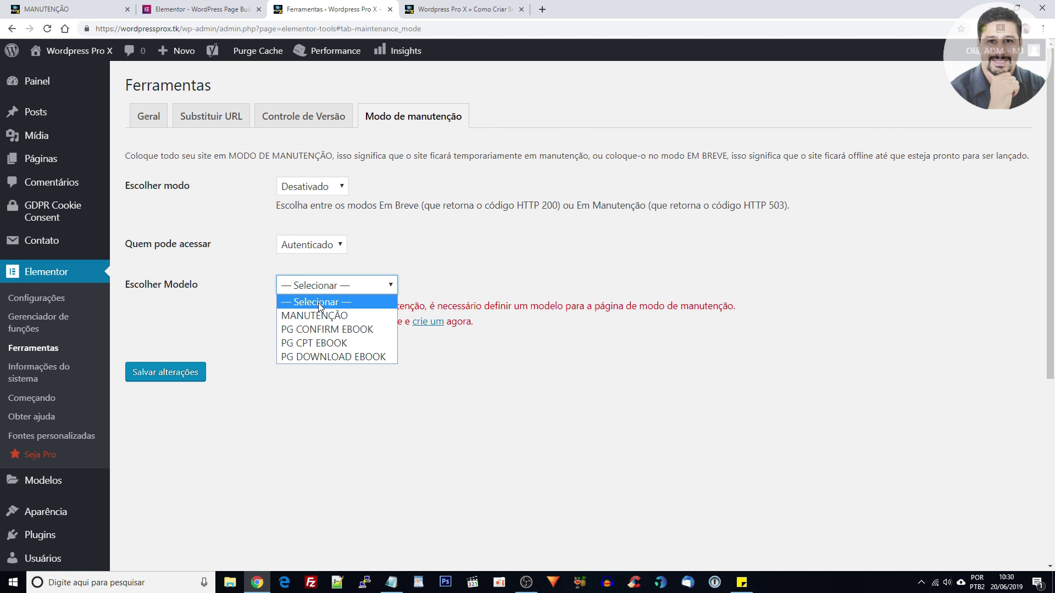
left_click(581, 375)
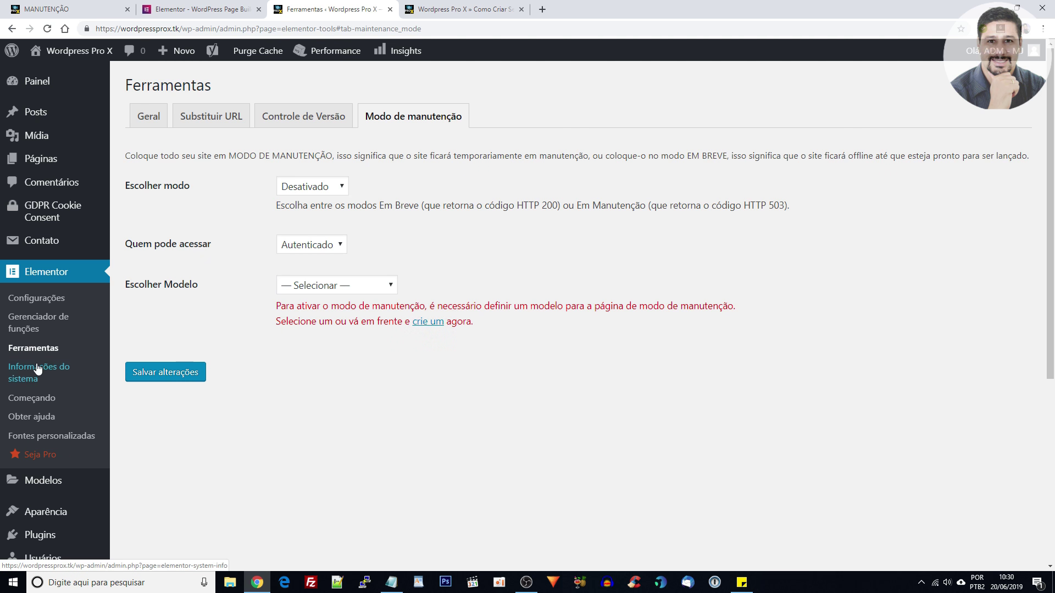
- Open the new template dialog in a separate tab, examine its type and name fields, and return to the maintenance mode settings
scroll(40, 367, "down", 2)
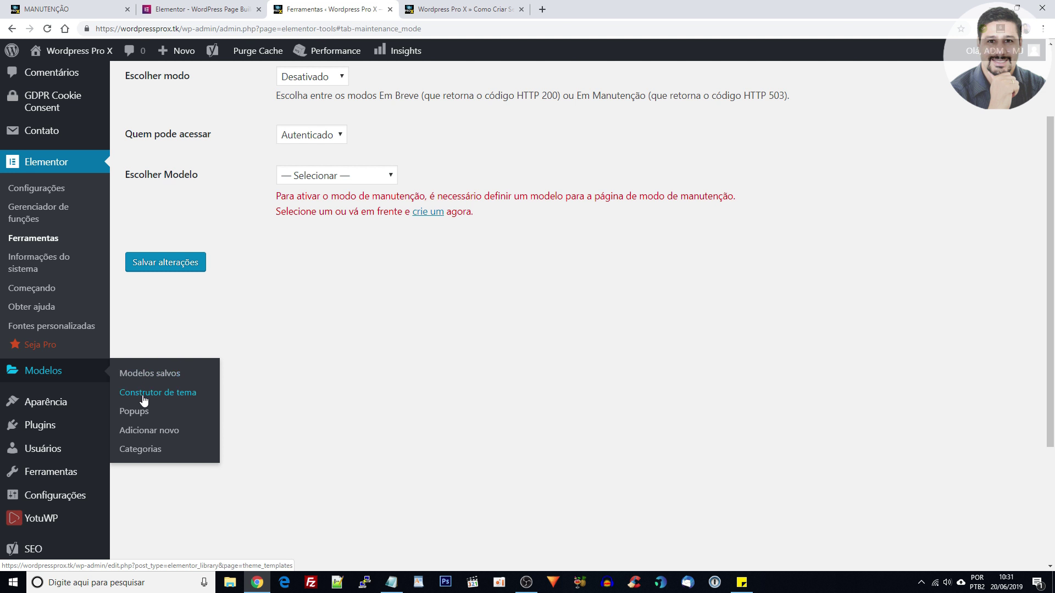
middle_click(140, 431)
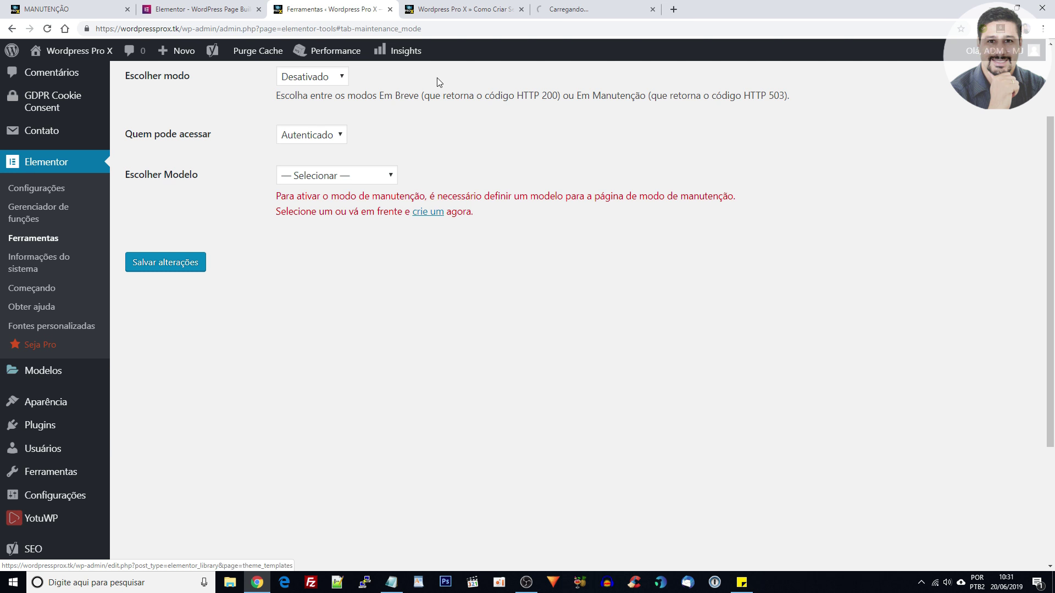
left_click(568, 9)
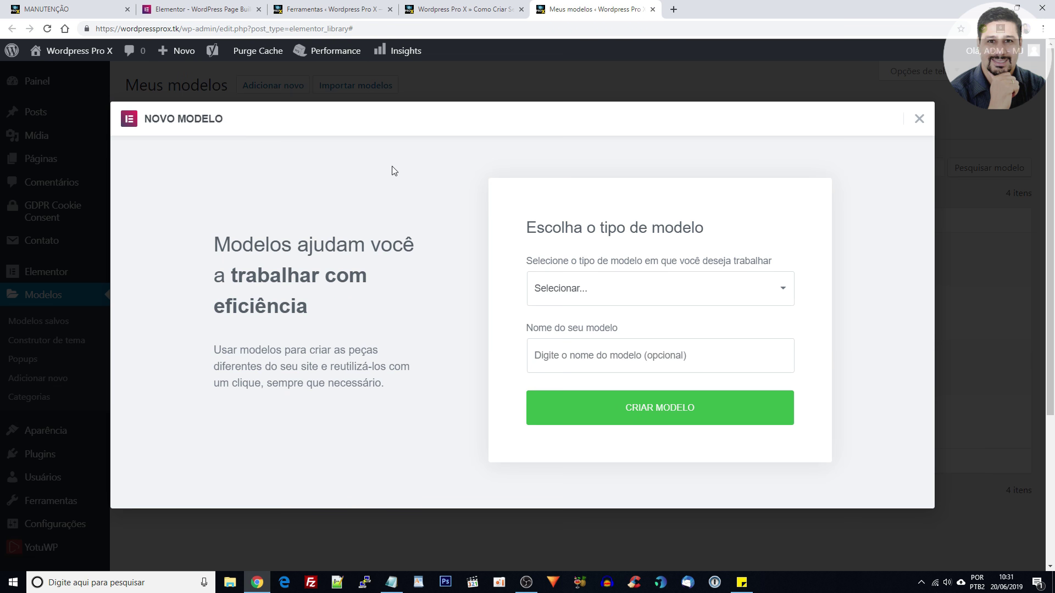
left_click(577, 290)
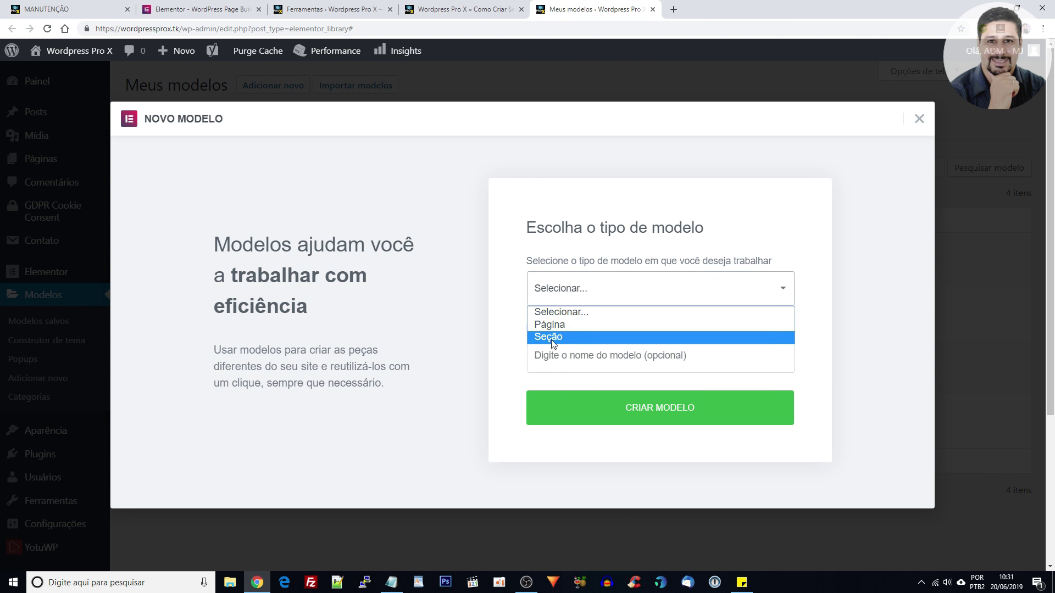
left_click(479, 288)
left_click(555, 356)
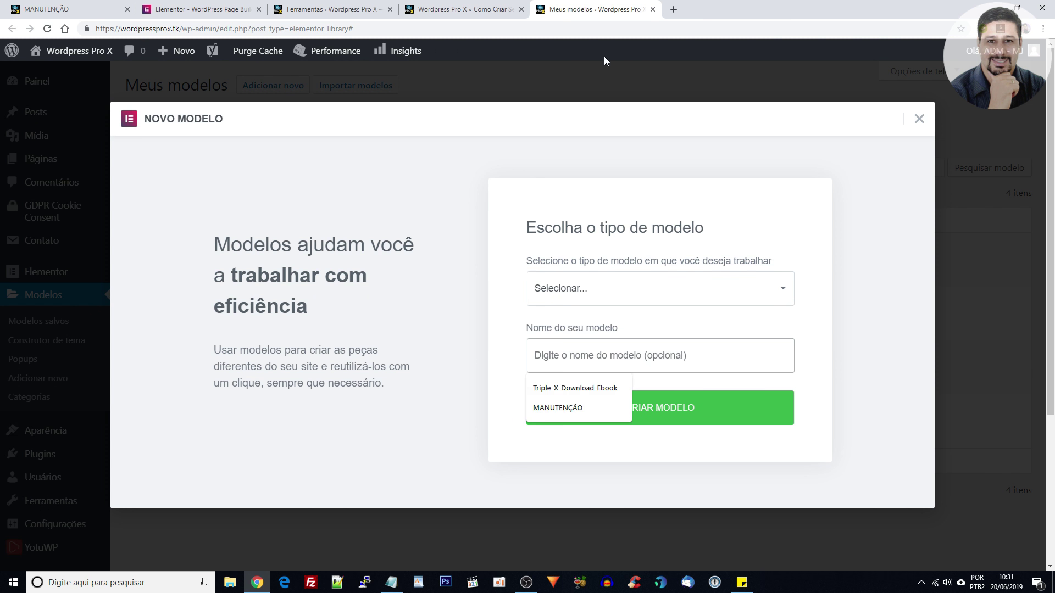
left_click(652, 9)
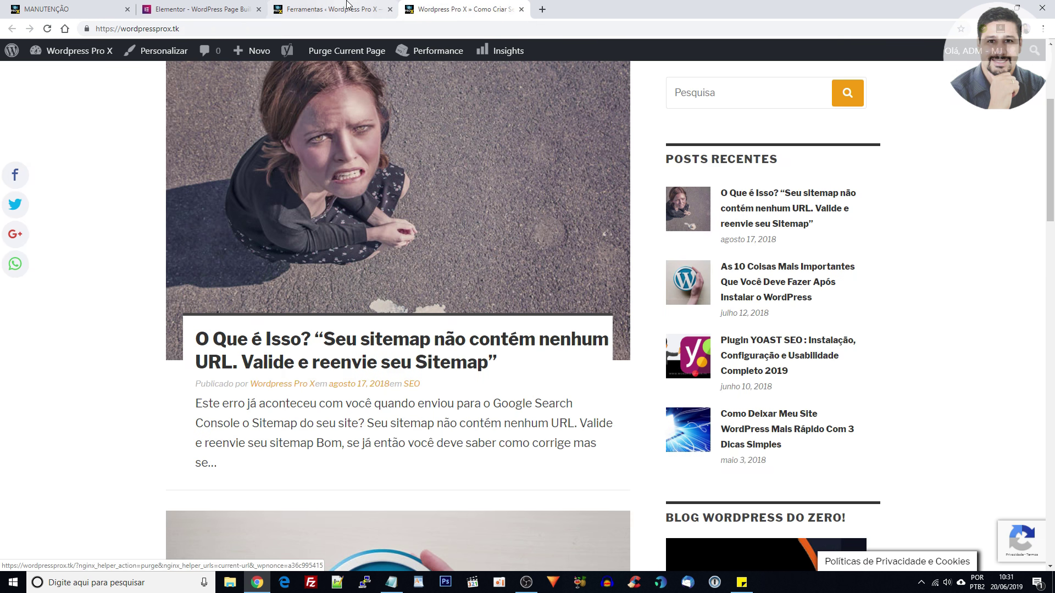
left_click(521, 9)
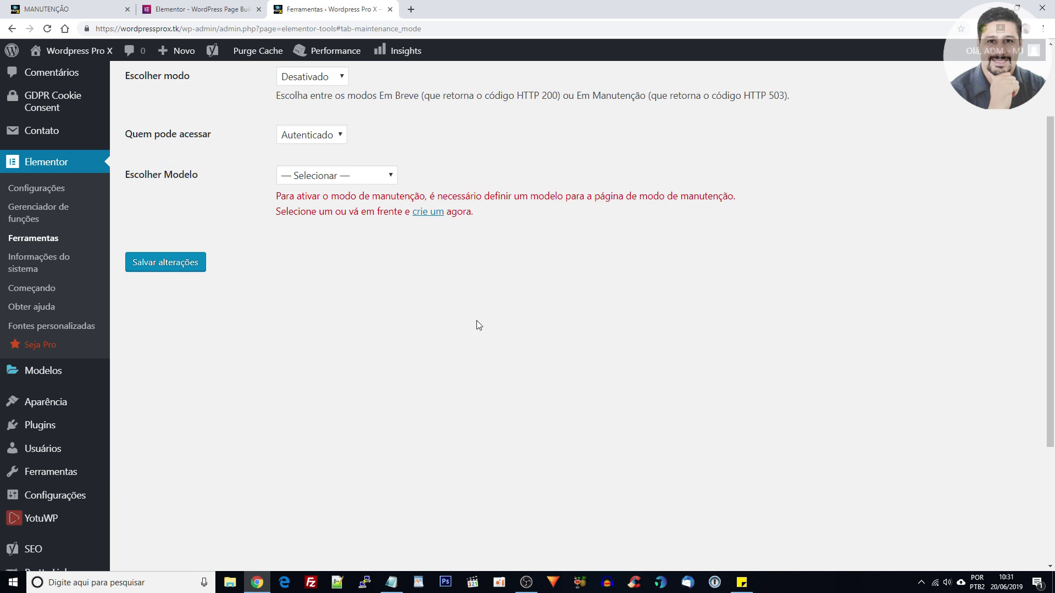
scroll(417, 214, "up", 2)
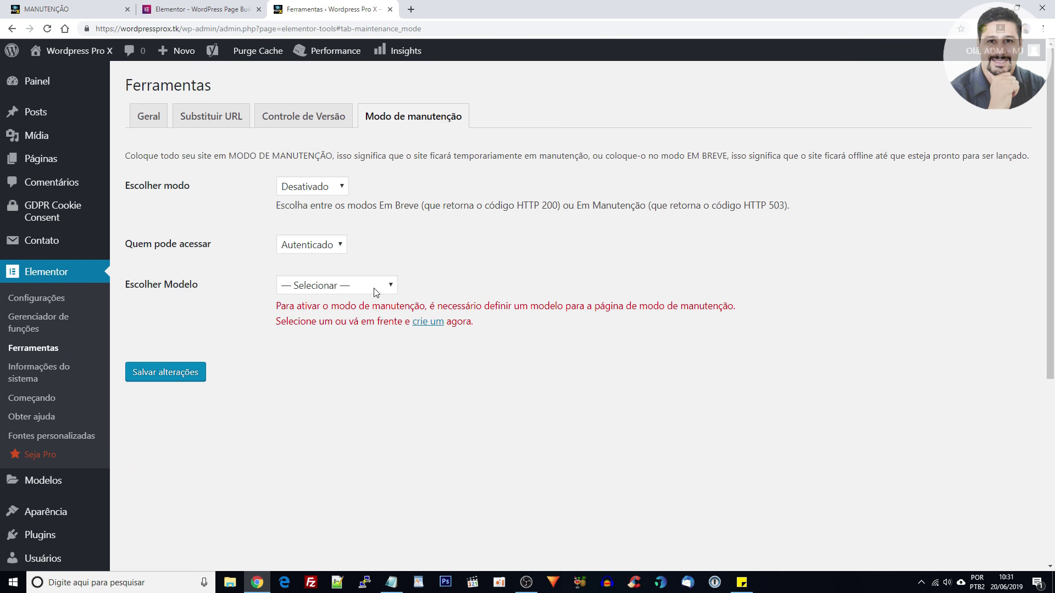
- Start a new template from the maintenance mode settings and title it MANUTENÇÃO2
left_click(428, 322)
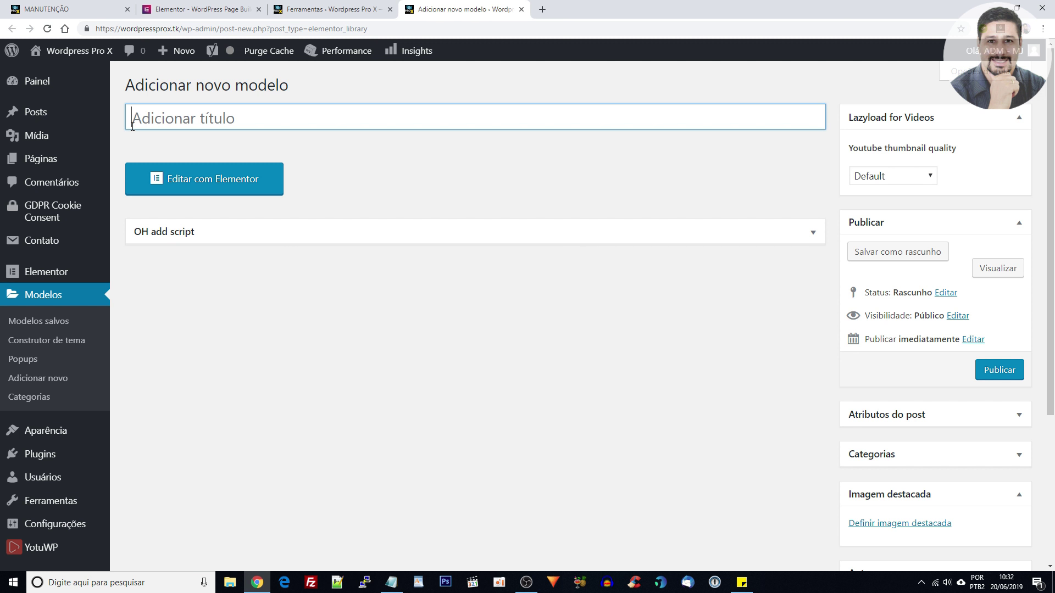
type("MANUTENÇÃO2")
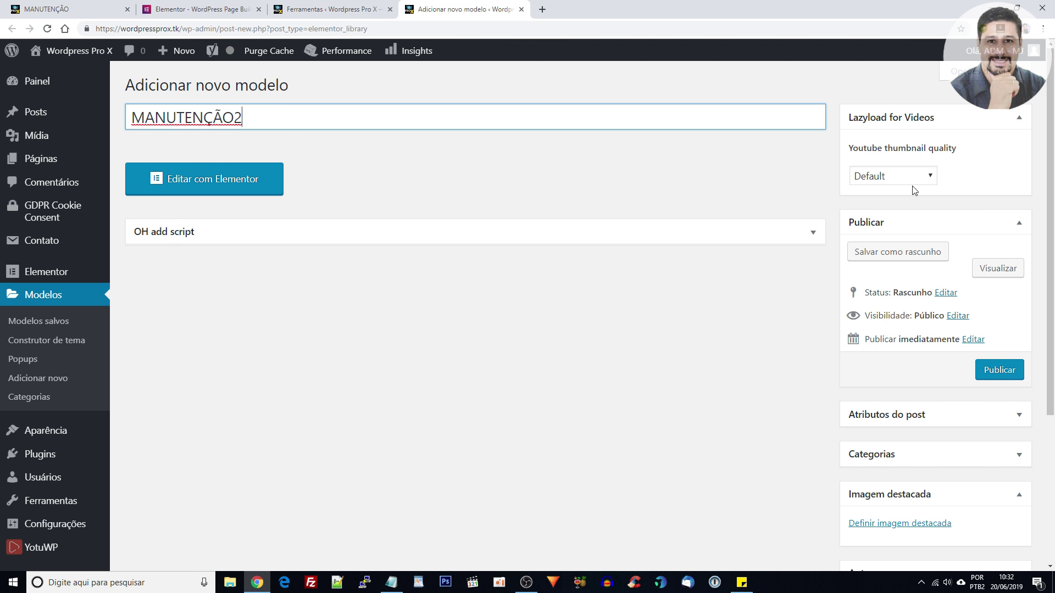
- Collapse the Lazyload for Videos and Imagem destacada boxes and move the Publicar box above the other boxes
left_click(938, 116)
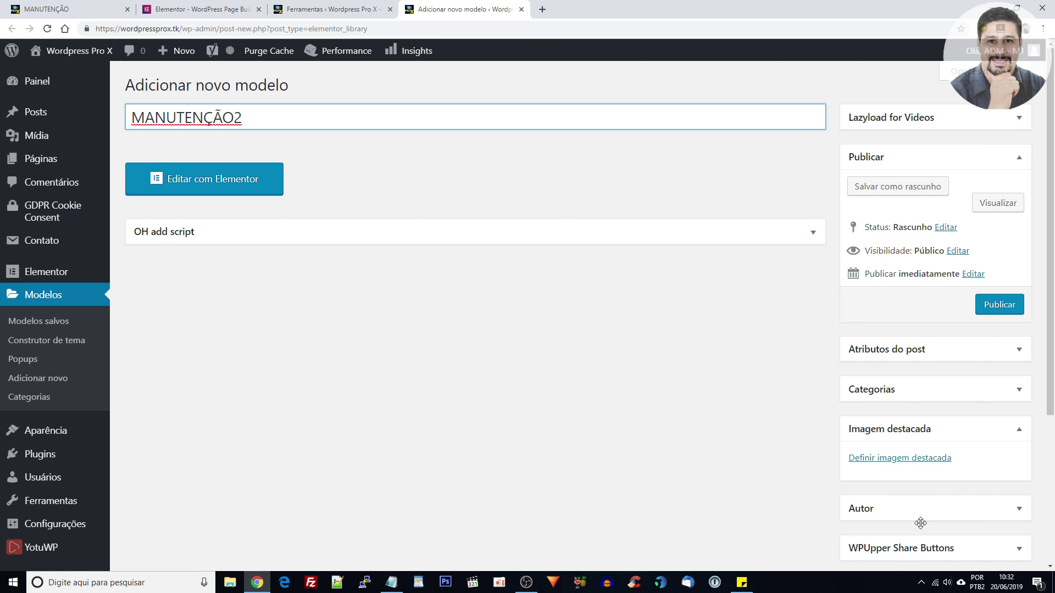
left_click_drag(858, 153, 860, 112)
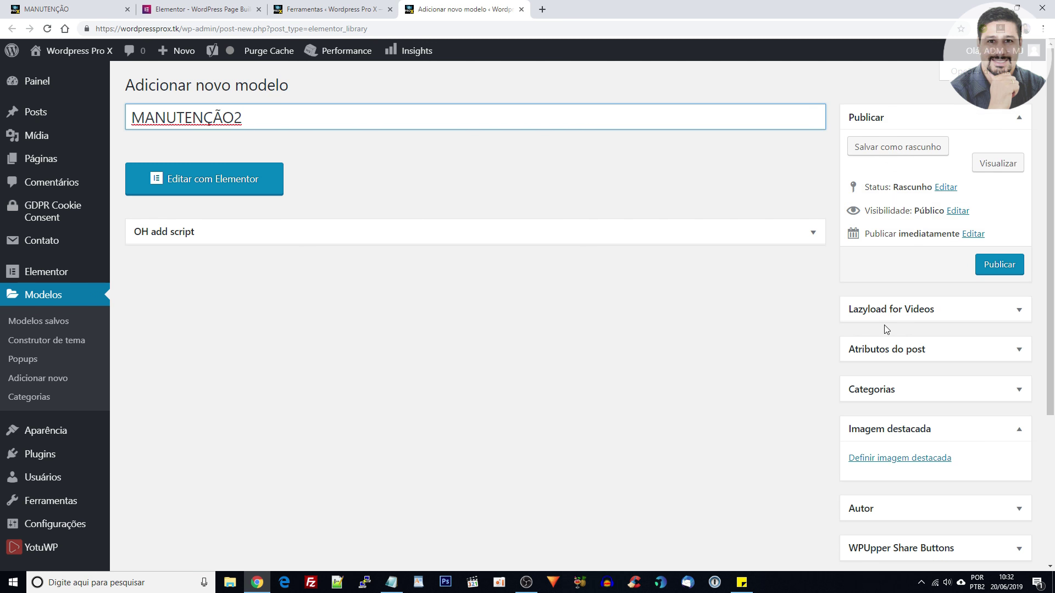
left_click(908, 431)
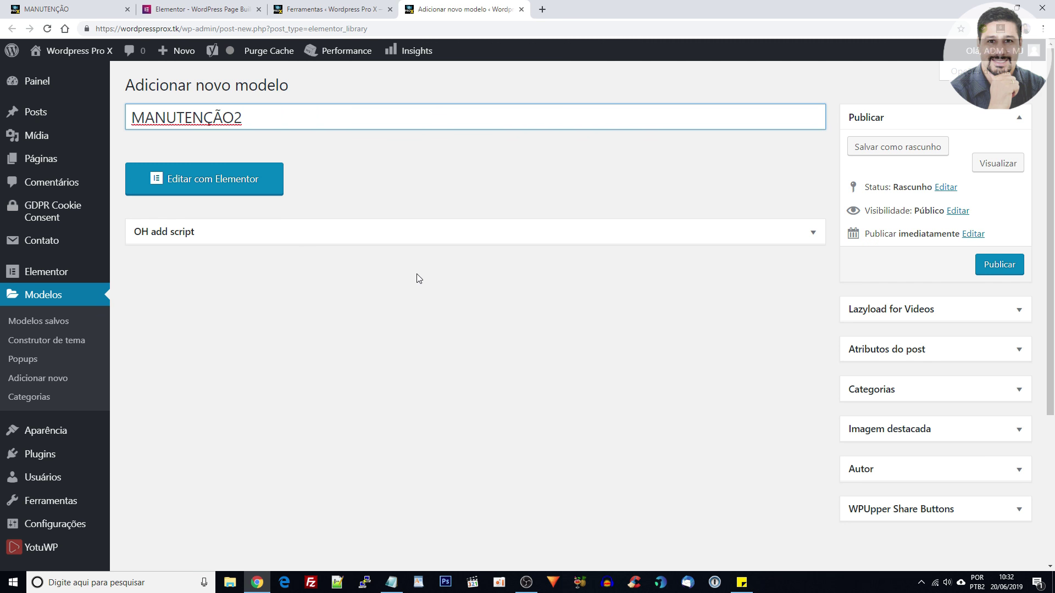
- Publish the MANUTENÇÃO2 template and open it in the Elementor editor
left_click(997, 266)
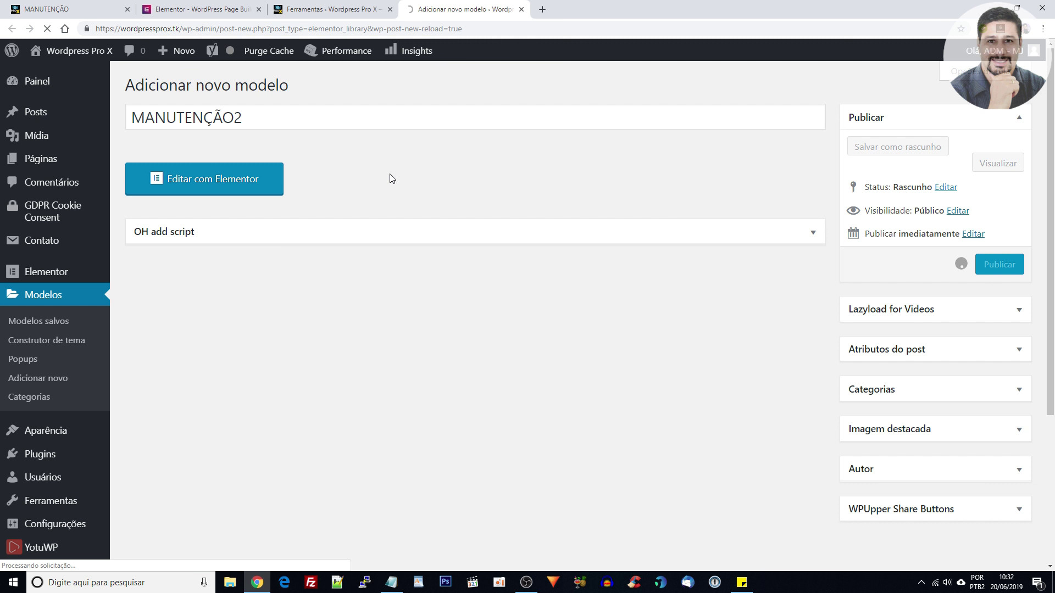
left_click(192, 219)
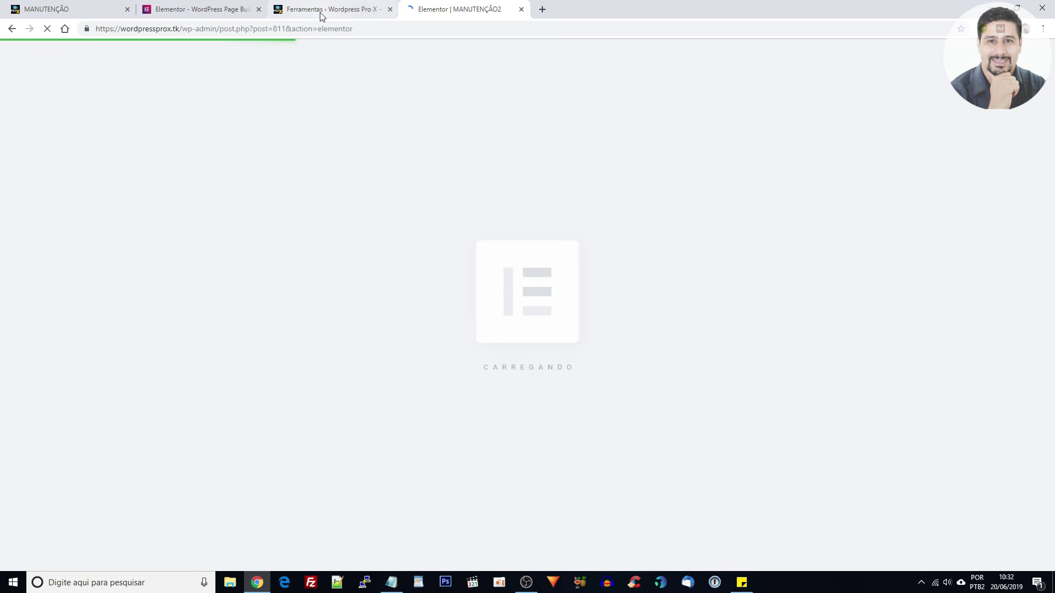
left_click(321, 11)
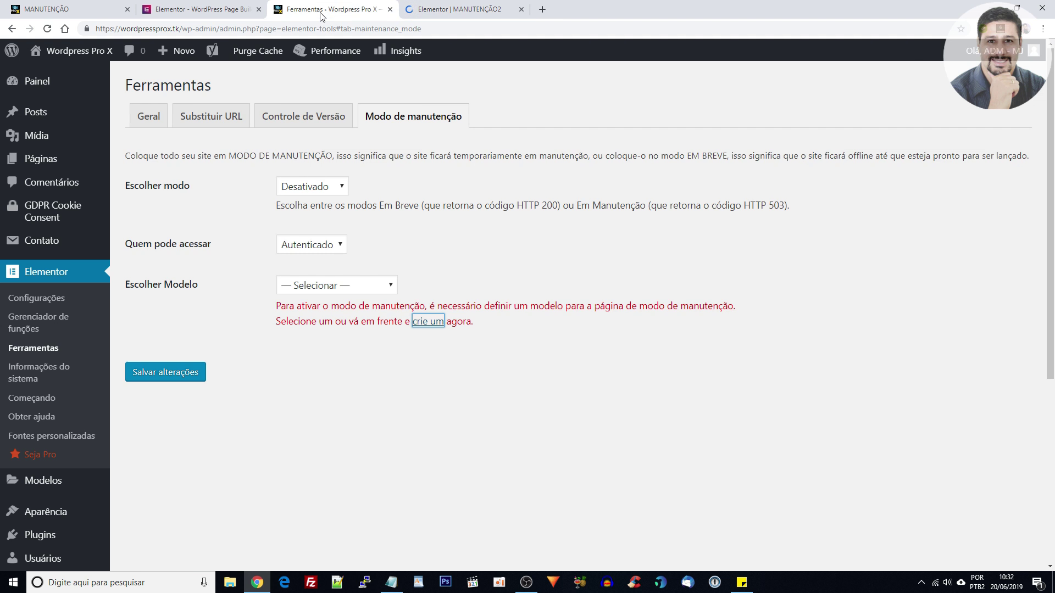
left_click(444, 12)
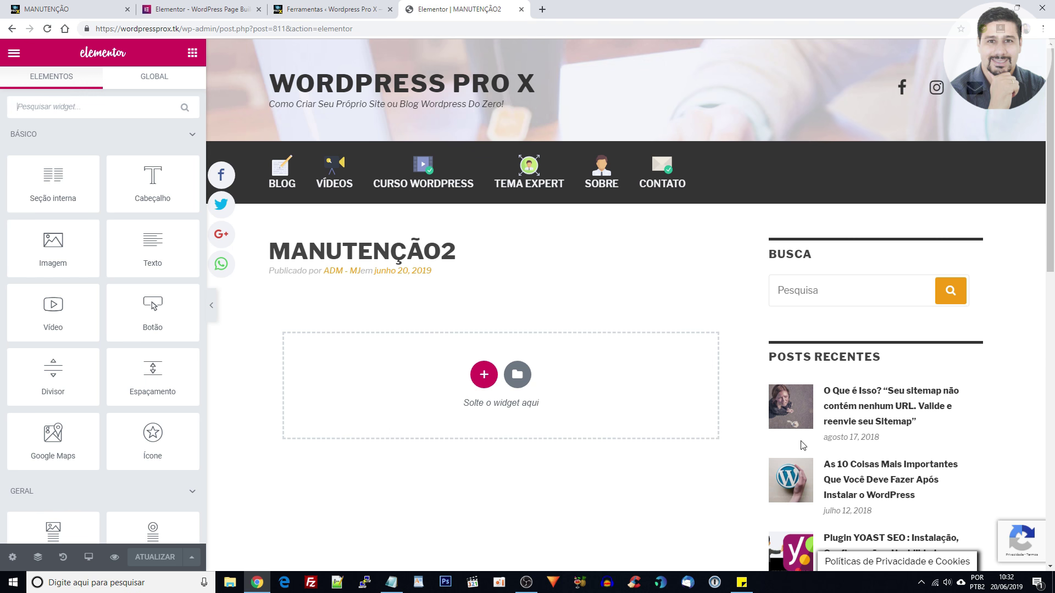
- Examine the MANUTENÇÃO2 page preview in the Elementor editor, with the widget panel both shown and hidden
scroll(429, 300, "down", 8)
scroll(886, 516, "up", 7)
scroll(897, 498, "up", 1)
scroll(692, 179, "down", 2)
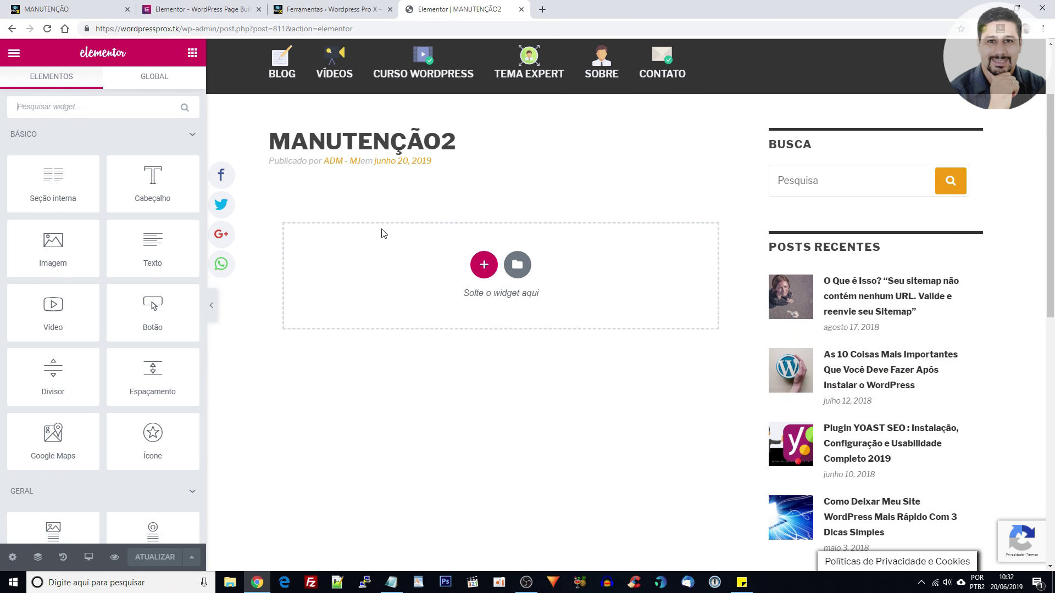
scroll(494, 283, "down", 5)
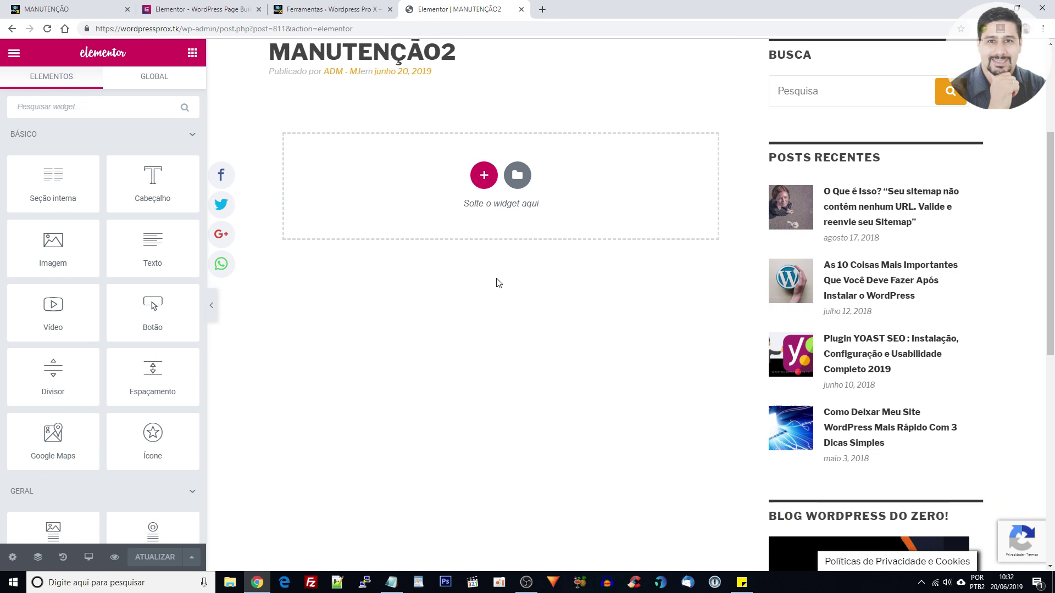
scroll(494, 282, "up", 5)
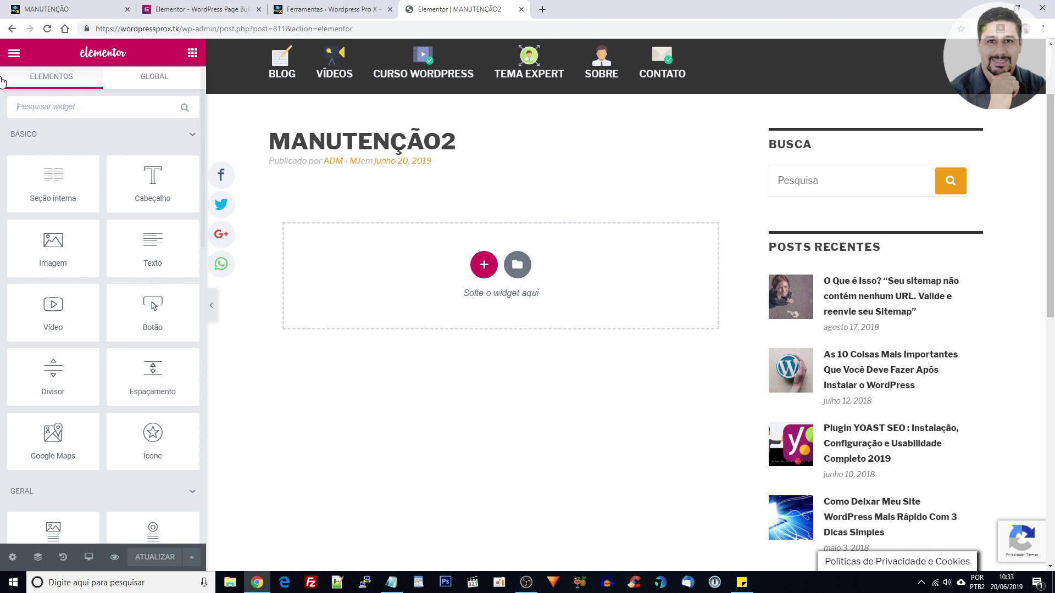
left_click(212, 305)
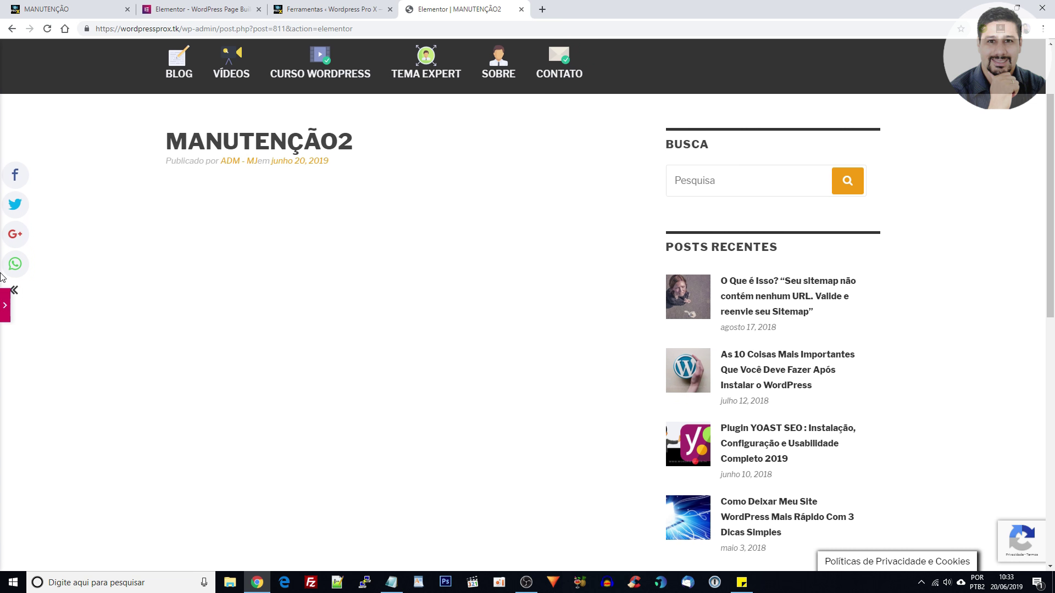
left_click(5, 305)
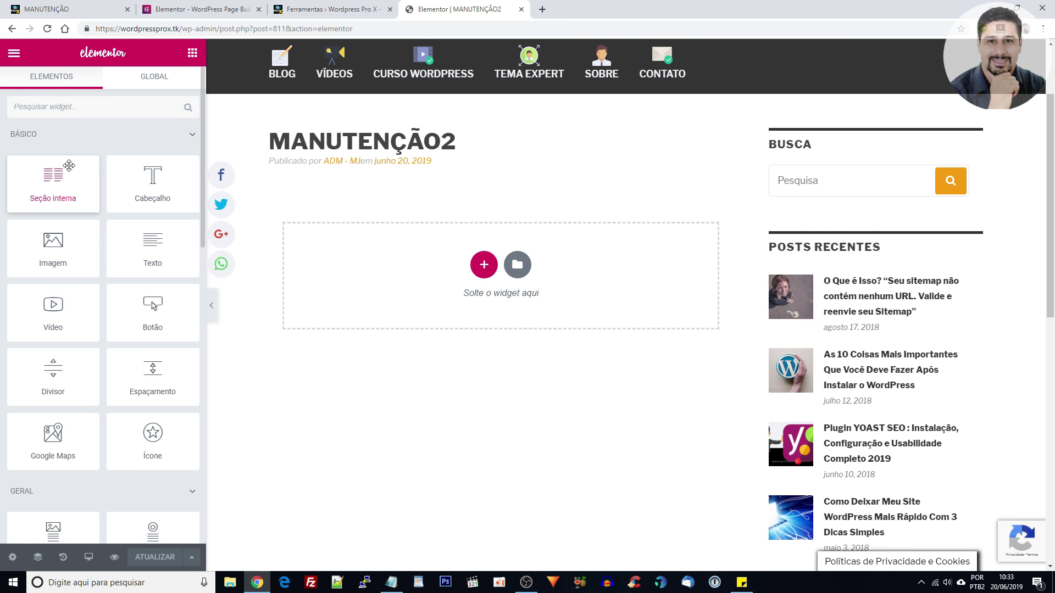
- Examine the Básico, Geral and WordPress widget categories, leaving only Básico expanded
left_click(20, 137)
left_click(19, 138)
scroll(123, 339, "down", 1)
scroll(122, 339, "down", 2)
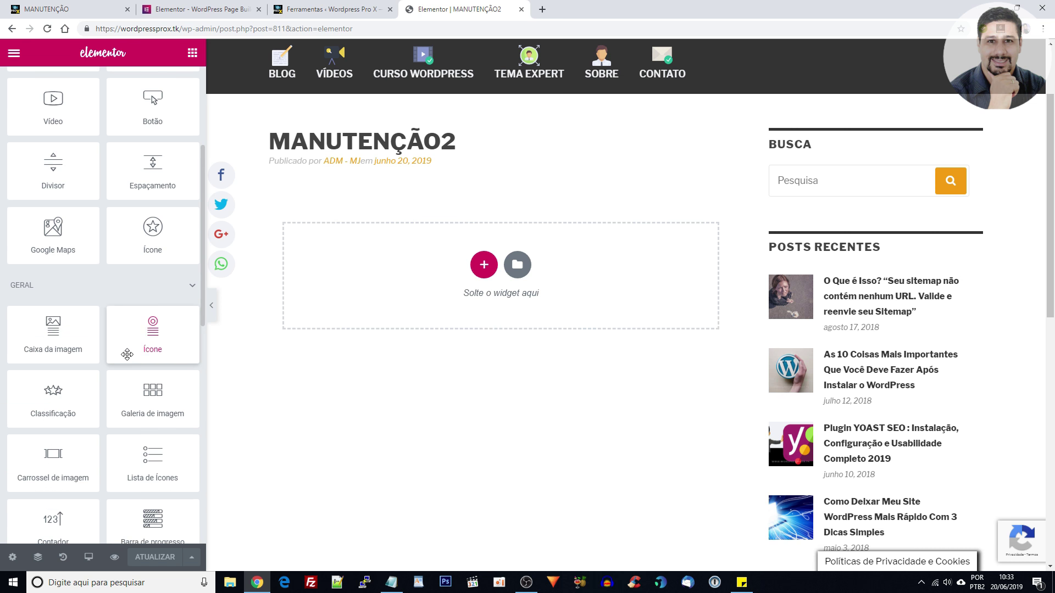
left_click(16, 282)
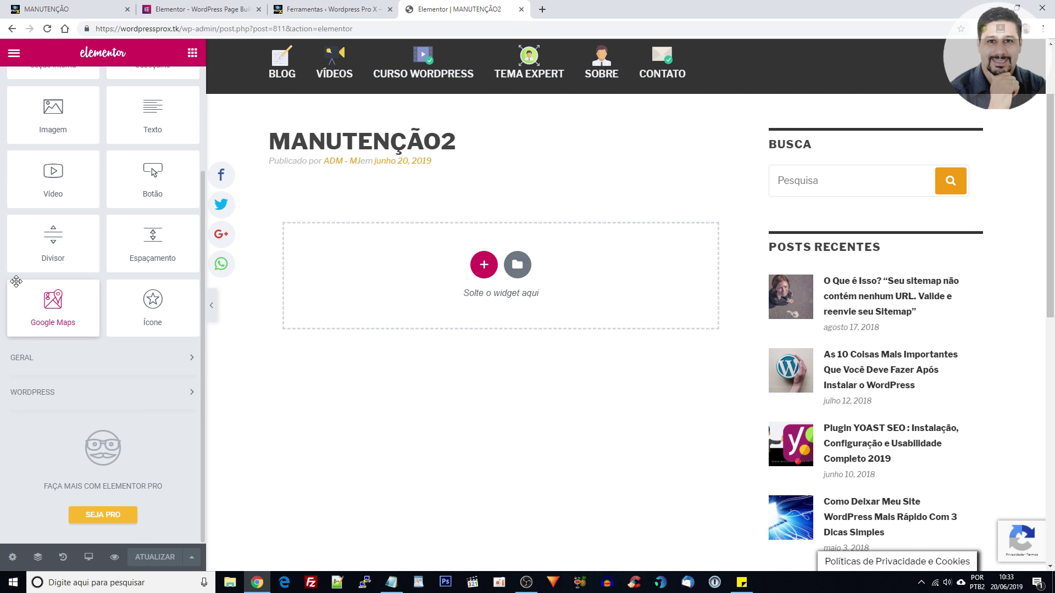
scroll(25, 219, "up", 2)
left_click(17, 134)
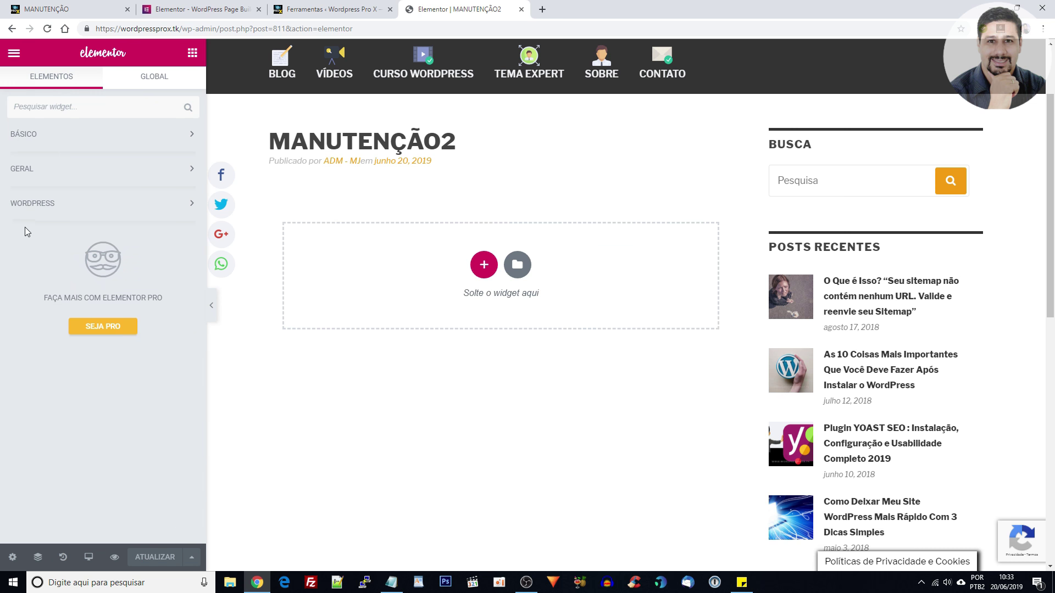
left_click(32, 205)
left_click(33, 205)
left_click(23, 138)
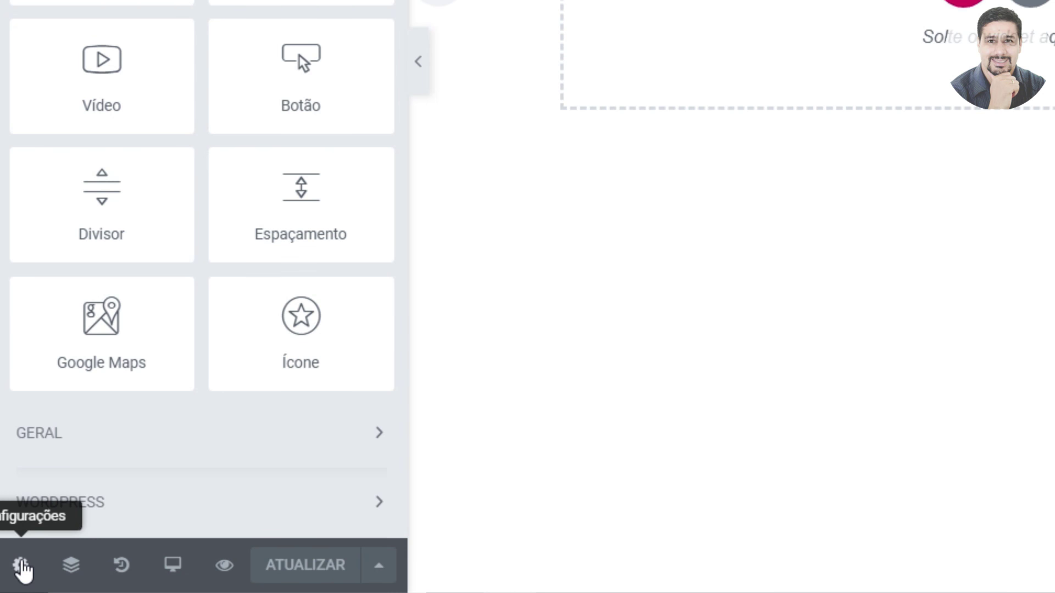
- Review the title and status in the MANUTENÇÃO2 page settings and turn on Esconder título
left_click(22, 566)
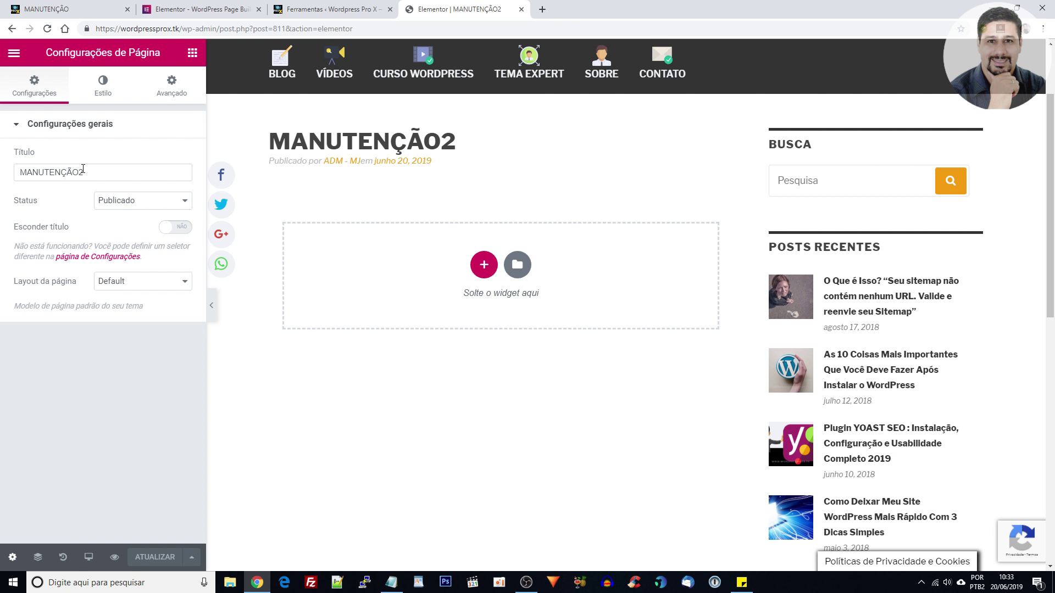
left_click(80, 170)
left_click_drag(92, 172, 0, 175)
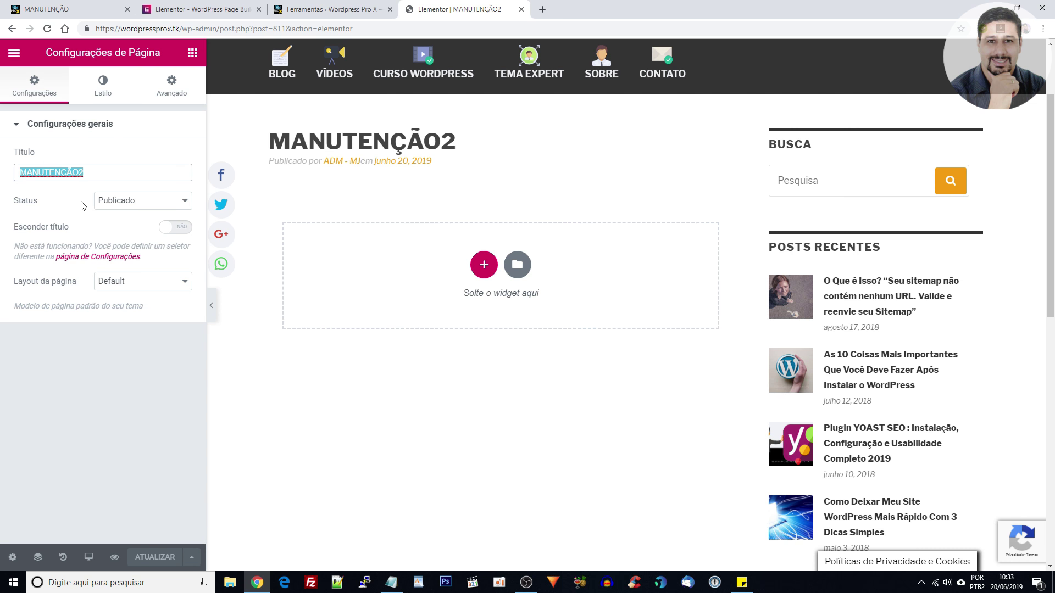
left_click(136, 208)
left_click(135, 207)
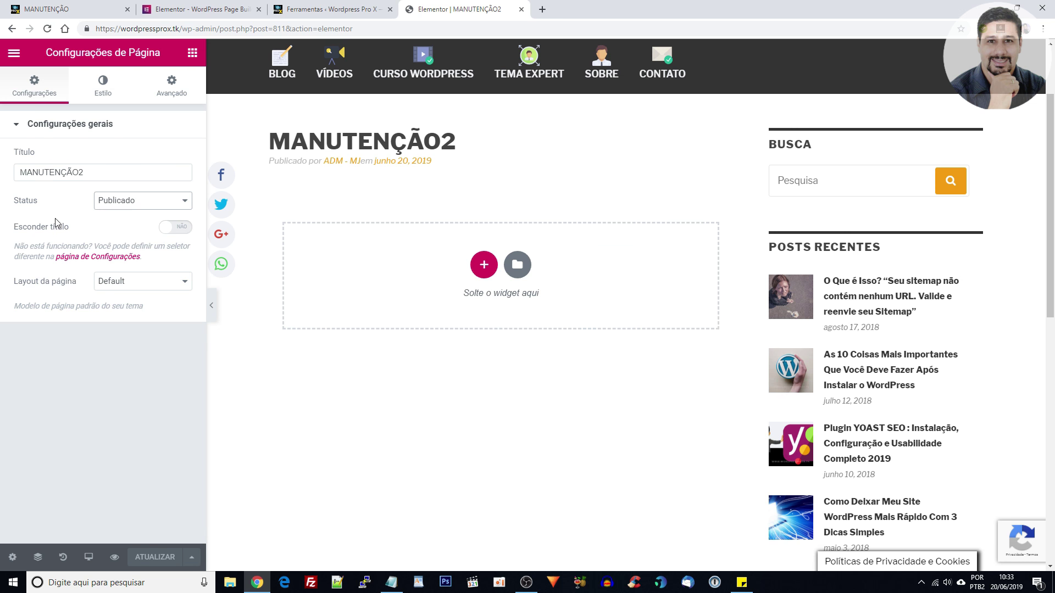
left_click(177, 235)
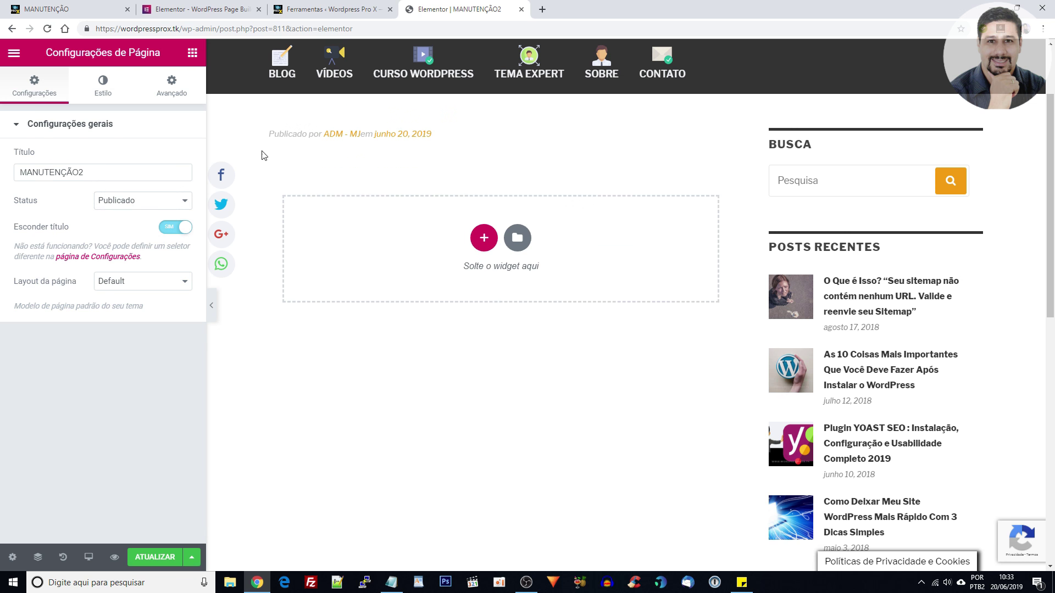
left_click(180, 233)
left_click(176, 235)
- Set the page layout to Elementor canvas and check the full-width preview with the side panel hidden, then shown again
left_click(151, 283)
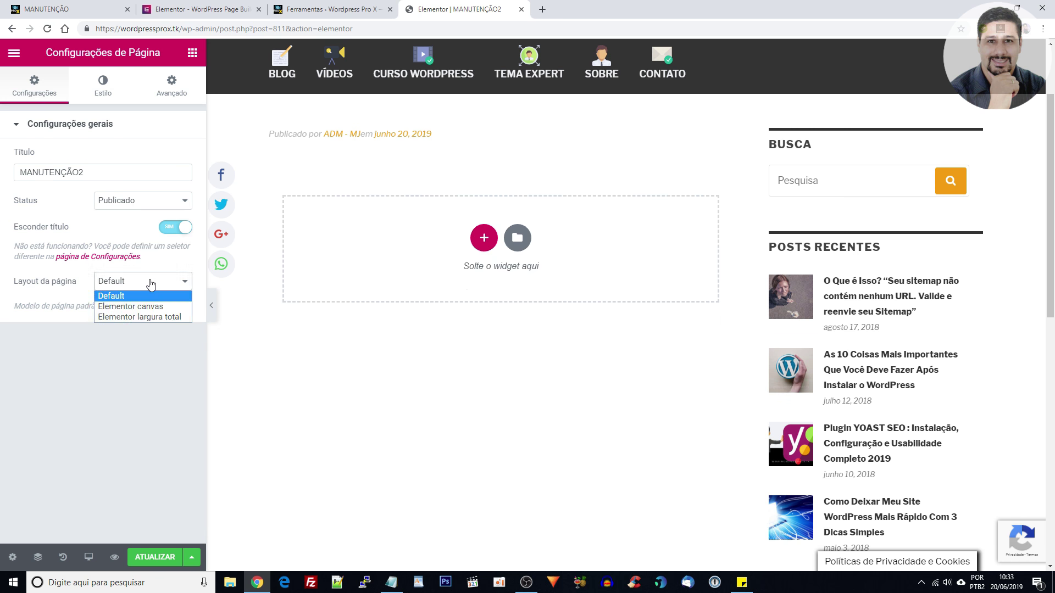
left_click(143, 306)
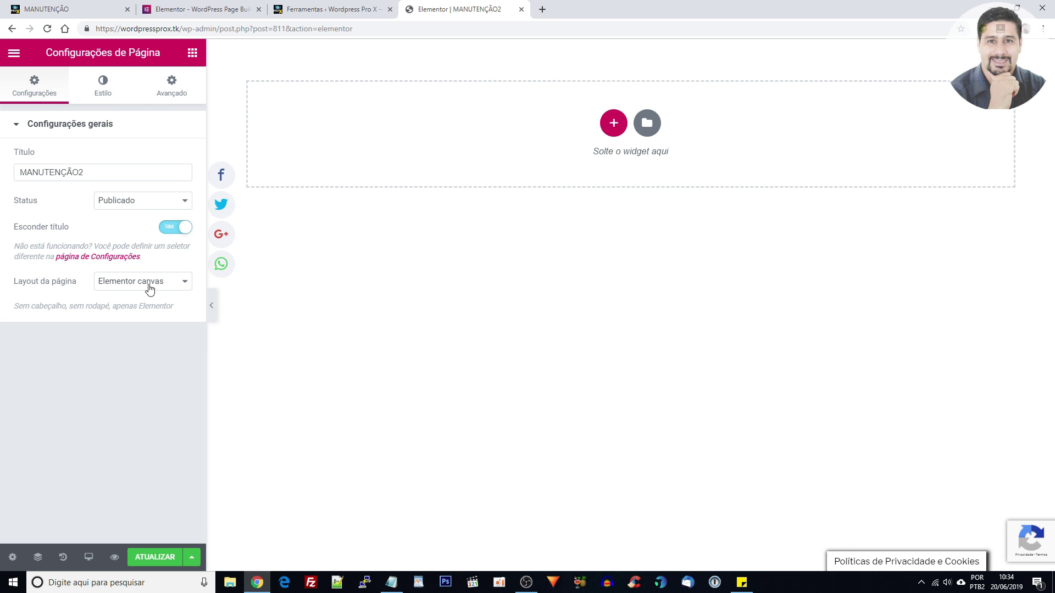
left_click(212, 308)
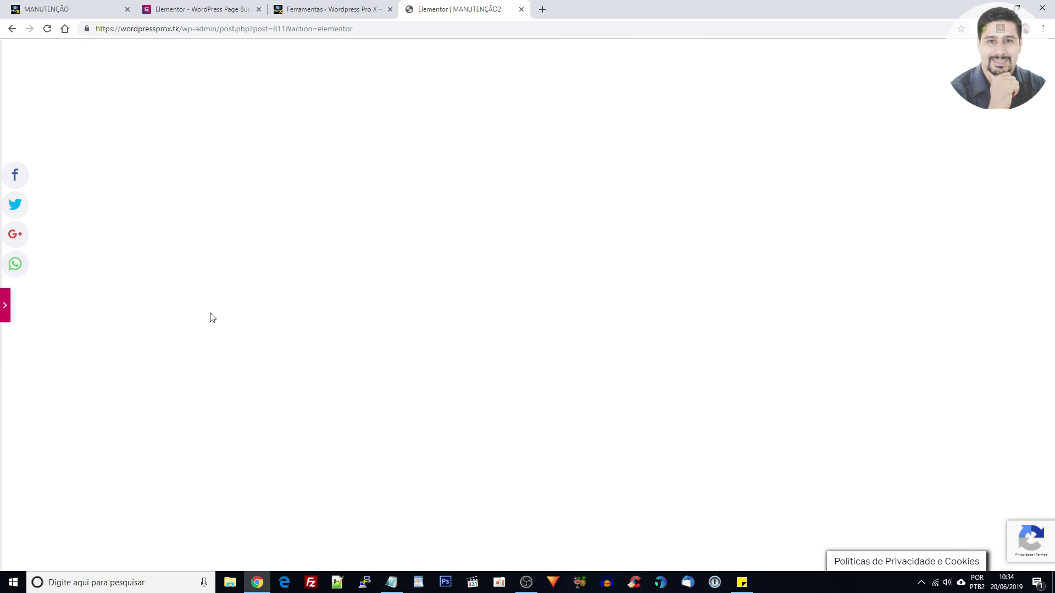
left_click(3, 302)
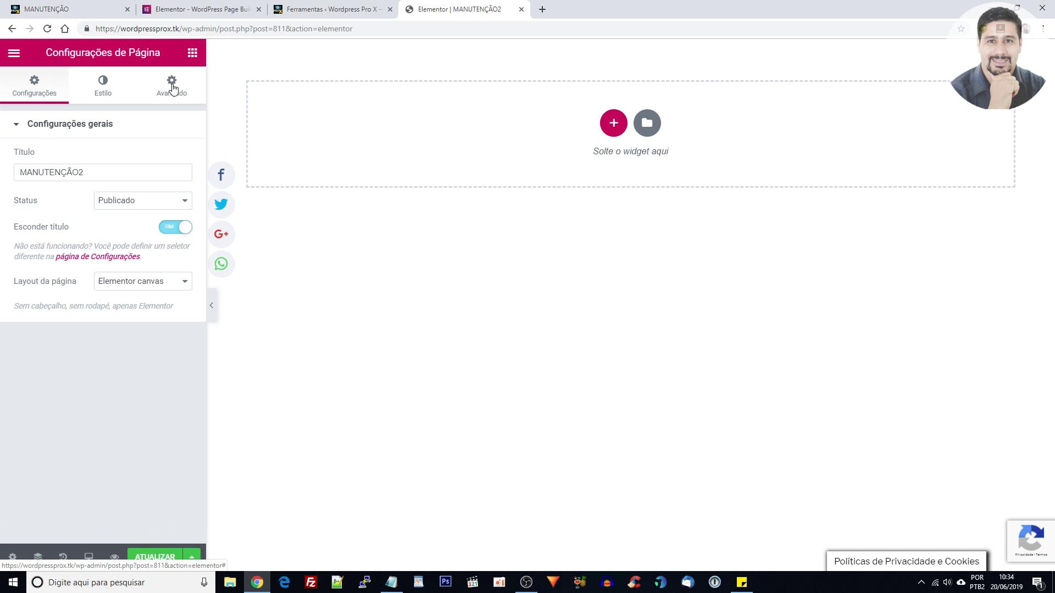
- Examine the page's Estilo and Avançado settings, including the CSS personalizado section
left_click(103, 81)
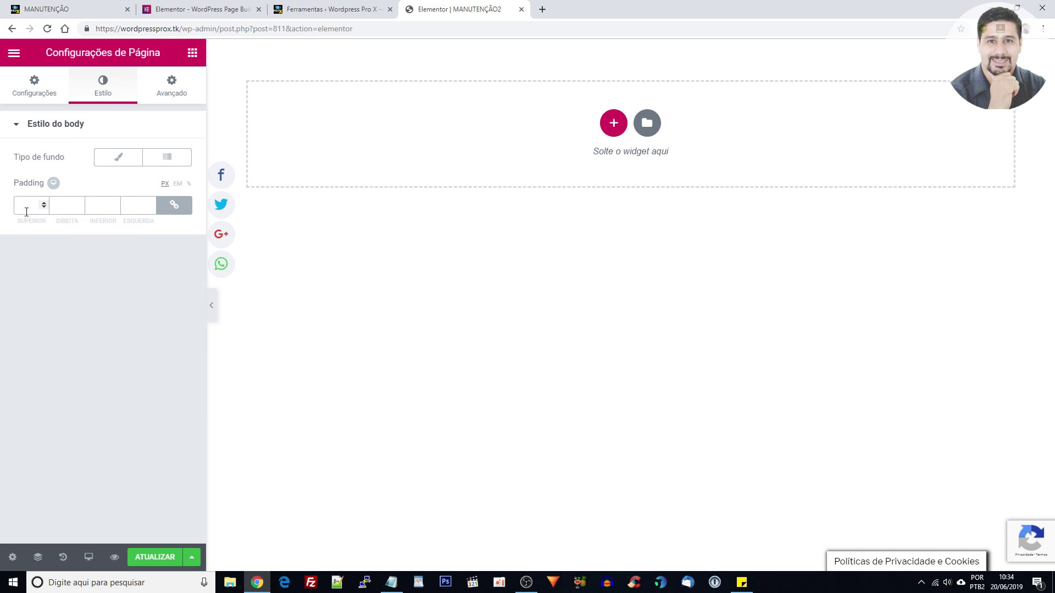
left_click(168, 87)
left_click(71, 123)
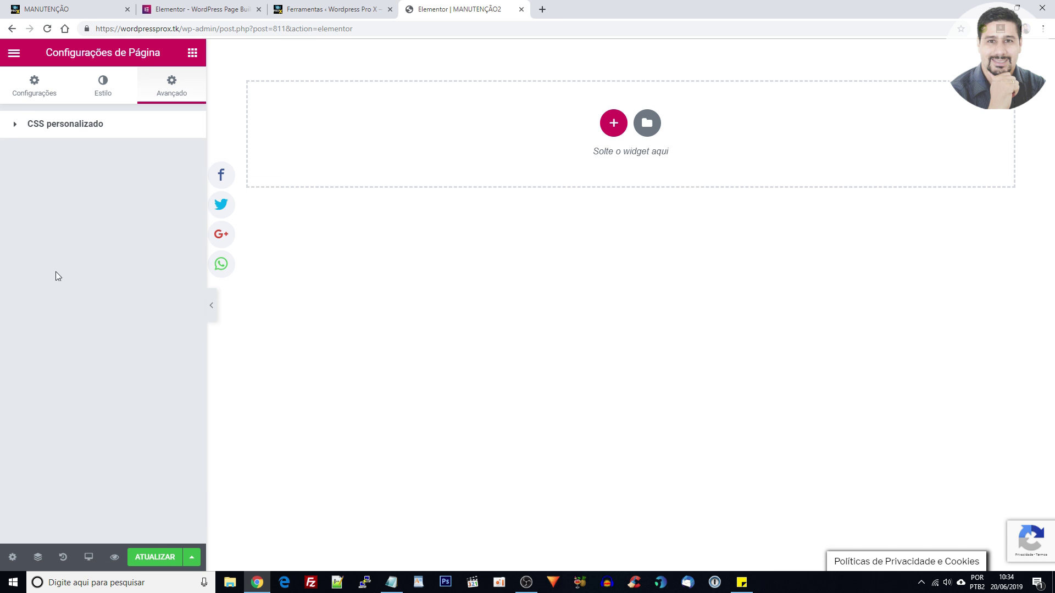
left_click(81, 133)
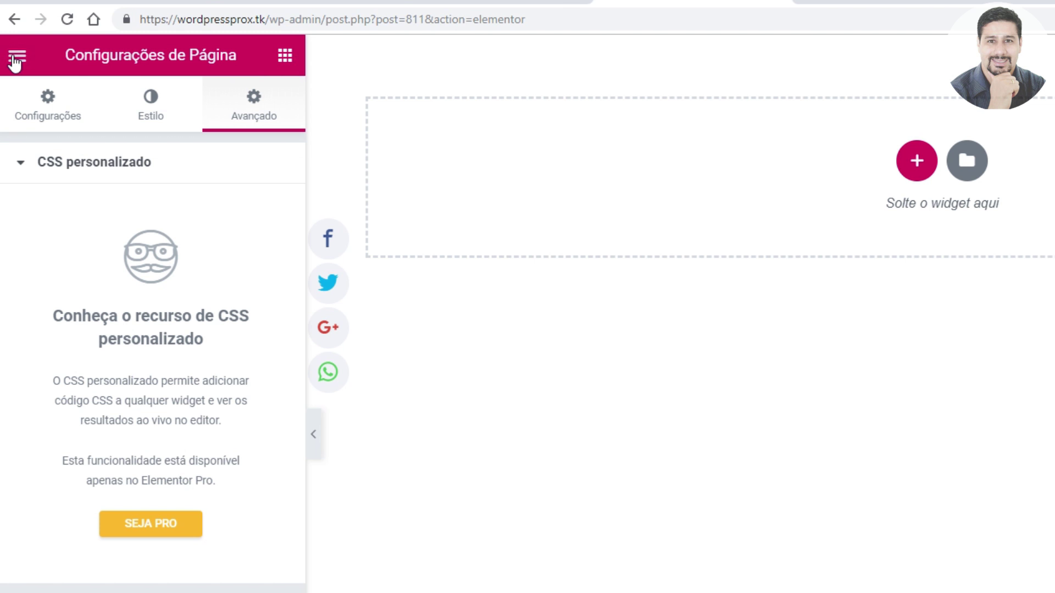
- Try the Joker and Sweet palettes in Cores padrão, then return to the Ocean palette
left_click(16, 58)
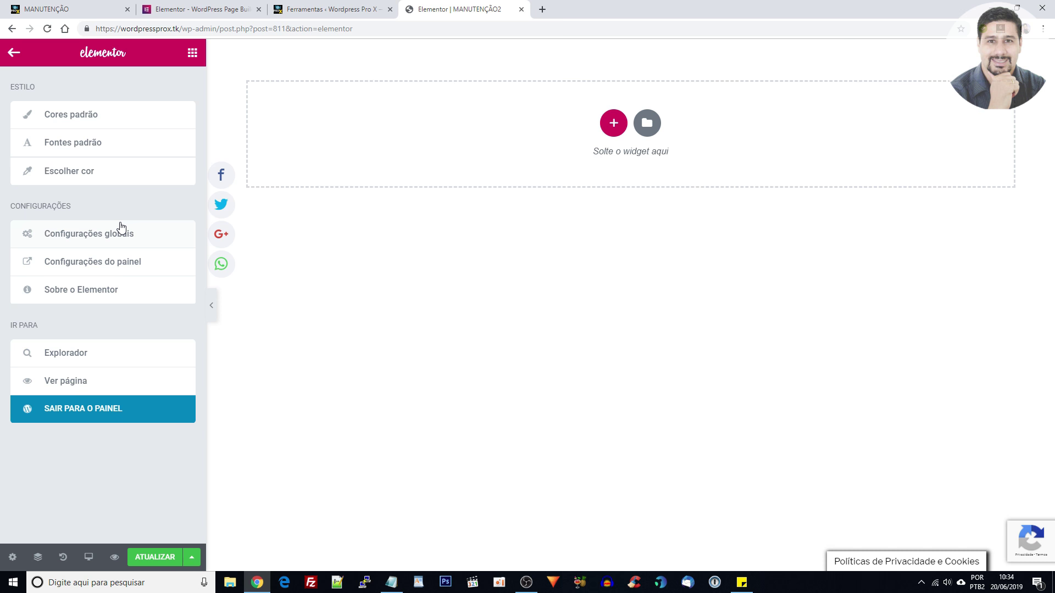
left_click(55, 114)
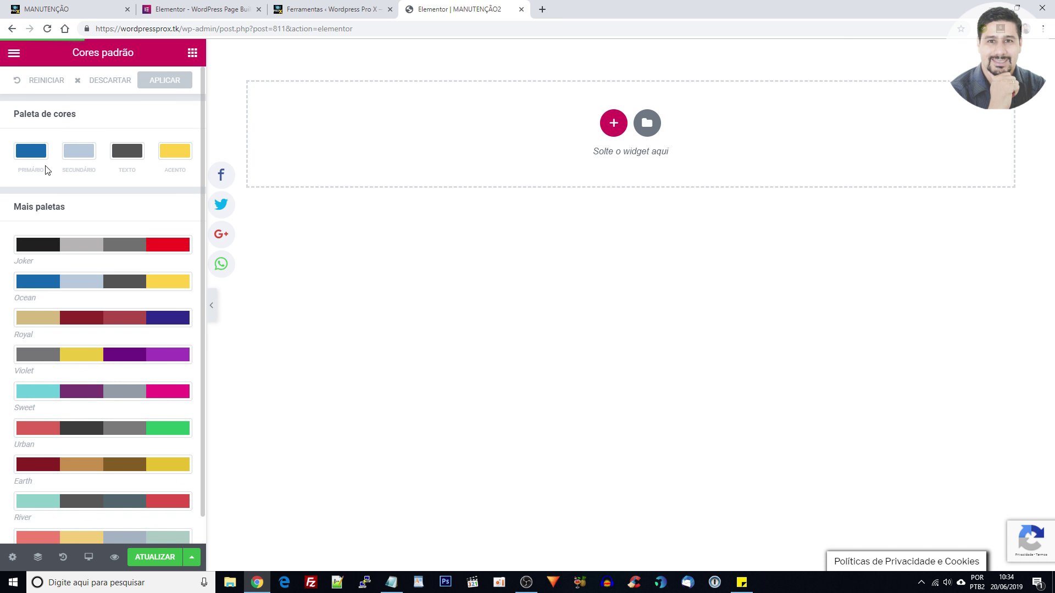
scroll(63, 203, "down", 1)
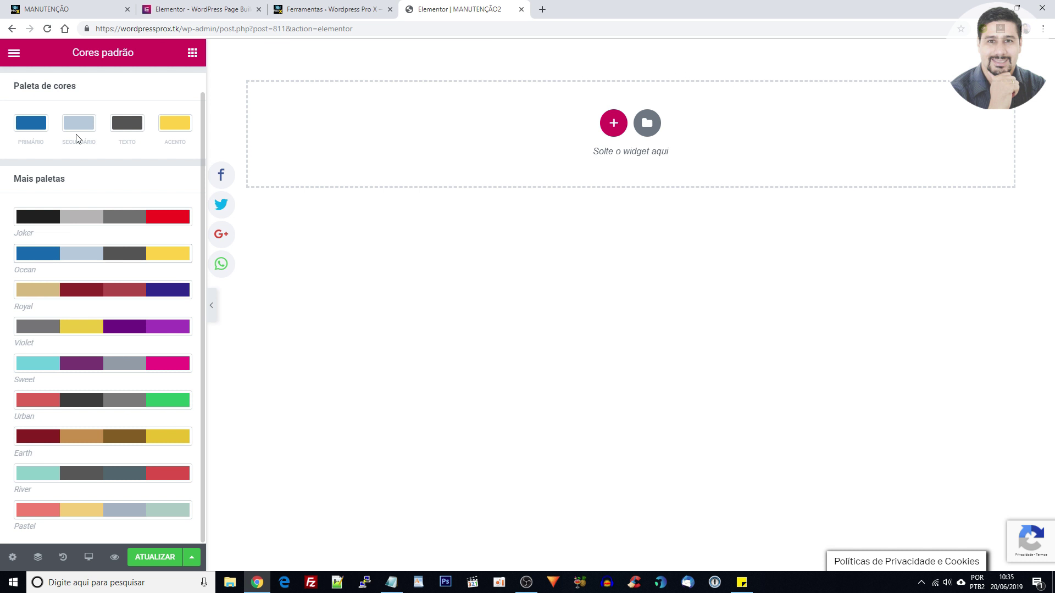
left_click(106, 226)
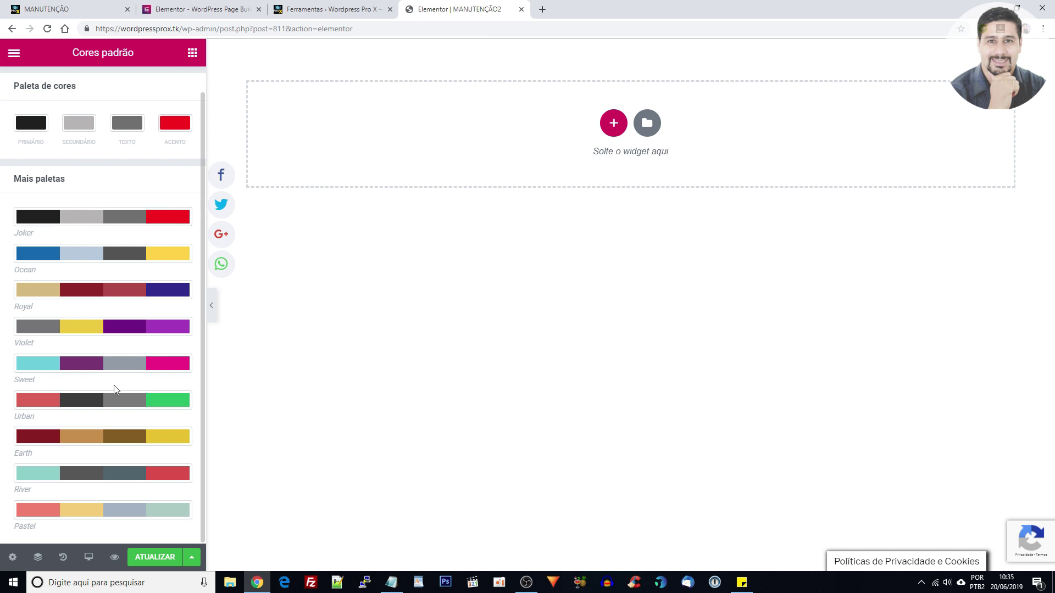
left_click(106, 365)
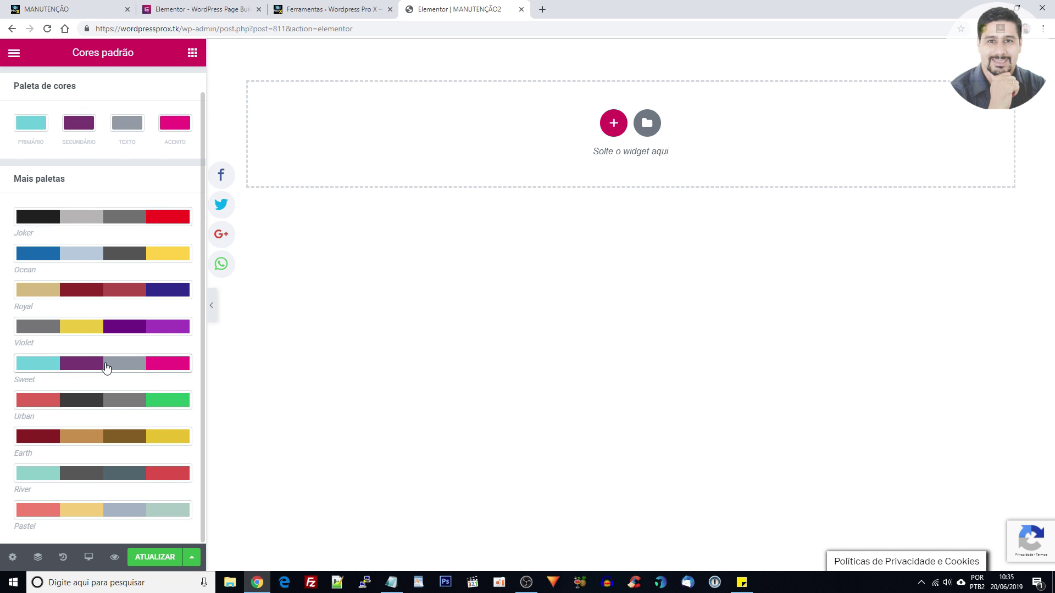
left_click(49, 256)
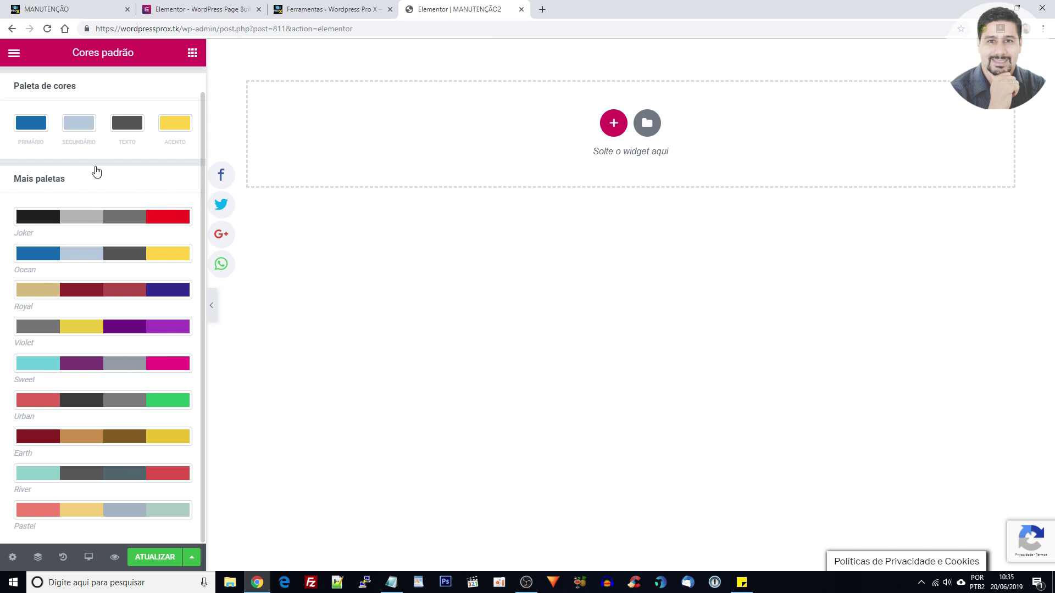
- Examine the font family choices for Cabeçalho primário in Fontes padrão, searching for MERRI and keeping Merriweather
left_click(13, 53)
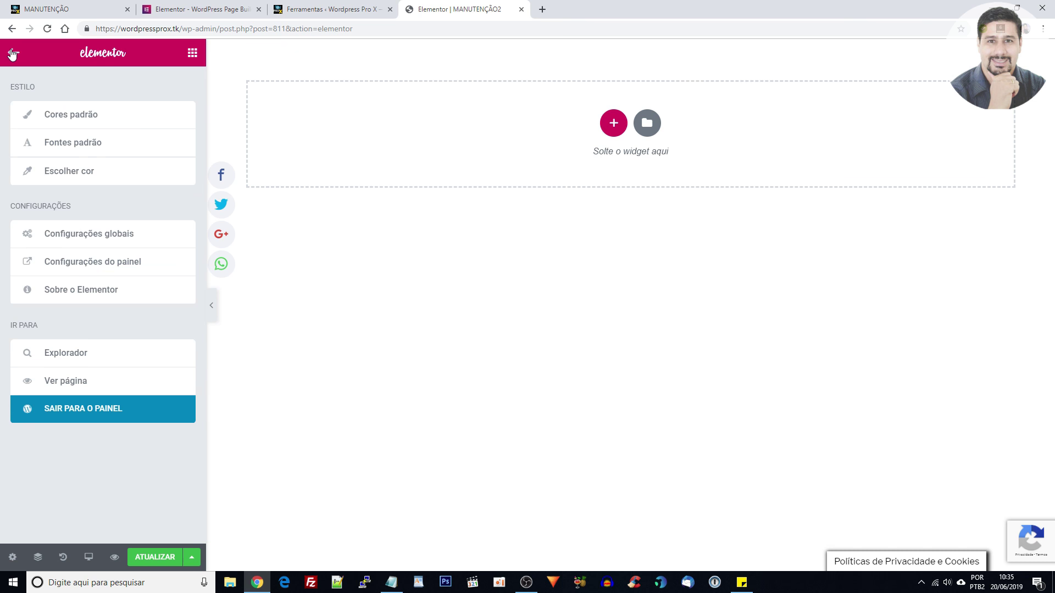
left_click(72, 144)
left_click(52, 113)
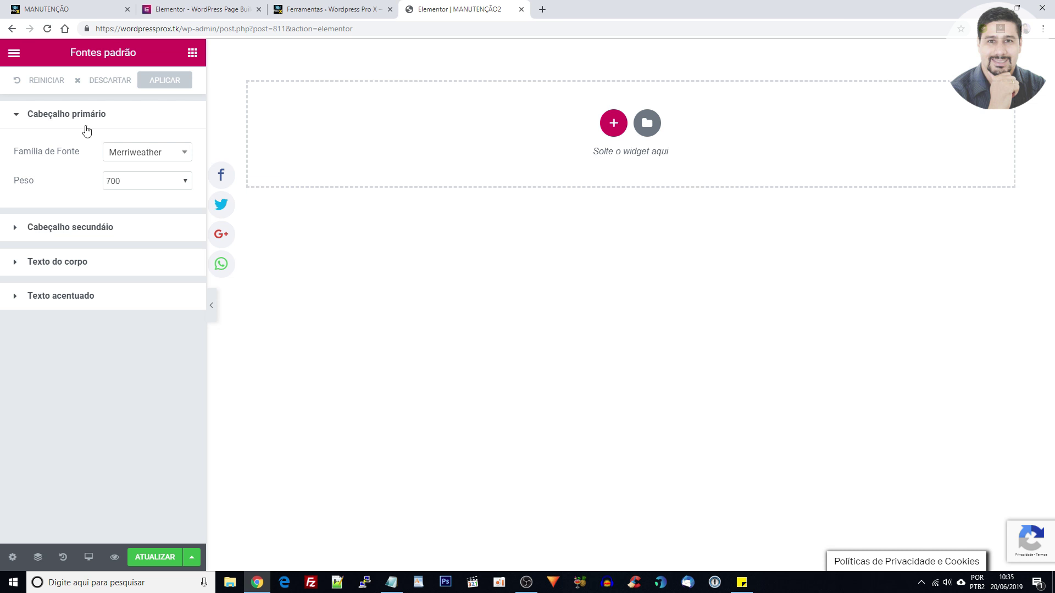
left_click(122, 153)
type("MERRI")
key("Return")
left_click(163, 157)
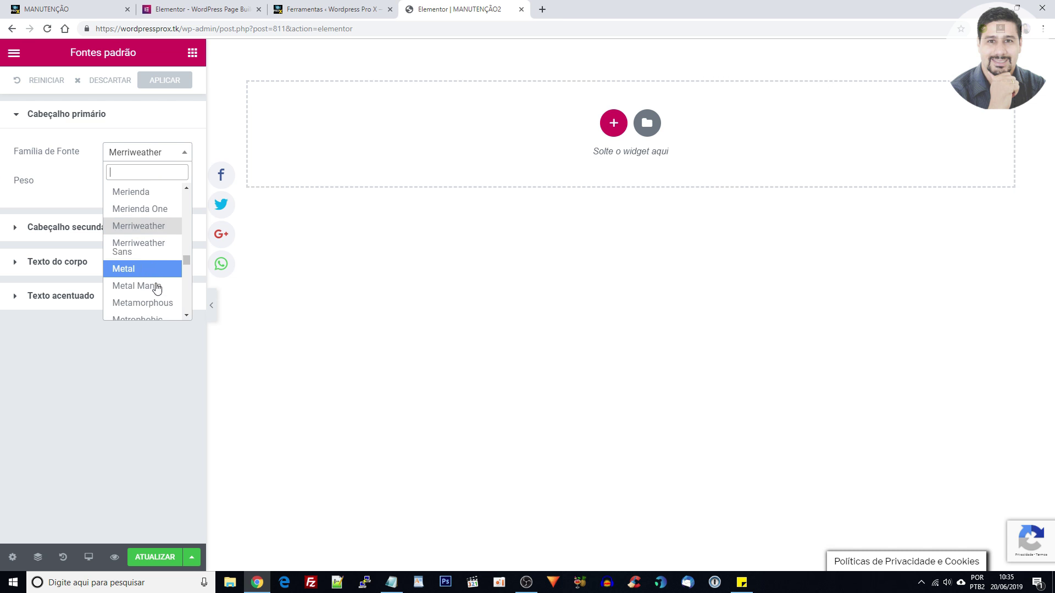
scroll(146, 239, "down", 2)
scroll(147, 241, "up", 5)
left_click(157, 394)
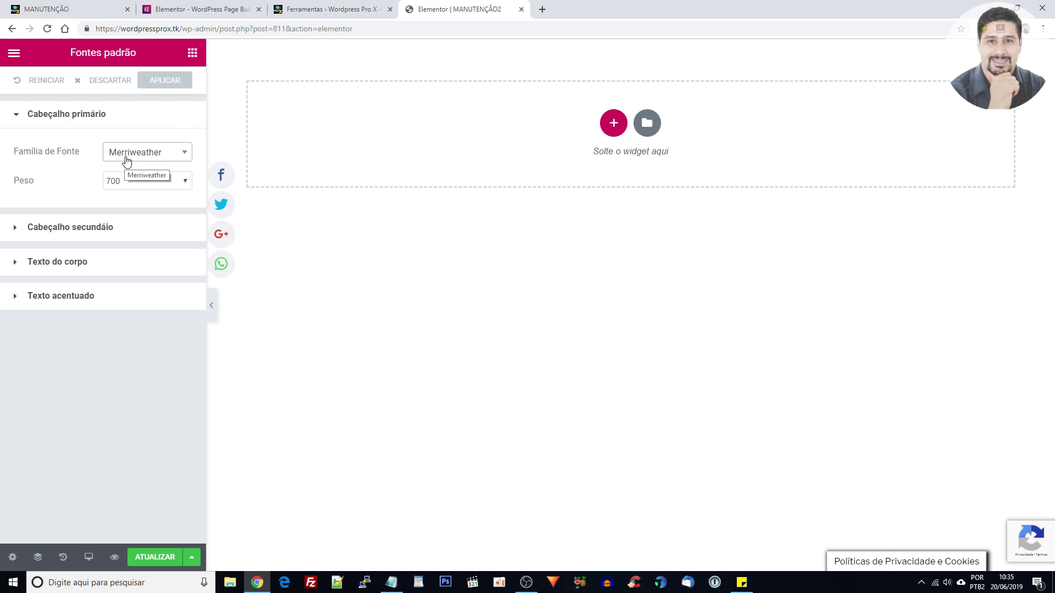
- Examine the fonts and weights of Cabeçalho secundáio, Texto do corpo and Texto acentuado, then collapse all four font sections
left_click(80, 227)
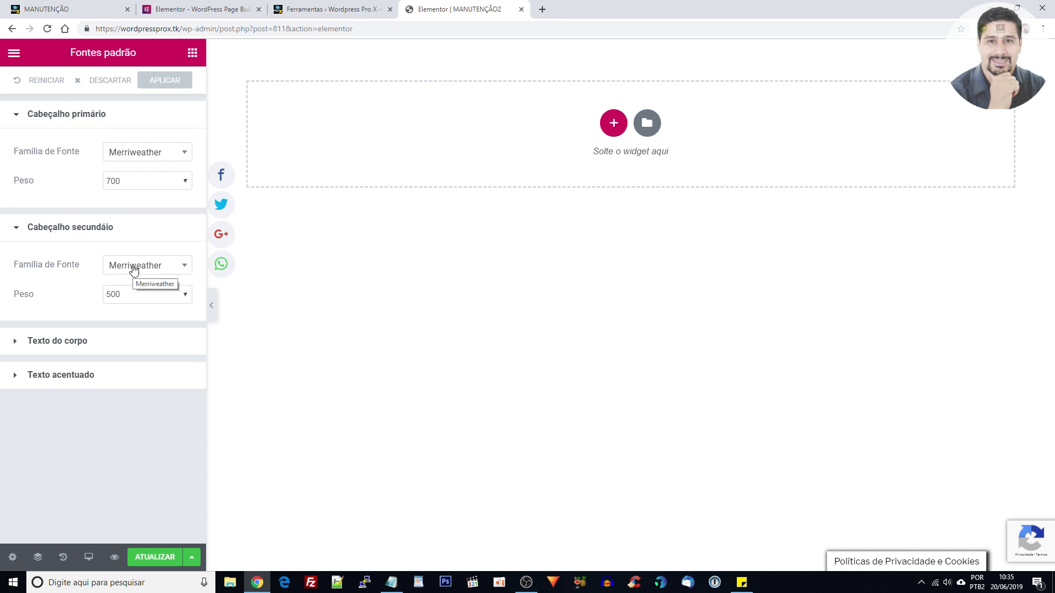
left_click(88, 339)
left_click(95, 463)
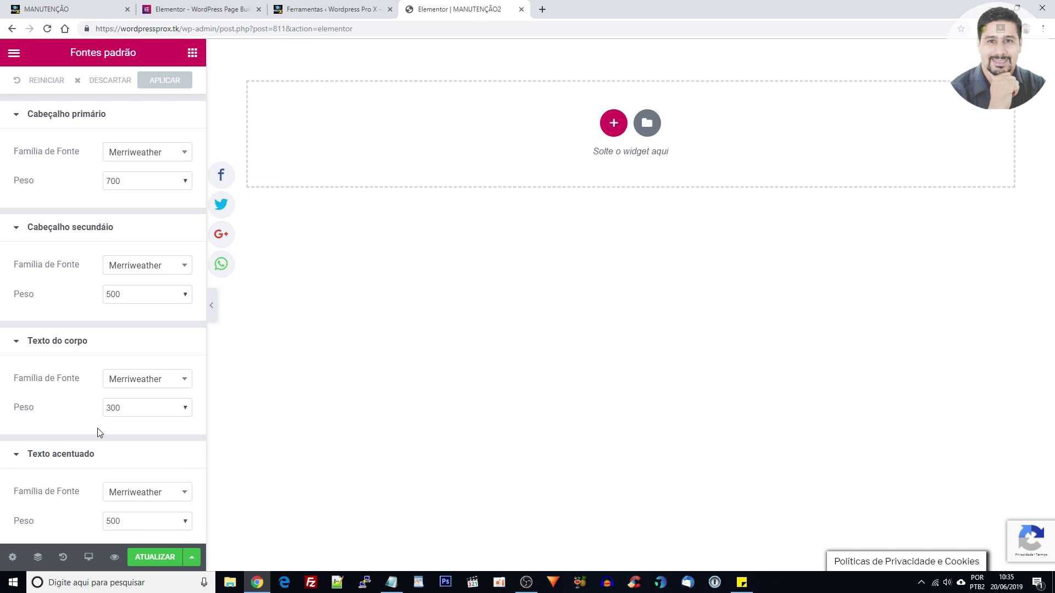
scroll(99, 432, "down", 1)
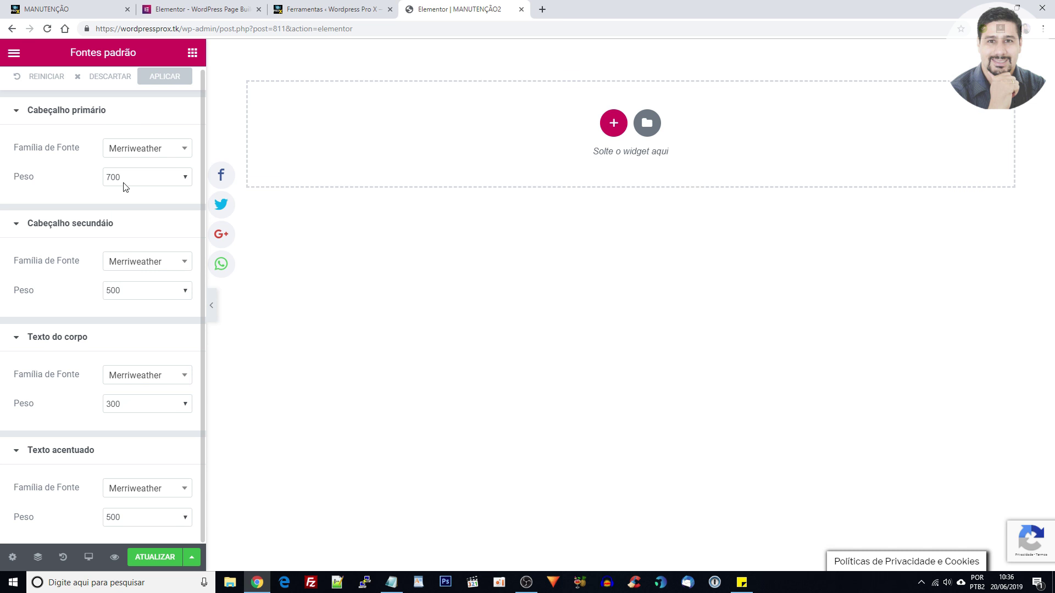
left_click(86, 116)
left_click(74, 145)
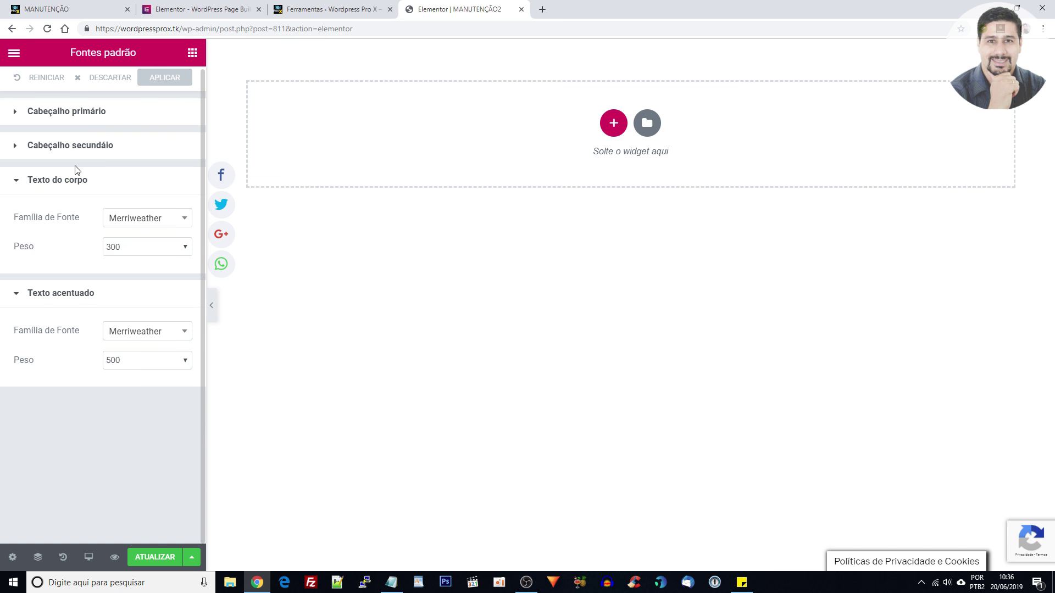
left_click(73, 183)
left_click(65, 215)
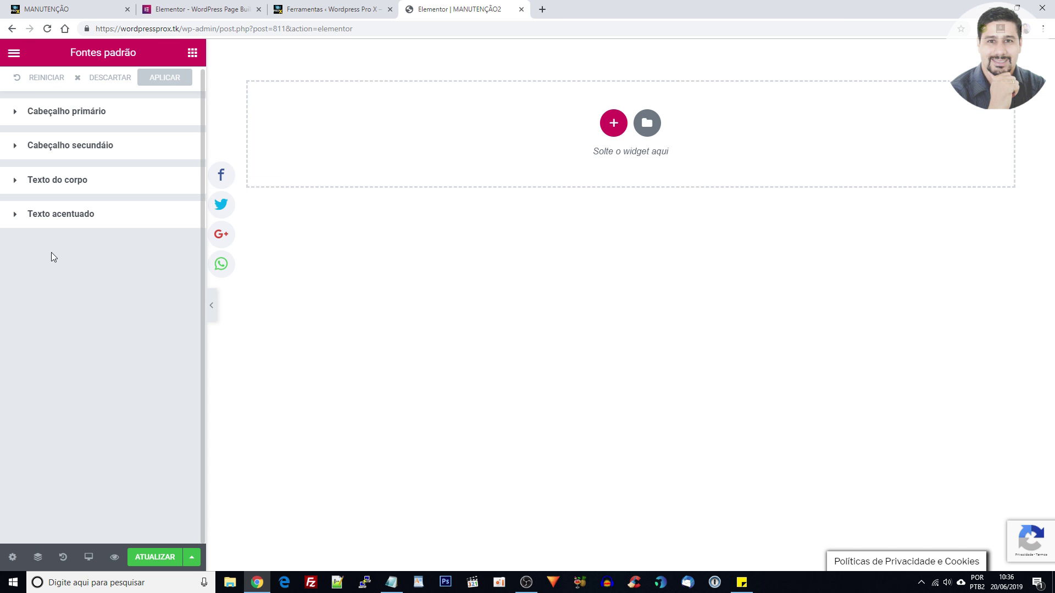
- Set the Cabeçalho primário font weight to 900 and apply the change
left_click(105, 110)
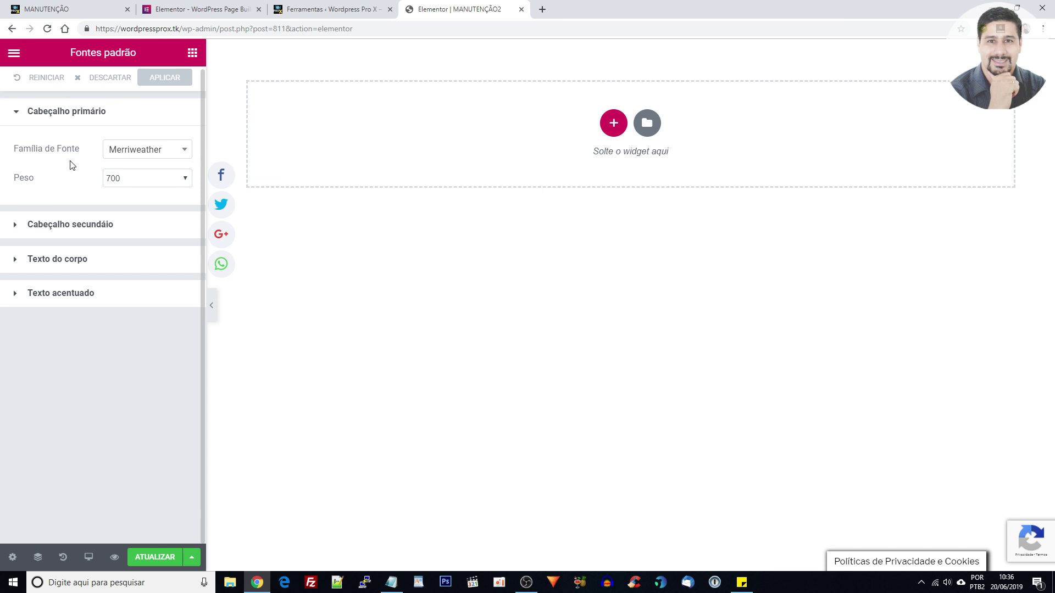
left_click(129, 183)
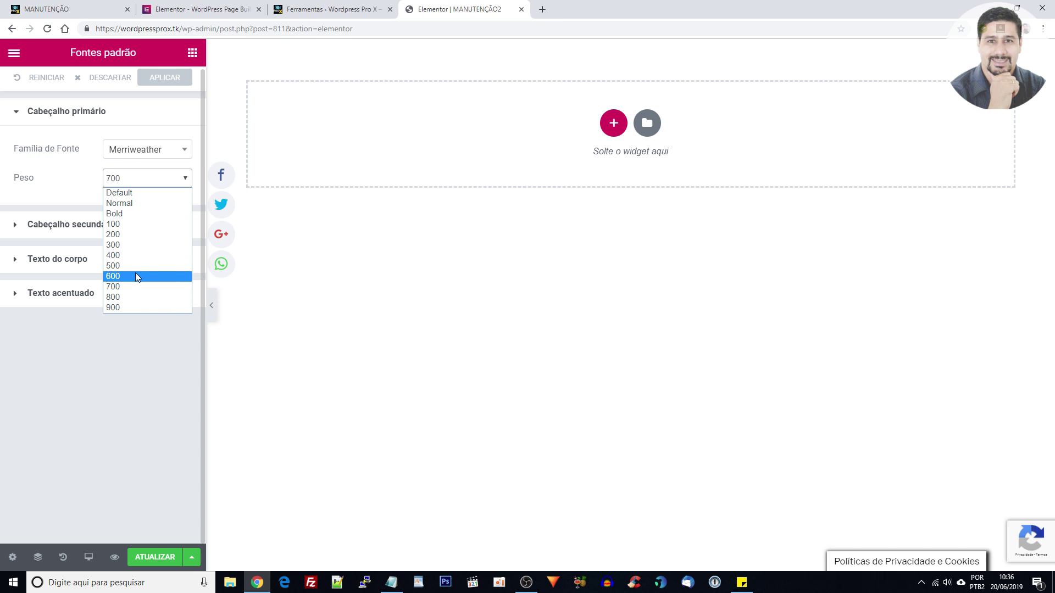
left_click(136, 307)
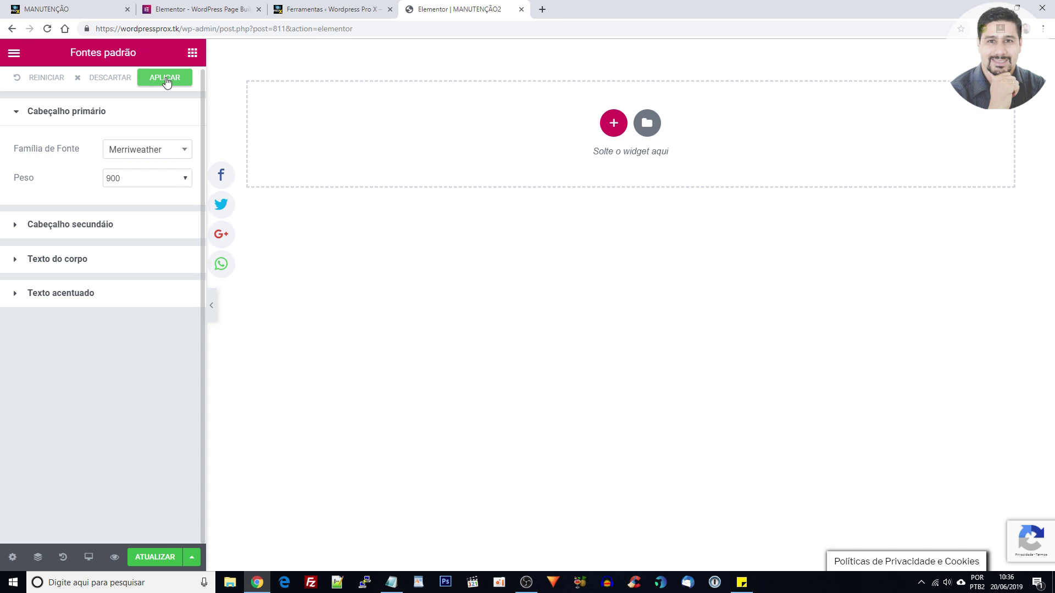
left_click(163, 77)
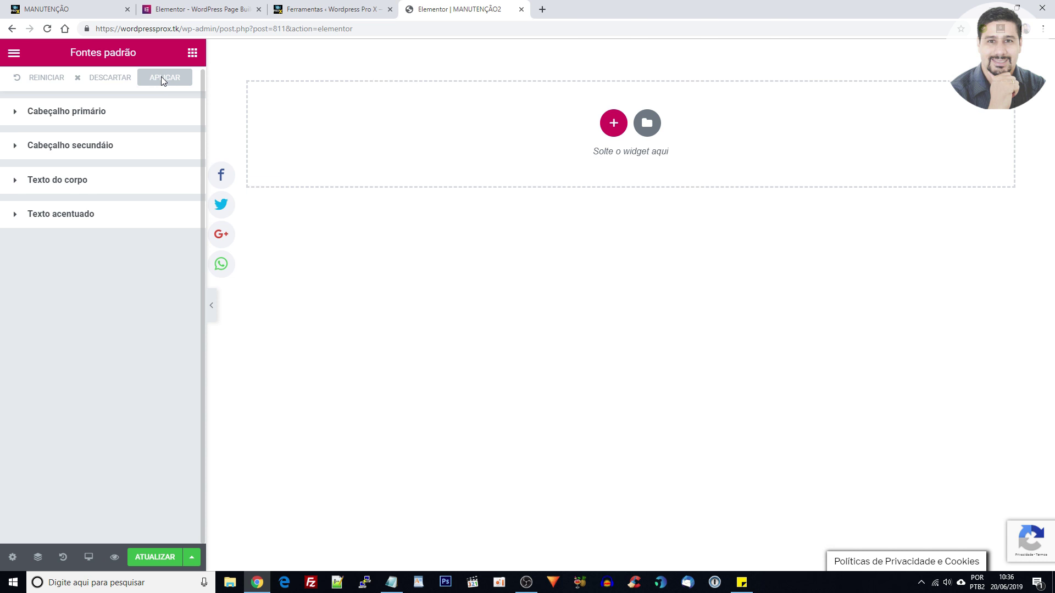
- Restore the Cabeçalho primário font weight to 700 and apply the change
left_click(57, 111)
left_click(110, 178)
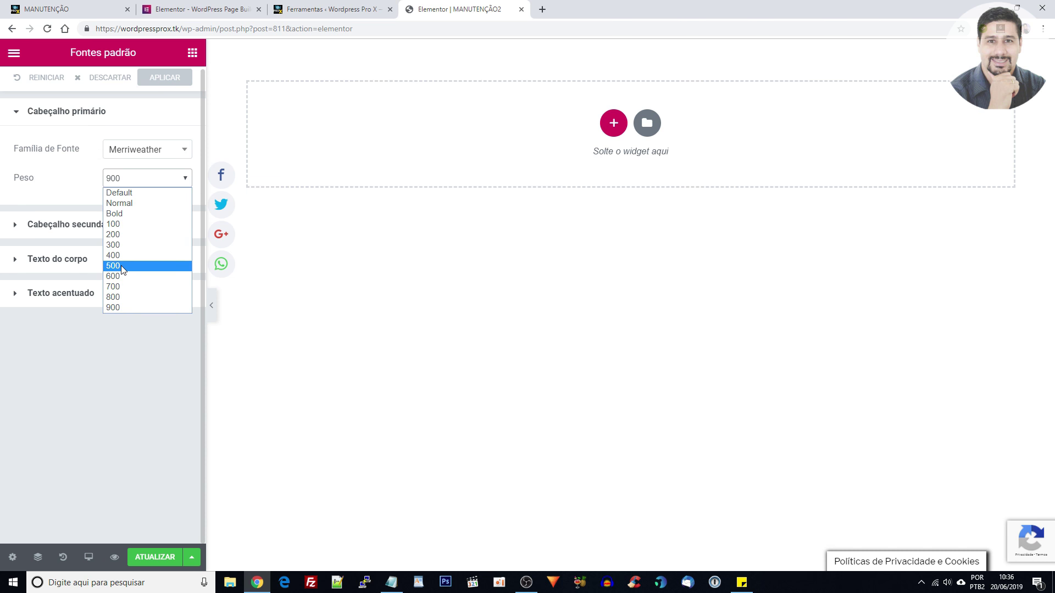
left_click(123, 286)
left_click(163, 78)
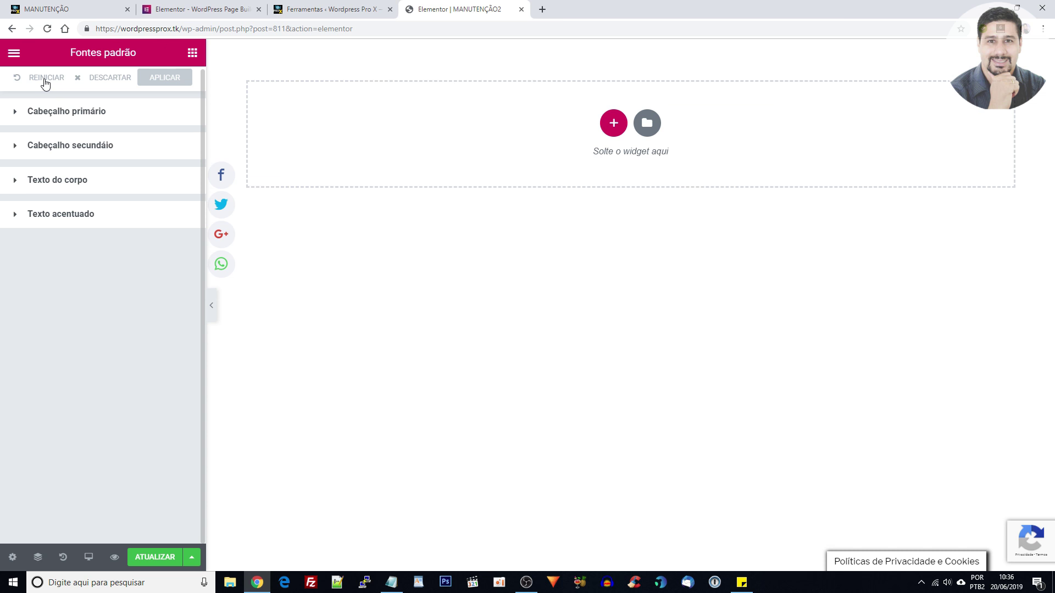
- Open the Escolher cor settings and reset the colour picker palette
left_click(17, 54)
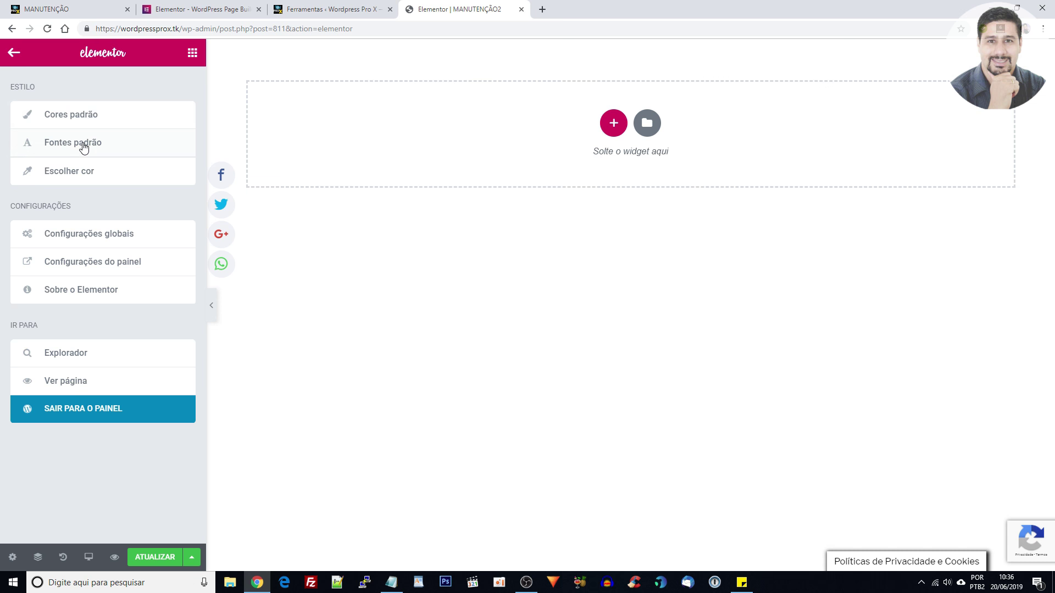
left_click(83, 146)
left_click(13, 53)
left_click(67, 173)
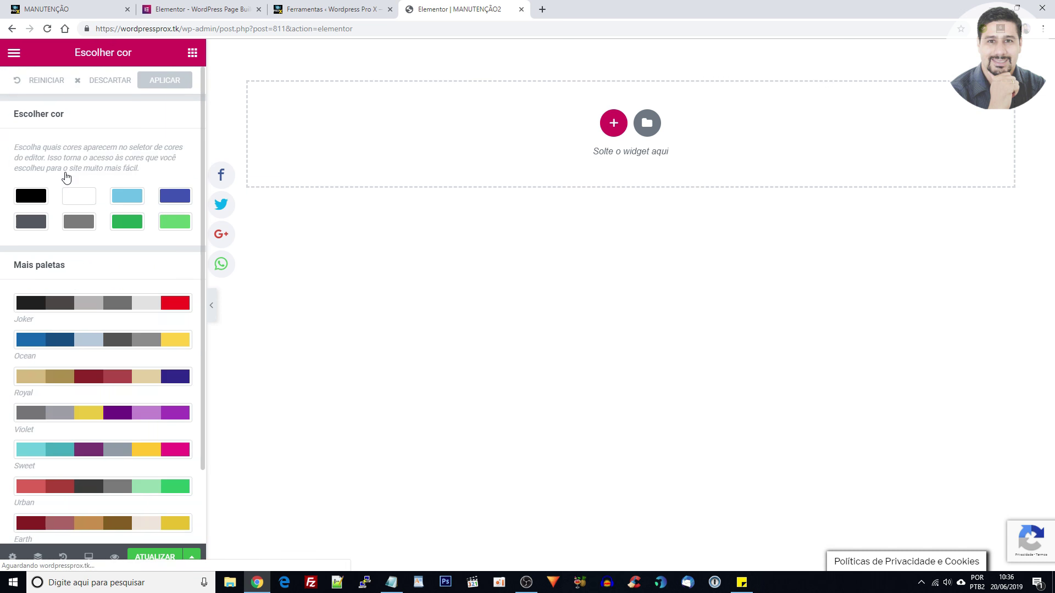
left_click(18, 82)
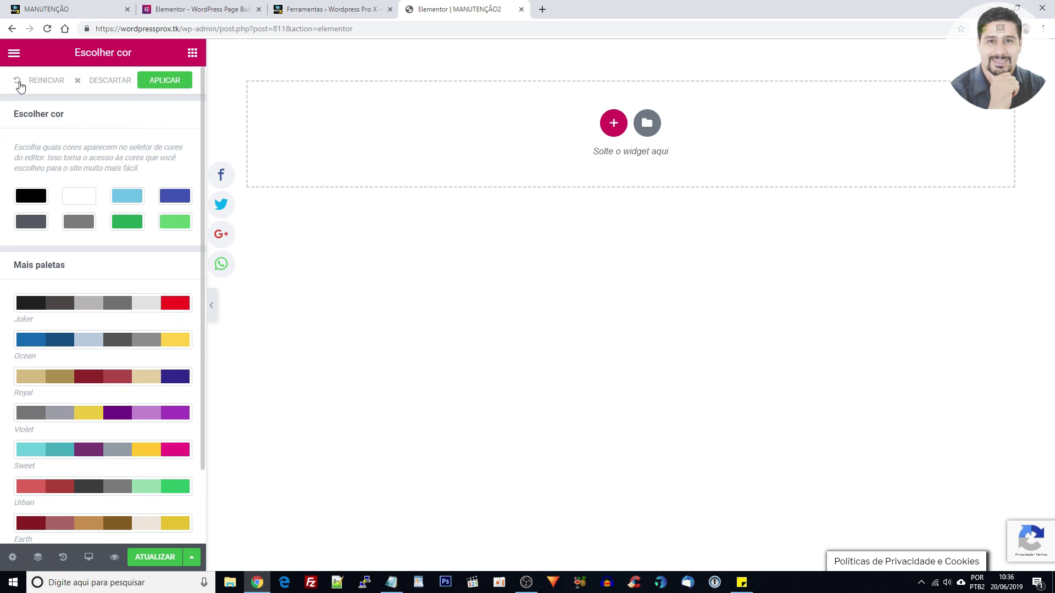
- Apply the reset colour picker palette and return to the widget list
left_click(158, 83)
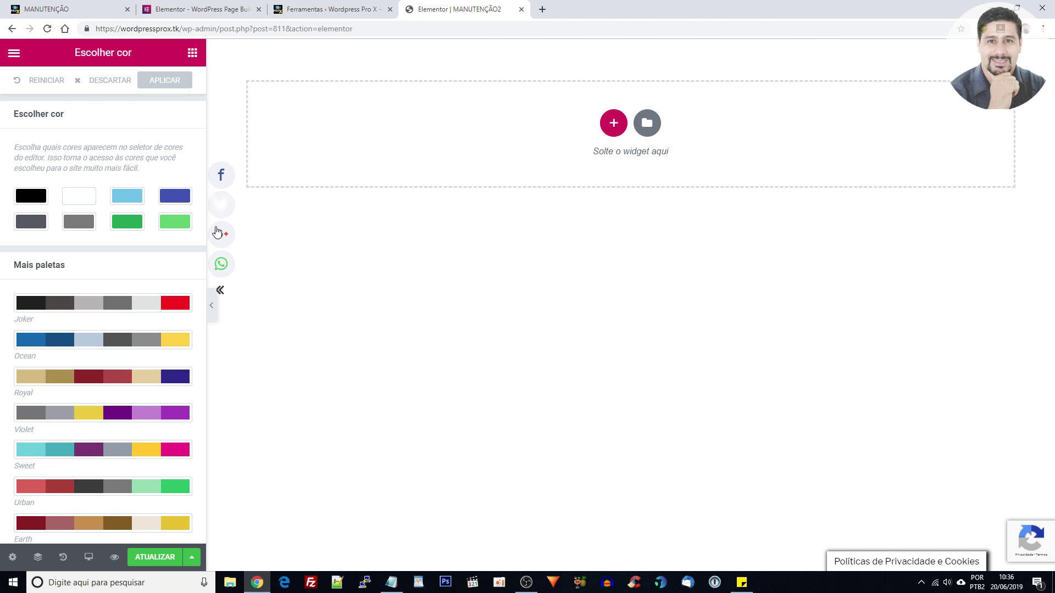
left_click(14, 53)
left_click(192, 52)
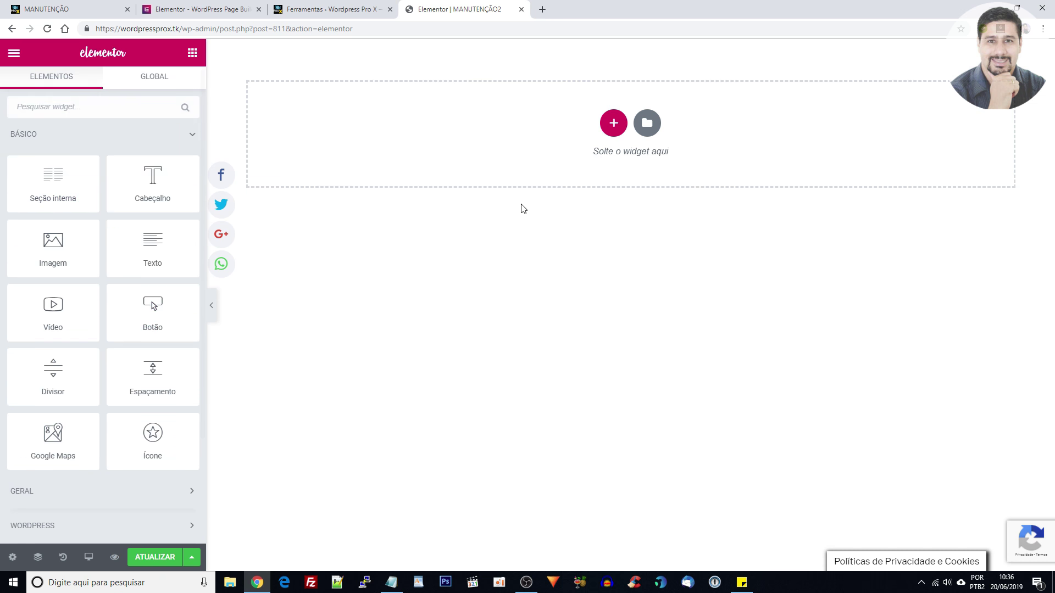
- Reopen the Escolher cor settings, review the available palettes and load the Pastel palette into the colour picker
left_click(10, 54)
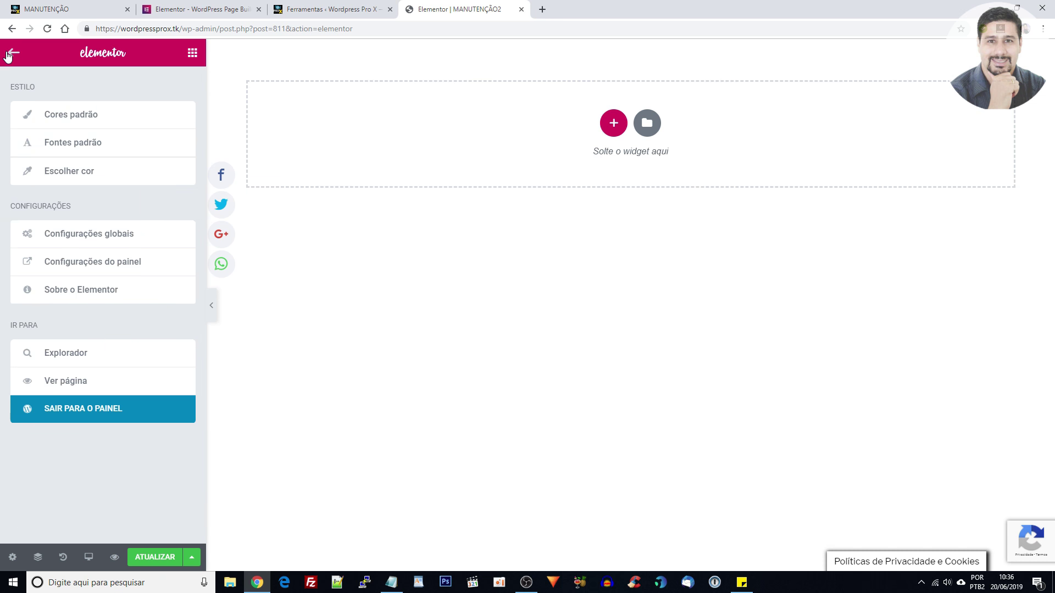
left_click(59, 174)
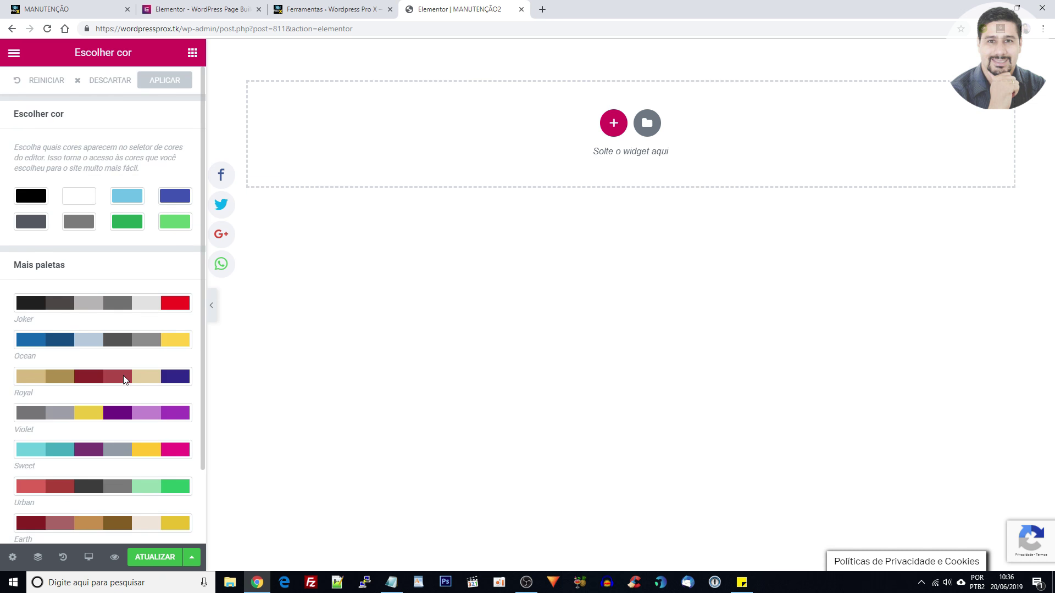
scroll(134, 372, "down", 2)
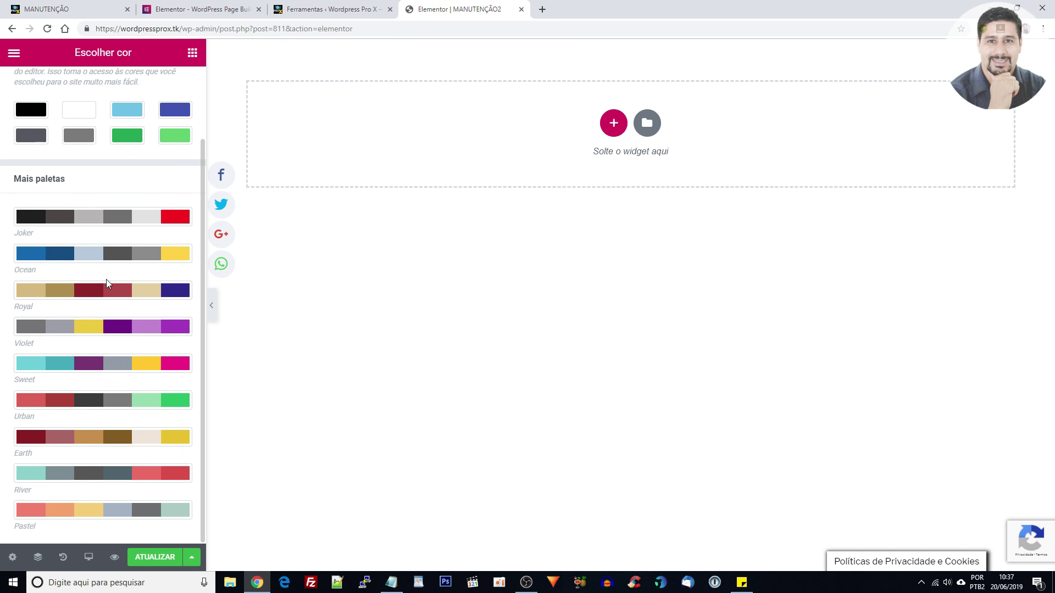
scroll(129, 349, "up", 2)
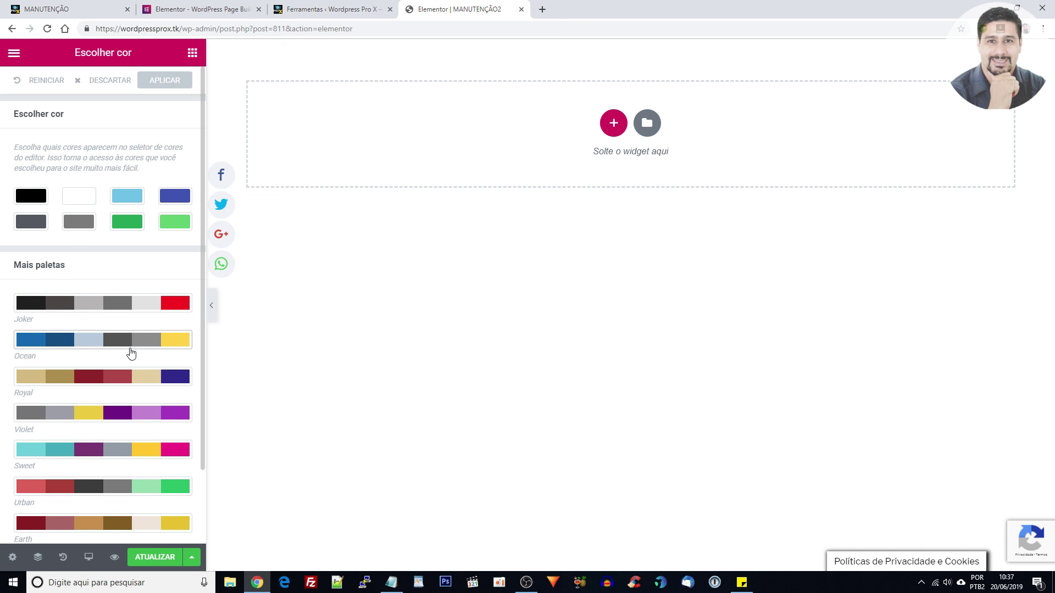
scroll(129, 349, "down", 1)
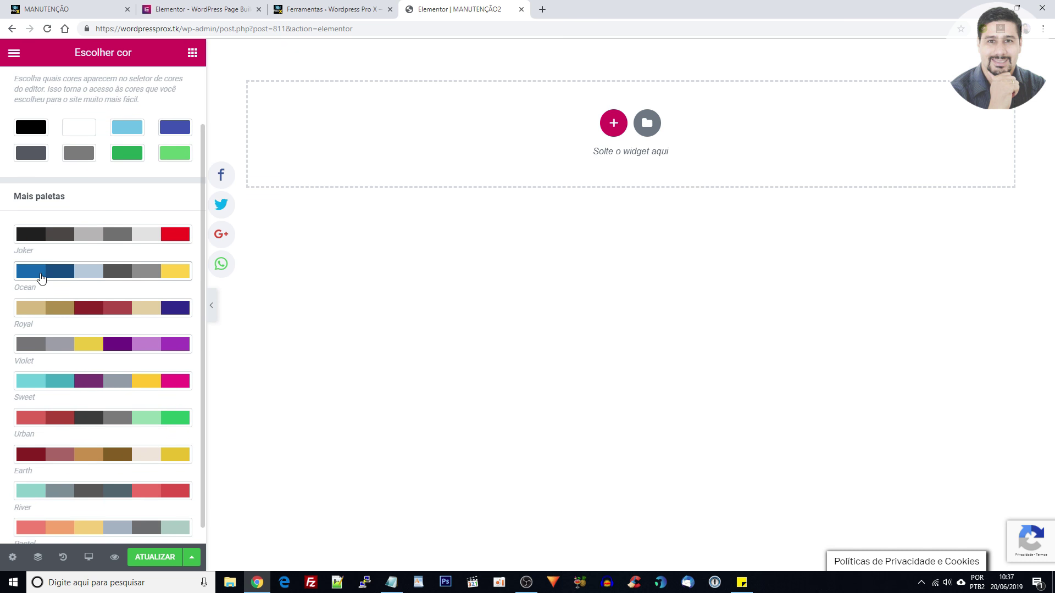
scroll(91, 307, "down", 1)
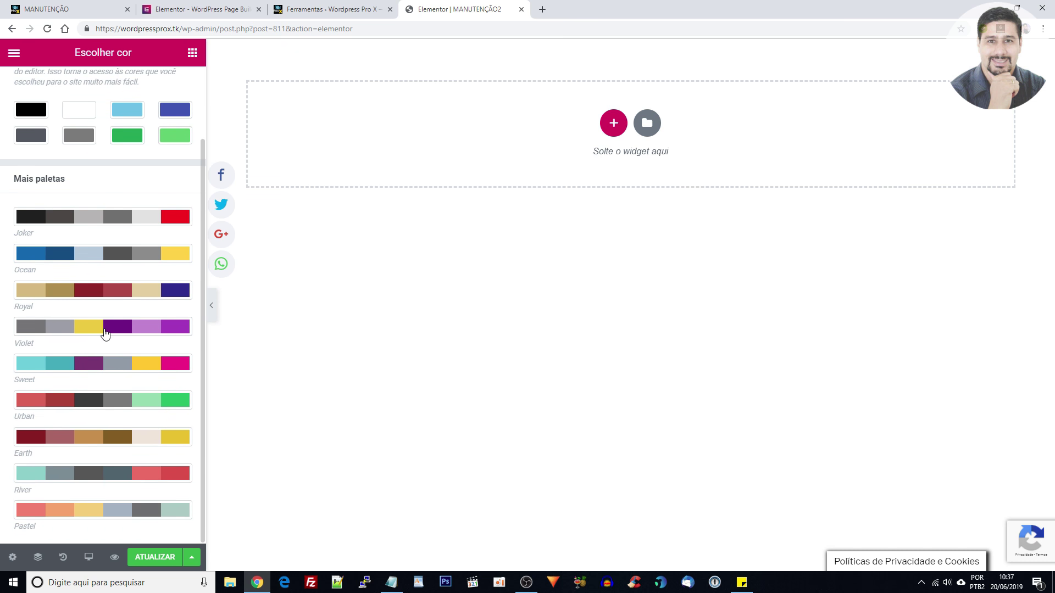
left_click(32, 513)
left_click(134, 109)
left_click_drag(51, 111, 9, 105)
left_click(2, 104)
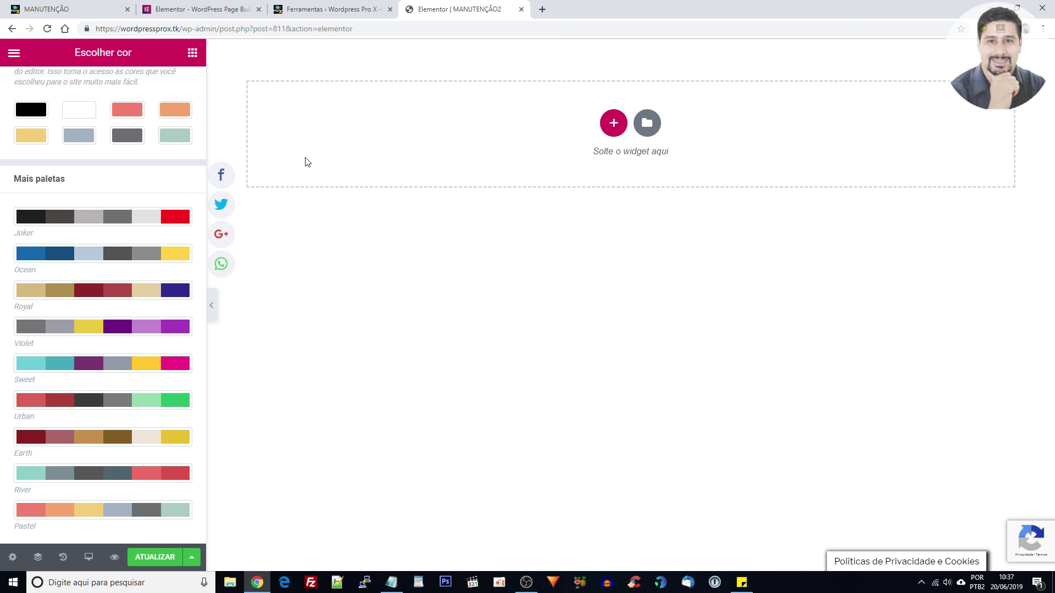
- Set Espaço entre widgets to 0 px in the Configurações globais style settings
left_click(14, 55)
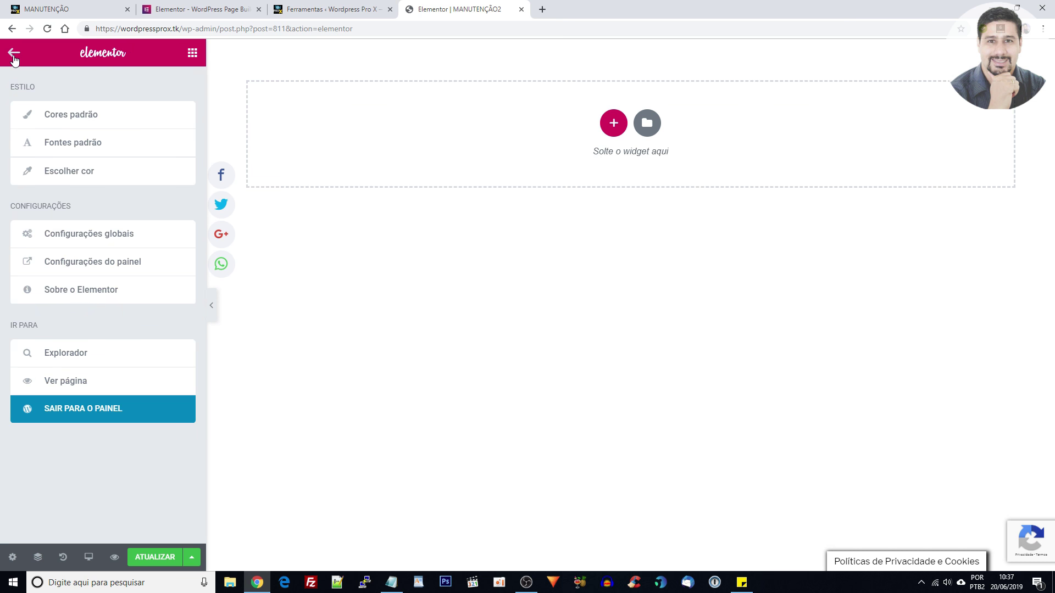
left_click(81, 238)
left_click_drag(62, 171, 3, 173)
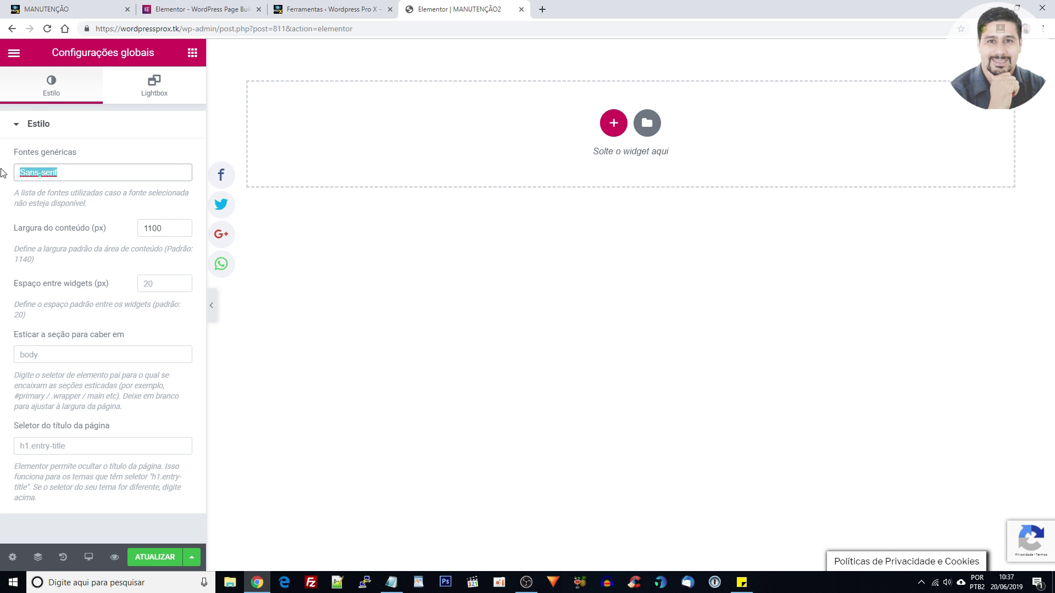
left_click_drag(165, 228, 133, 230)
left_click(152, 284)
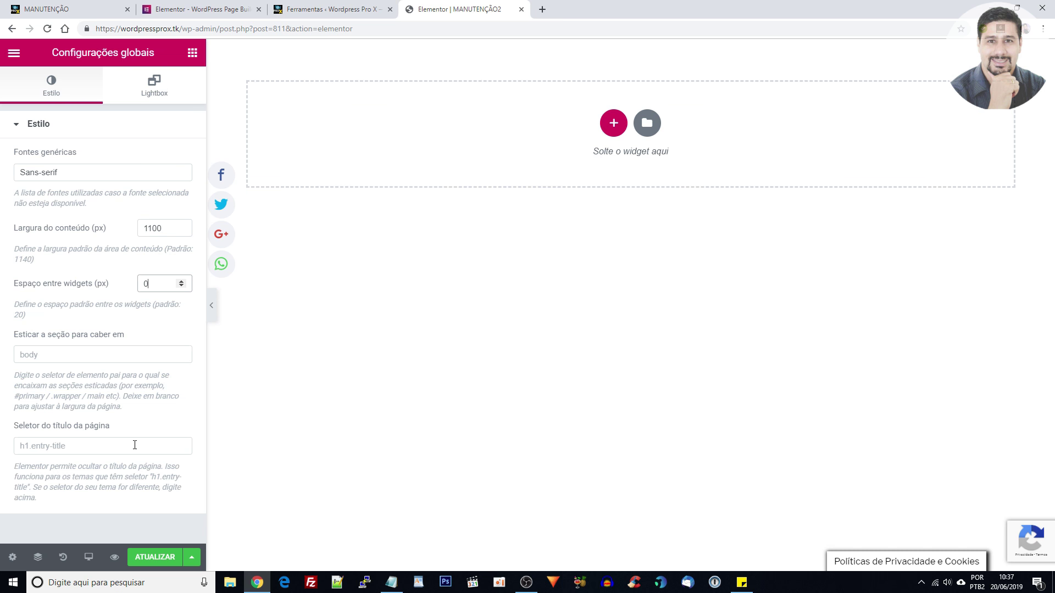
- Switch Lightbox da Imagem and Ativar no editor off and back on in the global Lightbox settings
left_click(149, 88)
left_click(170, 155)
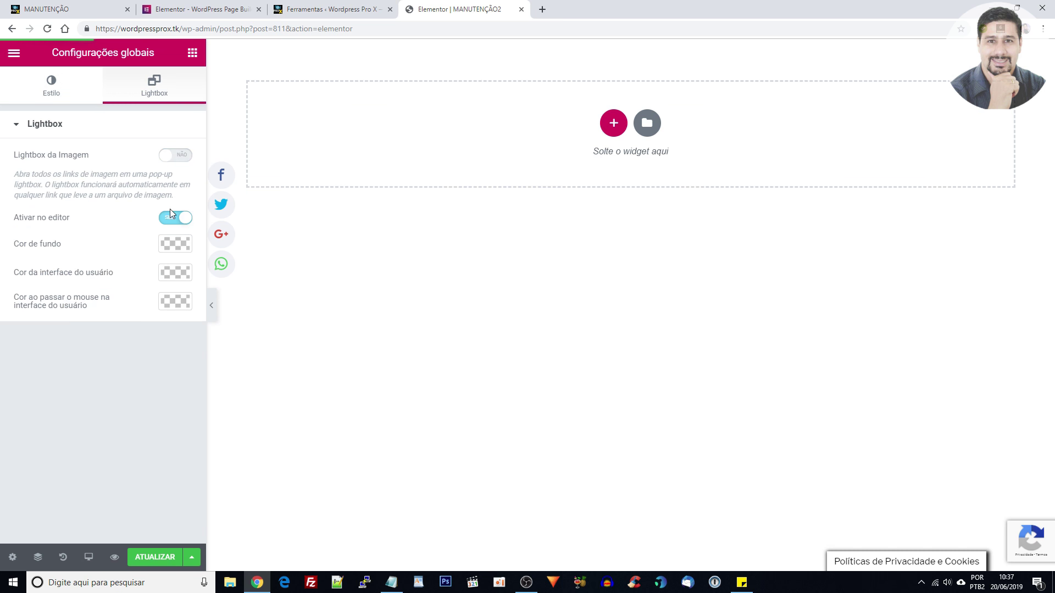
left_click(175, 219)
left_click(172, 157)
left_click(181, 220)
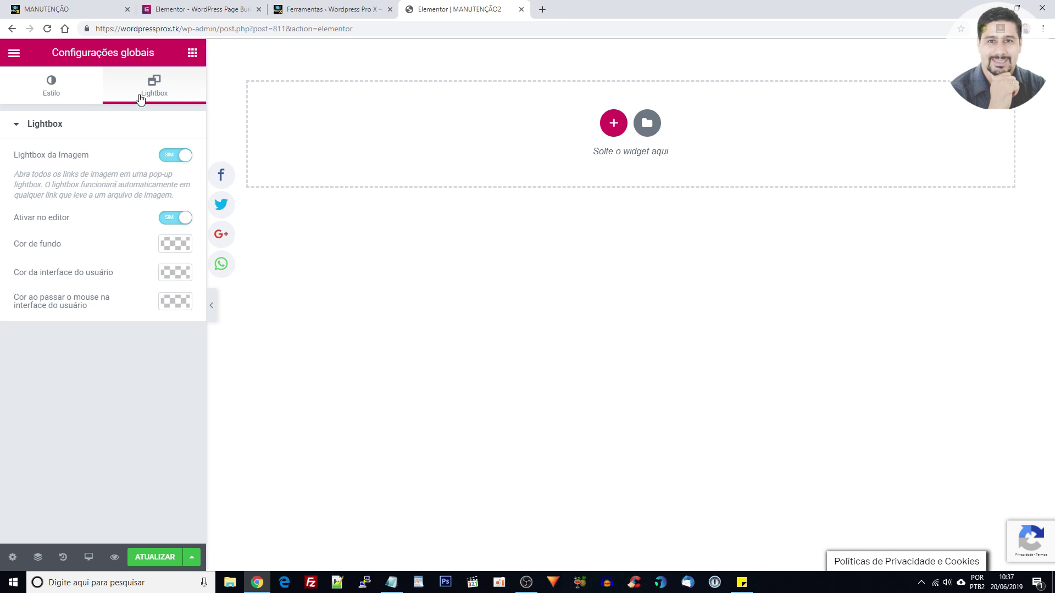
- Open Configurações do painel in a separate browser tab, review Elementor's general settings and close that tab
left_click(14, 55)
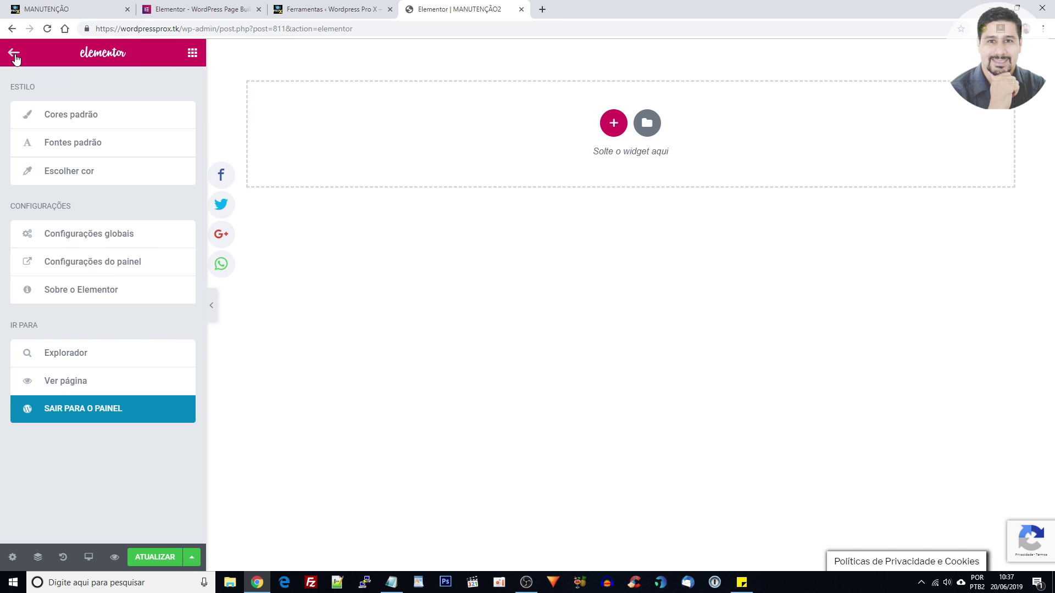
right_click(80, 265)
left_click(90, 269)
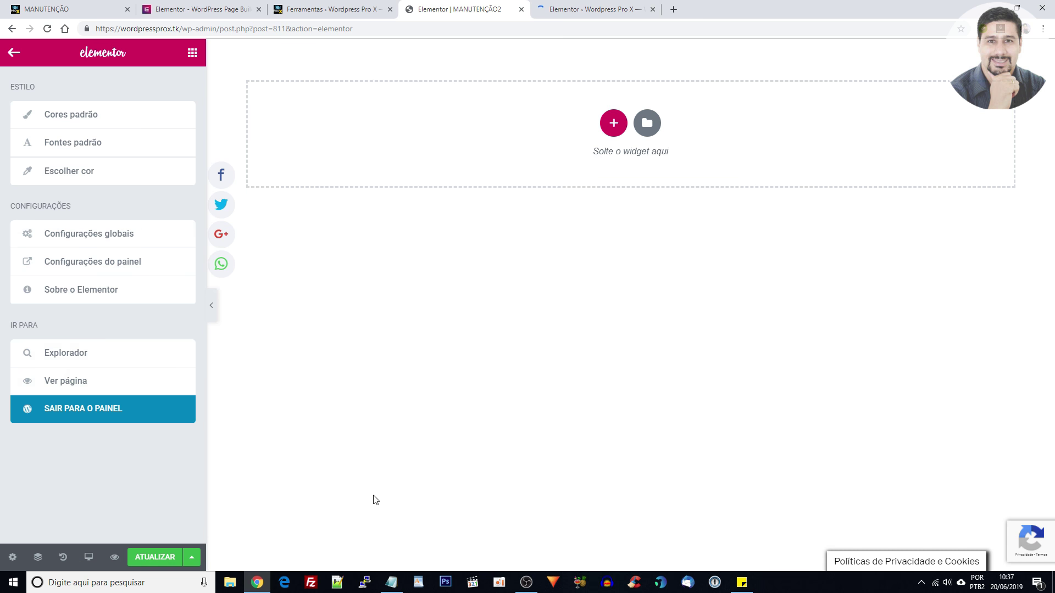
left_click(596, 10)
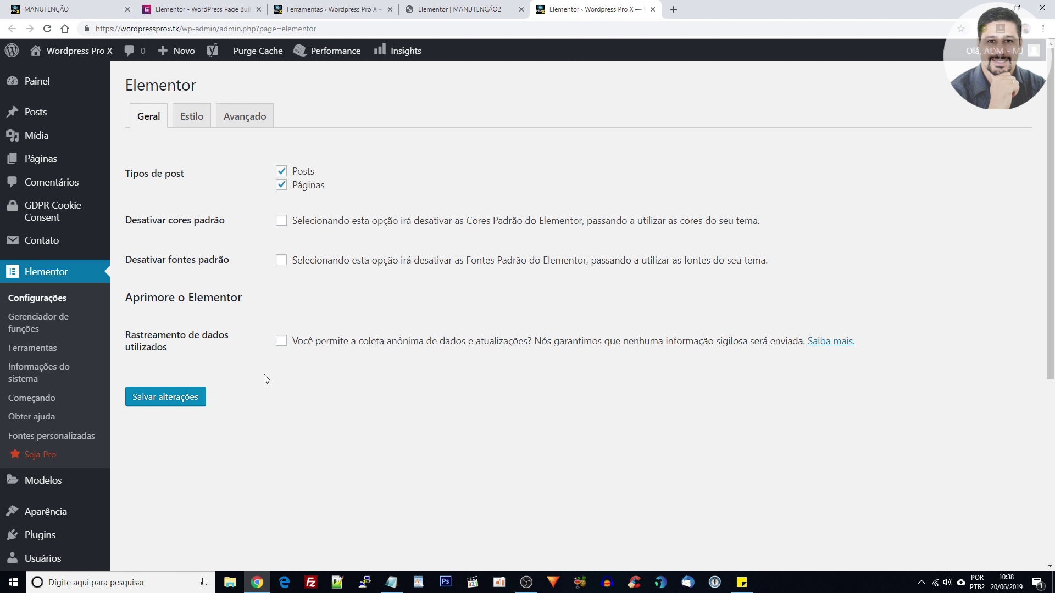
left_click(652, 10)
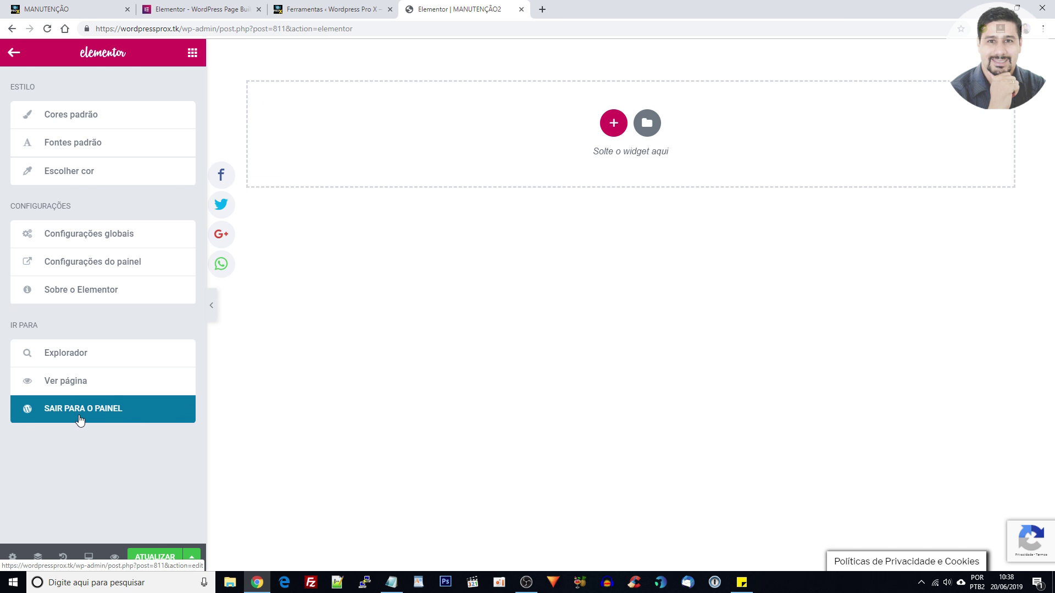
- Look through the Elementor main menu and the Global widget section, and return to the Elementos widget list
left_click(14, 53)
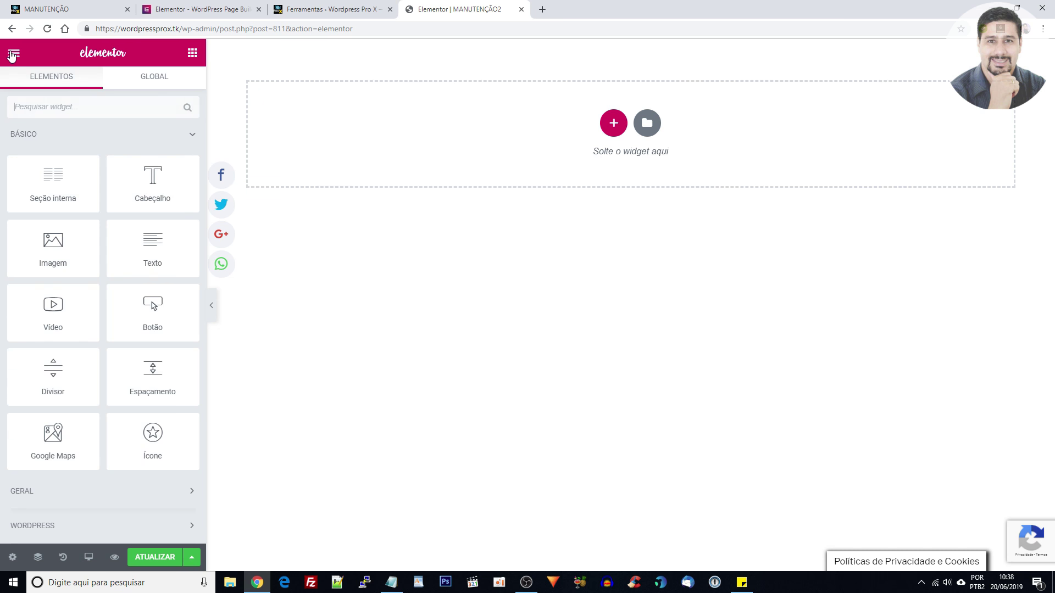
left_click(13, 54)
left_click(17, 54)
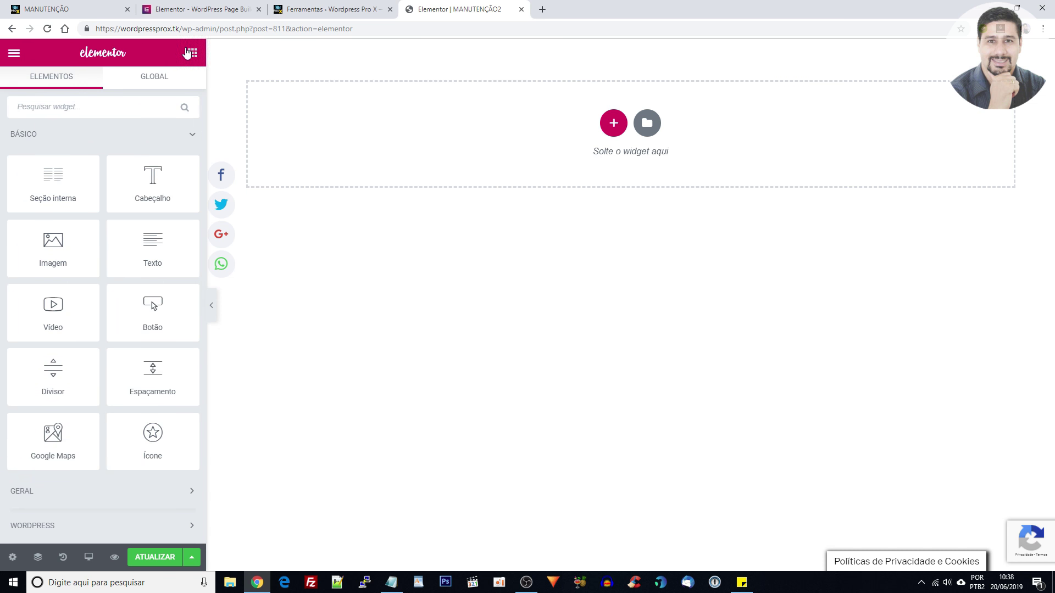
left_click(133, 80)
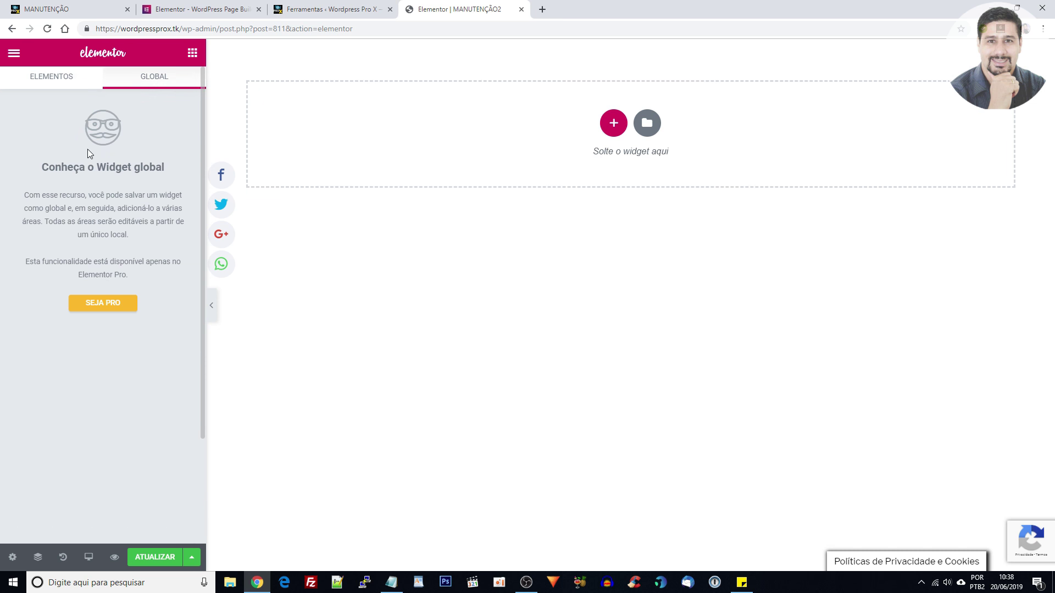
left_click(42, 80)
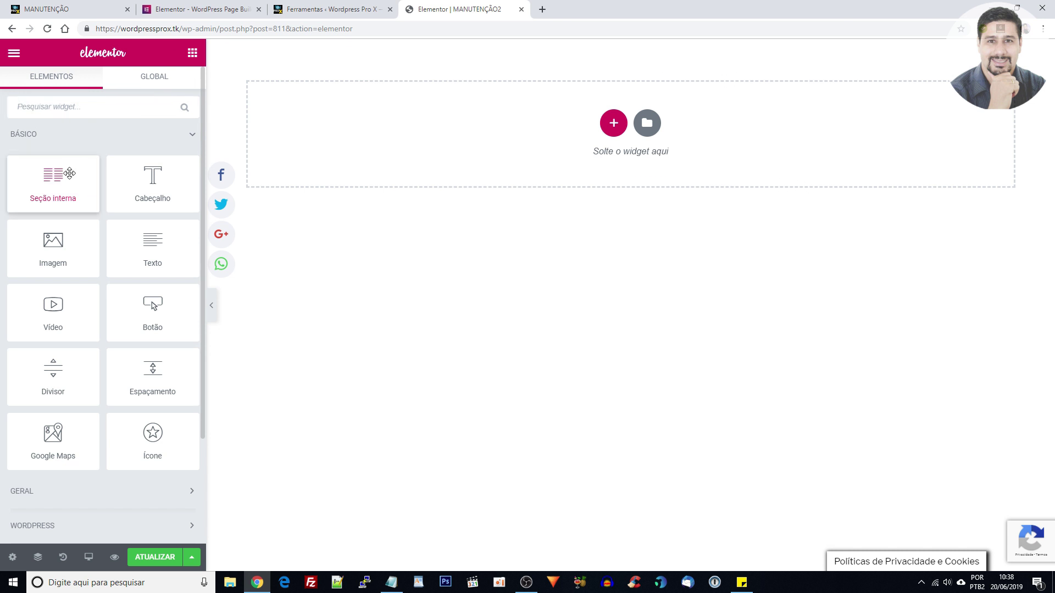
left_click(13, 52)
left_click(192, 52)
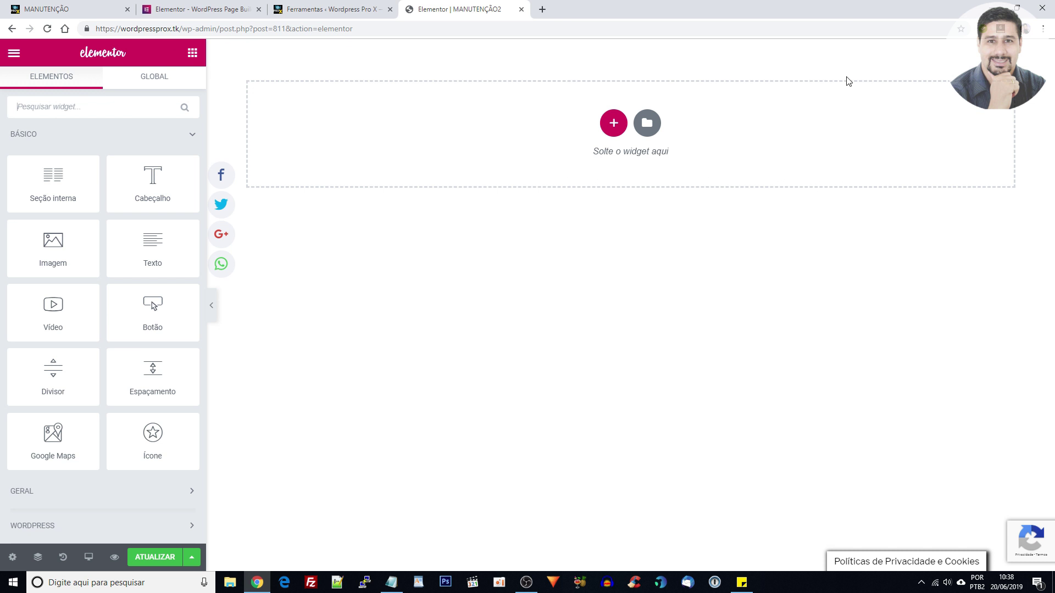
- Insert a two-column section with a narrow first and a wide second column, and delete it after trying its add-section control
left_click(611, 128)
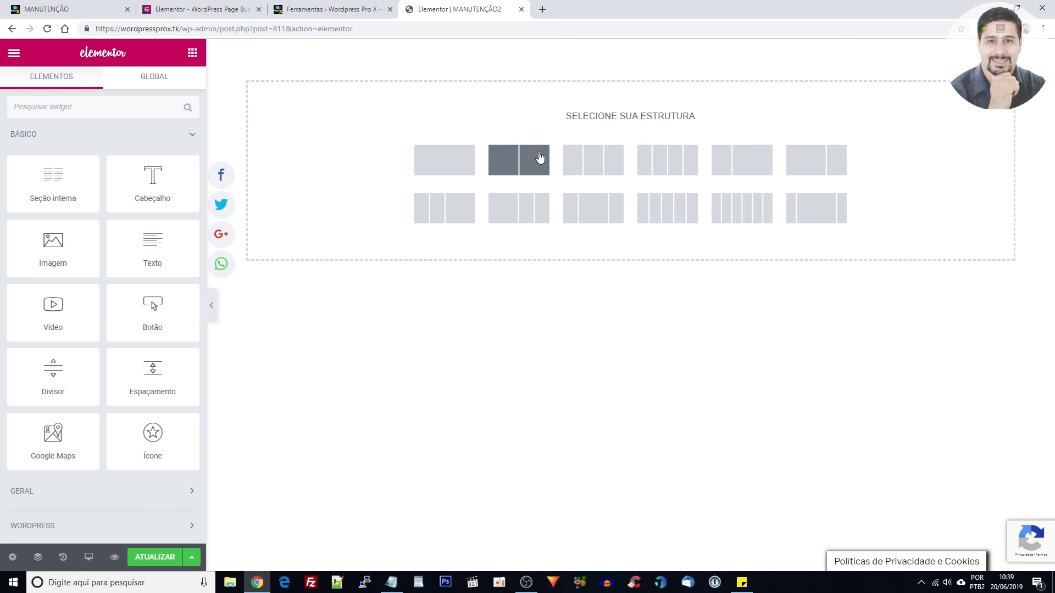
left_click(729, 159)
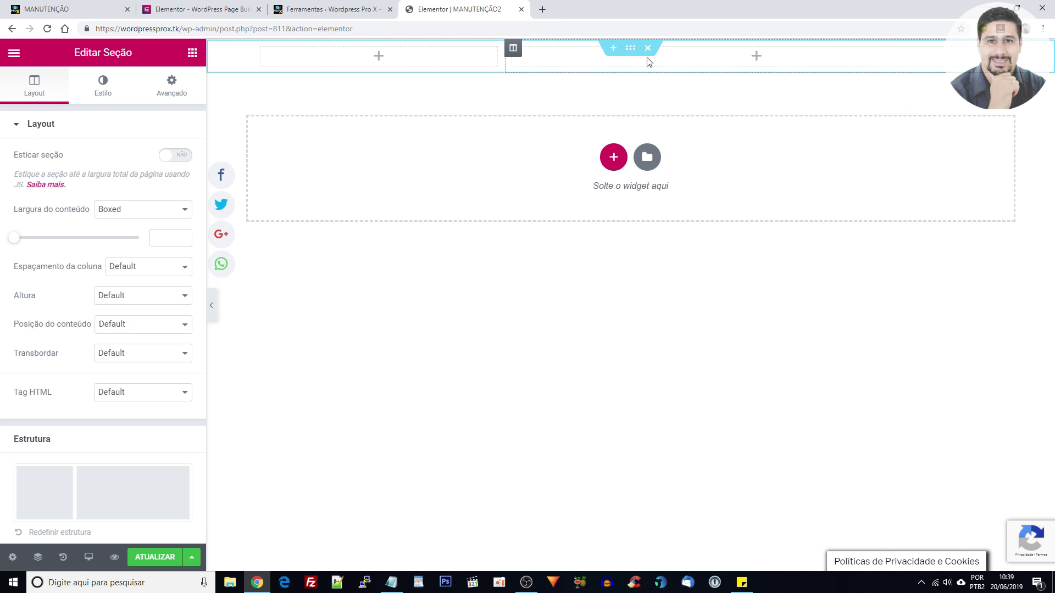
left_click(613, 48)
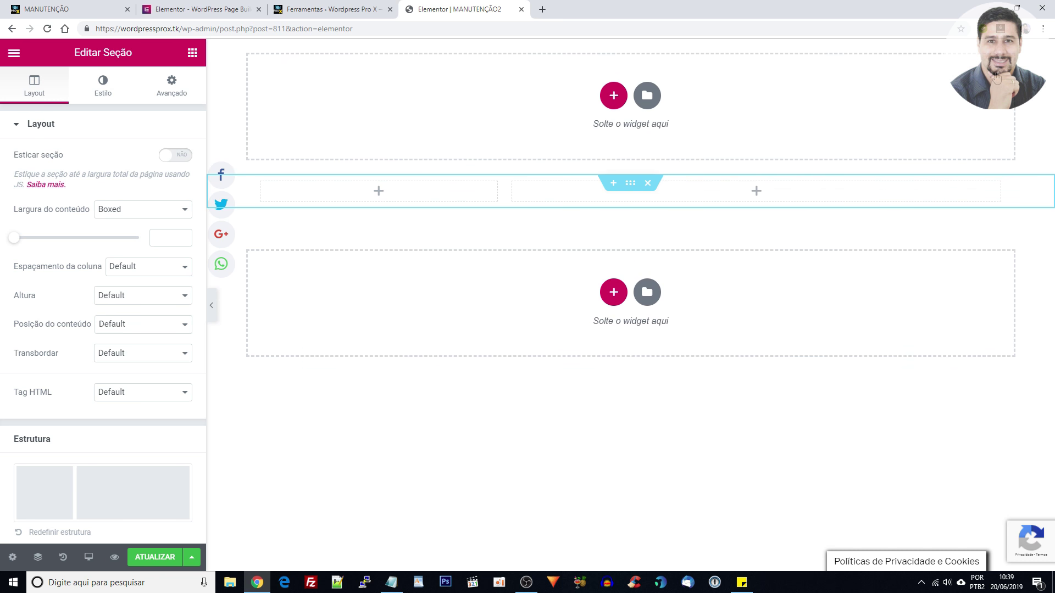
left_click(997, 77)
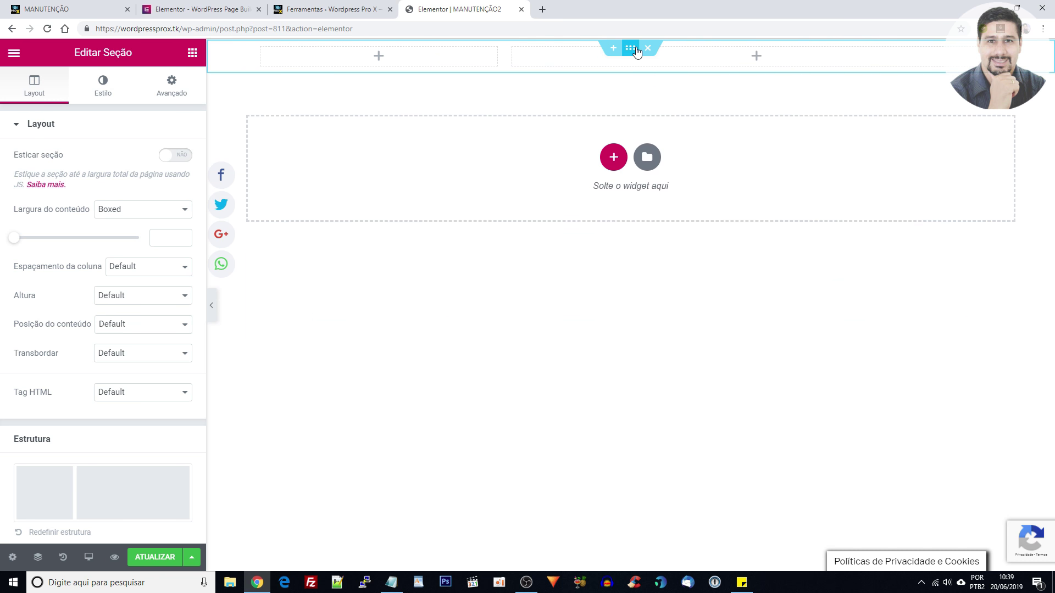
left_click(646, 49)
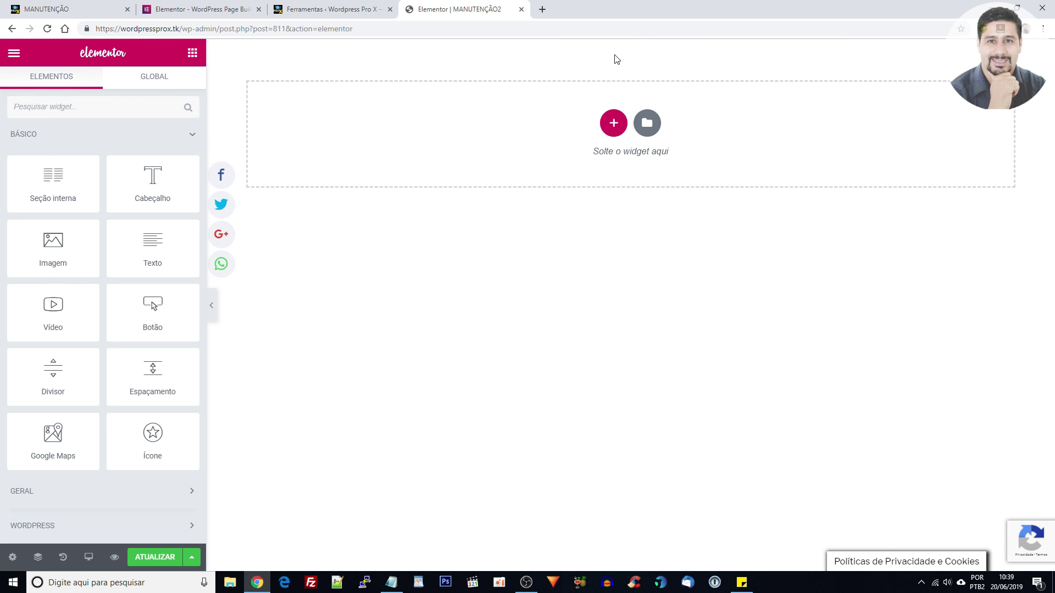
- Insert a new section with a single-column structure
left_click(613, 122)
left_click(450, 175)
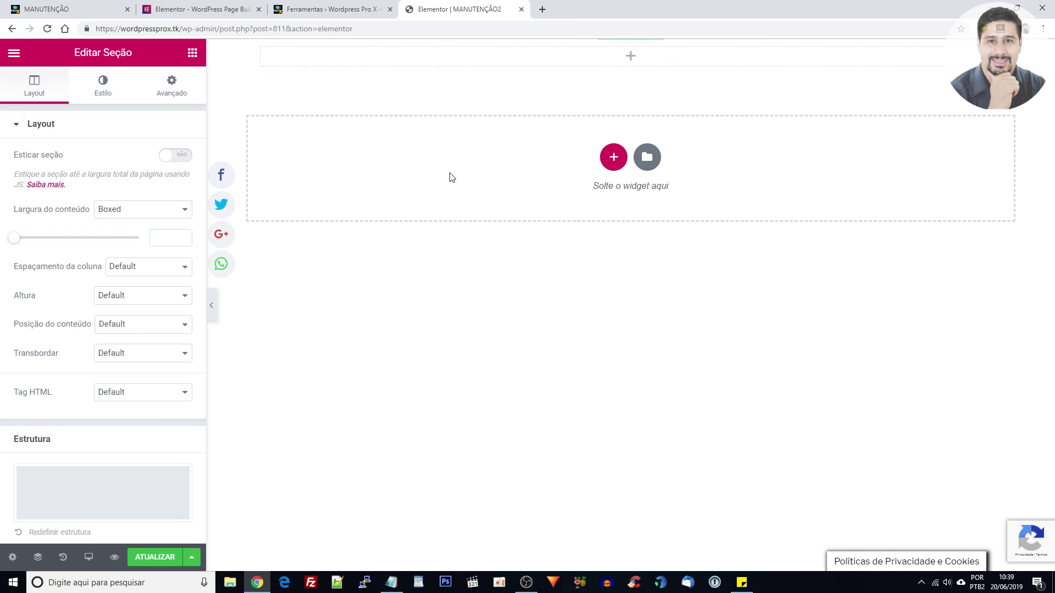
mouse_move(624, 59)
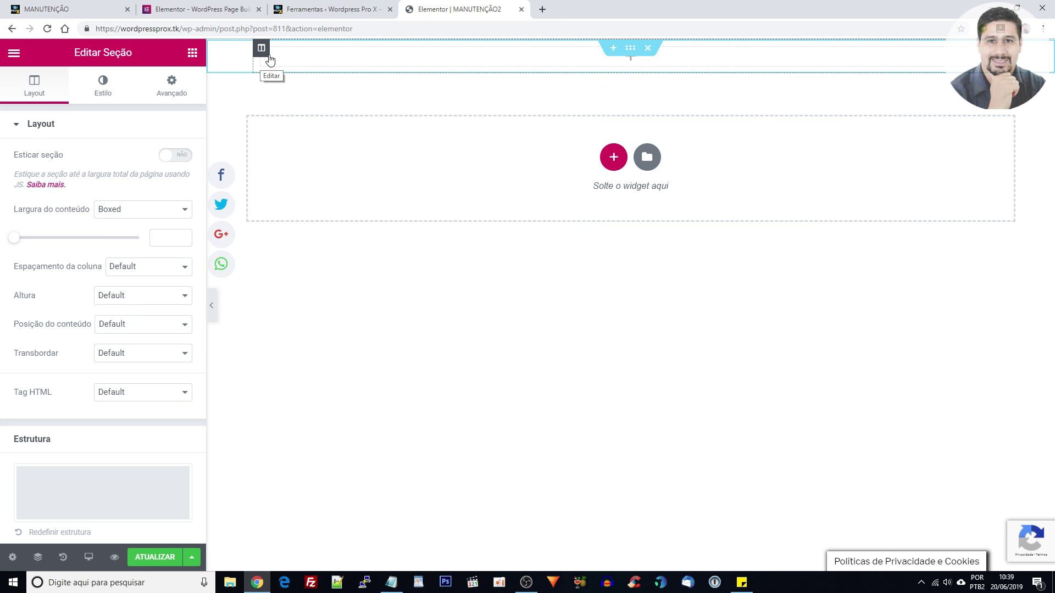
- Examine the single-column section's Estilo and Avançado settings and delete the section
left_click(105, 95)
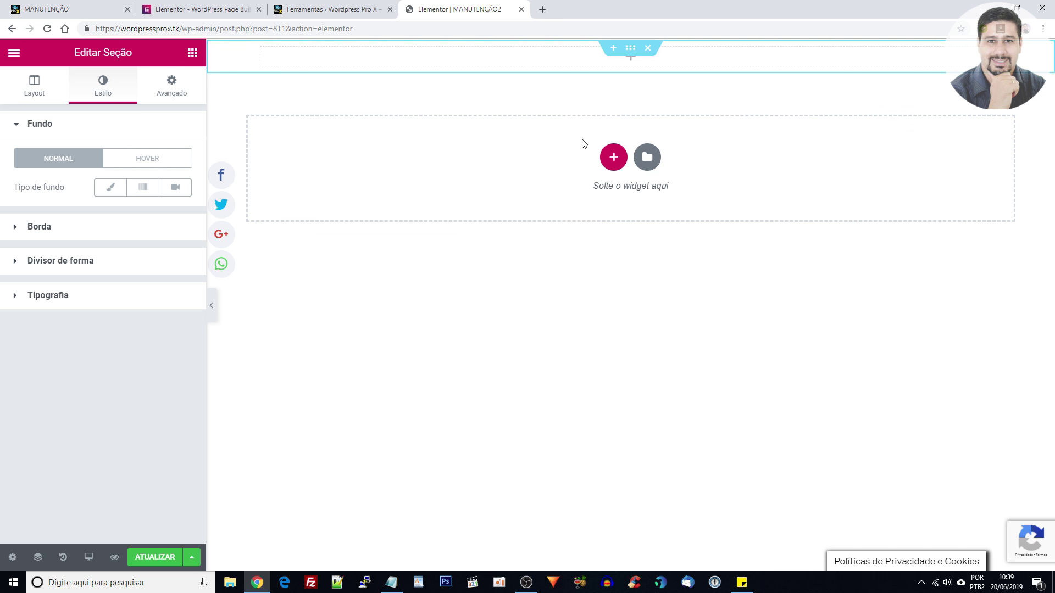
left_click(170, 89)
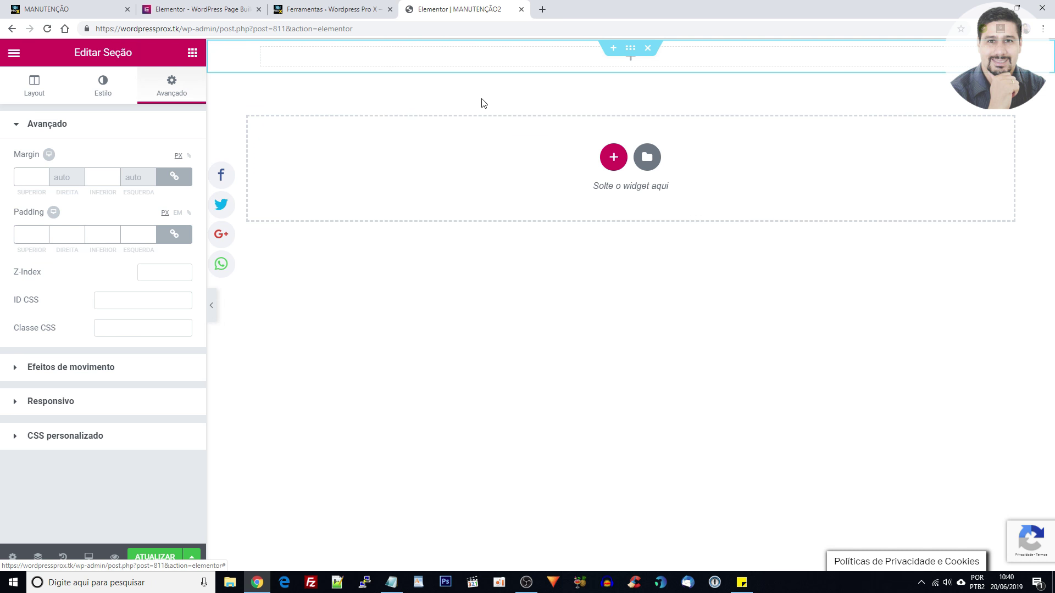
left_click(647, 48)
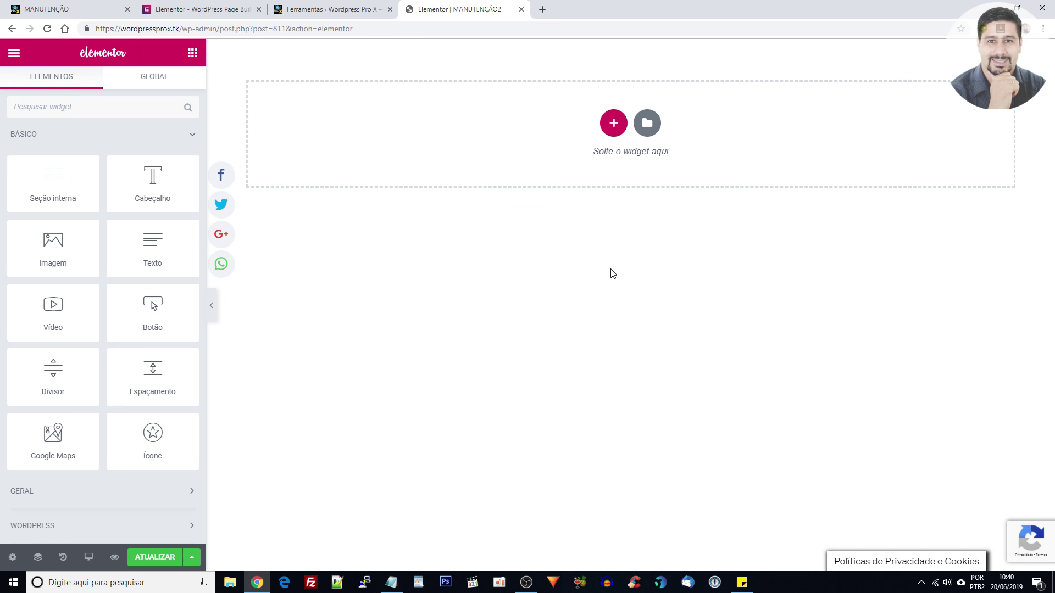
- Open and close the template library, and insert a section with five equal columns and delete it
left_click(647, 134)
left_click(924, 79)
left_click(615, 132)
left_click(667, 211)
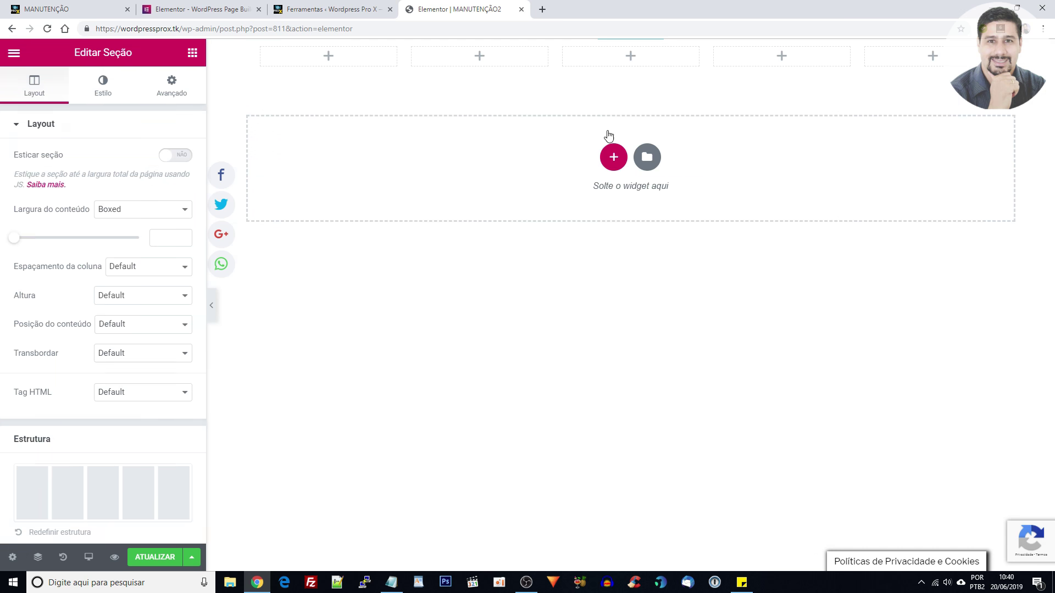
left_click(648, 50)
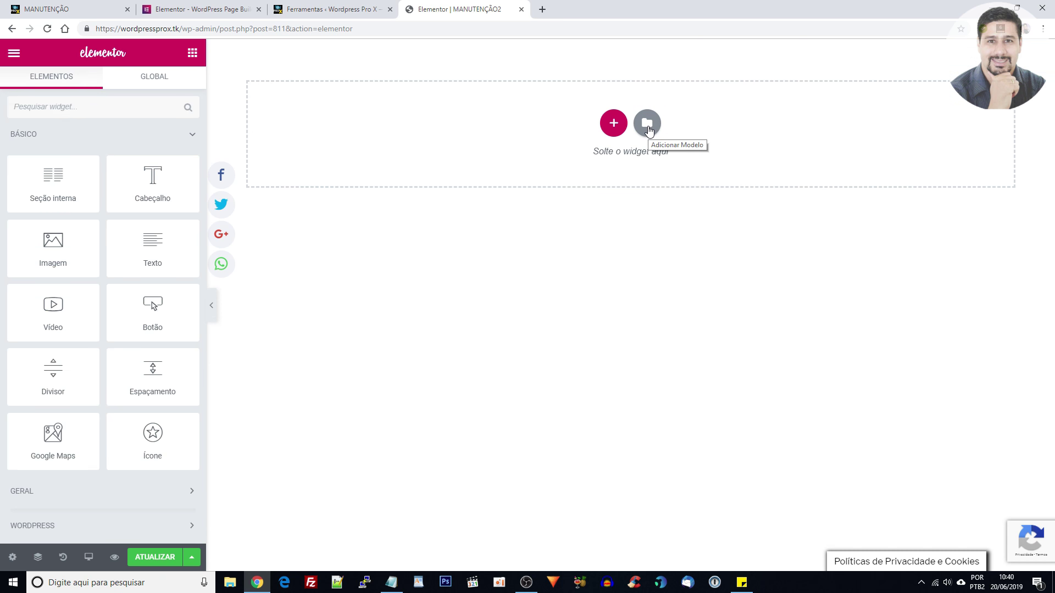
- Open the template library and browse the available page templates from start to end
left_click(647, 126)
scroll(546, 235, "down", 20)
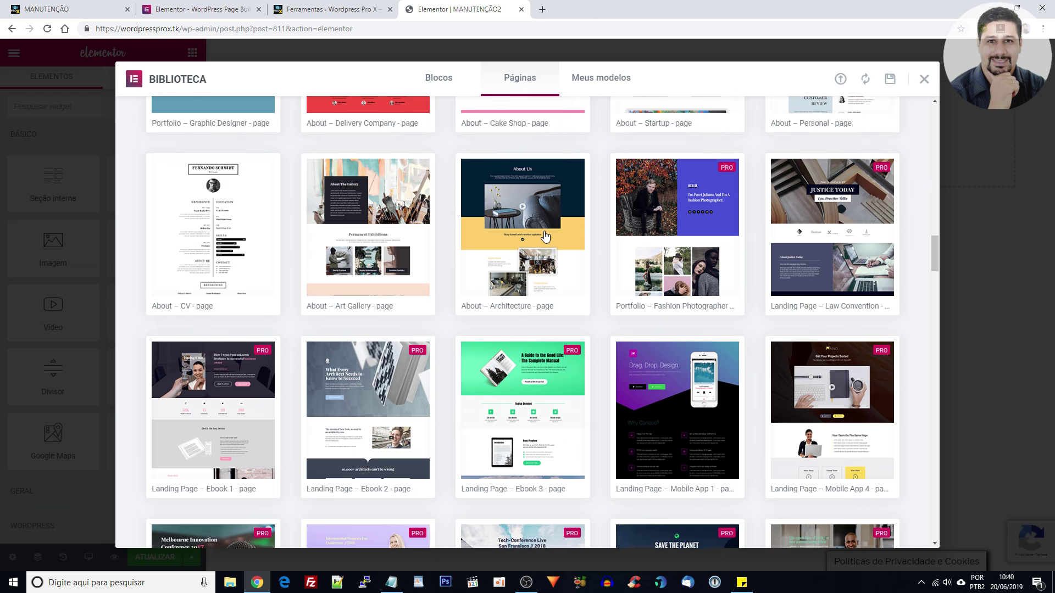
scroll(546, 235, "down", 20)
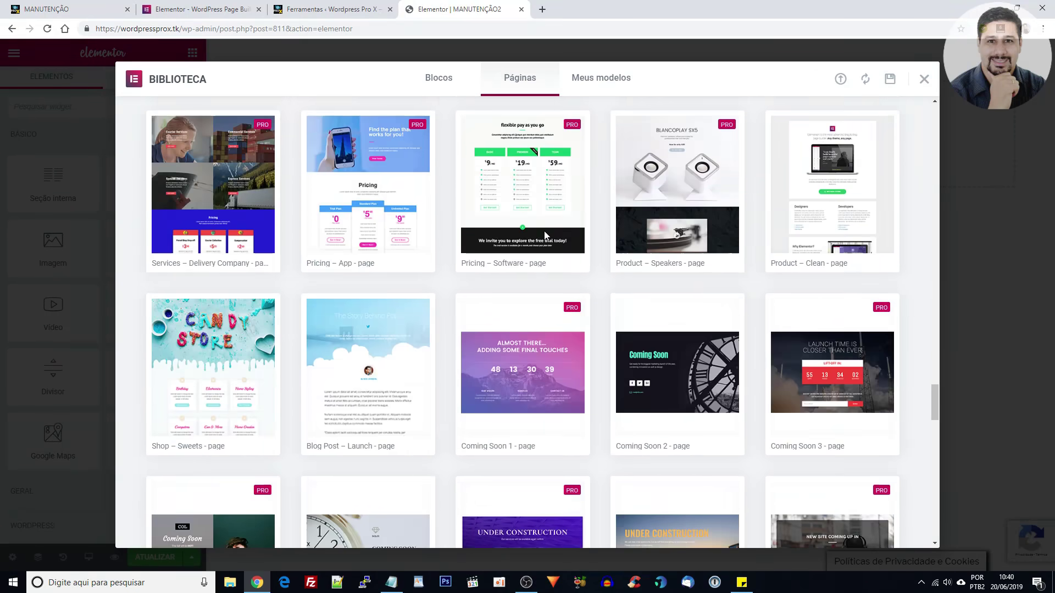
scroll(546, 235, "down", 13)
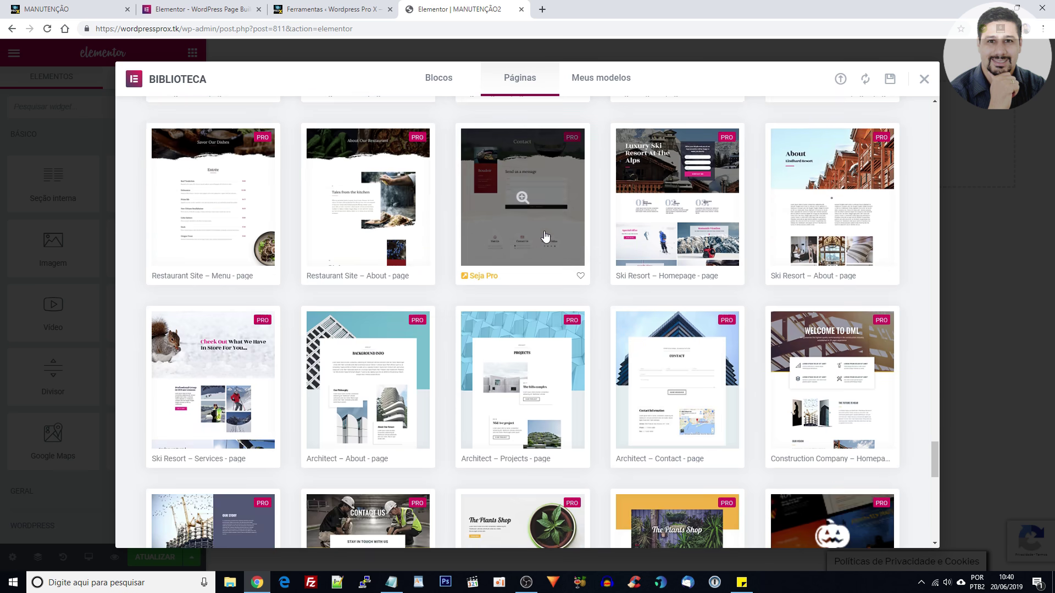
scroll(546, 235, "down", 20)
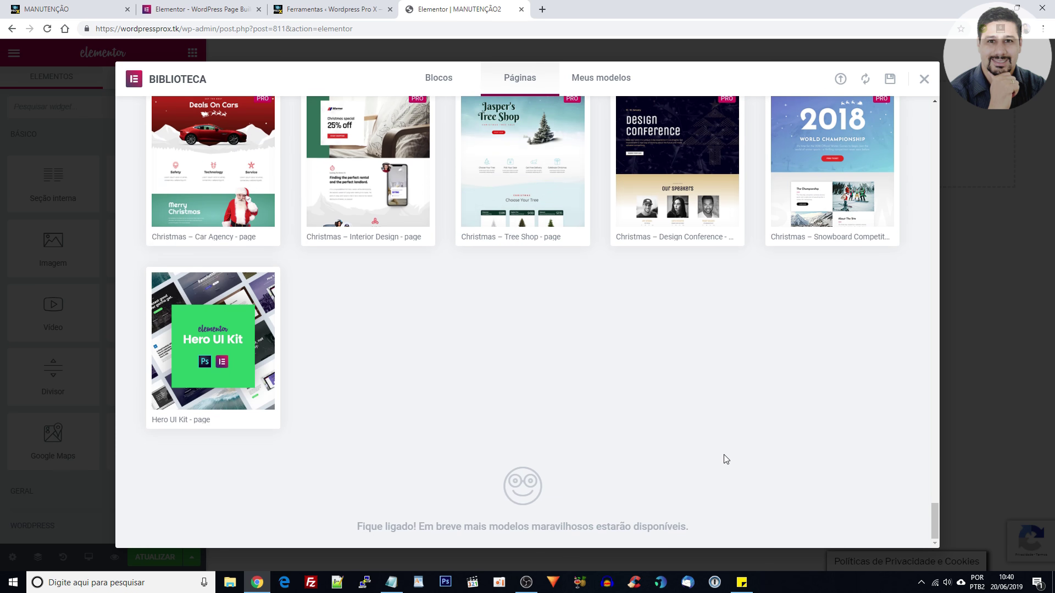
left_click_drag(937, 524, 877, 88)
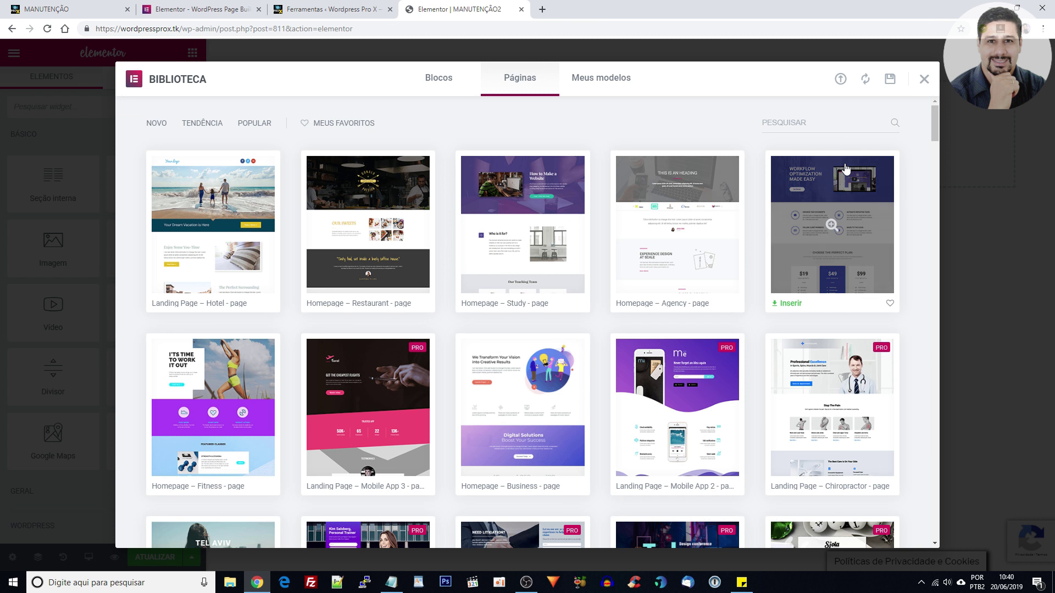
scroll(736, 209, "down", 1)
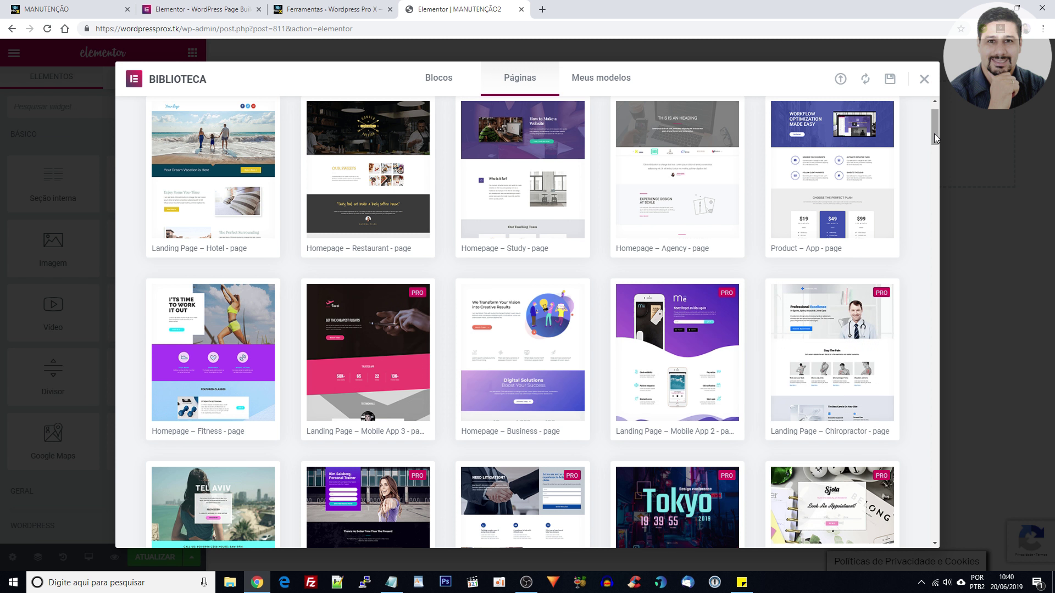
left_click_drag(934, 134, 927, 190)
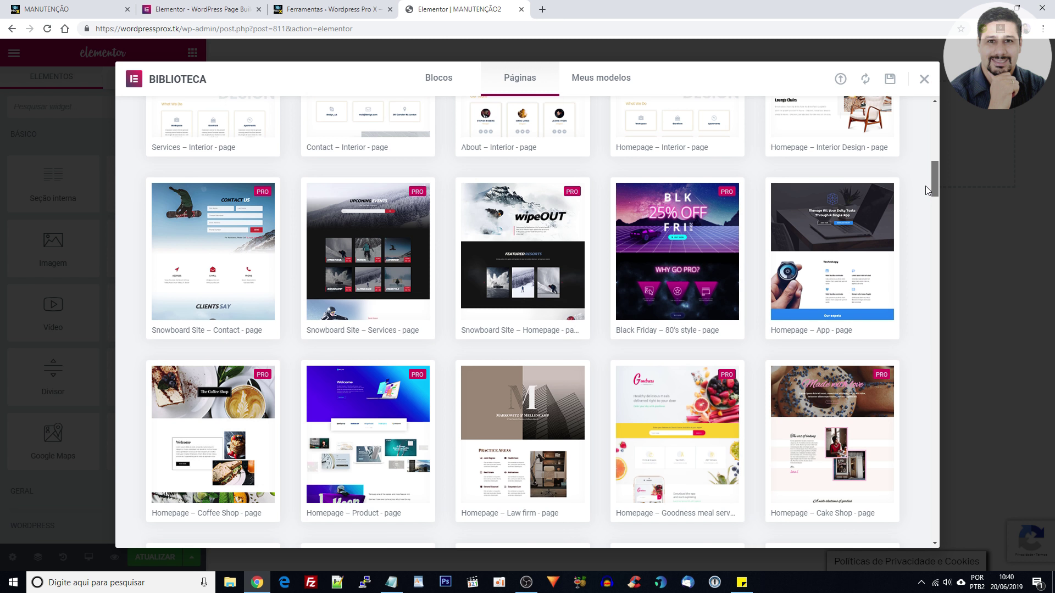
left_click_drag(927, 191, 923, 218)
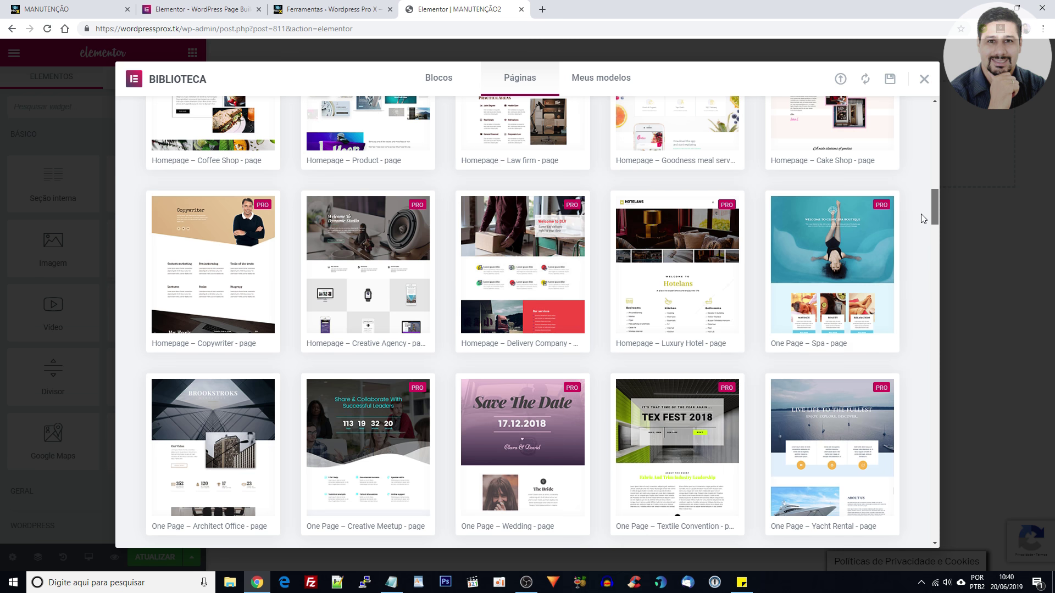
left_click_drag(922, 218, 923, 241)
- Preview the "About – Startup" page template in full and insert it into the page
mouse_move(702, 315)
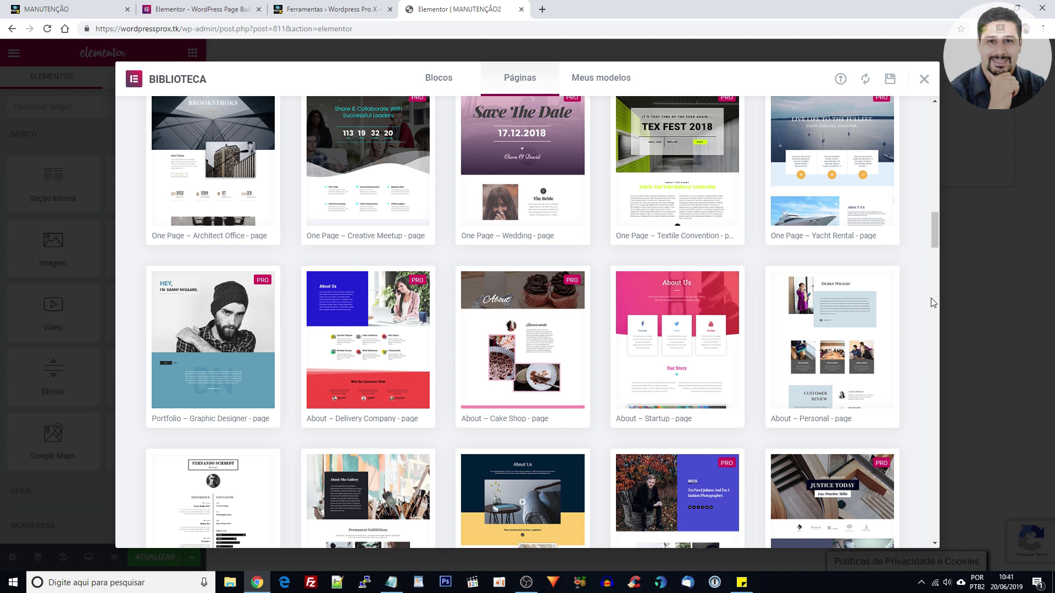
mouse_move(673, 335)
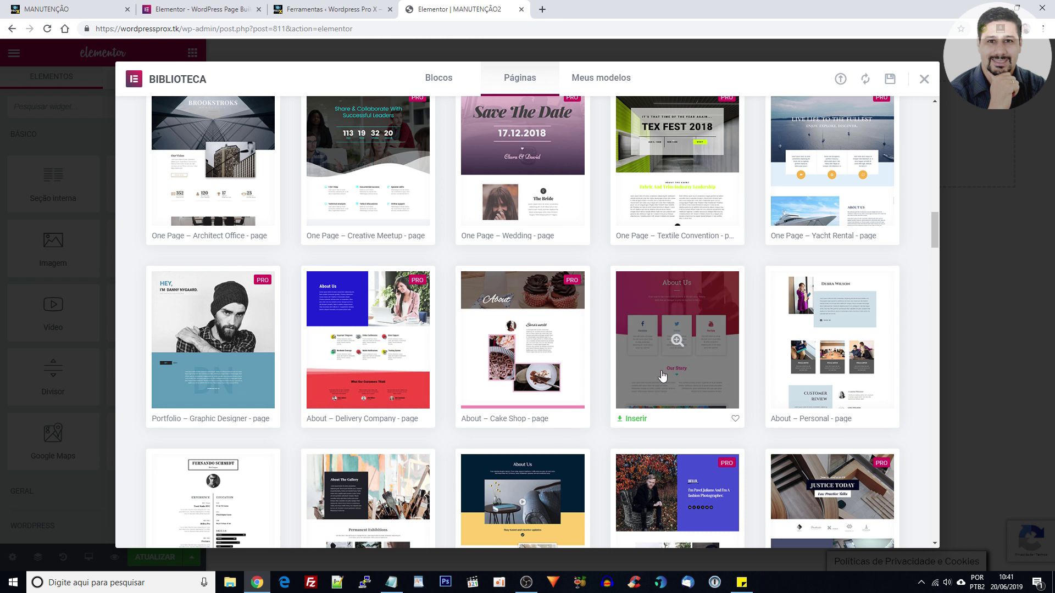
left_click(677, 344)
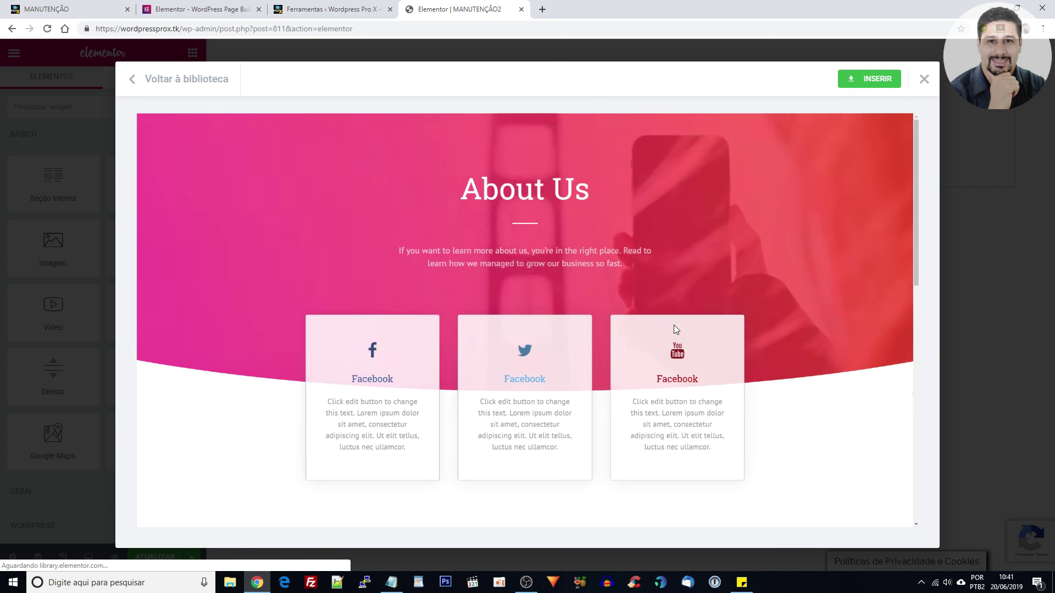
scroll(663, 273, "down", 6)
scroll(661, 273, "down", 5)
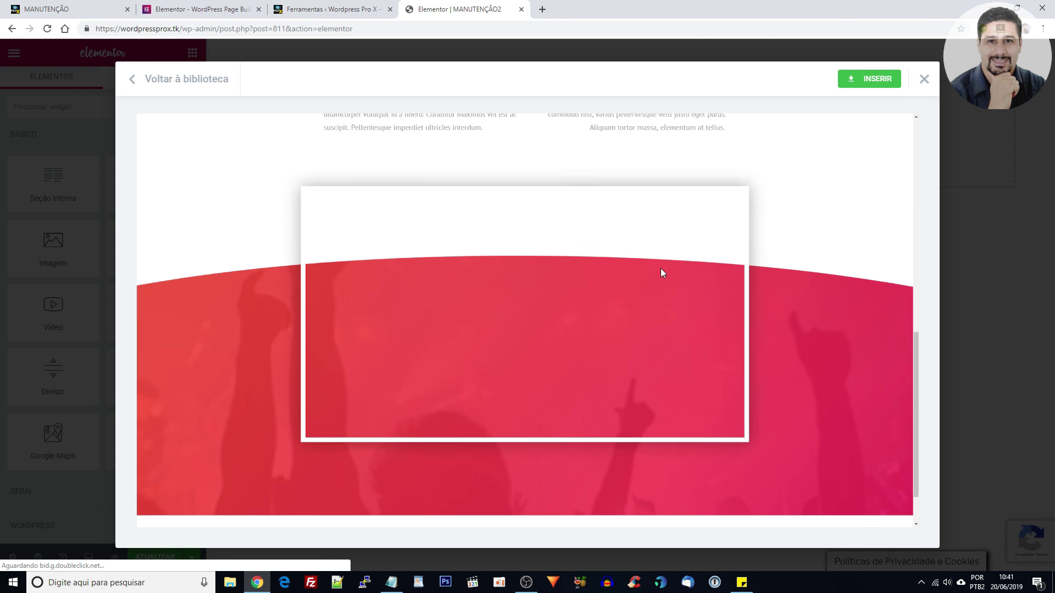
scroll(823, 322, "up", 11)
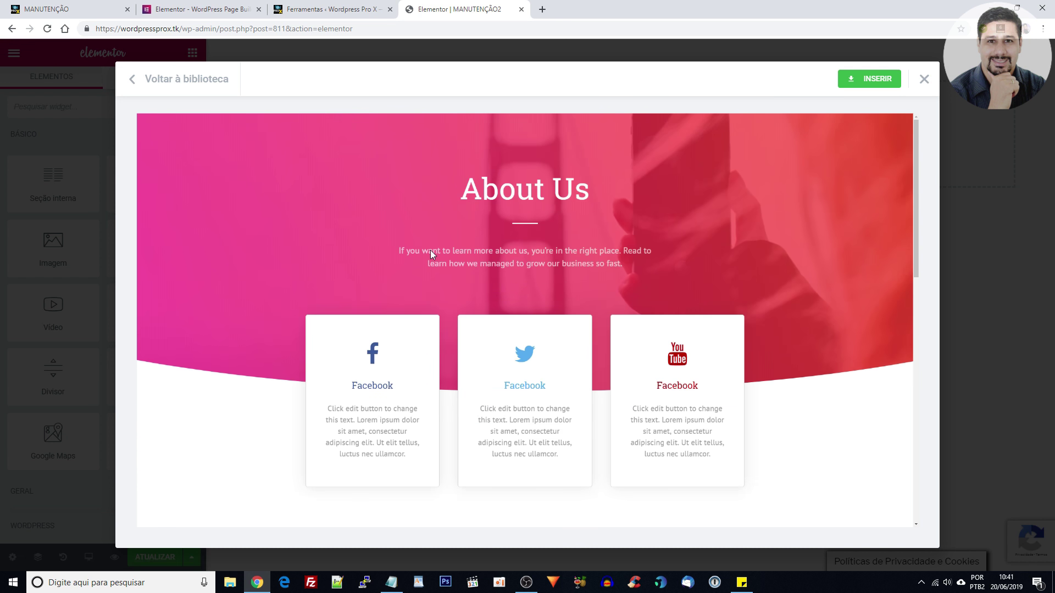
scroll(411, 233, "down", 11)
scroll(625, 257, "up", 8)
scroll(625, 258, "up", 4)
left_click(876, 80)
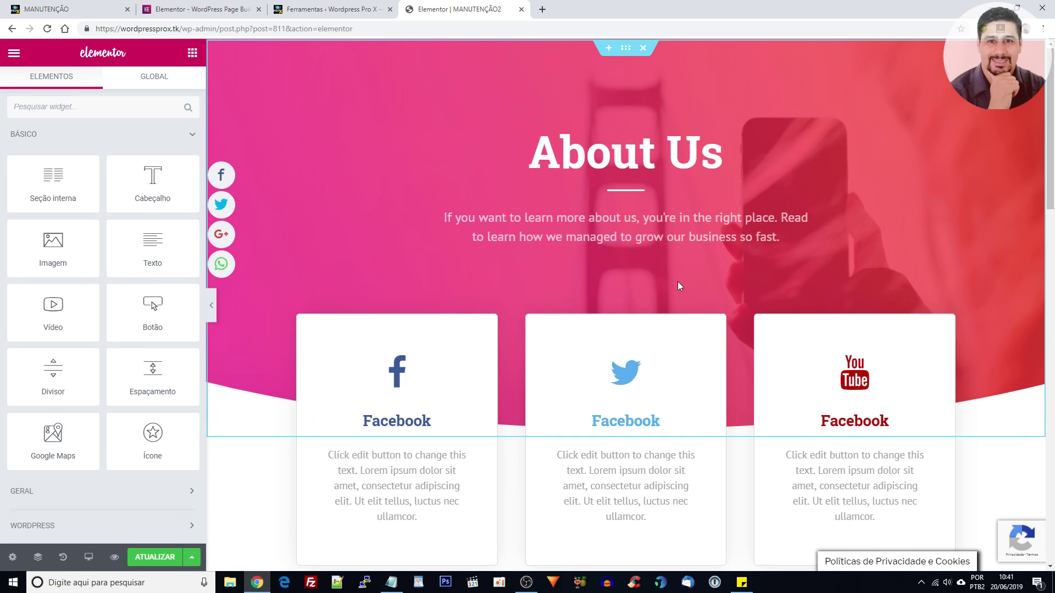
- Review the inserted About Us page from start to end, with the widget panel shown and temporarily hidden
scroll(678, 281, "down", 6)
scroll(677, 286, "down", 12)
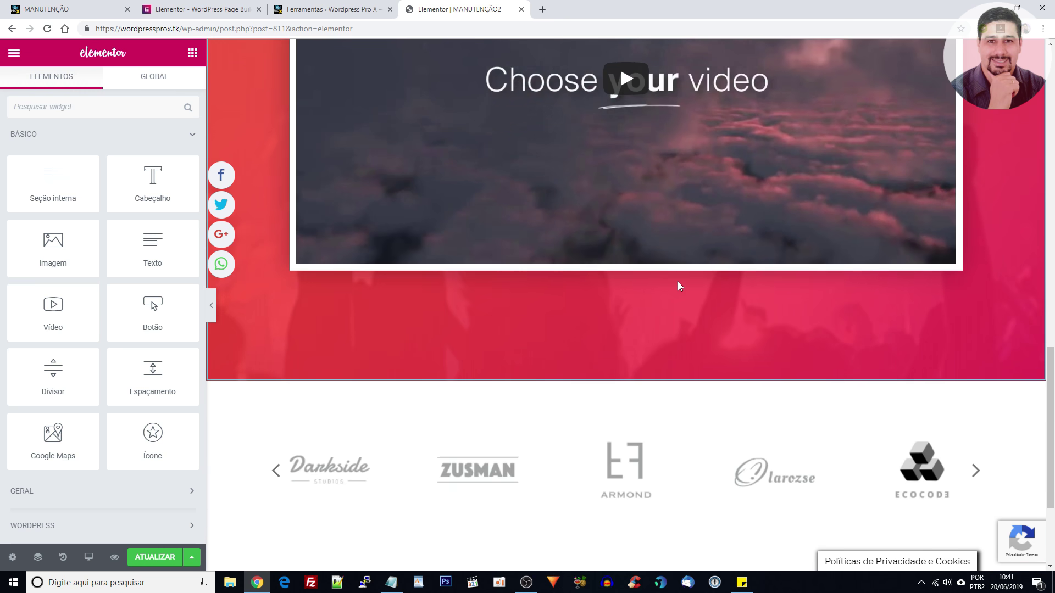
scroll(677, 286, "down", 3)
scroll(677, 286, "up", 20)
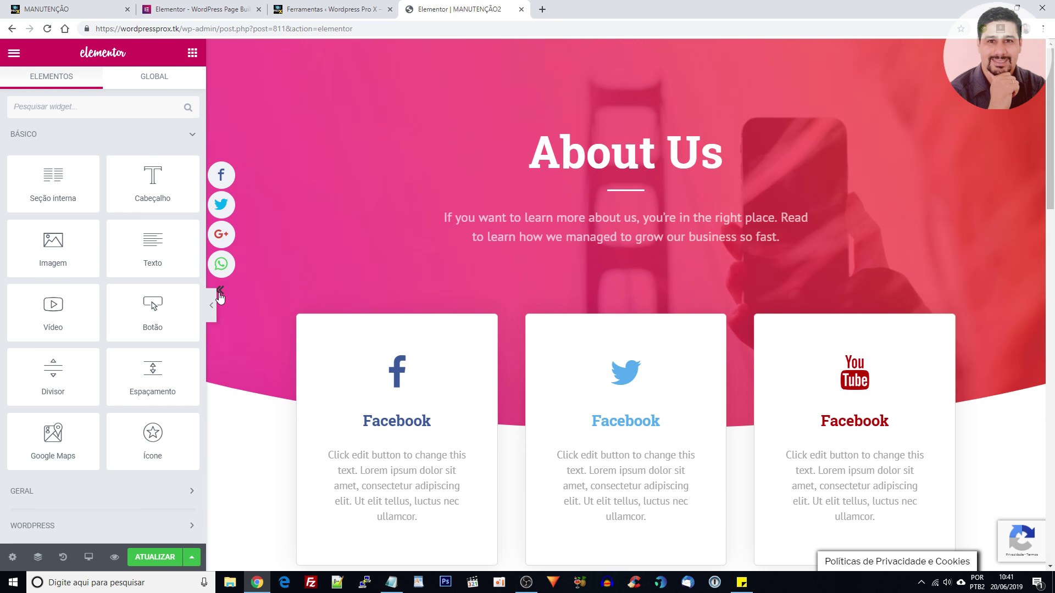
left_click(211, 307)
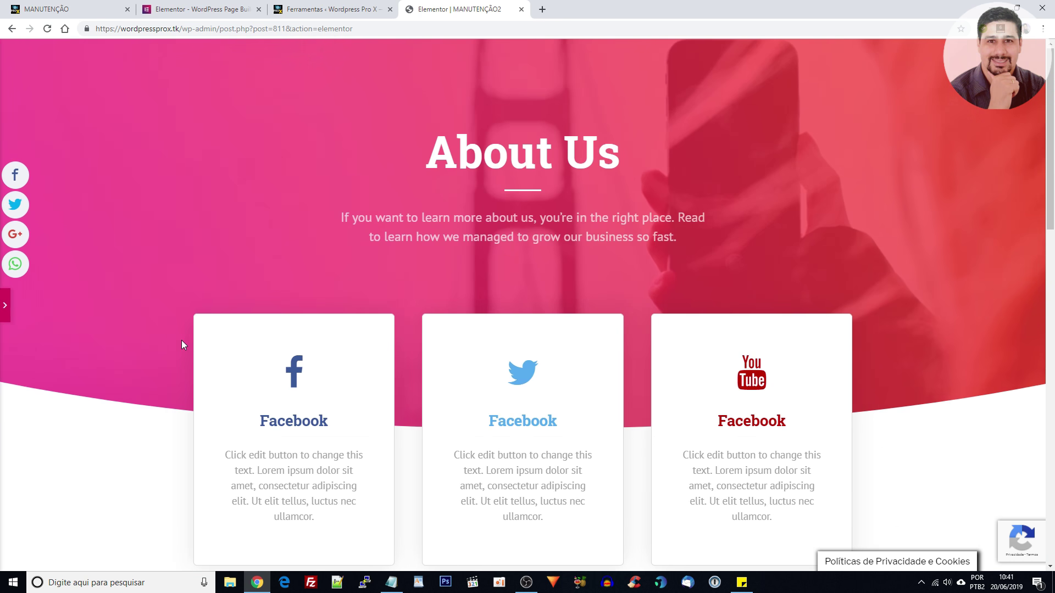
scroll(912, 164, "down", 15)
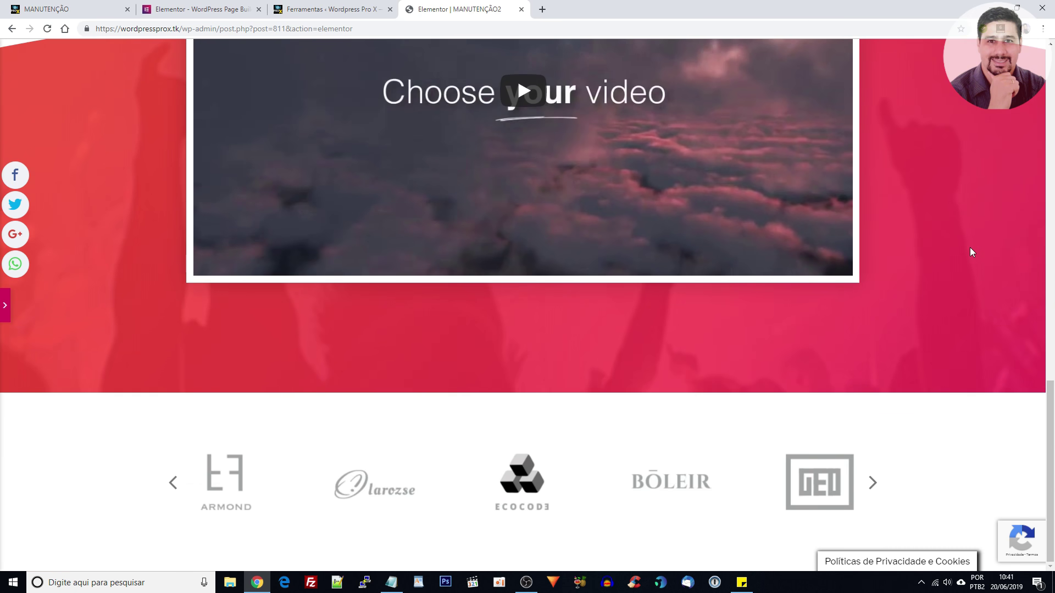
scroll(970, 247, "up", 5)
scroll(970, 252, "up", 10)
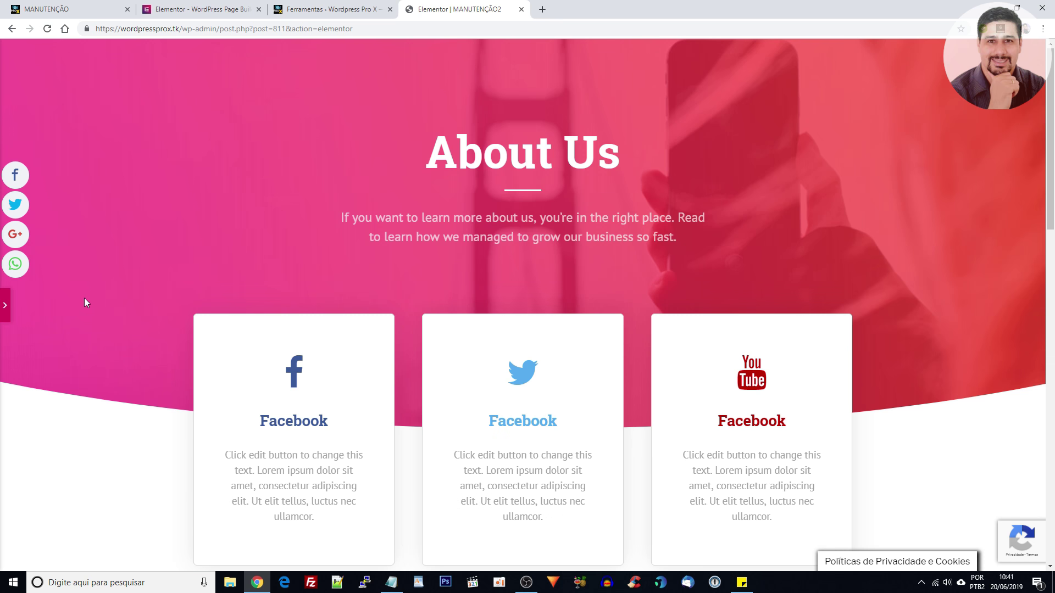
left_click(6, 306)
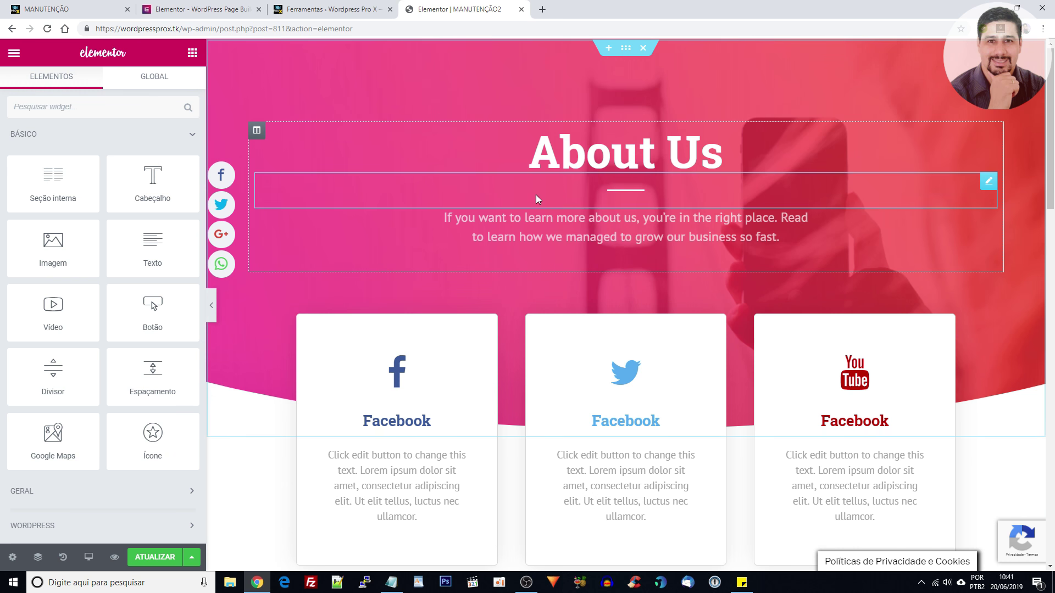
- Change the "About Us" heading's title text to "Sobre Mim"
left_click(576, 147)
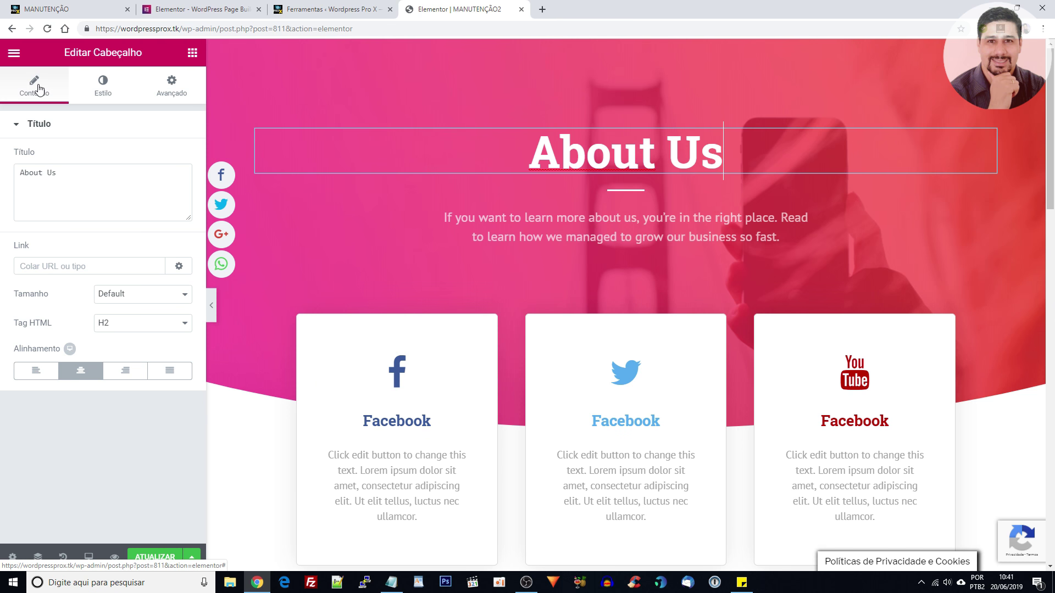
left_click_drag(71, 179, 2, 173)
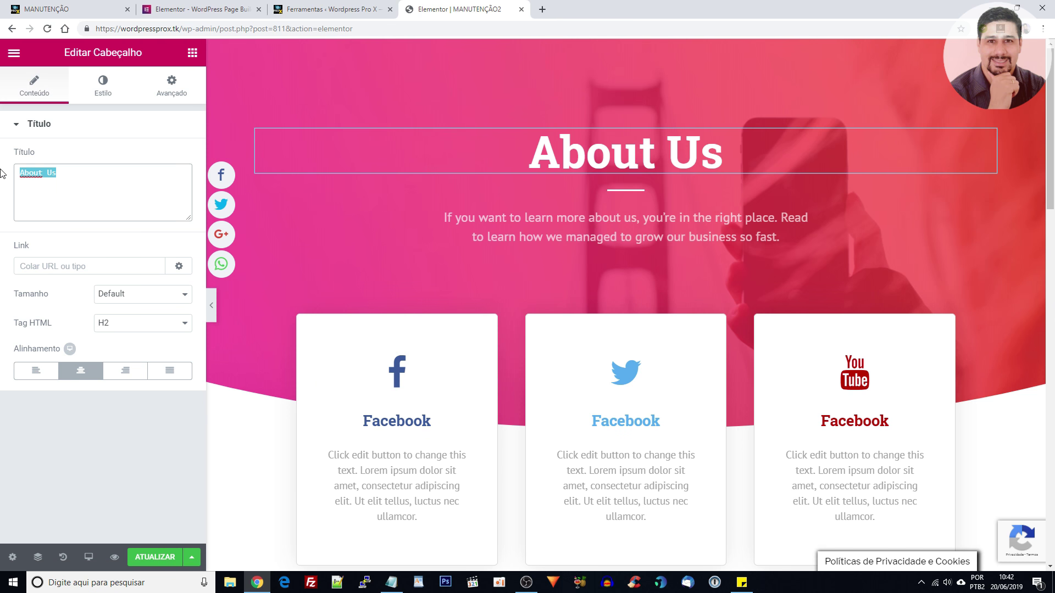
type("sOBRE MIM")
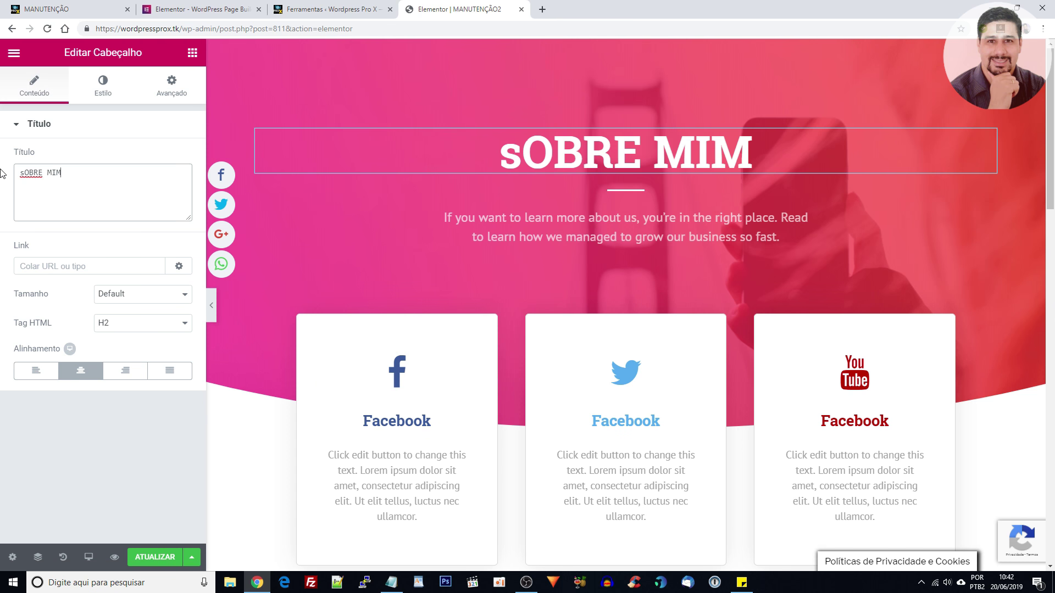
key("ctrl+a")
type("Sobre Mim")
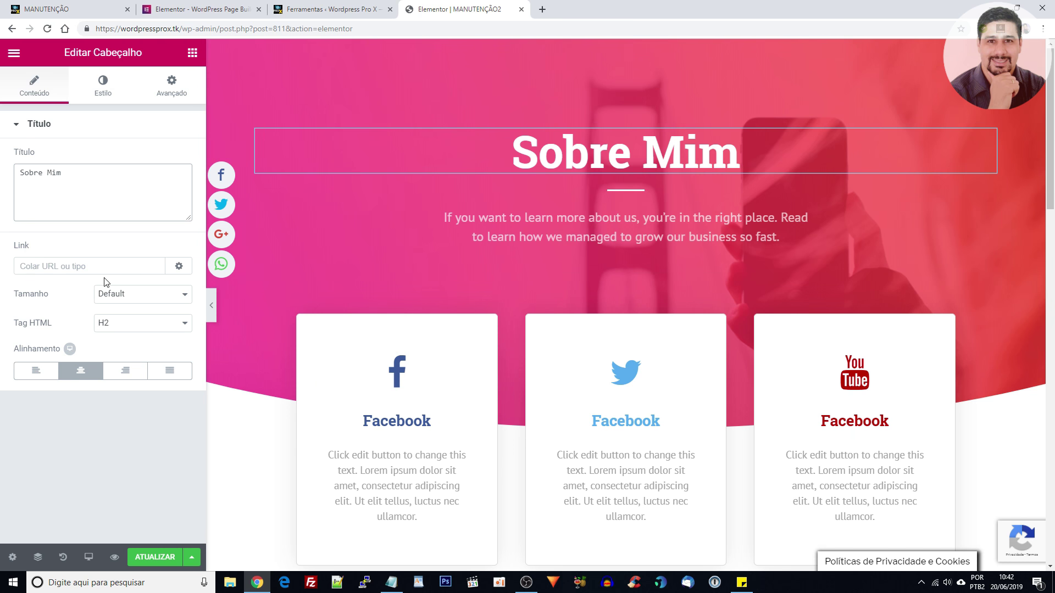
- Try the Pequeno size on the "Sobre Mim" heading and return it to Default
left_click(110, 297)
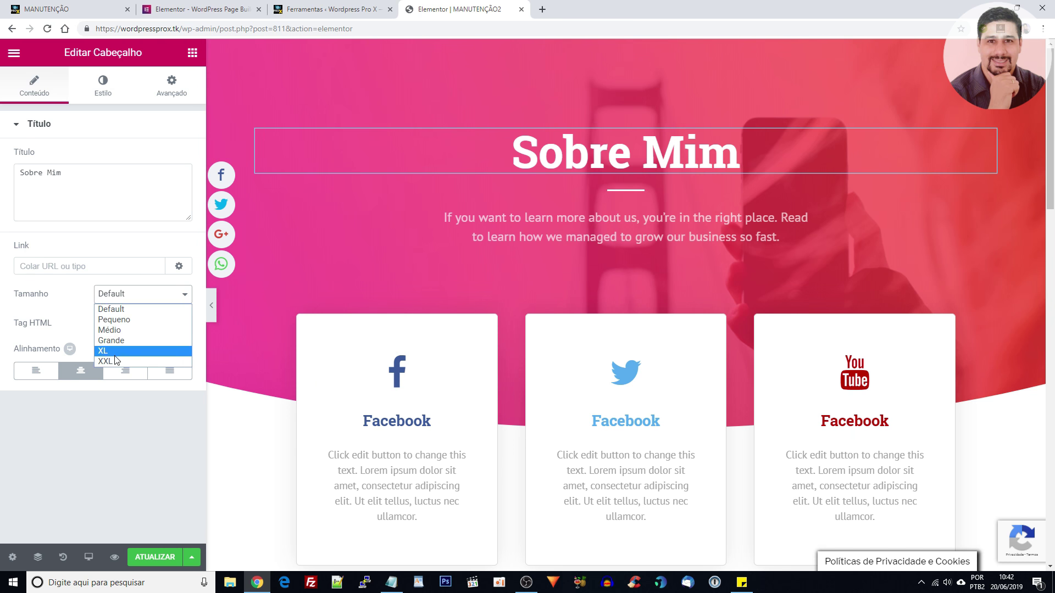
left_click(113, 320)
left_click(122, 295)
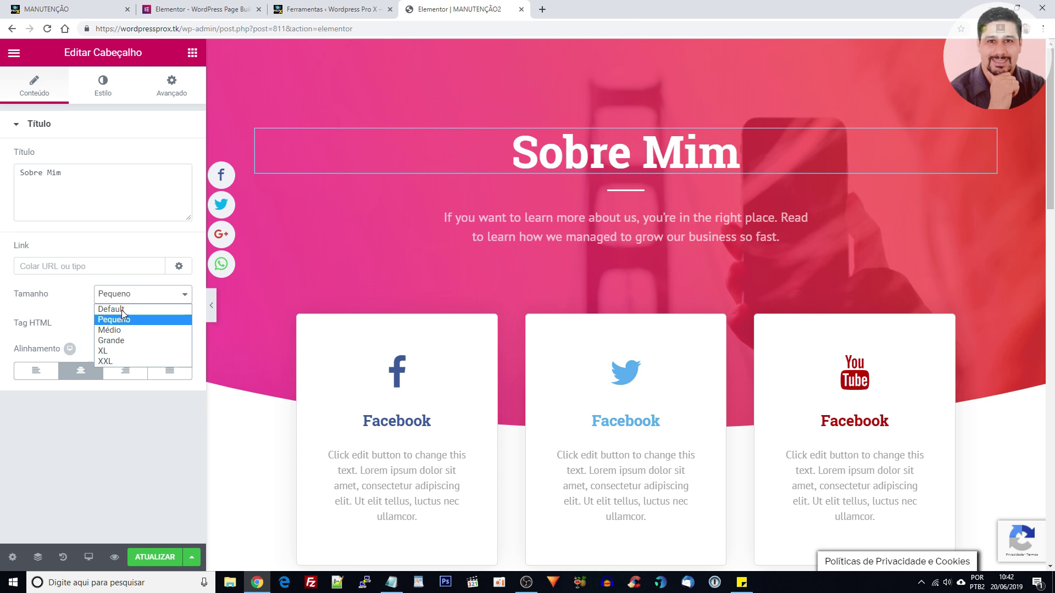
key("Escape")
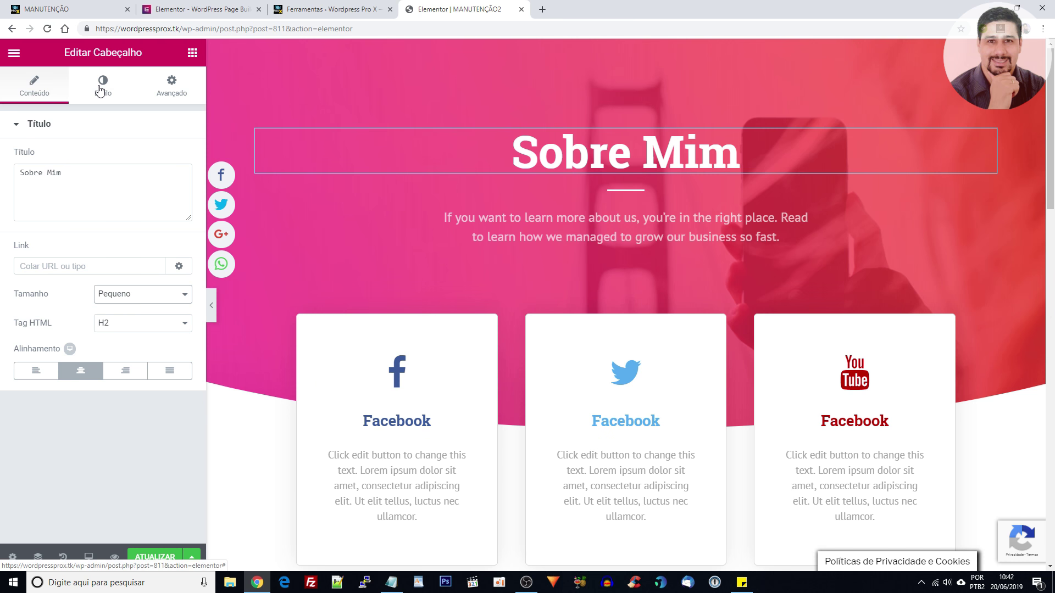
left_click(122, 297)
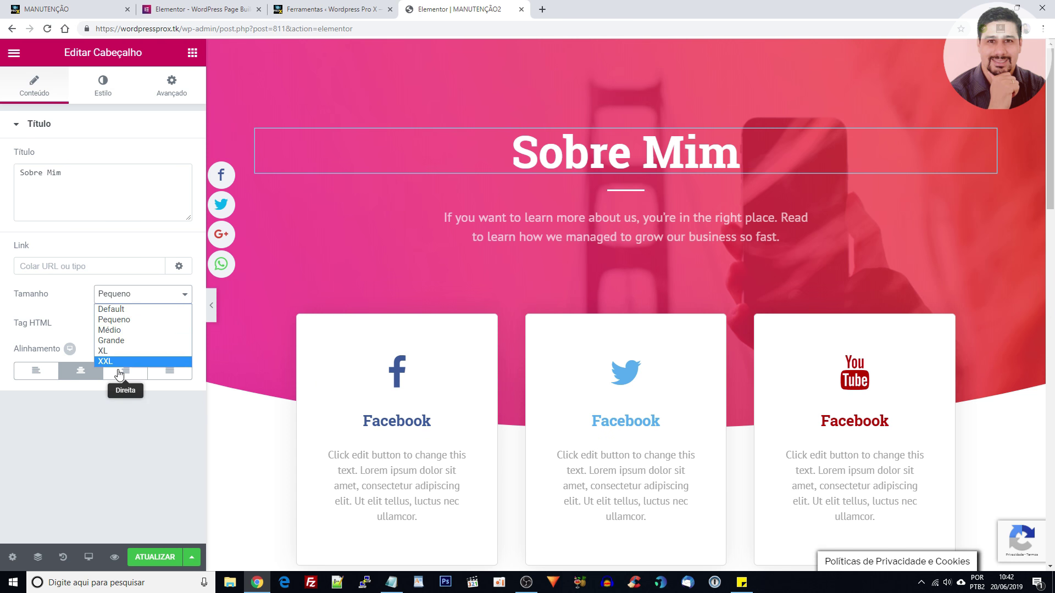
left_click(117, 309)
- Try the H1 and H3 HTML tags on the "Sobre Mim" heading and set it back to H2
left_click(119, 325)
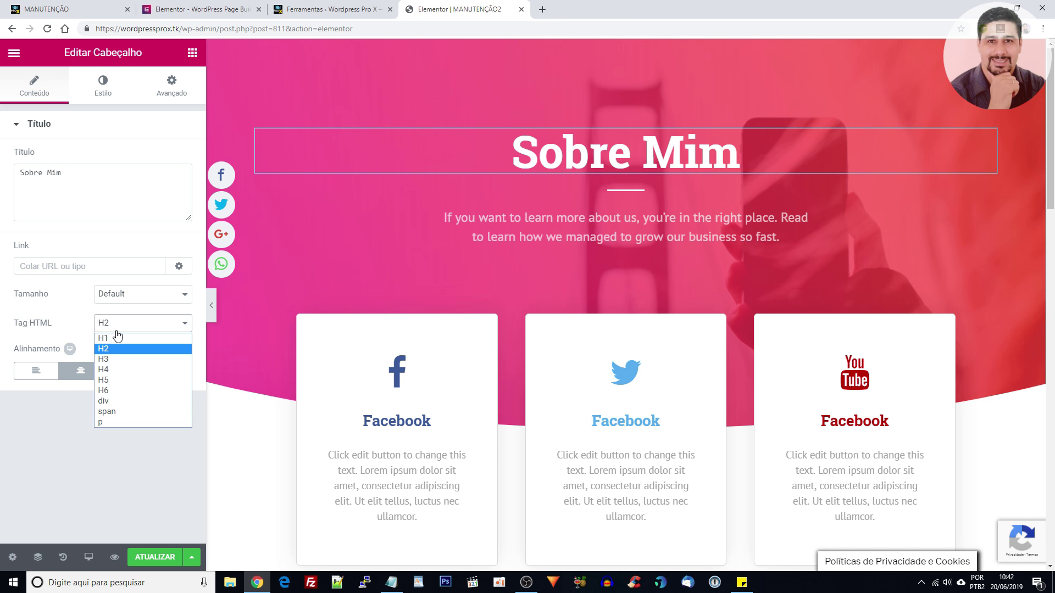
left_click(117, 335)
left_click(120, 324)
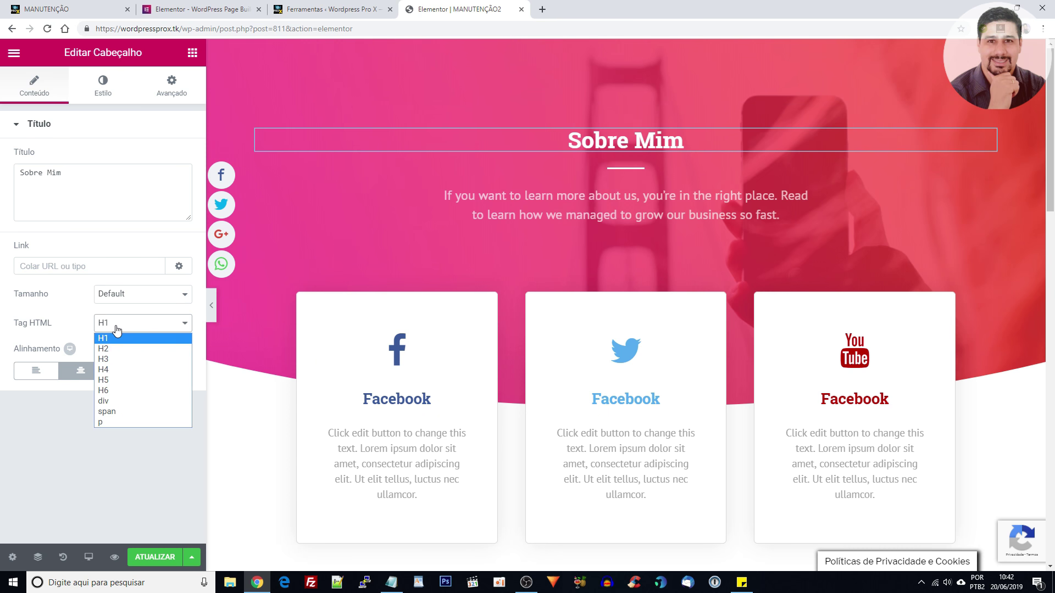
left_click(116, 329)
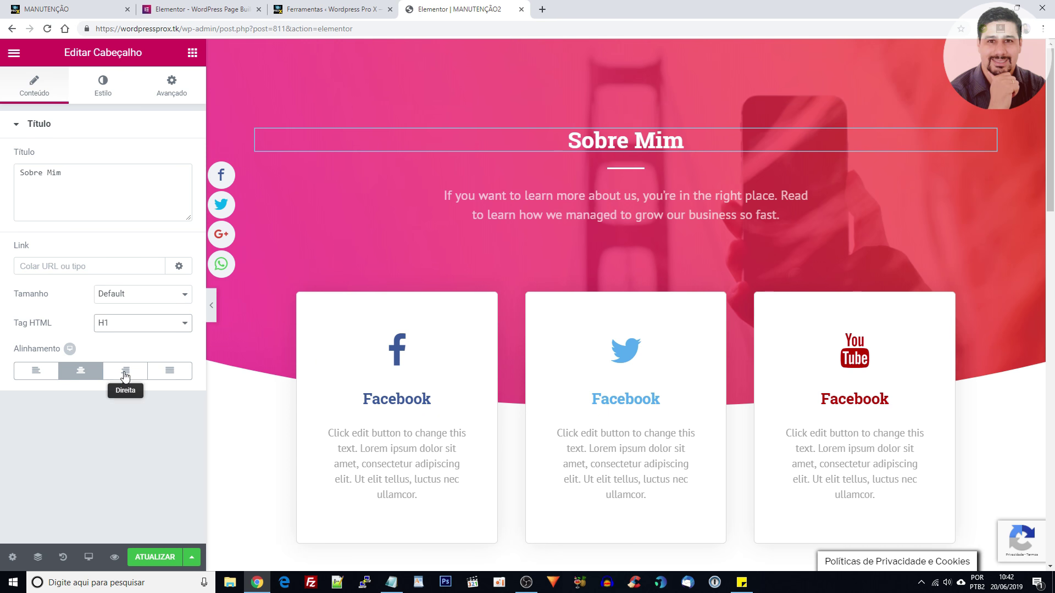
left_click(117, 323)
left_click(115, 358)
left_click(129, 325)
left_click(125, 347)
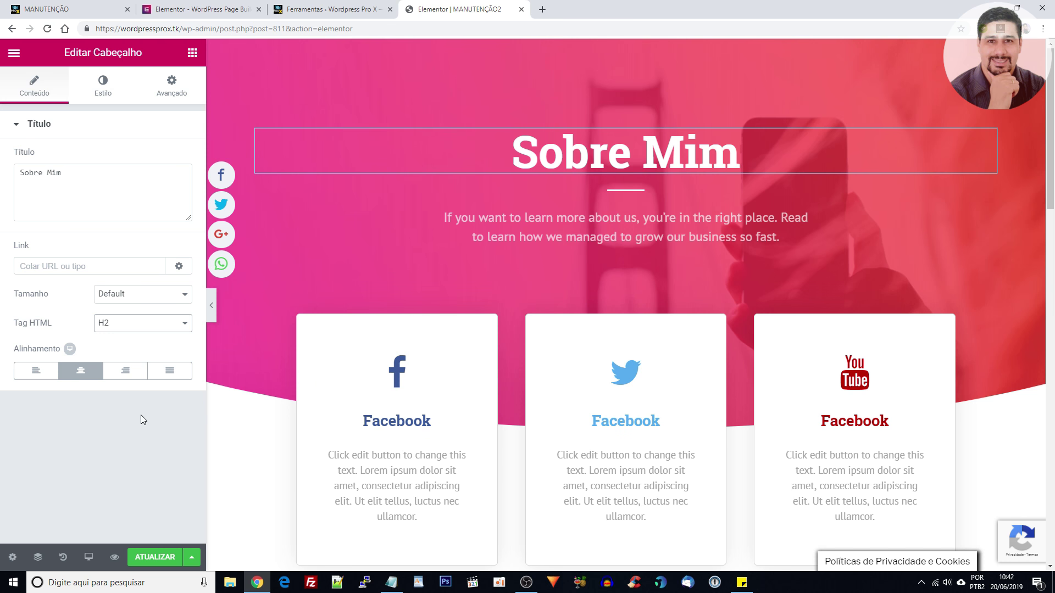
- Try left and right alignment on the "Sobre Mim" heading and return it to centred
left_click(36, 370)
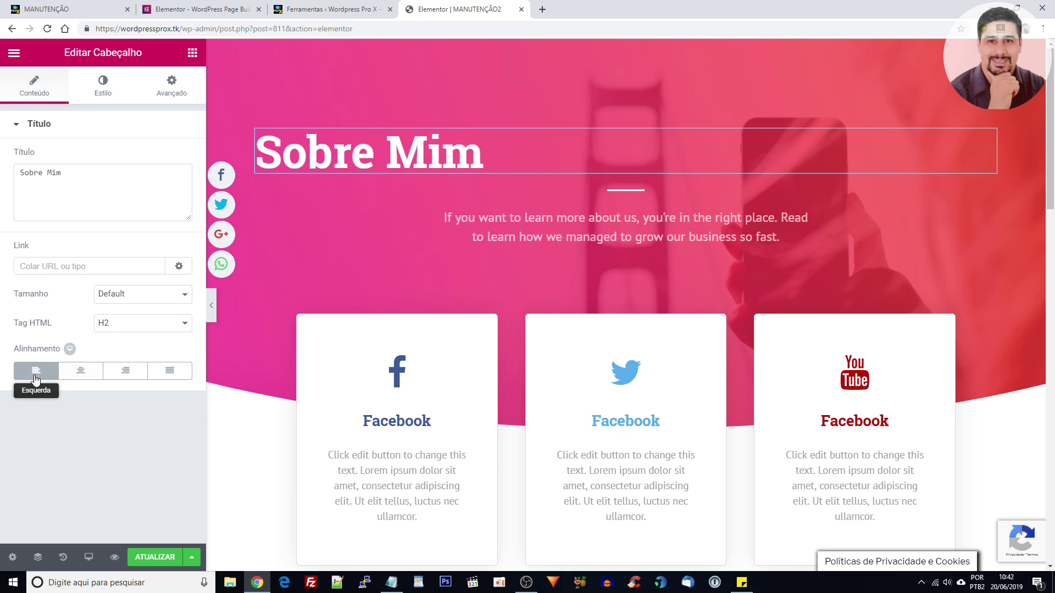
left_click(80, 371)
left_click(115, 372)
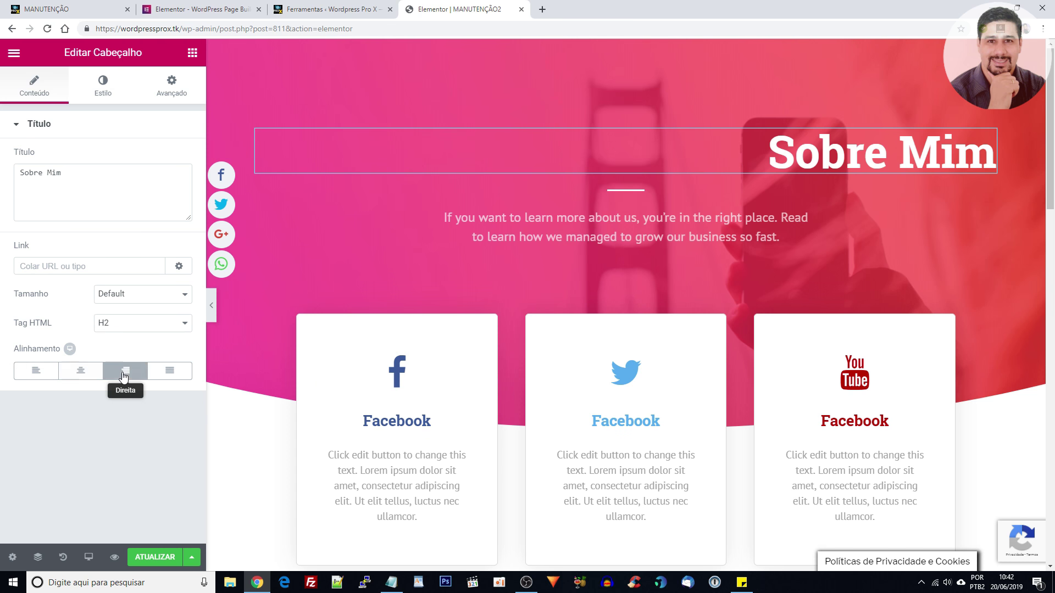
left_click(91, 374)
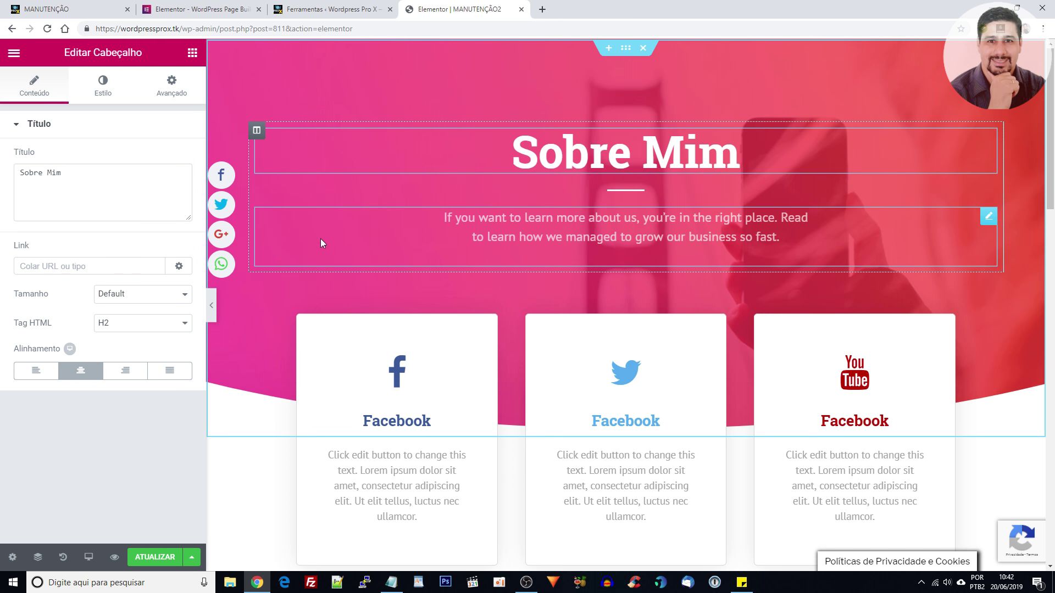
- Review the available basic widgets against the elements used throughout the inserted template, from the header to the logo carousel
left_click(192, 53)
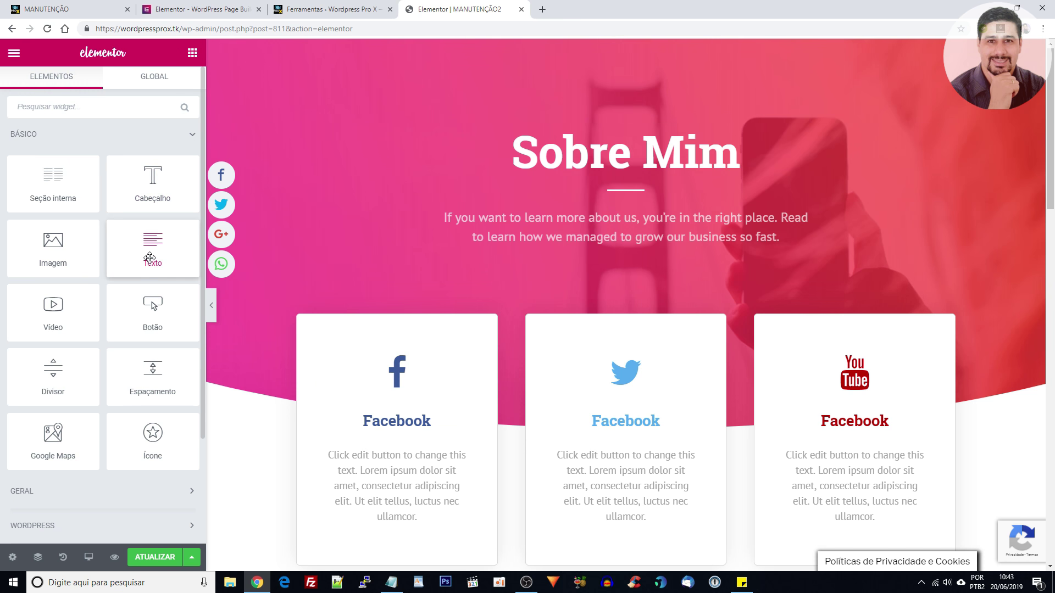
scroll(278, 258, "down", 5)
scroll(730, 259, "up", 2)
scroll(784, 273, "down", 6)
scroll(665, 314, "down", 6)
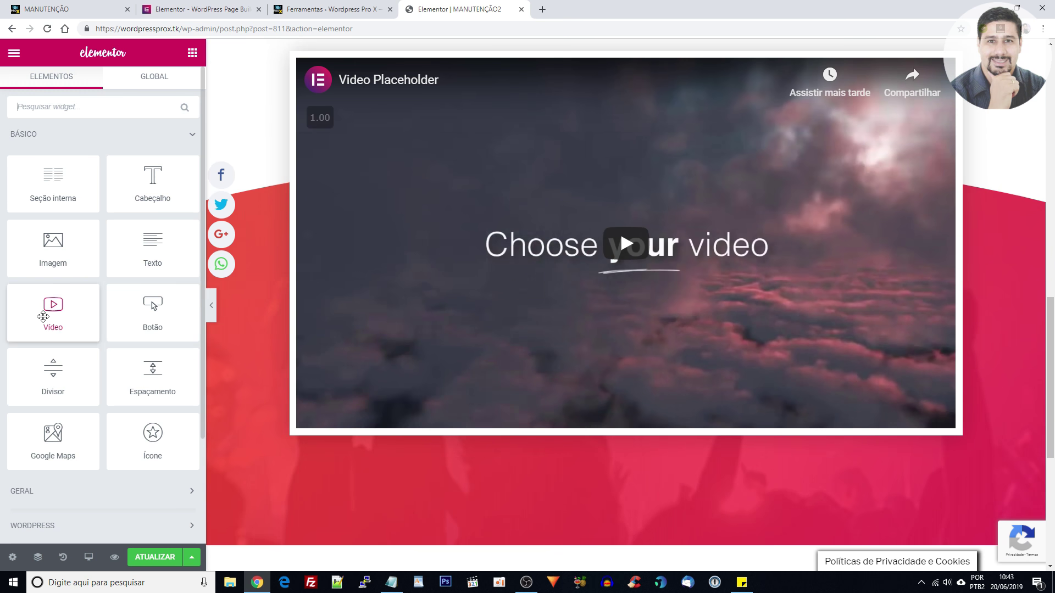
scroll(353, 299, "down", 6)
scroll(371, 303, "up", 5)
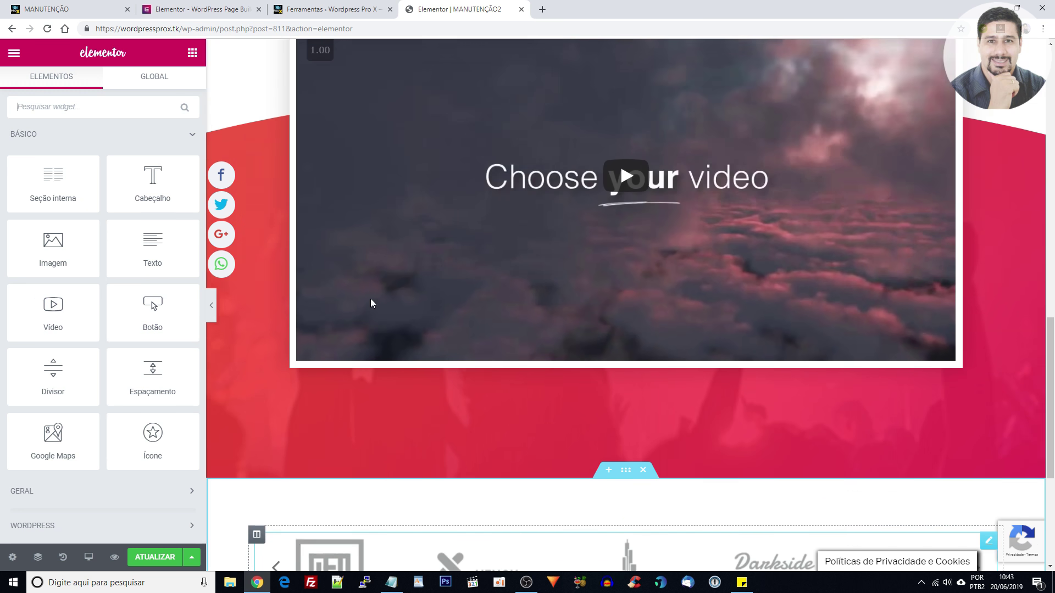
scroll(370, 298, "up", 15)
scroll(372, 299, "down", 16)
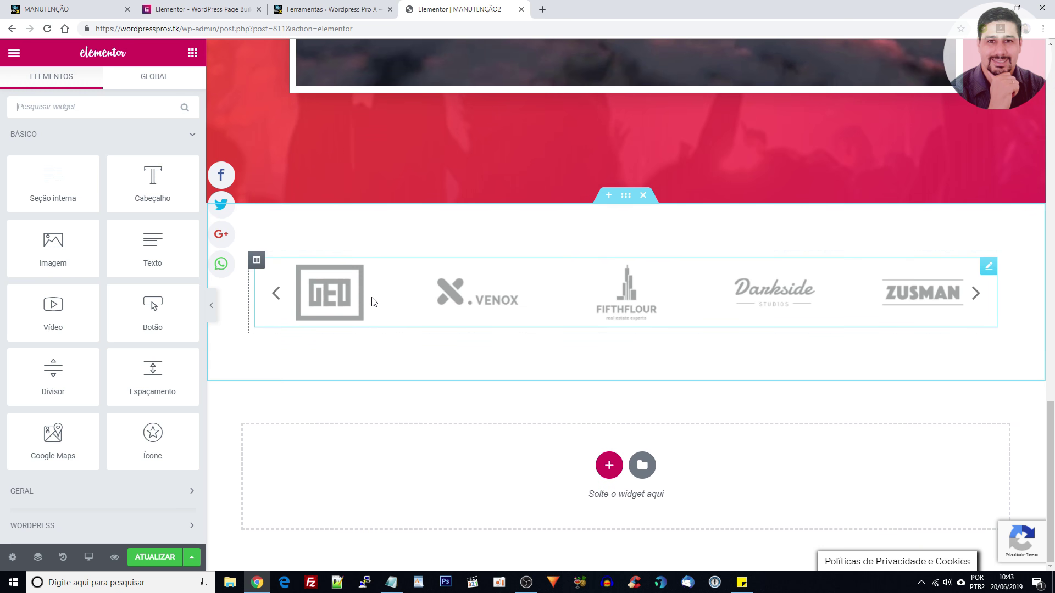
scroll(662, 299, "up", 16)
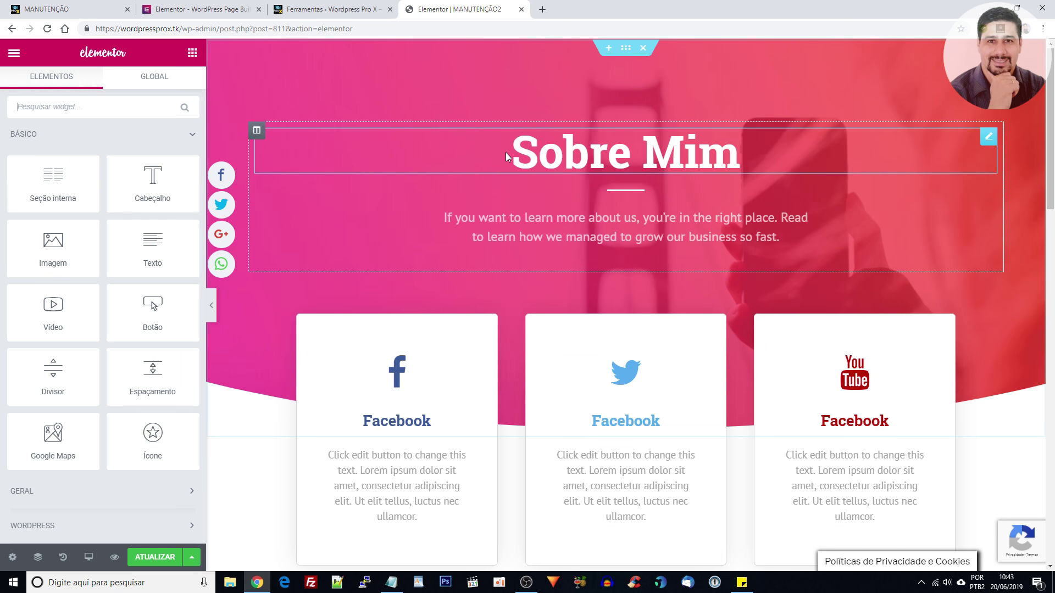
- Inspect the content settings of the "Sobre Mim" heading, the divider below it and the introductory text
left_click(989, 142)
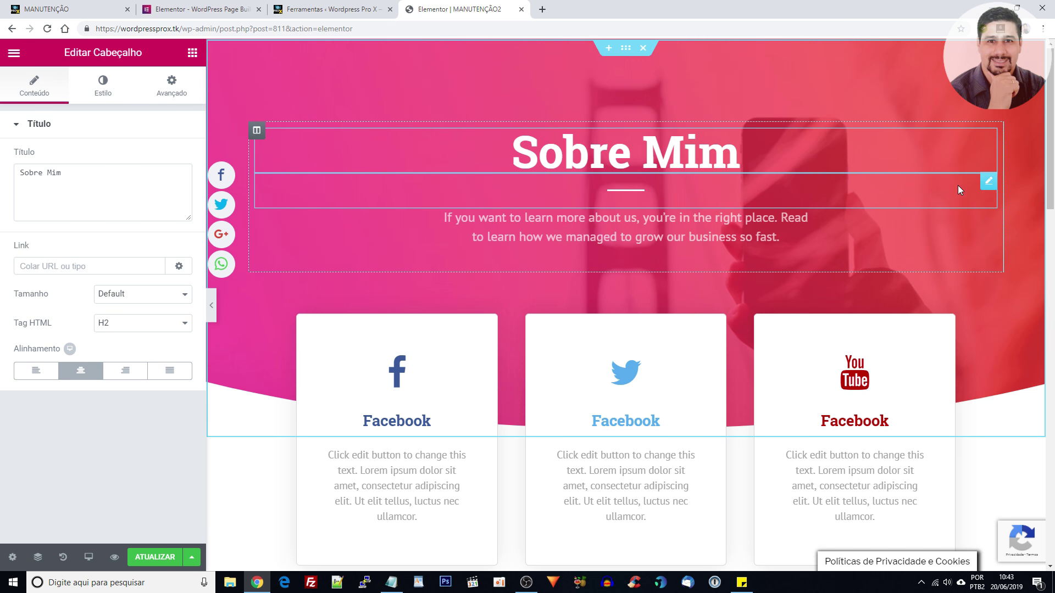
left_click(988, 181)
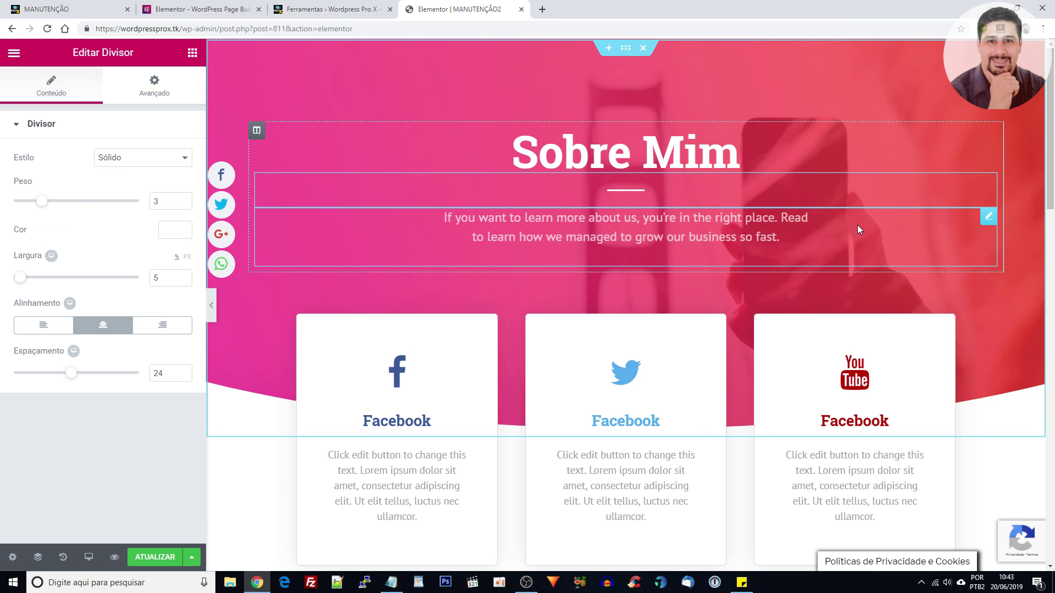
left_click(988, 218)
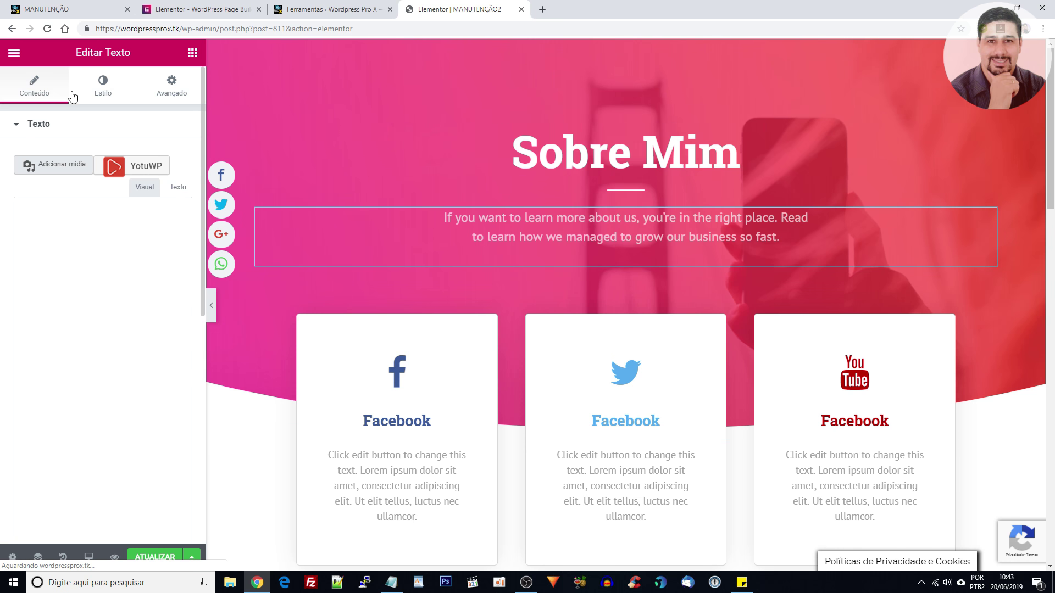
- Examine the placeholder video's source choices, playback options, style and advanced settings
scroll(525, 278, "down", 10)
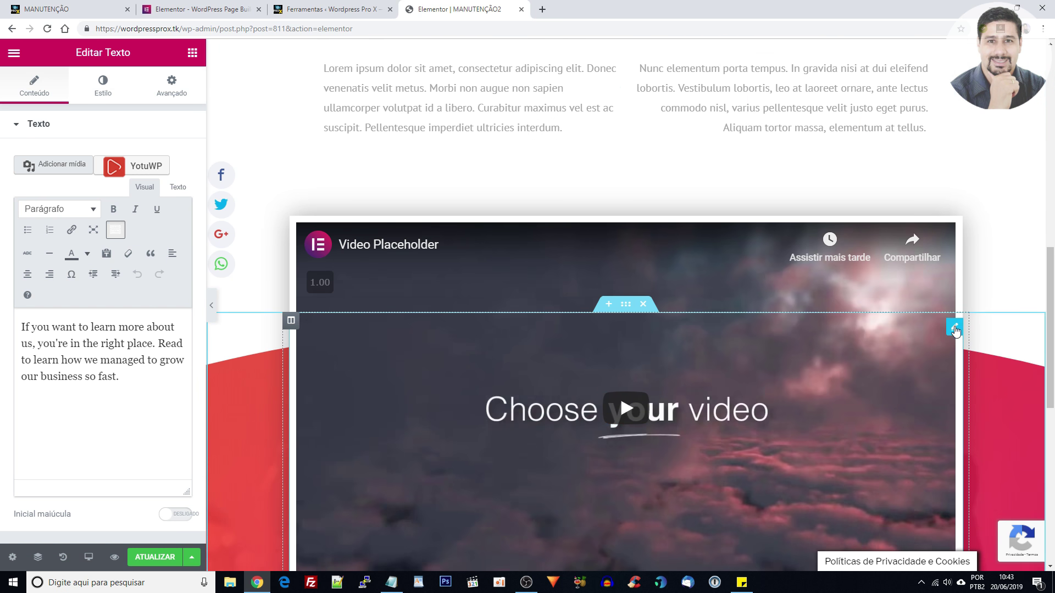
left_click(954, 330)
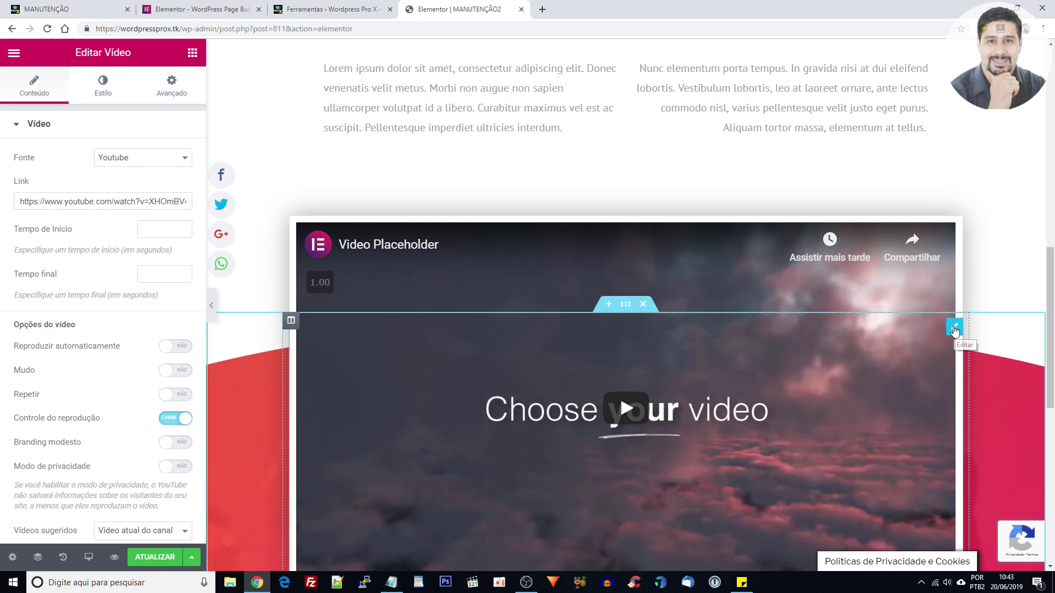
left_click(98, 202)
left_click(115, 159)
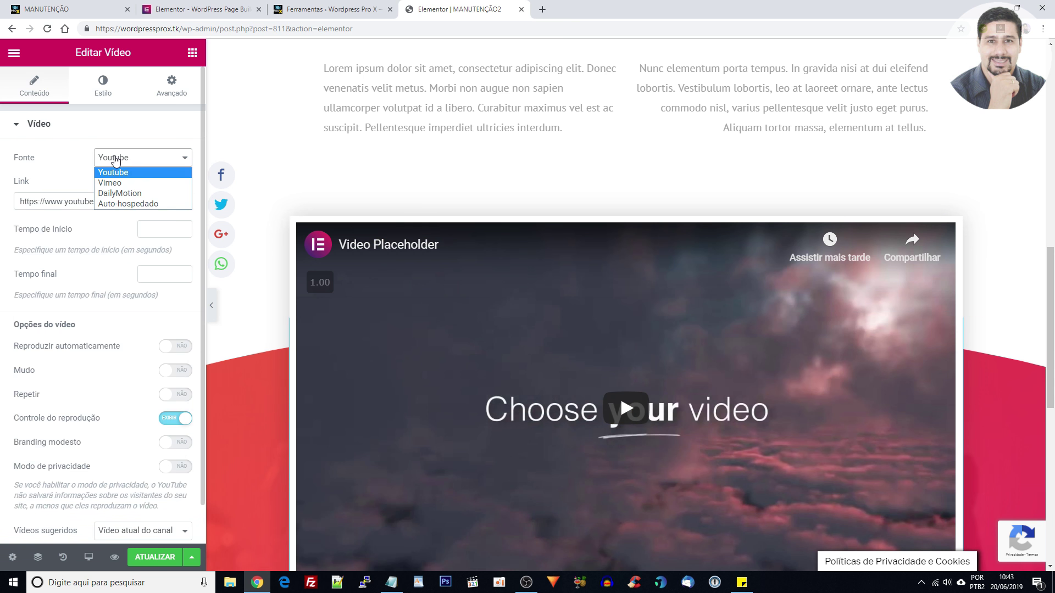
left_click(45, 168)
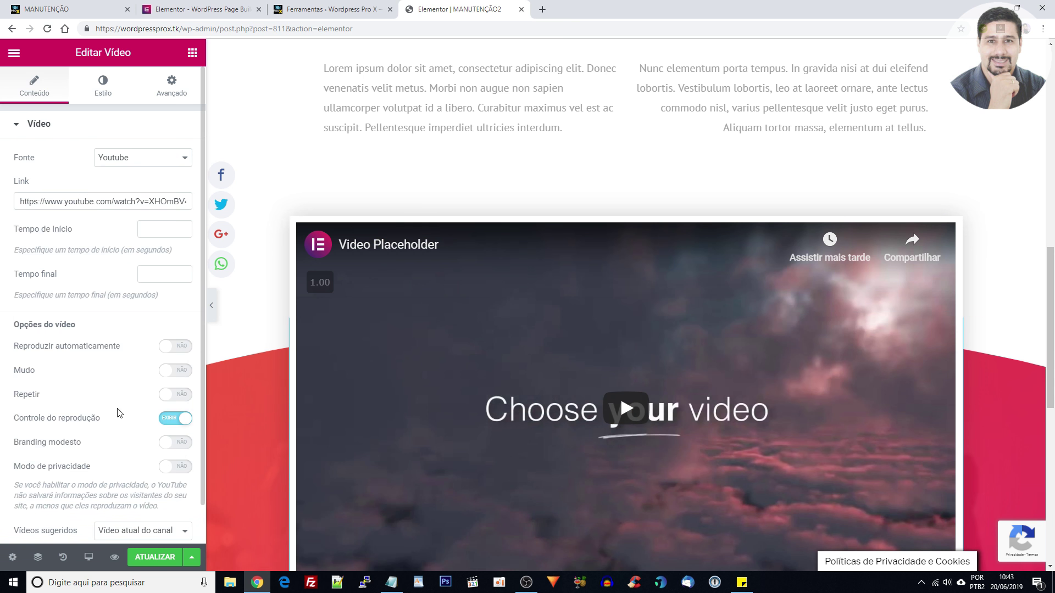
scroll(117, 418, "down", 1)
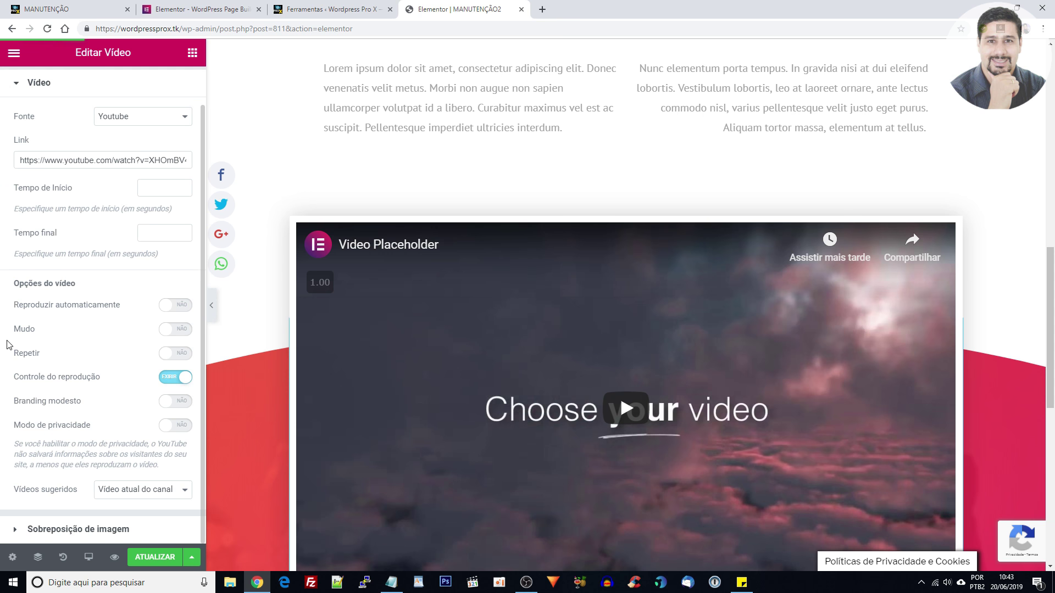
scroll(77, 374, "up", 1)
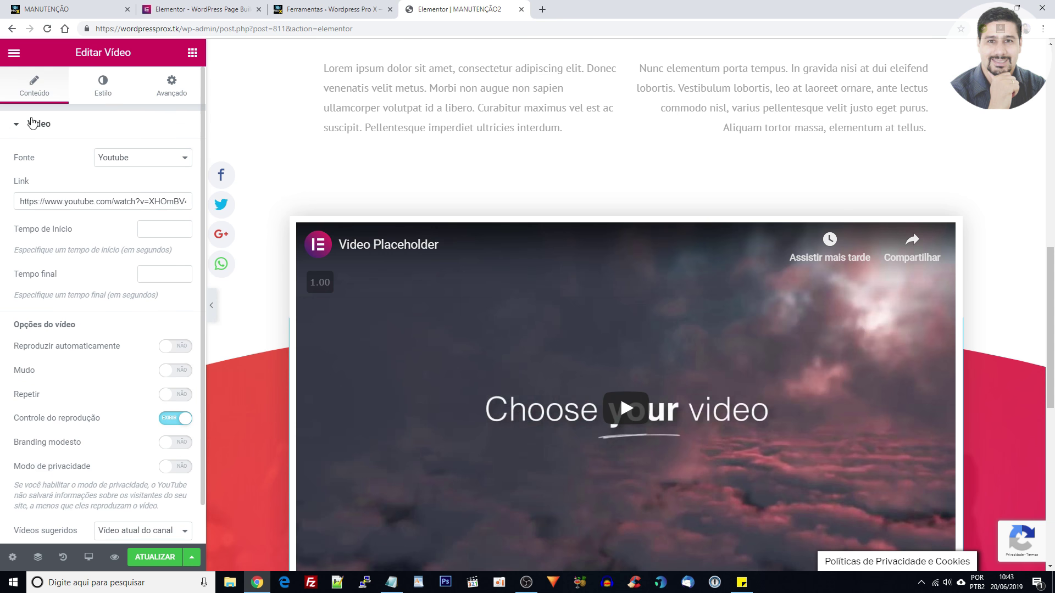
left_click(102, 88)
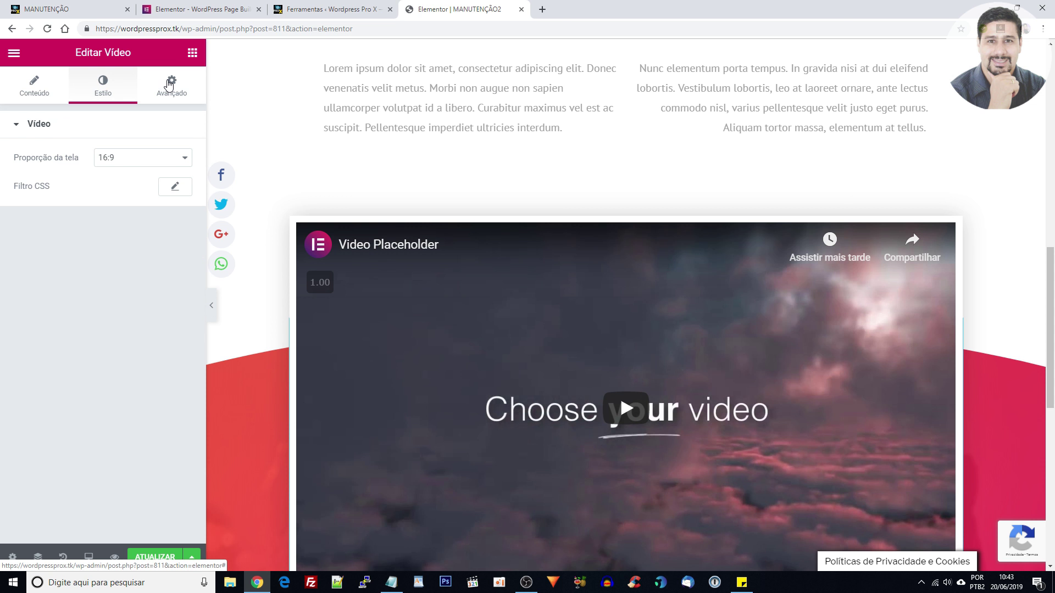
left_click(172, 87)
left_click(116, 90)
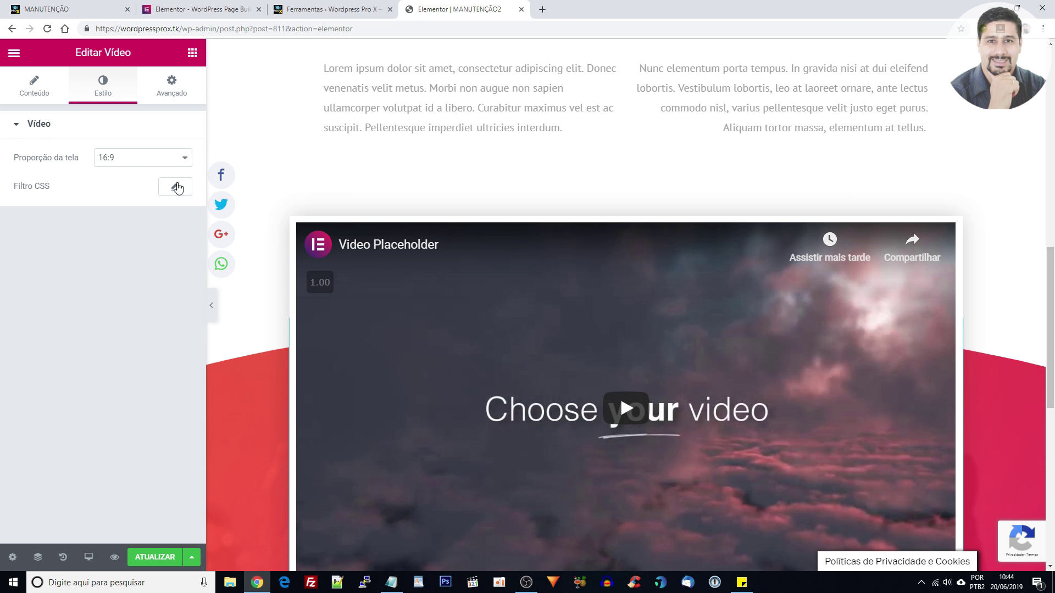
- Adjust the placeholder video's CSS filter with brightness 86, contrast 172, mid-range saturation and a hue shifted to blue
left_click(177, 188)
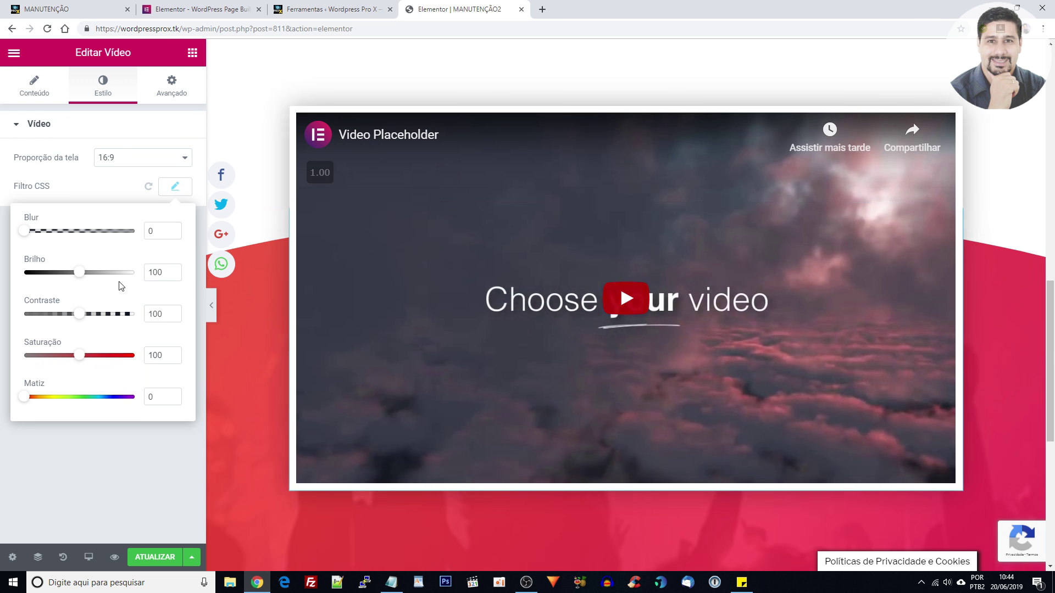
left_click_drag(33, 236, 73, 277)
left_click_drag(80, 314, 124, 324)
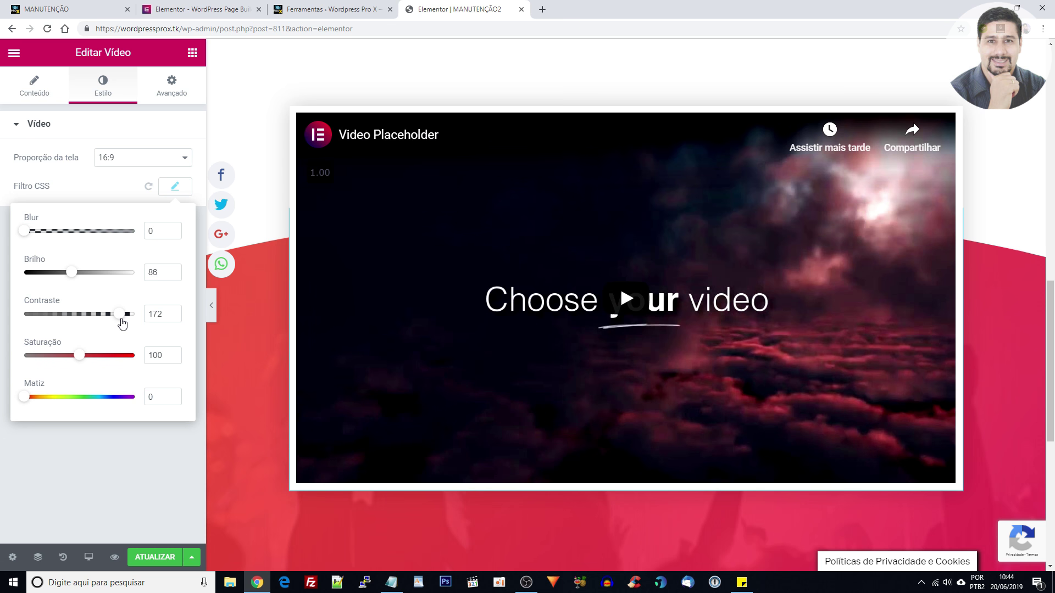
left_click_drag(84, 357, 24, 365)
left_click_drag(25, 400, 90, 419)
left_click(81, 358)
left_click(117, 97)
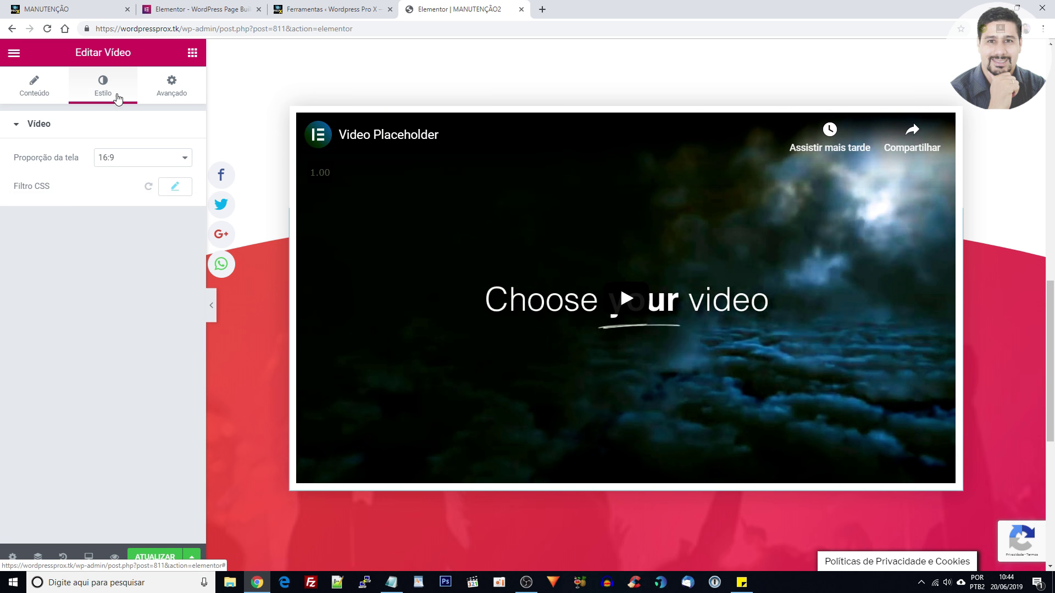
left_click(168, 89)
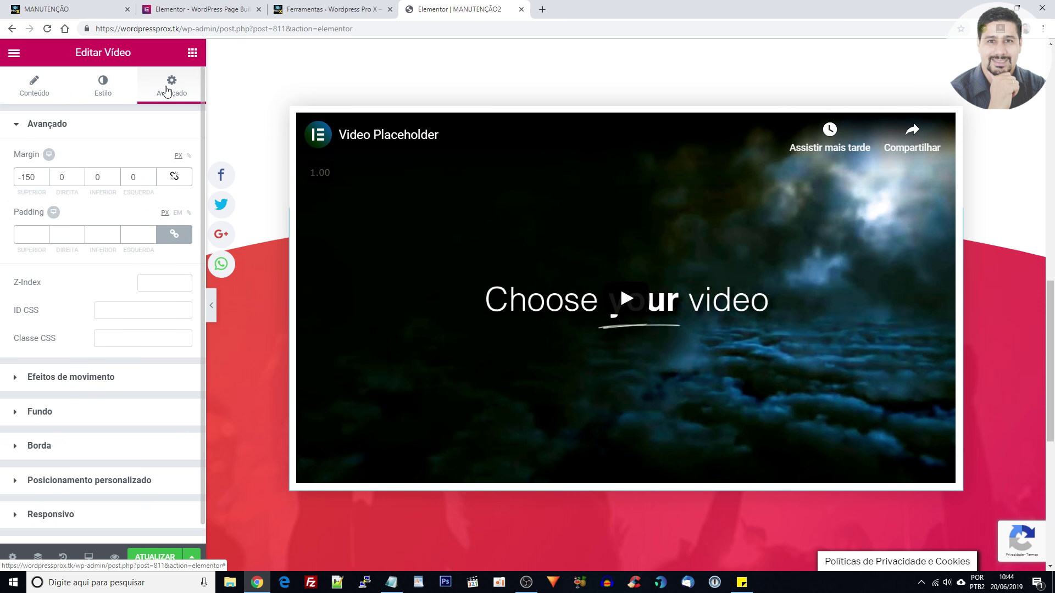
left_click(41, 74)
- Compare the layout, style and advanced settings of the header column with those of the "Sobre Mim" heading
scroll(395, 271, "up", 10)
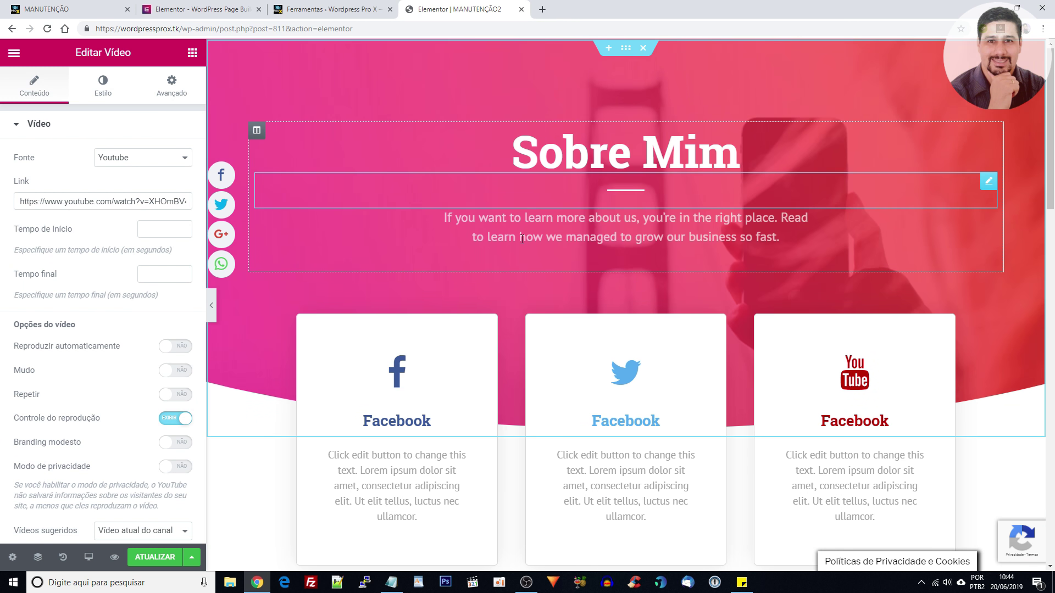
left_click(256, 132)
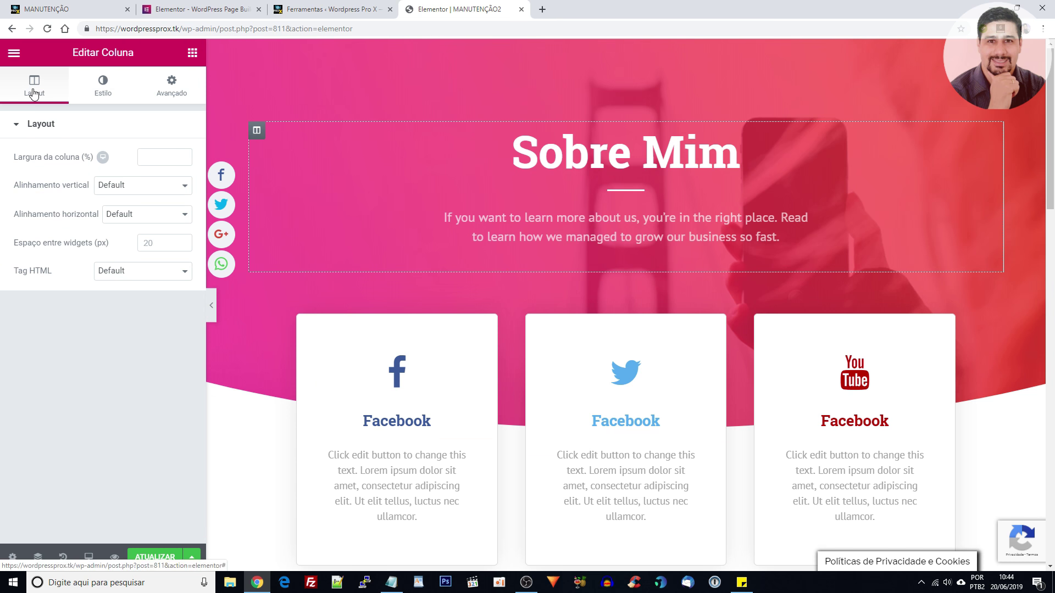
left_click(103, 93)
left_click(170, 90)
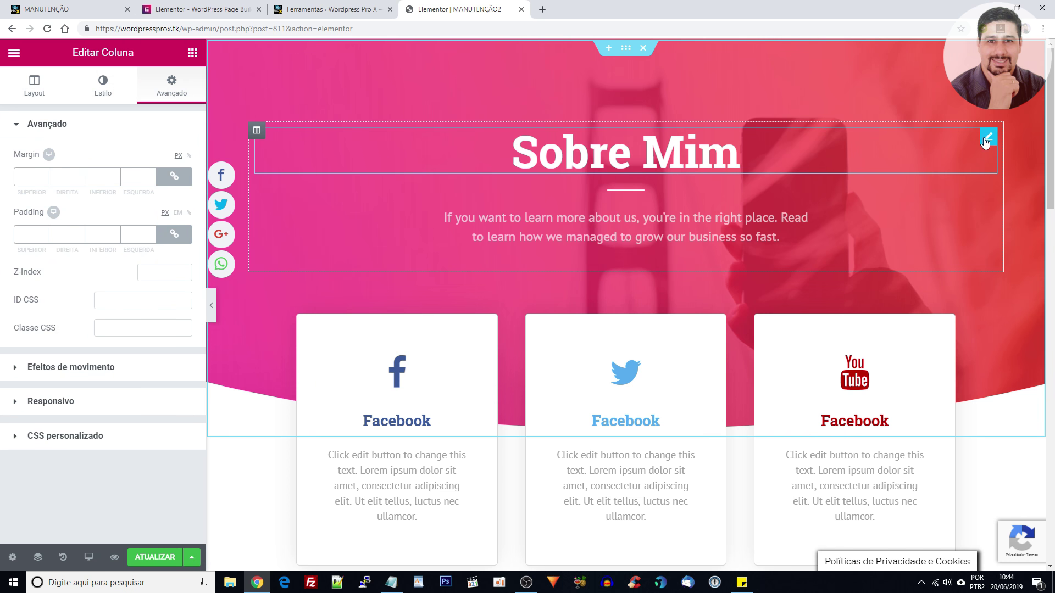
left_click(986, 139)
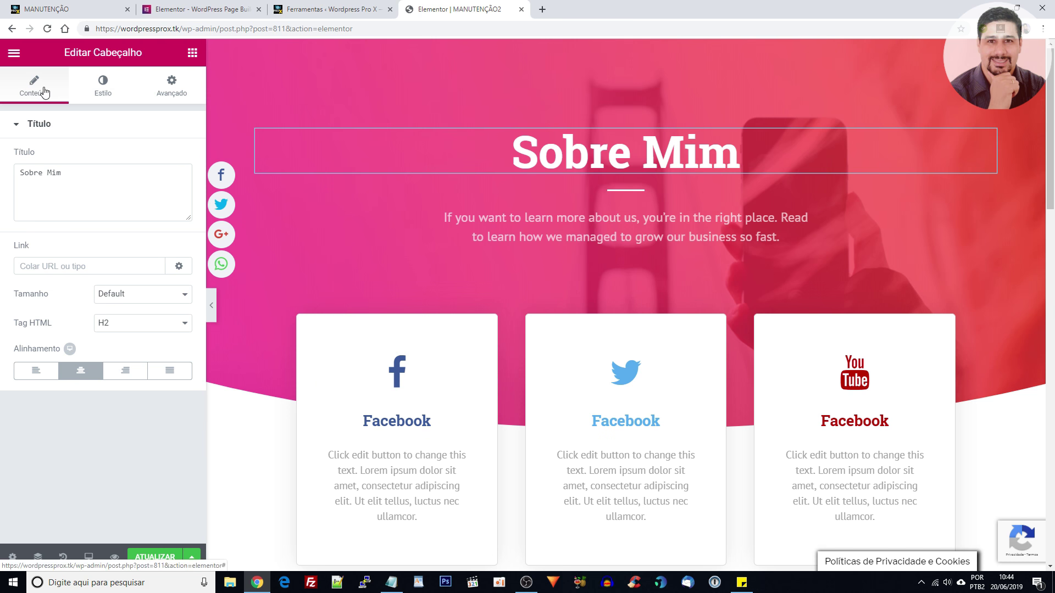
left_click(108, 89)
left_click(171, 91)
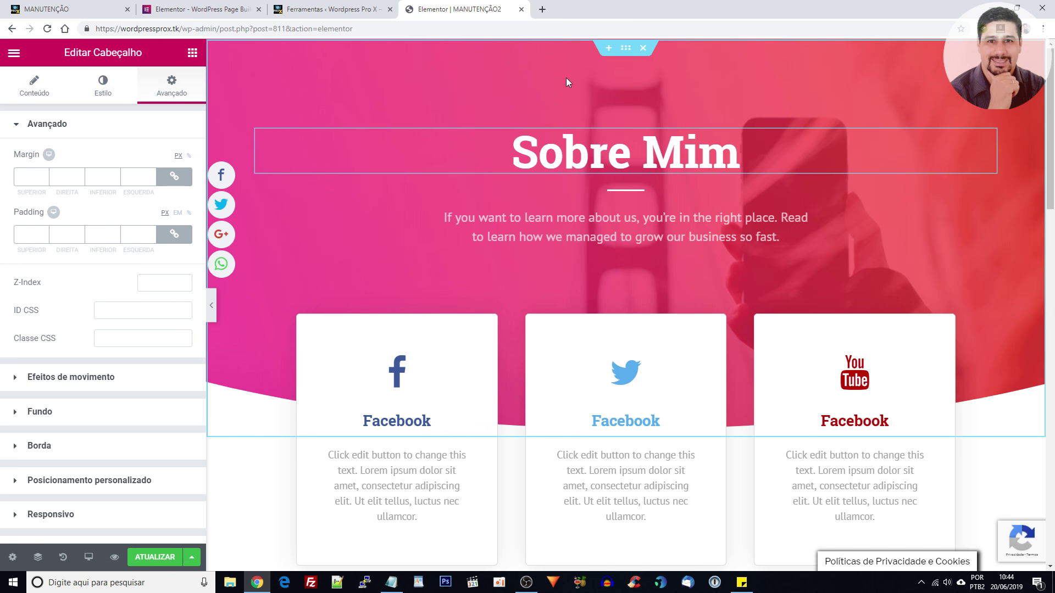
- Examine the header section's layout, style and advanced settings, and view the page briefly without the editing panel
left_click(625, 50)
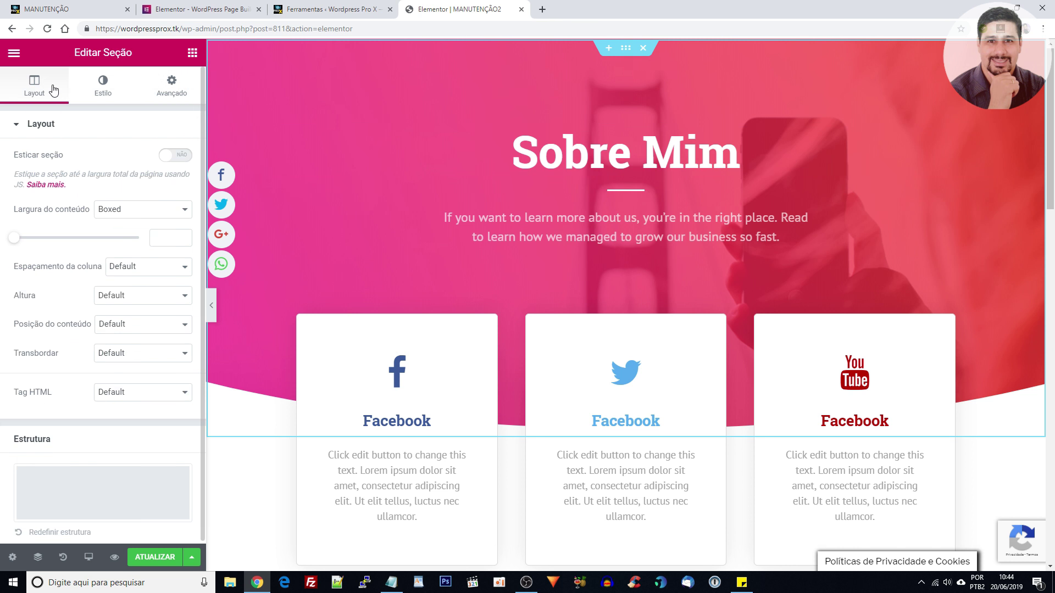
left_click(101, 89)
left_click(171, 93)
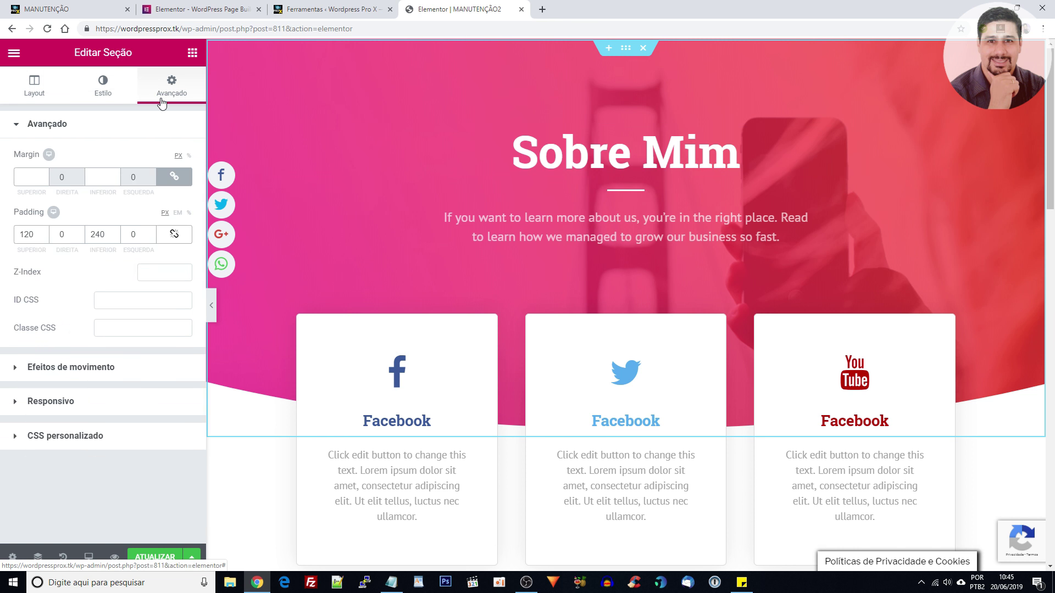
left_click(104, 94)
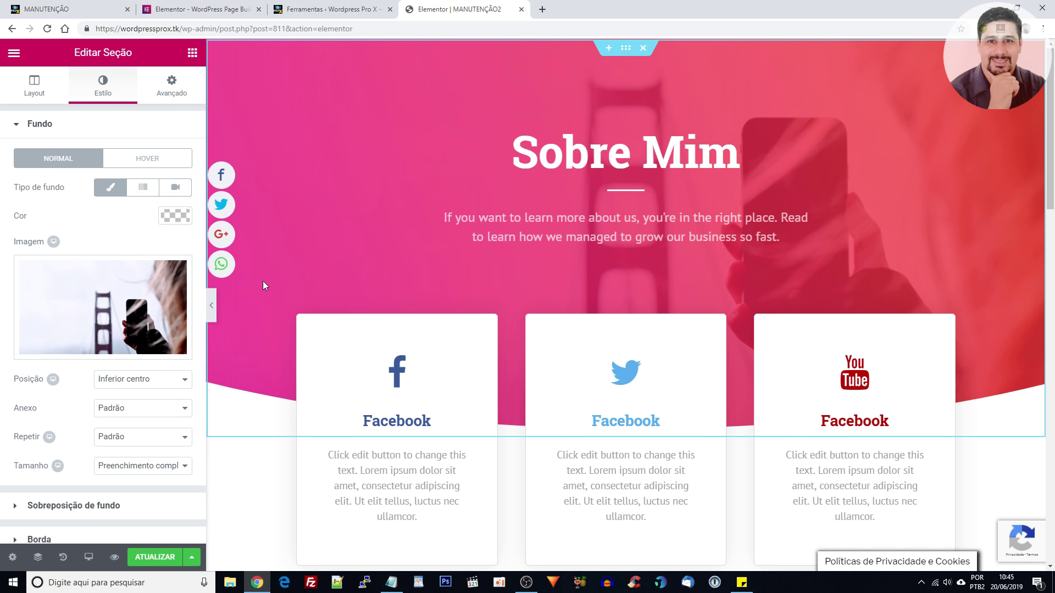
left_click(209, 307)
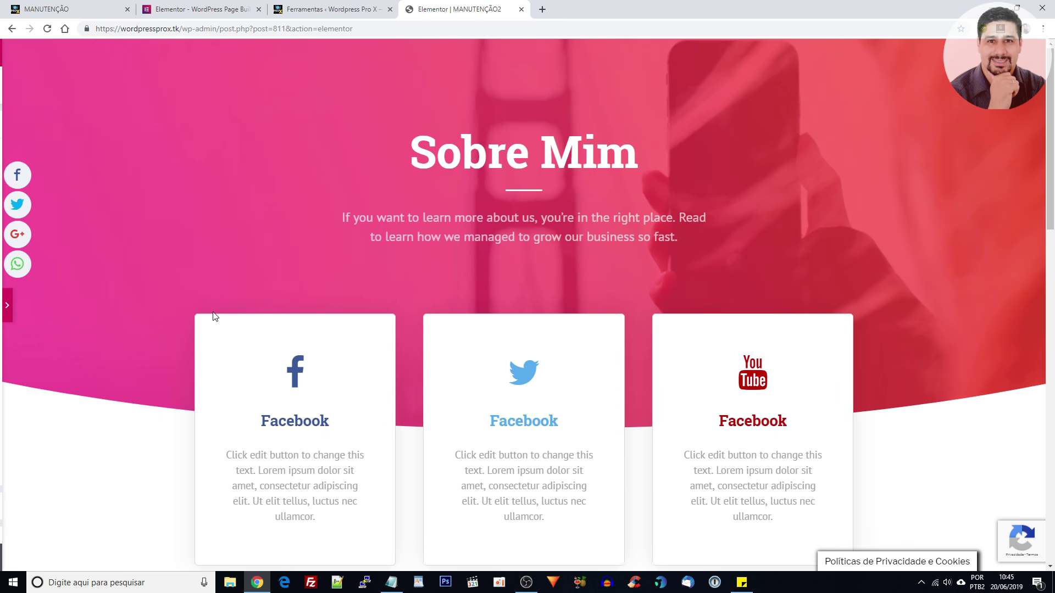
left_click(7, 316)
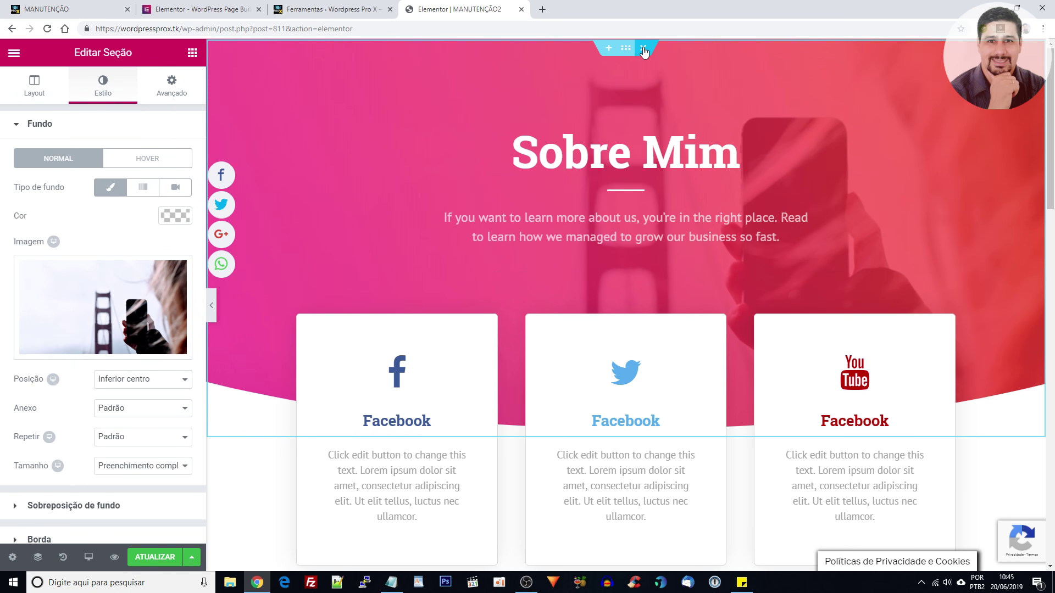
- Delete the "Sobre Mim" header section and the social network cards section below it
left_click(643, 50)
left_click(644, 49)
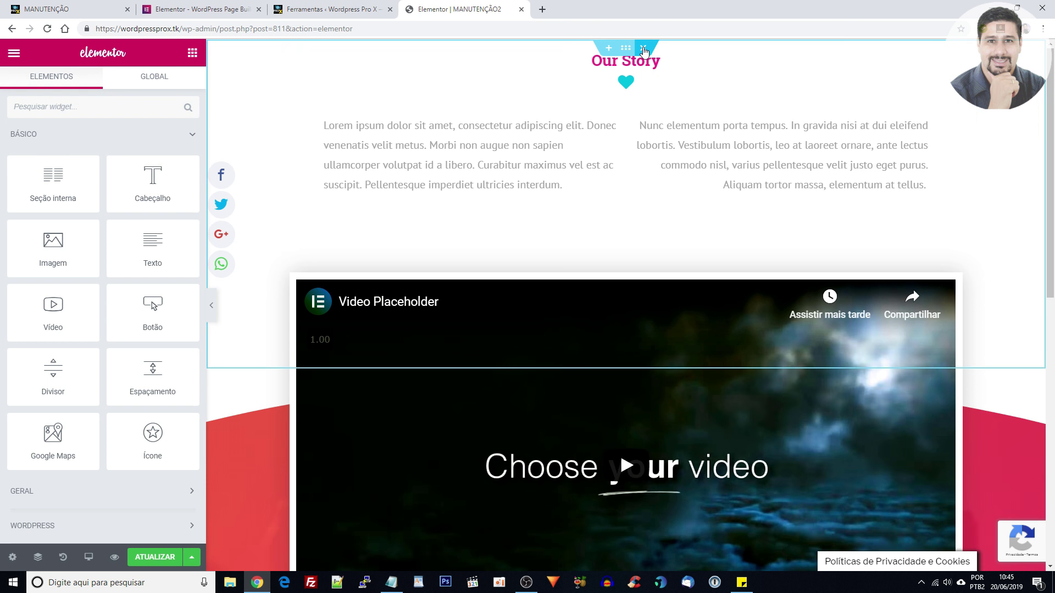
- Review the content, style and advanced settings of the "Nunc elementum" text widget in the "Our Story" section
left_click(682, 127)
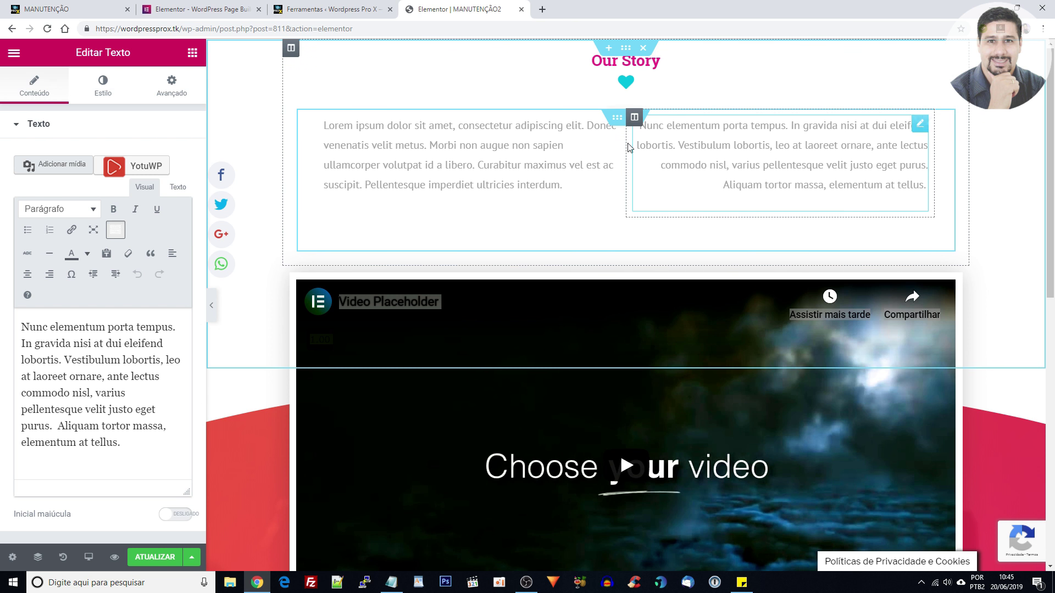
left_click(96, 94)
left_click(171, 88)
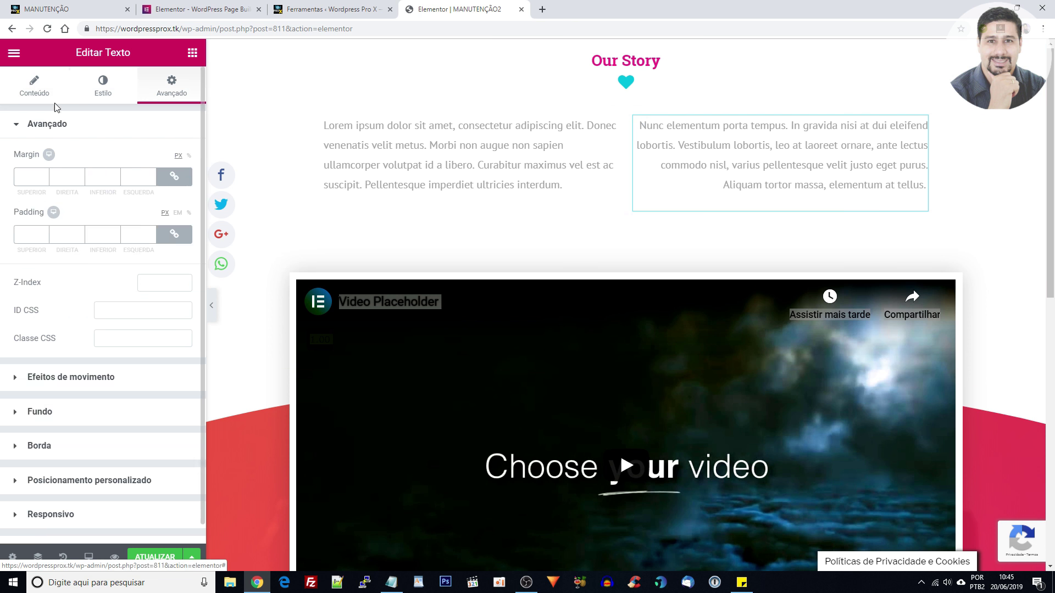
left_click(22, 91)
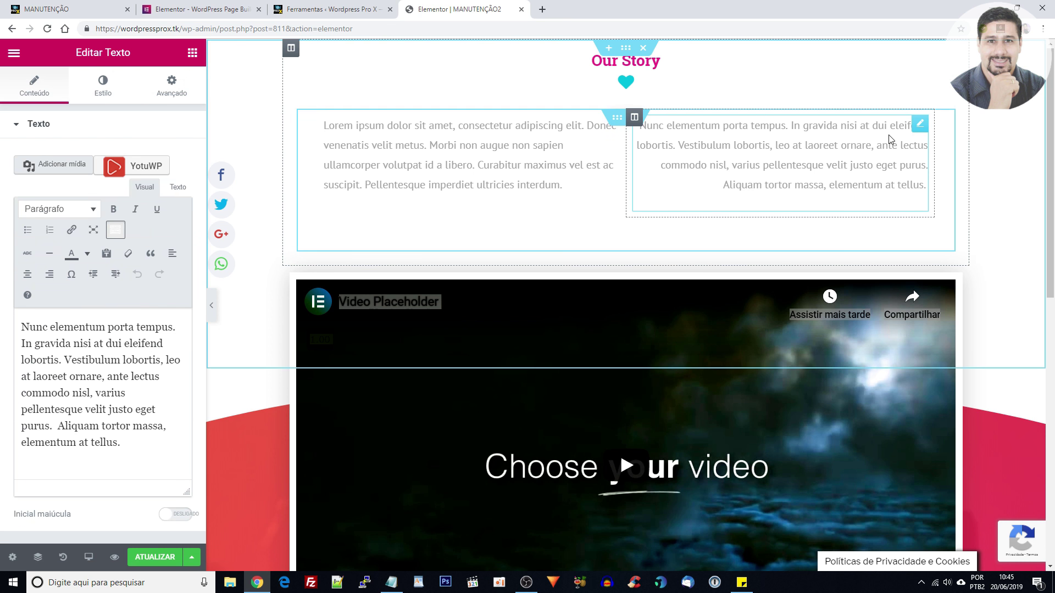
- Duplicate the "Nunc elementum" text widget twice within its column
right_click(926, 133)
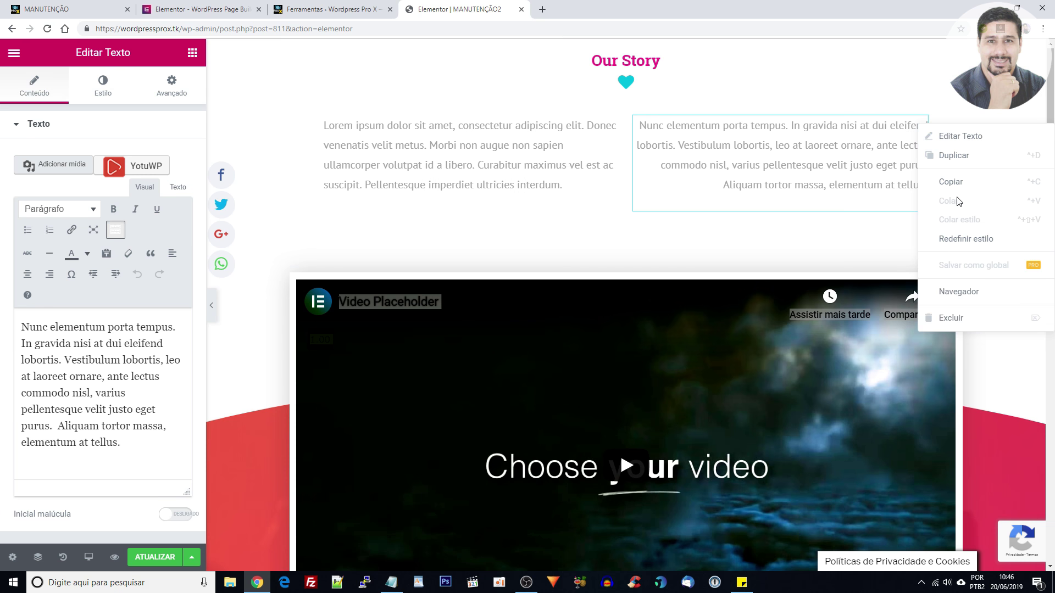
left_click(955, 157)
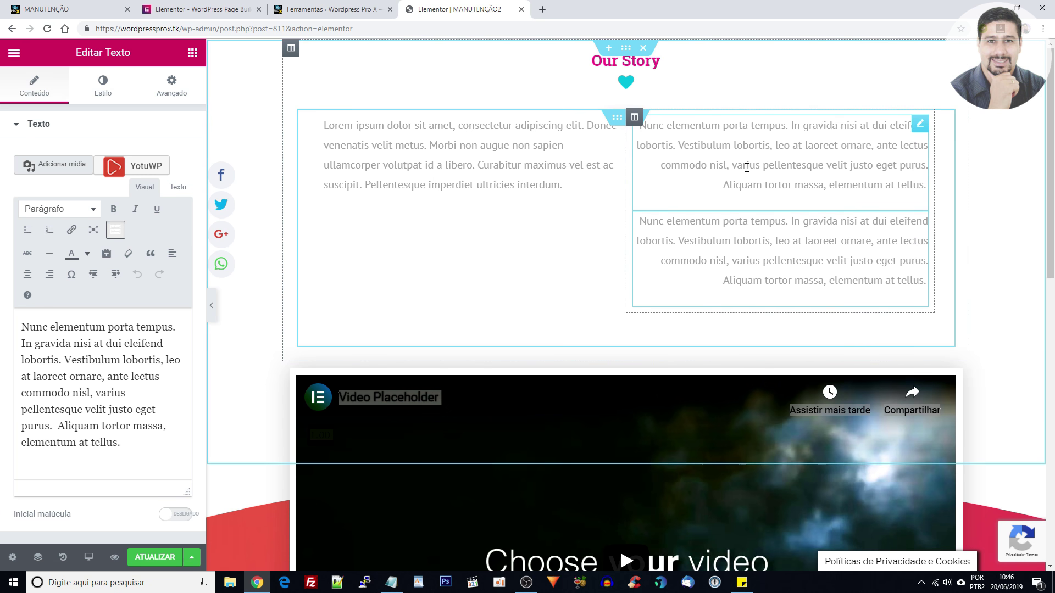
right_click(916, 220)
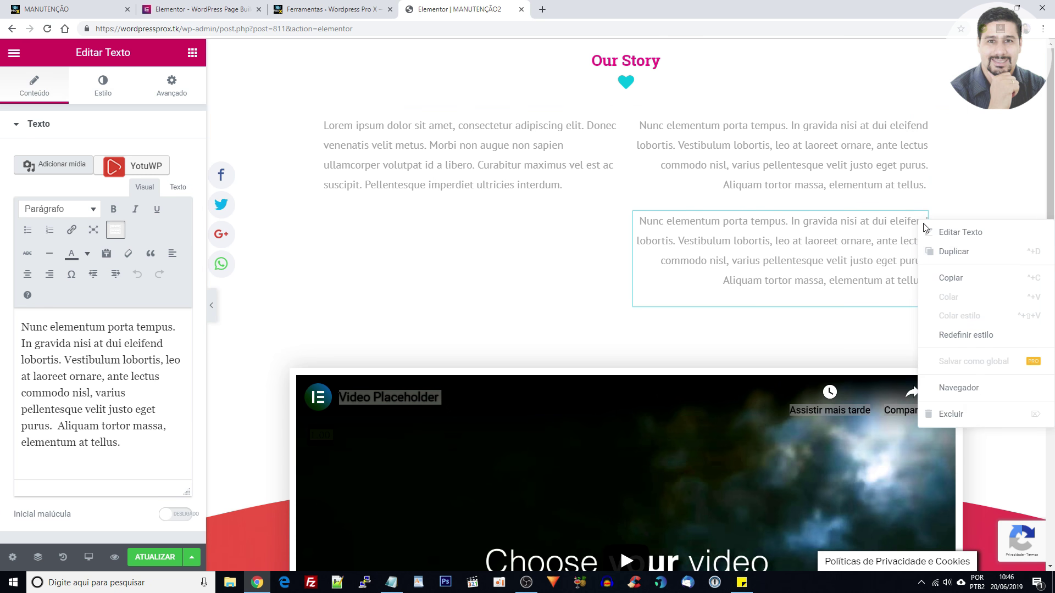
left_click(946, 252)
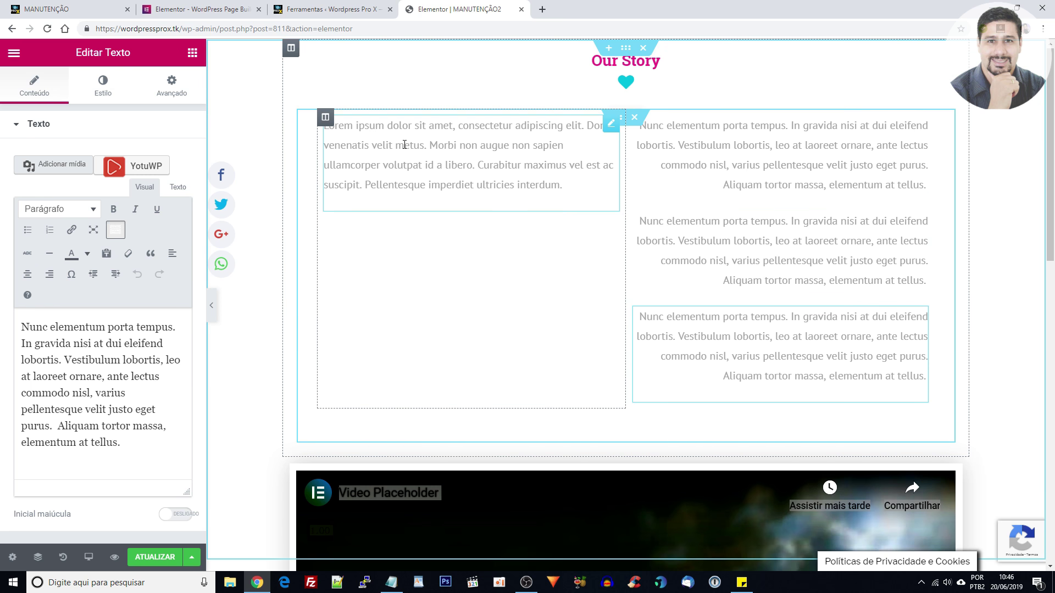
- Make the passage from "isl, varius" to "tortor m" bold in the first "Nunc elementum" paragraph
left_click(720, 144)
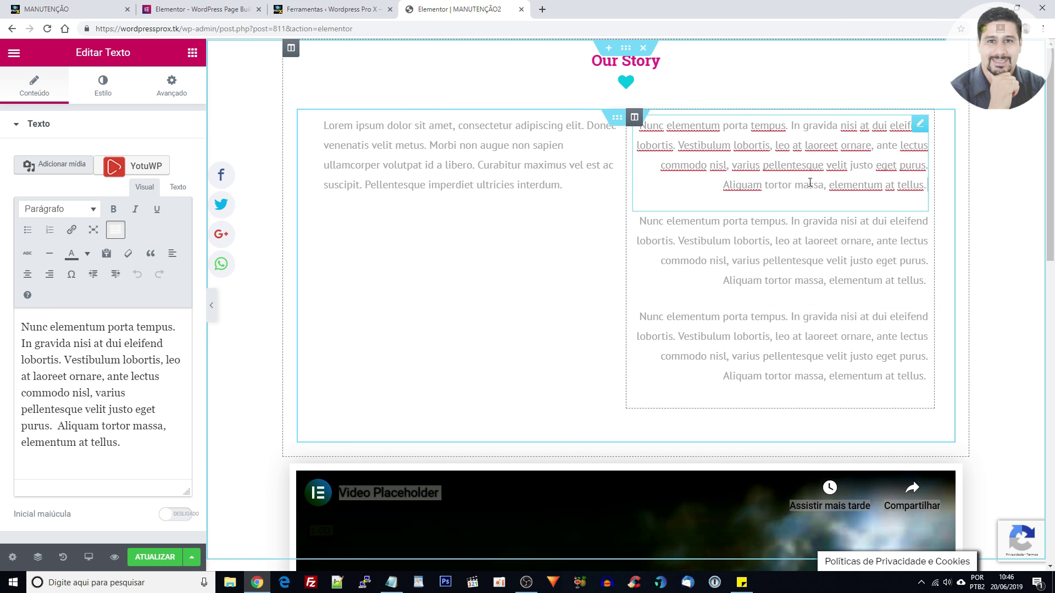
right_click(913, 135)
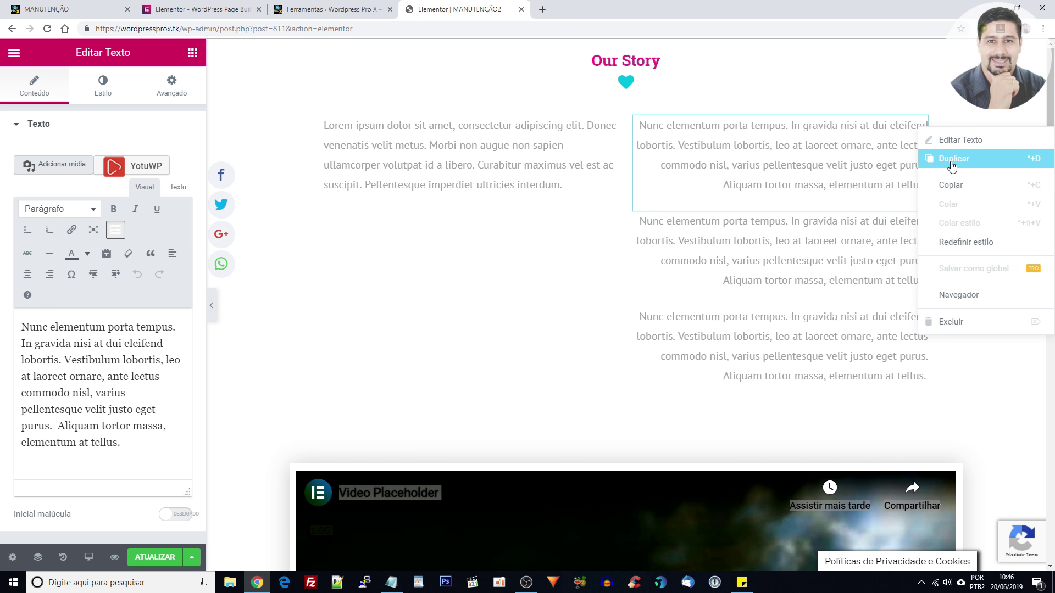
left_click(951, 144)
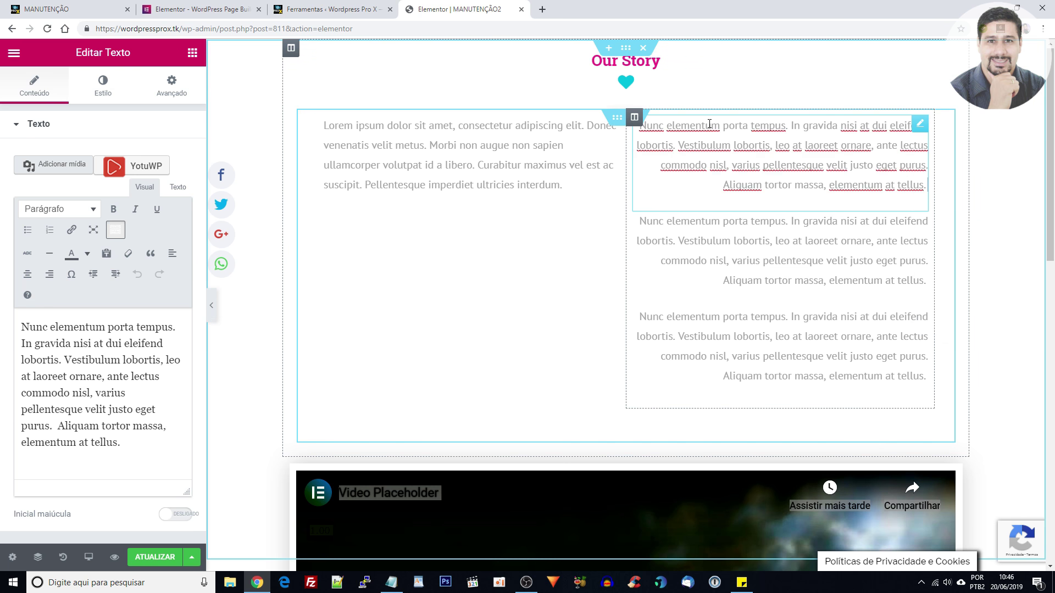
left_click_drag(720, 159, 795, 185)
left_click(747, 141)
left_click(680, 142)
- Open the link entry for "Vestibulu" and insert "fdddfdfd" after "gravida" in the same paragraph
left_click_drag(680, 142, 722, 144)
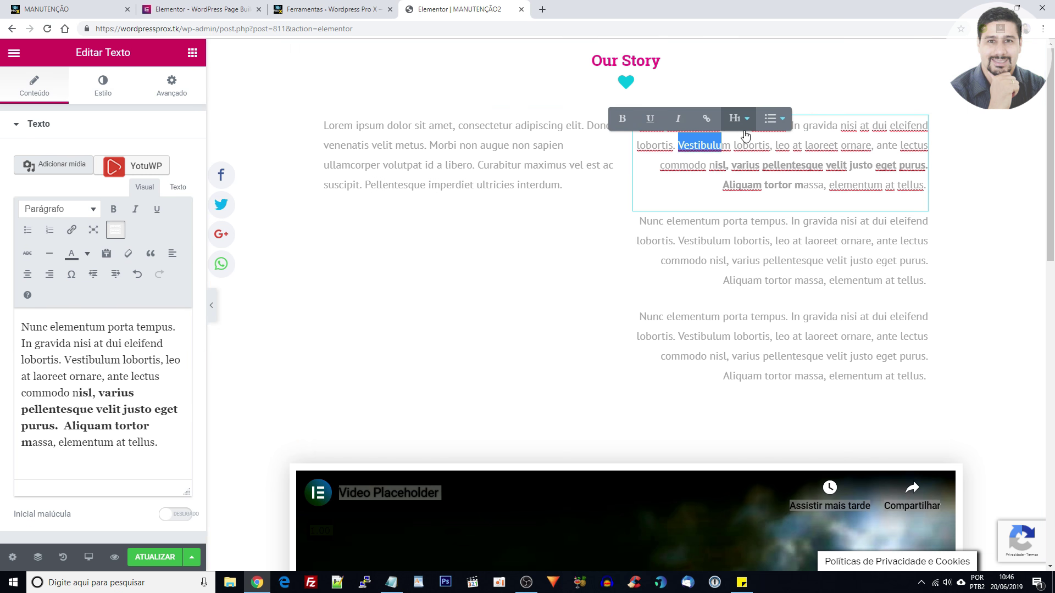
left_click(709, 119)
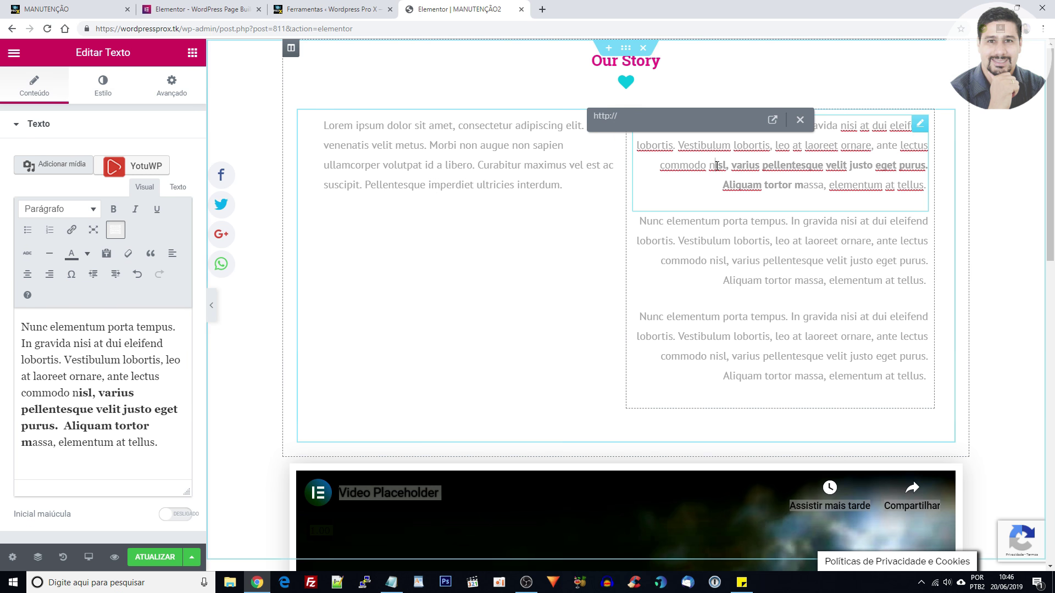
left_click(82, 338)
type("fdddfdfd")
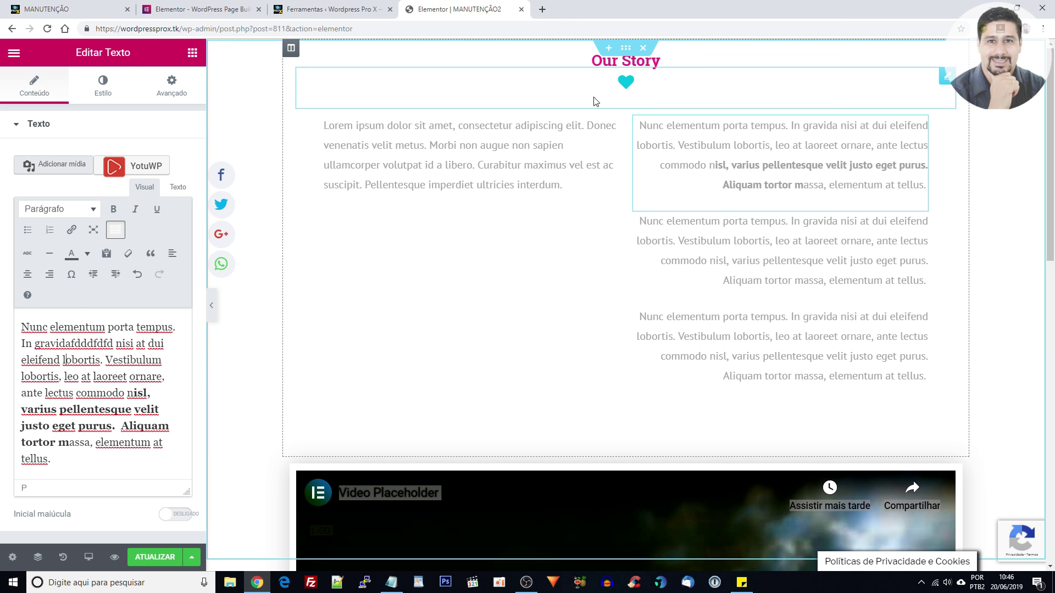
- Delete the "Our Story" section and all remaining sections below it, and update the emptied page
left_click(643, 49)
left_click(643, 50)
left_click(643, 50)
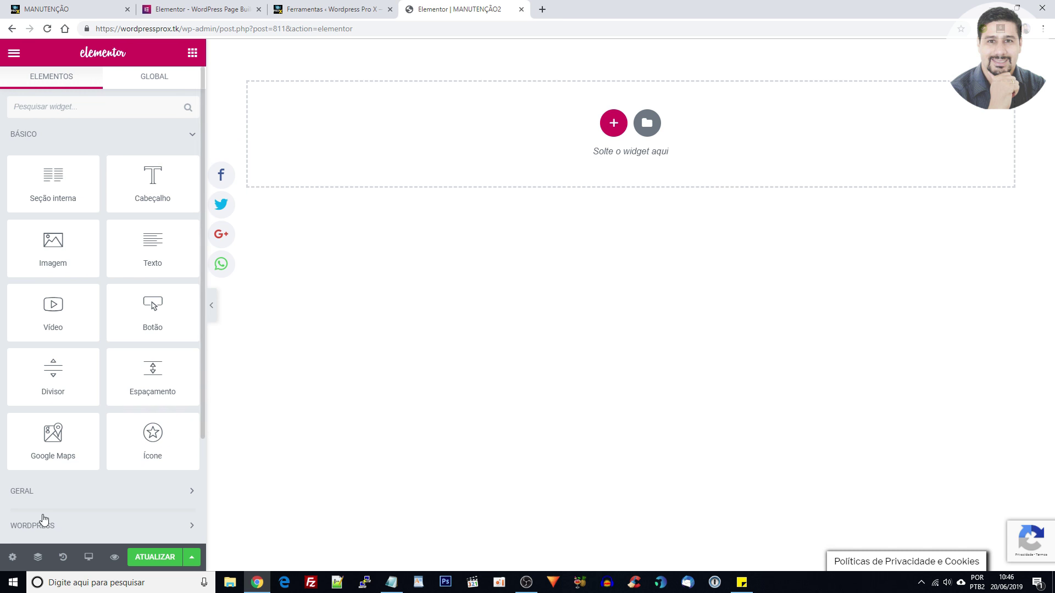
left_click(156, 560)
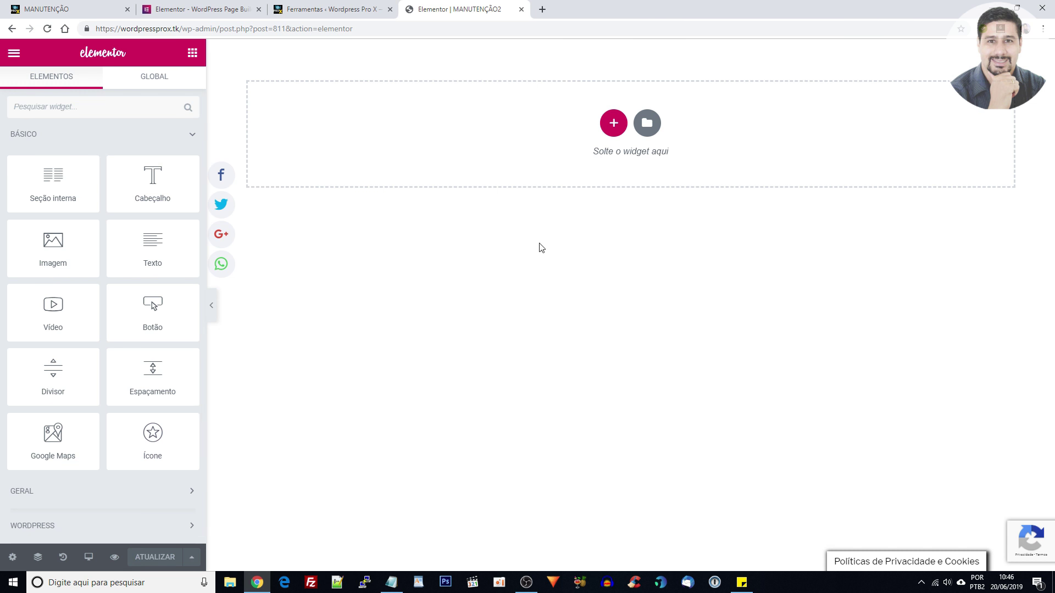
- Add a single-column section and give it a minimum height of 800 px
left_click(613, 125)
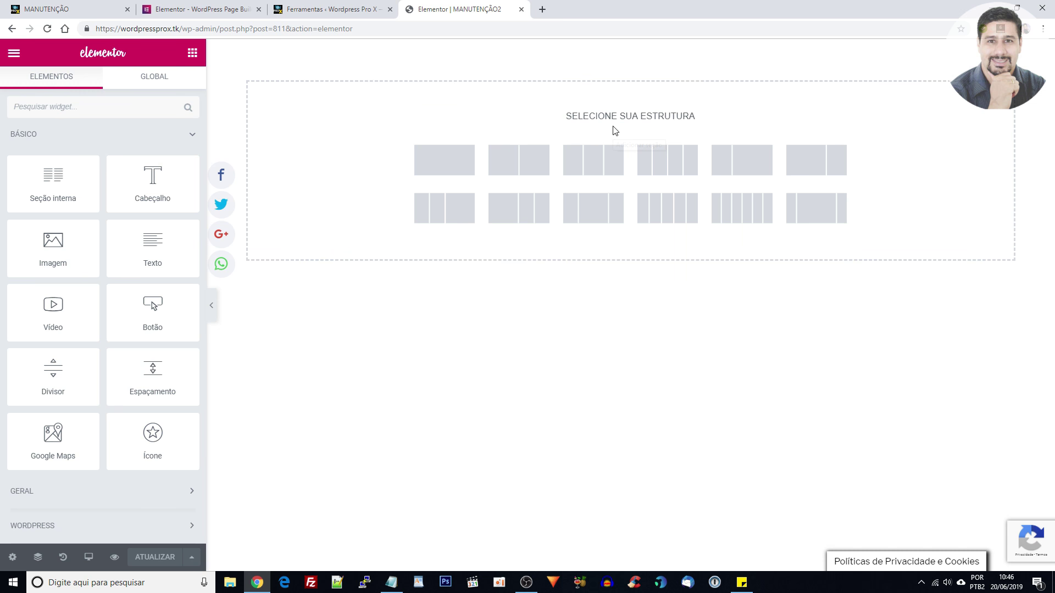
left_click(445, 160)
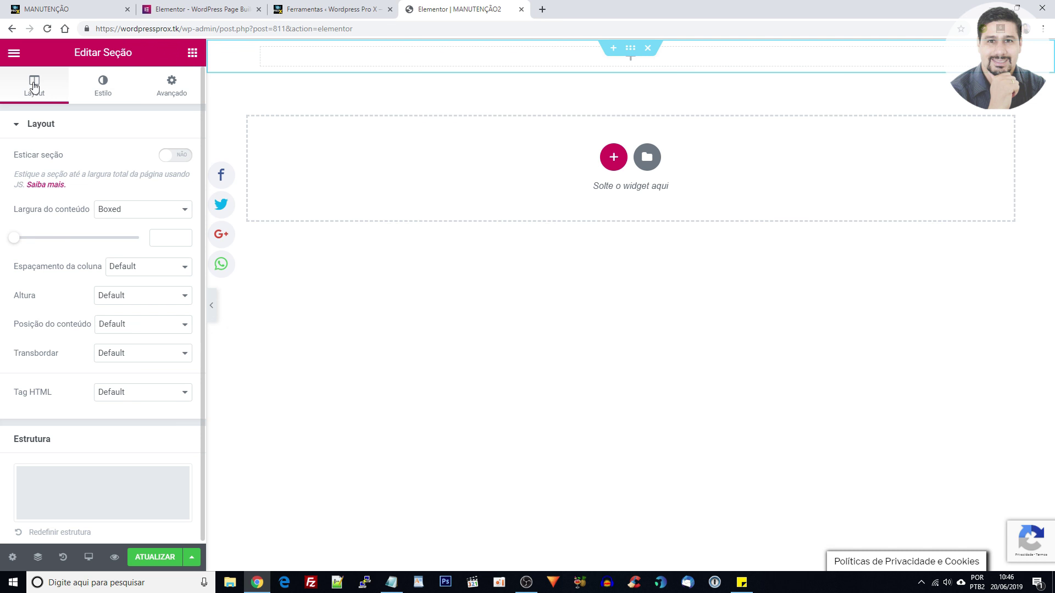
left_click(126, 298)
left_click(120, 331)
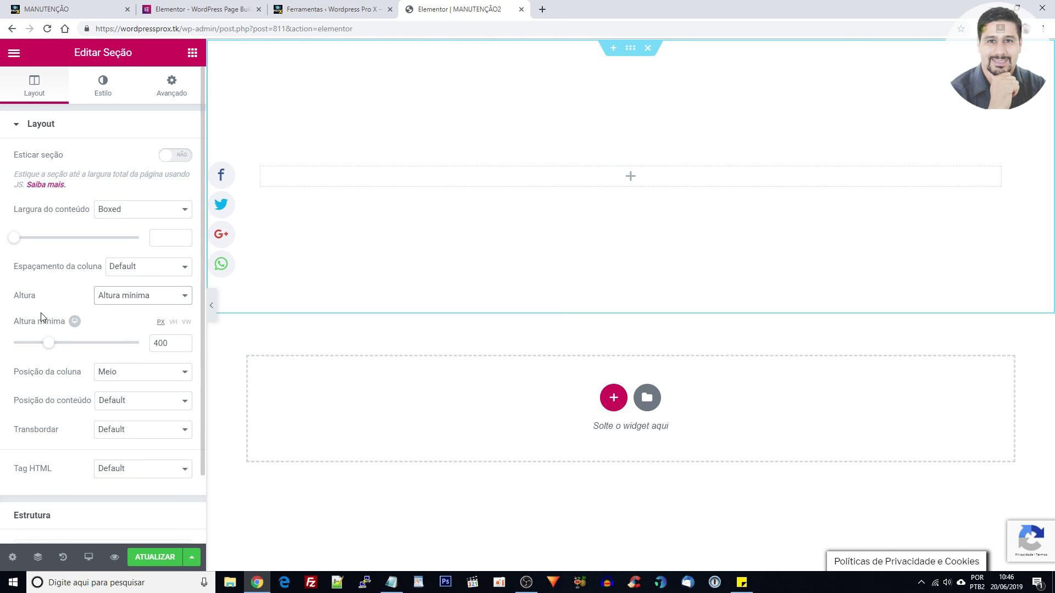
left_click_drag(158, 343, 145, 347)
type("8")
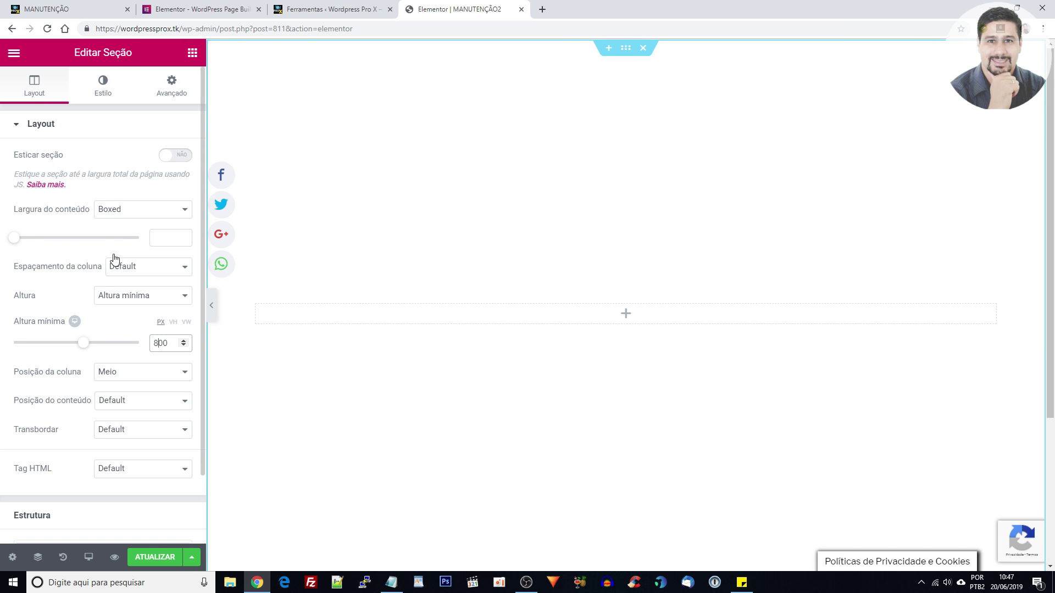
- Give the section a classic background in the dark blue-grey colour #384751
left_click(107, 87)
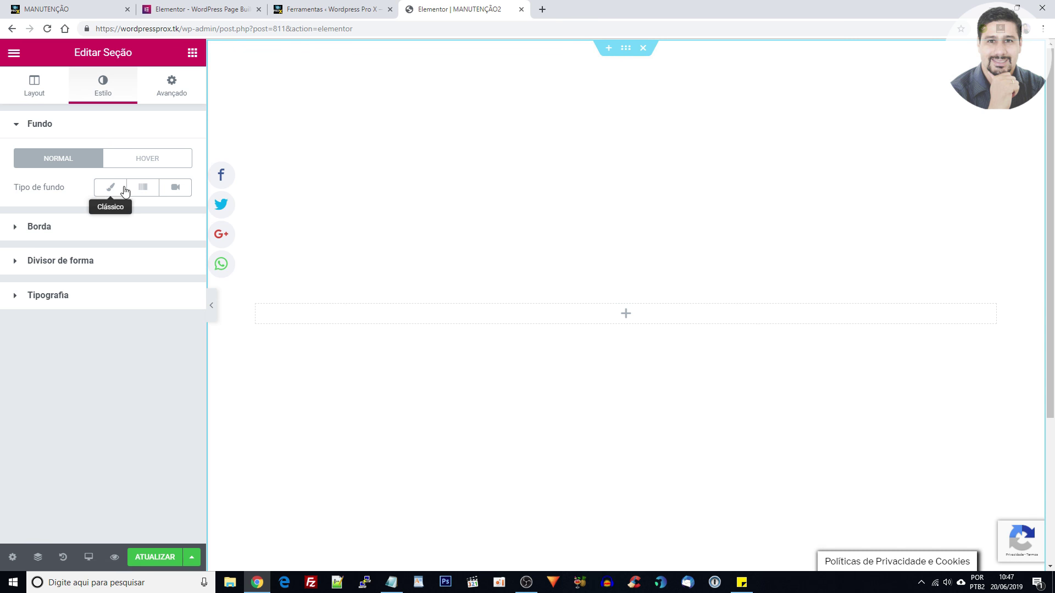
left_click(116, 192)
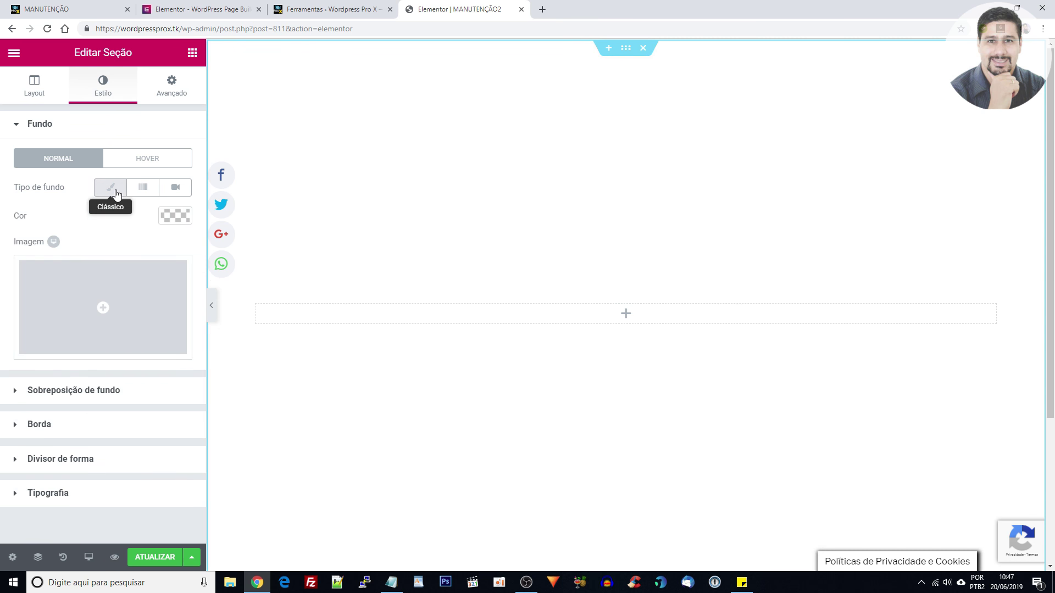
left_click(172, 217)
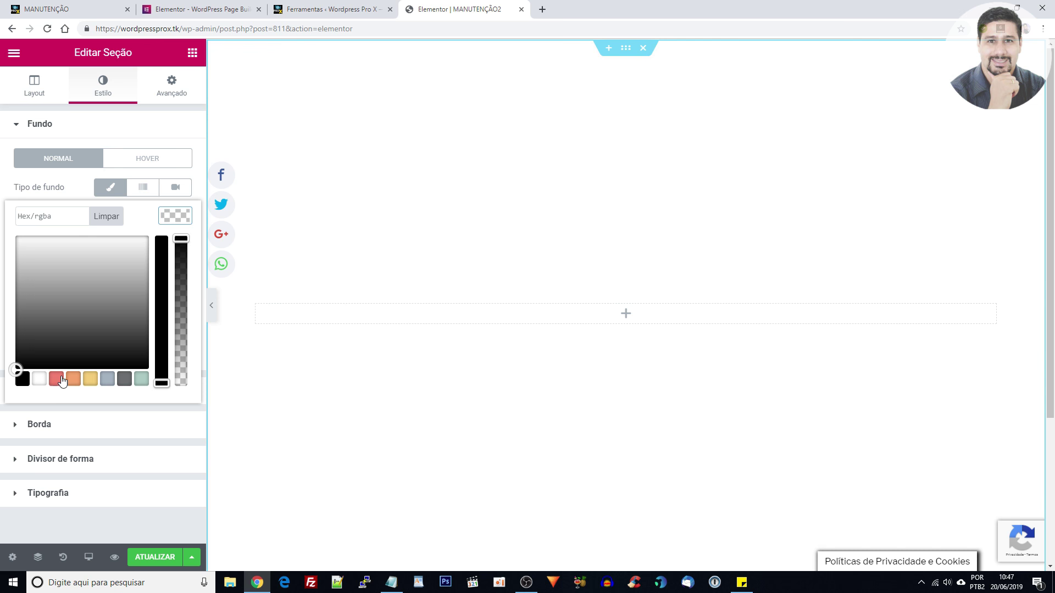
left_click(124, 384)
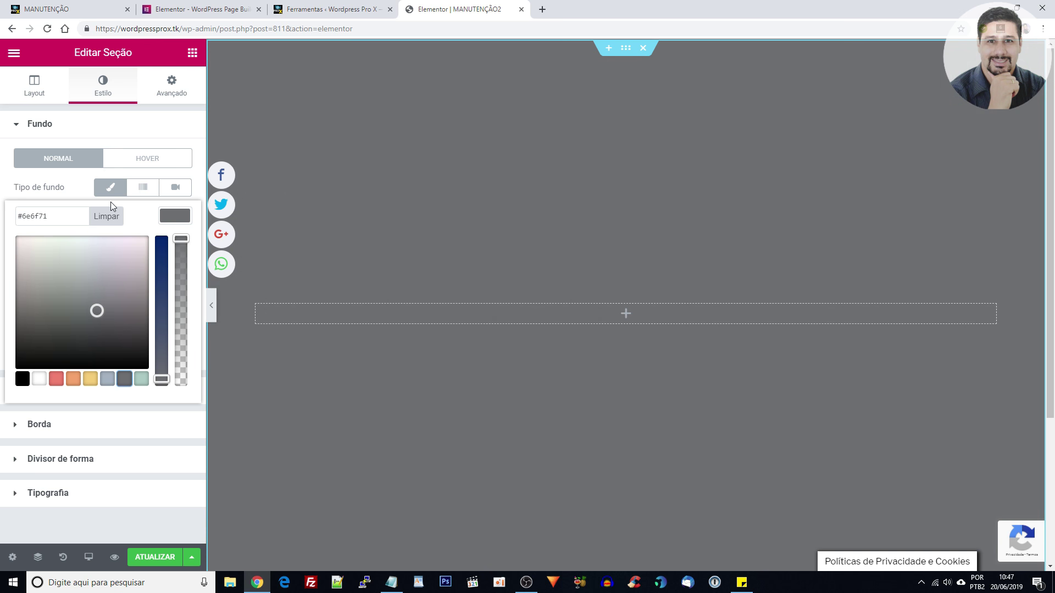
left_click(165, 348)
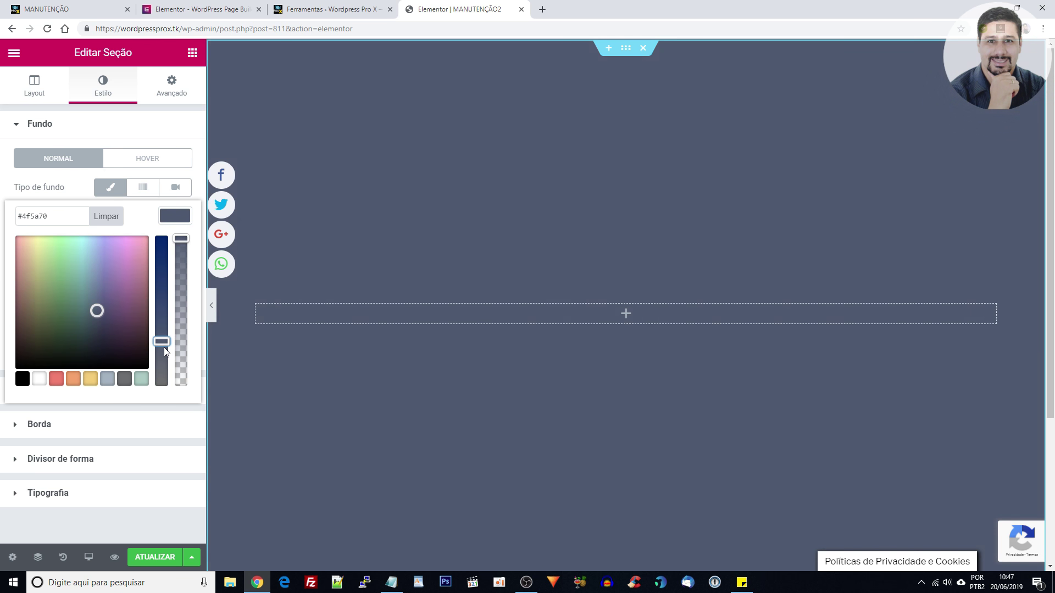
left_click_drag(111, 326, 91, 327)
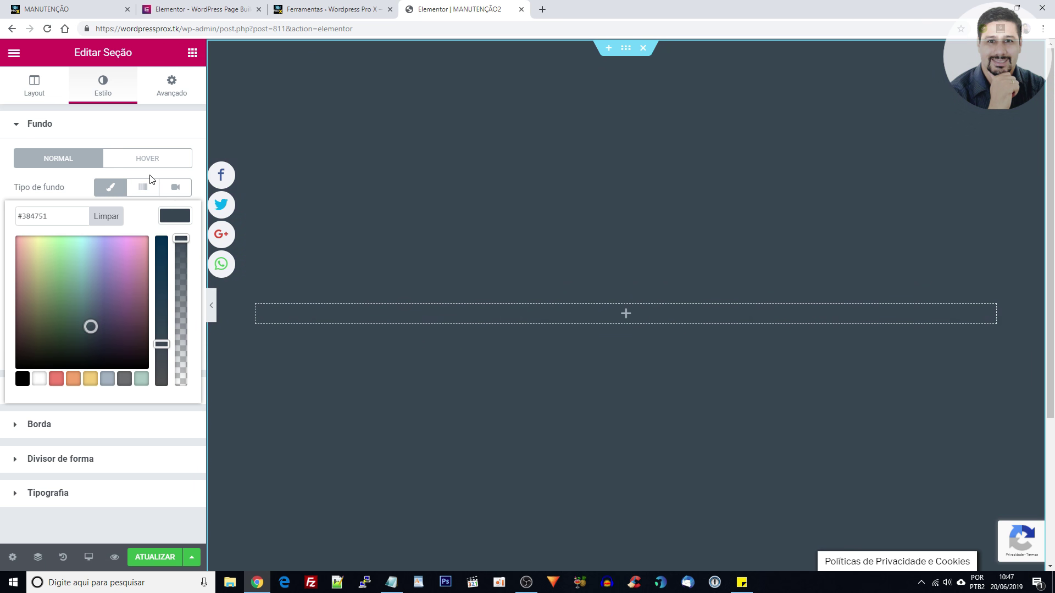
left_click(169, 128)
left_click(169, 127)
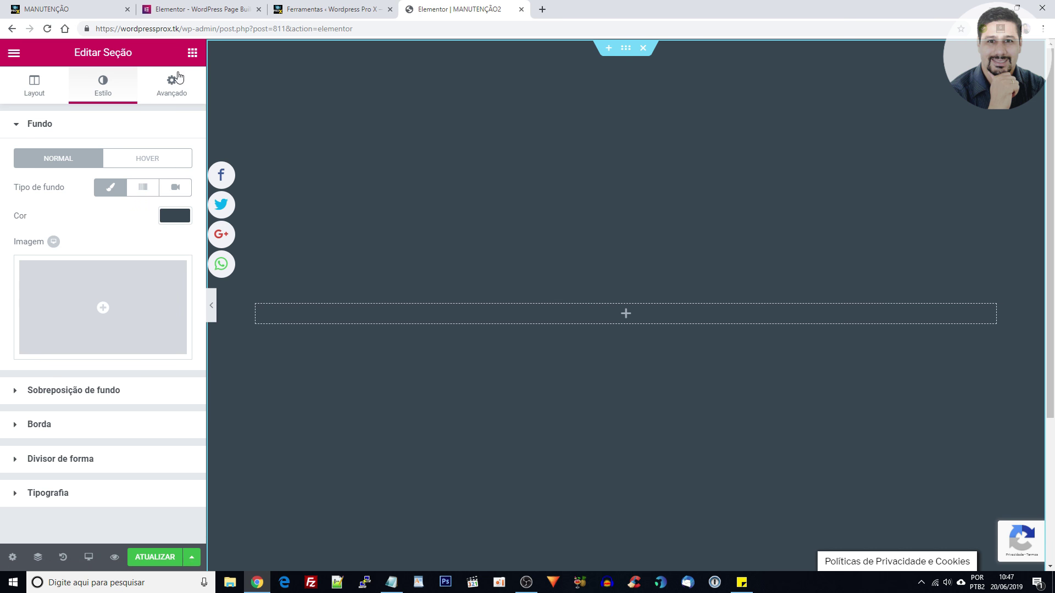
- Add a heading widget to the empty section and place a text widget directly below it
left_click(192, 53)
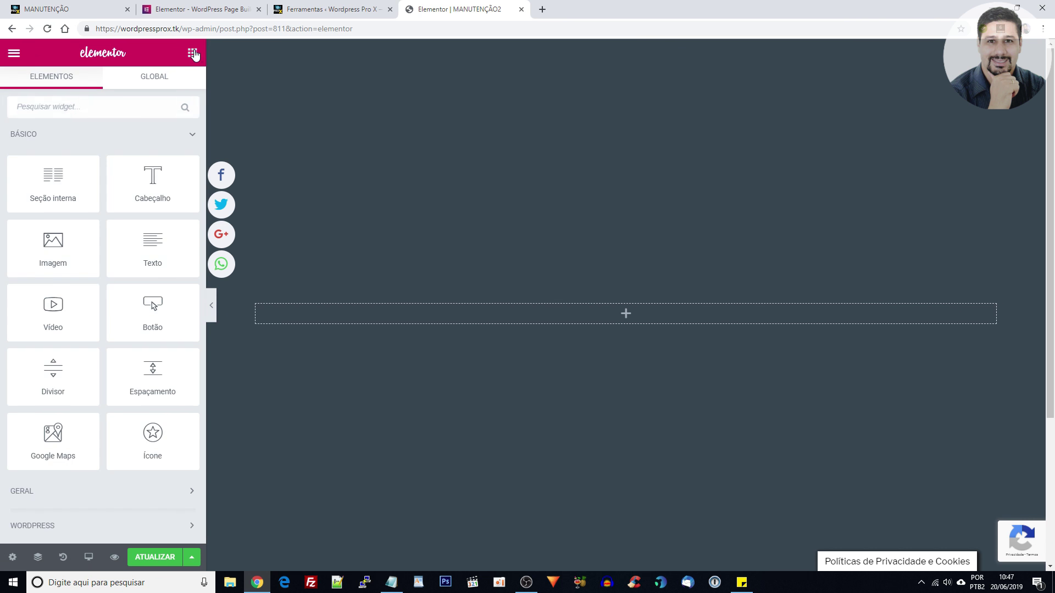
left_click_drag(164, 165, 564, 312)
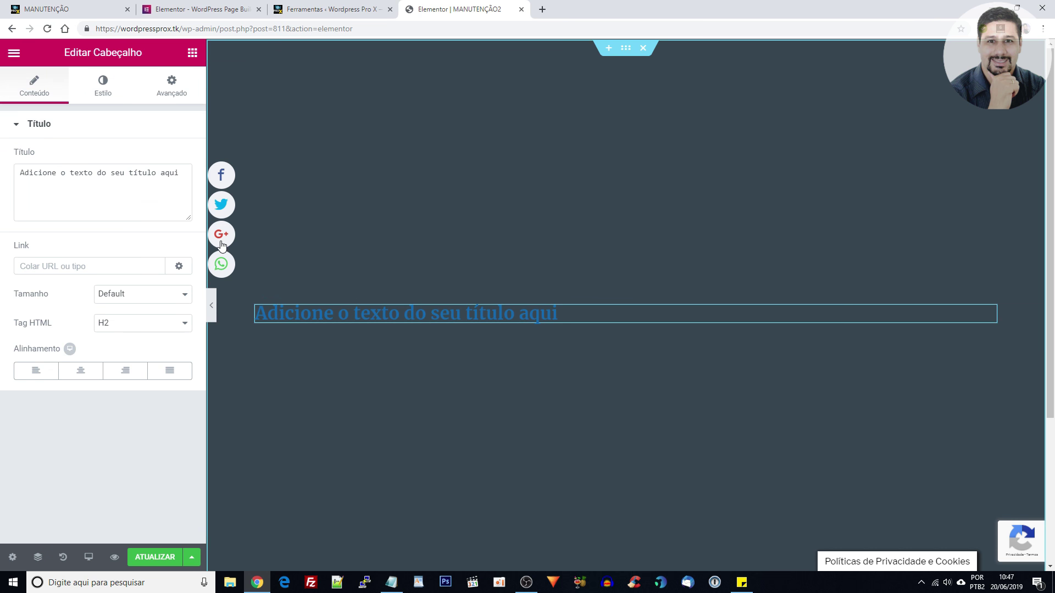
left_click(192, 52)
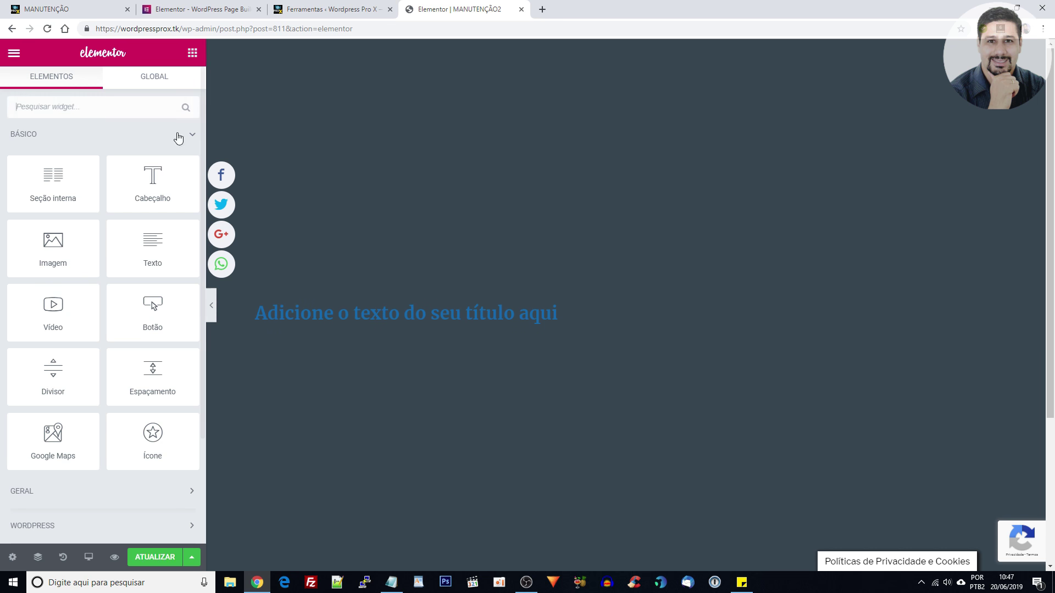
left_click_drag(131, 245, 454, 326)
- Set the heading's title to "SITE EM MANUTENÇÃO" with HTML tag H1 and size XXL
left_click(317, 297)
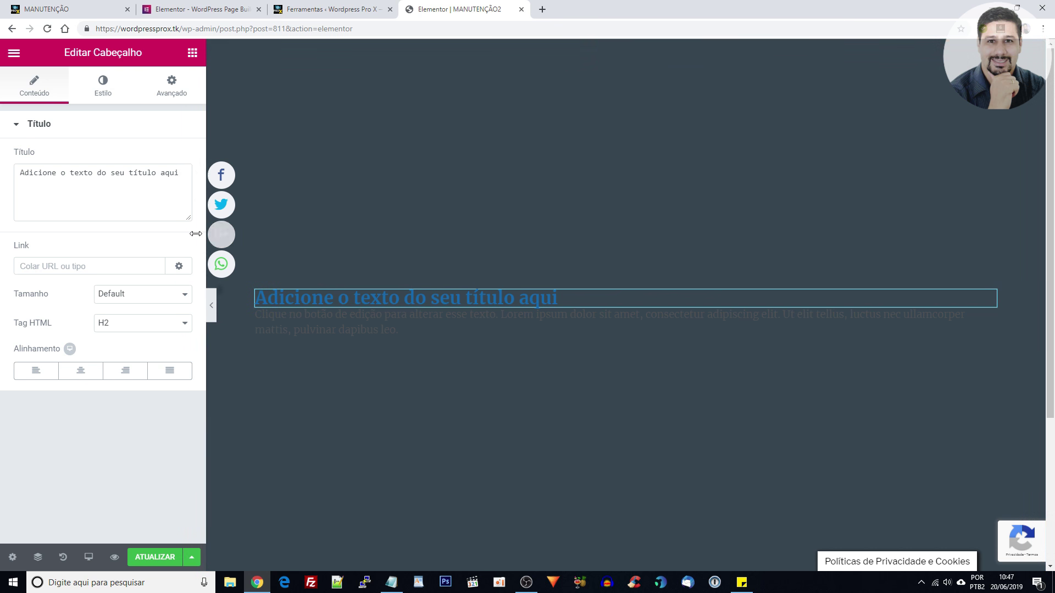
left_click_drag(179, 174, 8, 181)
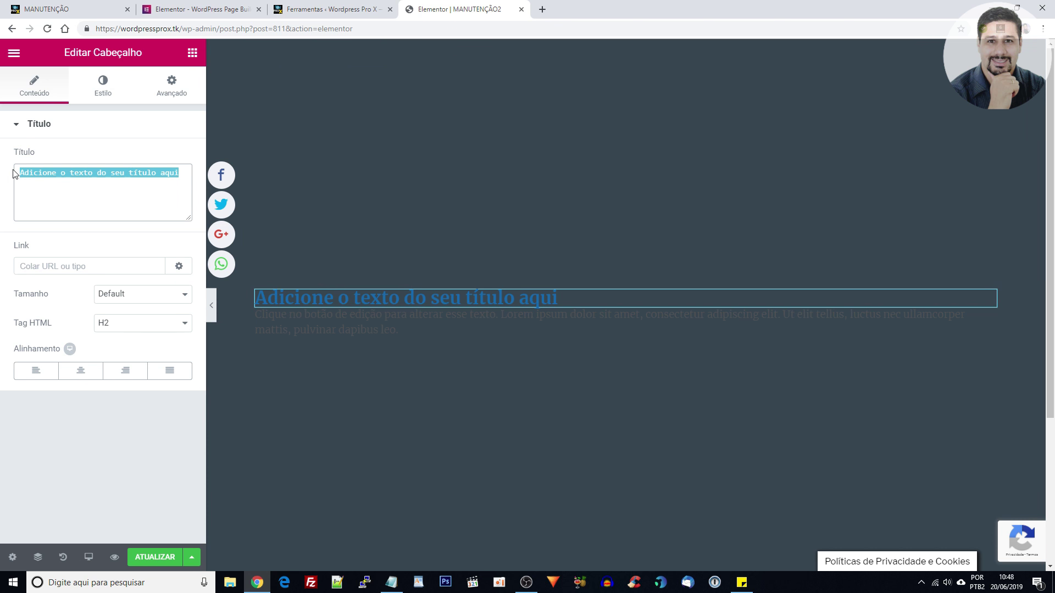
type("SITE EM MANUTENÇÃO")
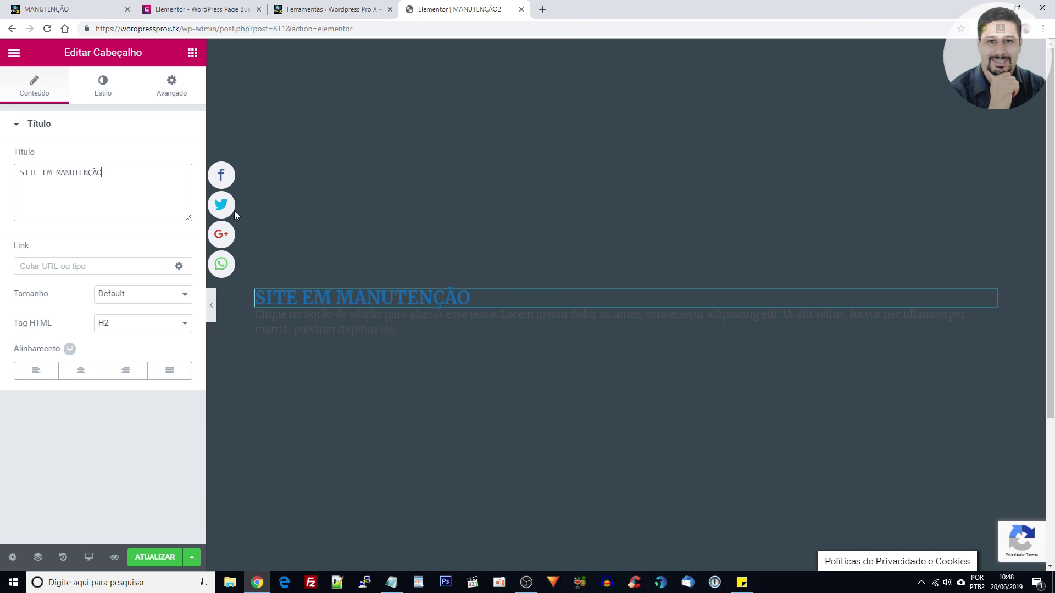
left_click(114, 330)
left_click(116, 337)
left_click(121, 297)
left_click(112, 362)
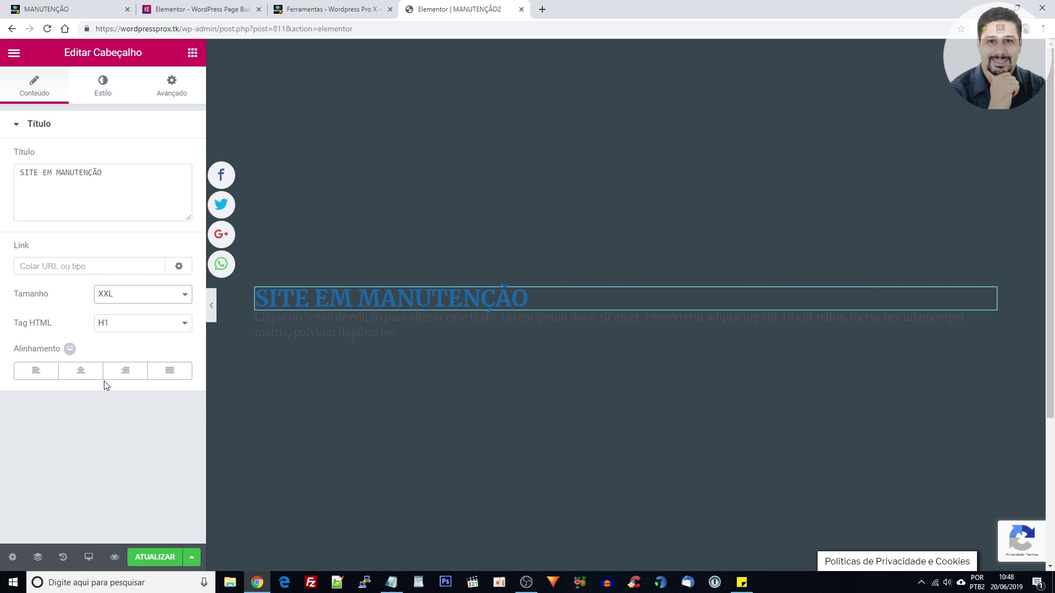
- Centre the heading and try other heading sizes, returning to XXL
left_click(90, 371)
left_click(130, 295)
left_click(118, 320)
left_click(124, 295)
left_click(113, 339)
key("Down")
key("Down")
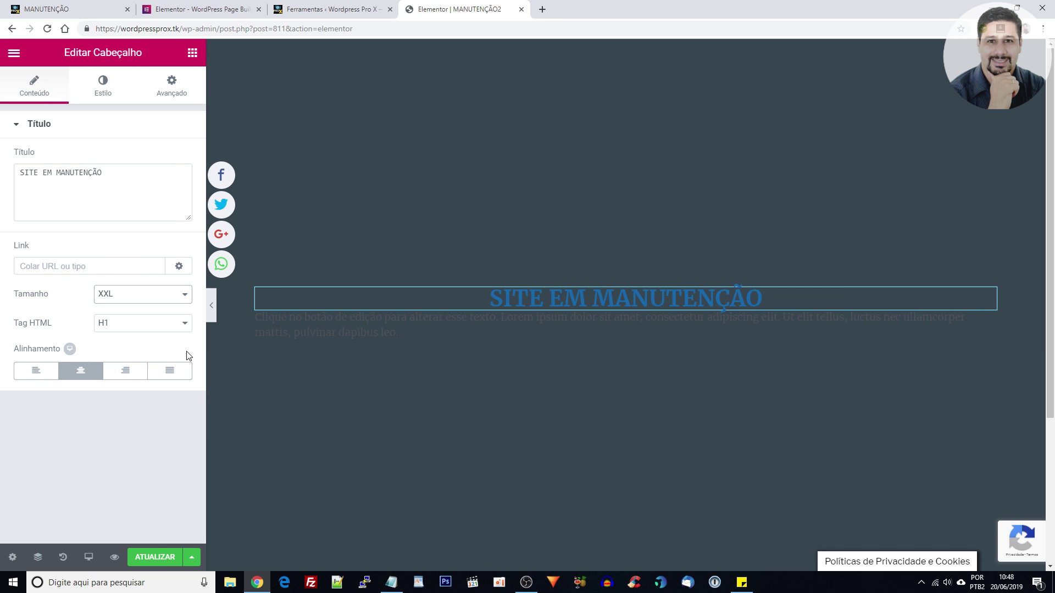
- Replace the placeholder text with "...oi, voltaremos em breve, enquanto isso veja nossos conteúdos no youtube!" and a second paragraph "ACESSE ABAIXO NOSSO CANAL NO YOUTUBE"
left_click(382, 327)
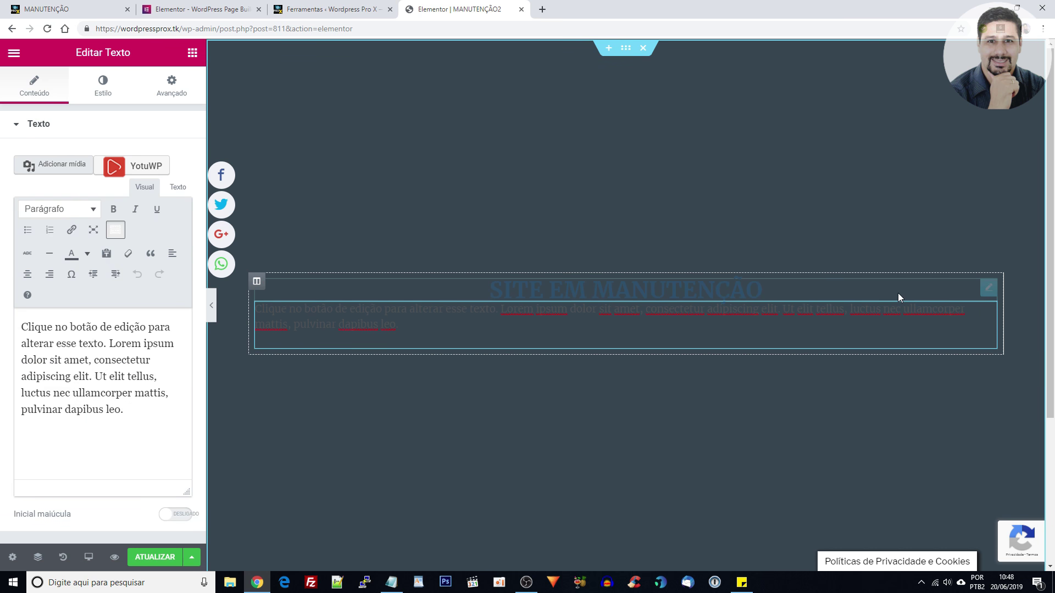
left_click(63, 396)
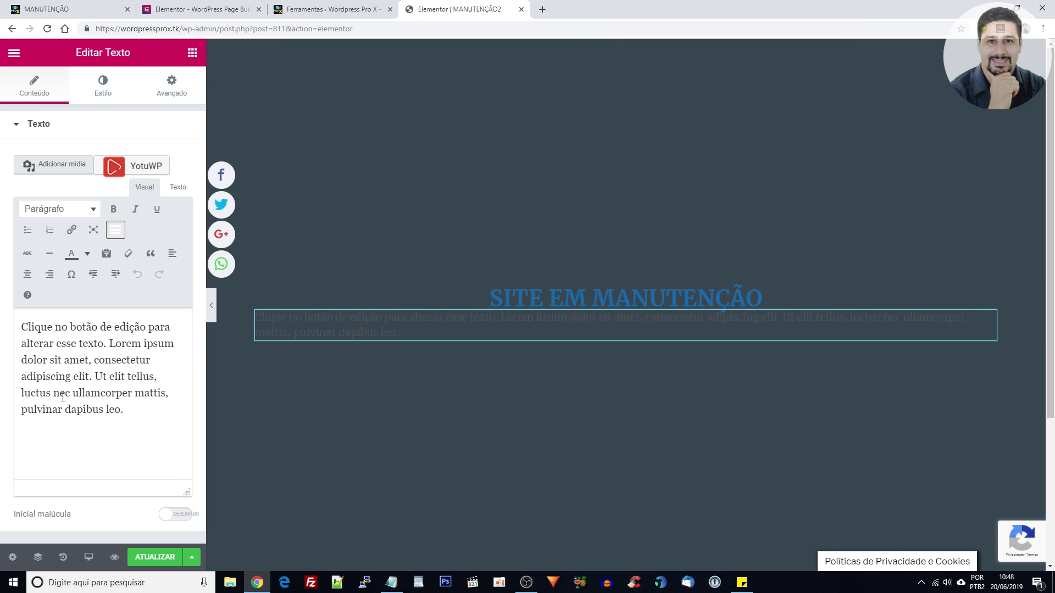
left_click_drag(120, 422, 1, 326)
key("BackSpace")
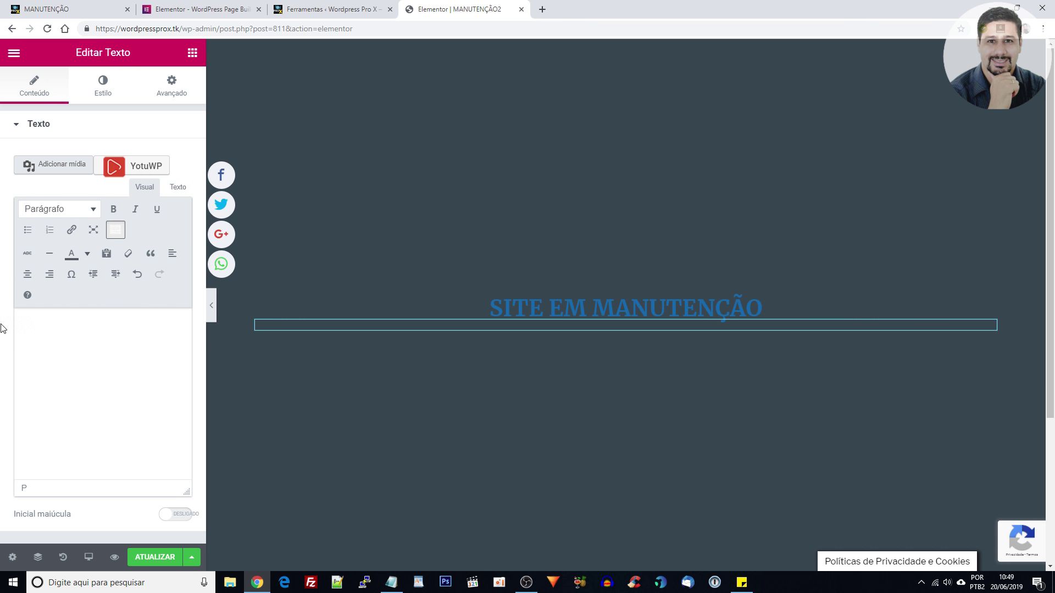
type("...oi, voltaremos em breve, enquanto isso veja nossos conteúdos no youtube! ACESSE ABAIXO NOSSO CANAL NO YOUTUBE")
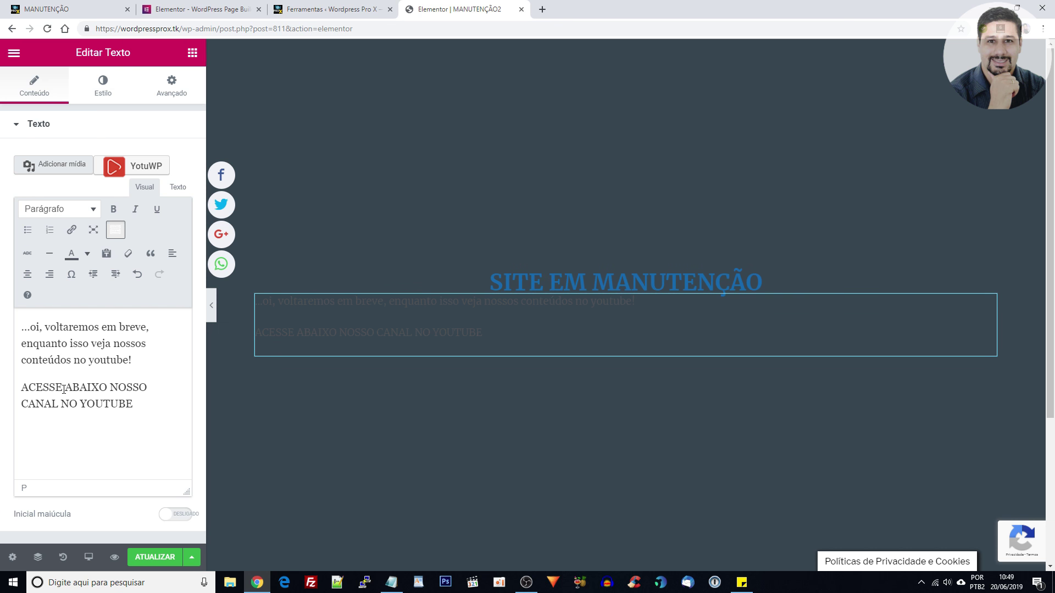
left_click_drag(132, 404, 91, 387)
left_click(136, 428)
- Add a button widget directly below the text widget
left_click(192, 52)
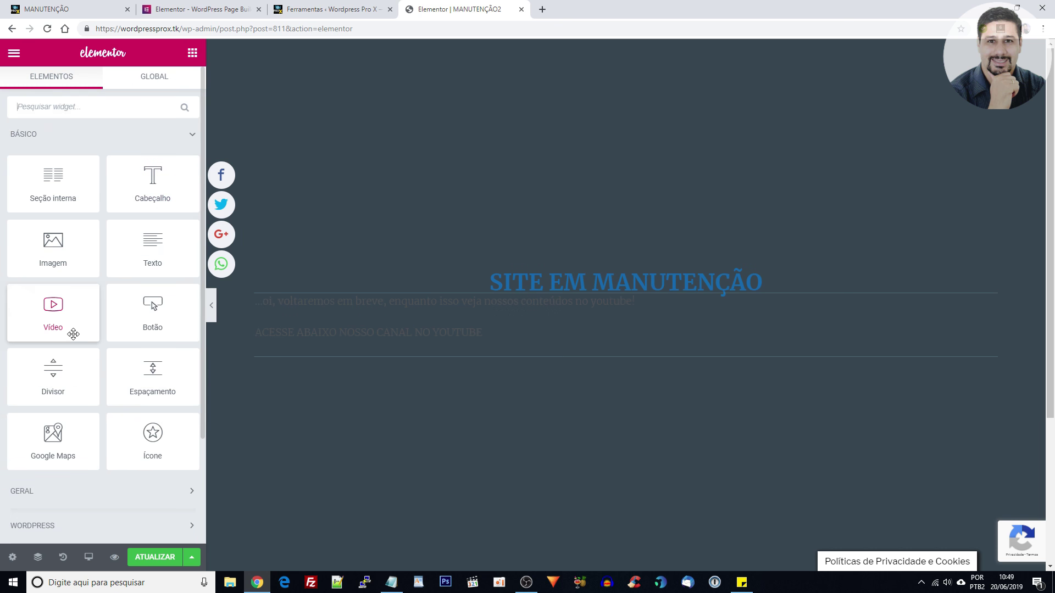
left_click_drag(148, 315, 502, 350)
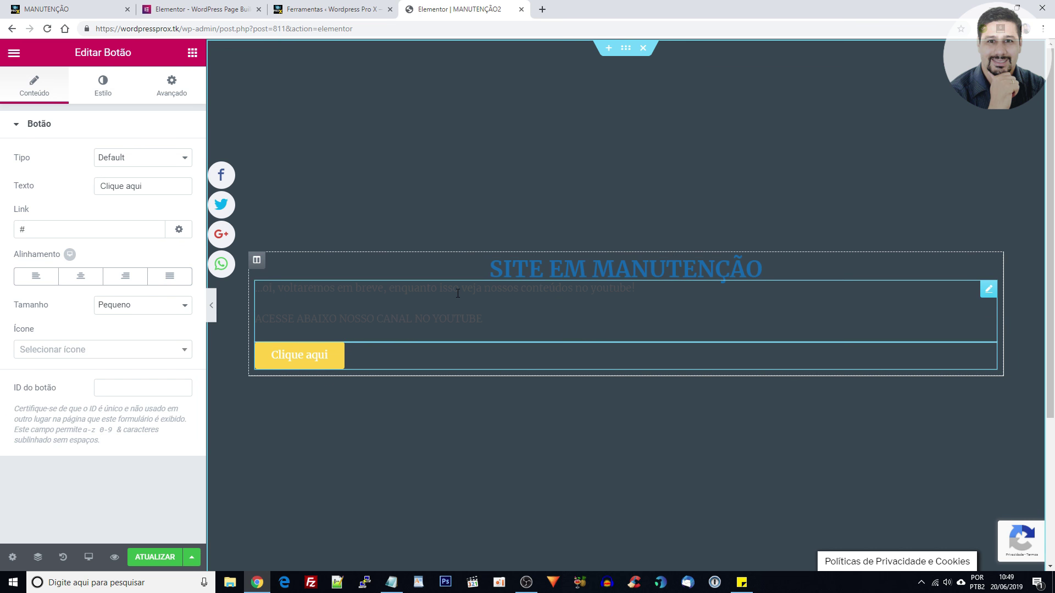
- Try white as the heading's text colour, then settle on the coral red preset #f27f6f
left_click(501, 276)
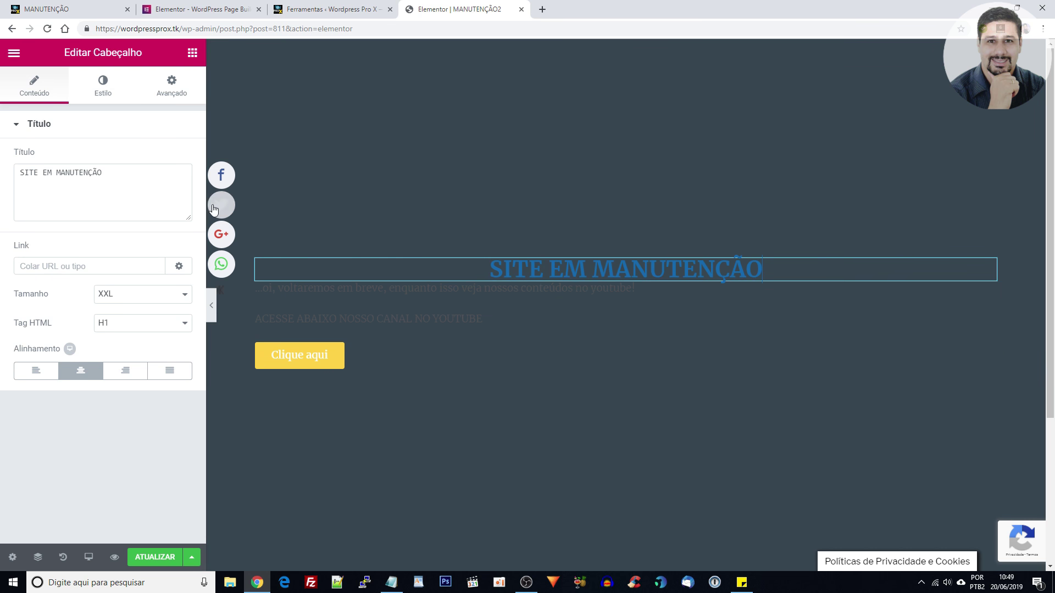
left_click(103, 90)
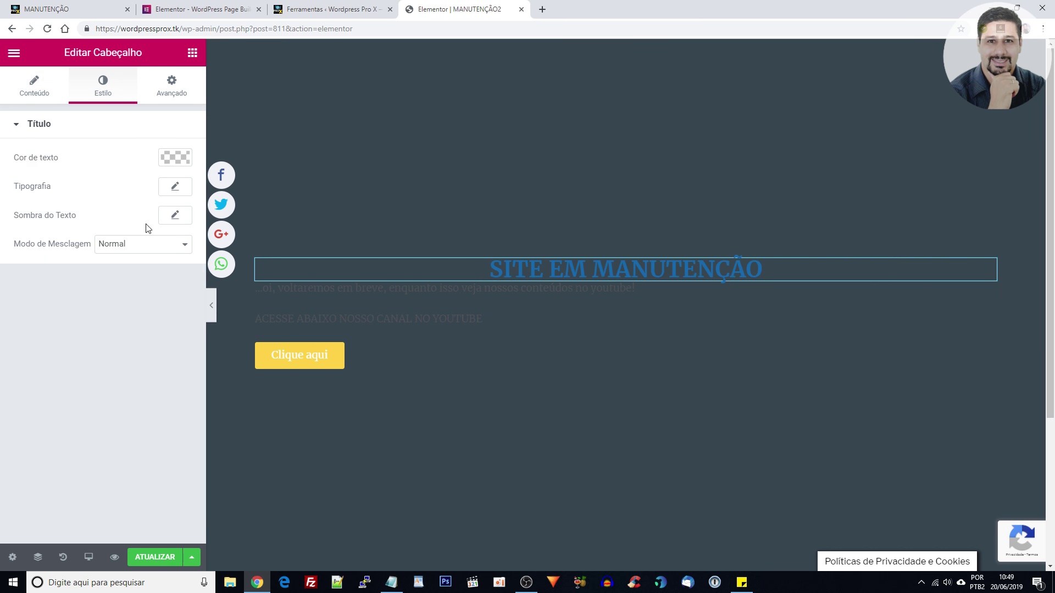
left_click(174, 158)
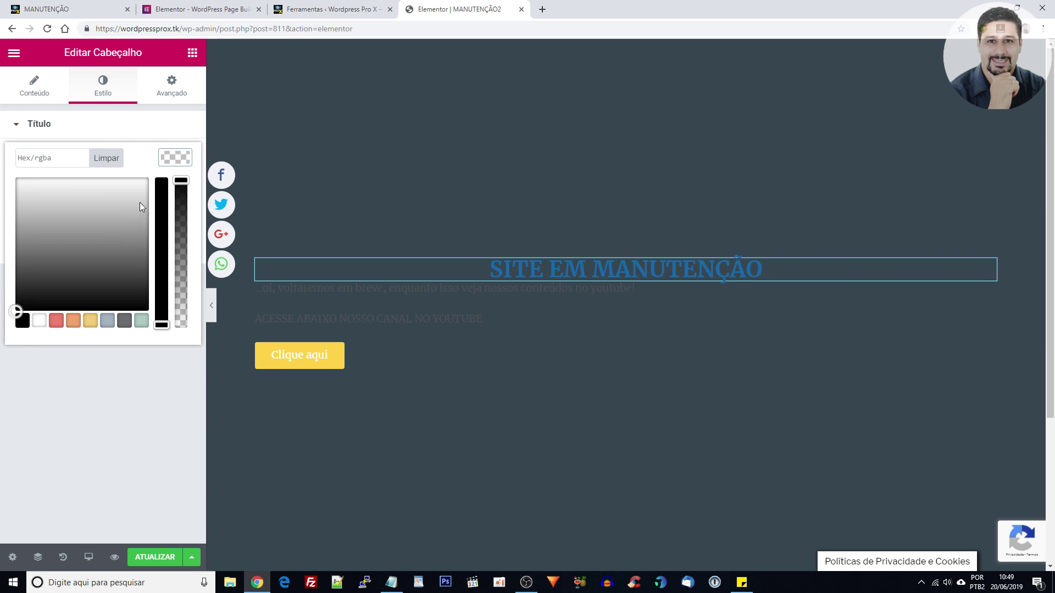
left_click_drag(139, 203, 8, 171)
left_click(117, 424)
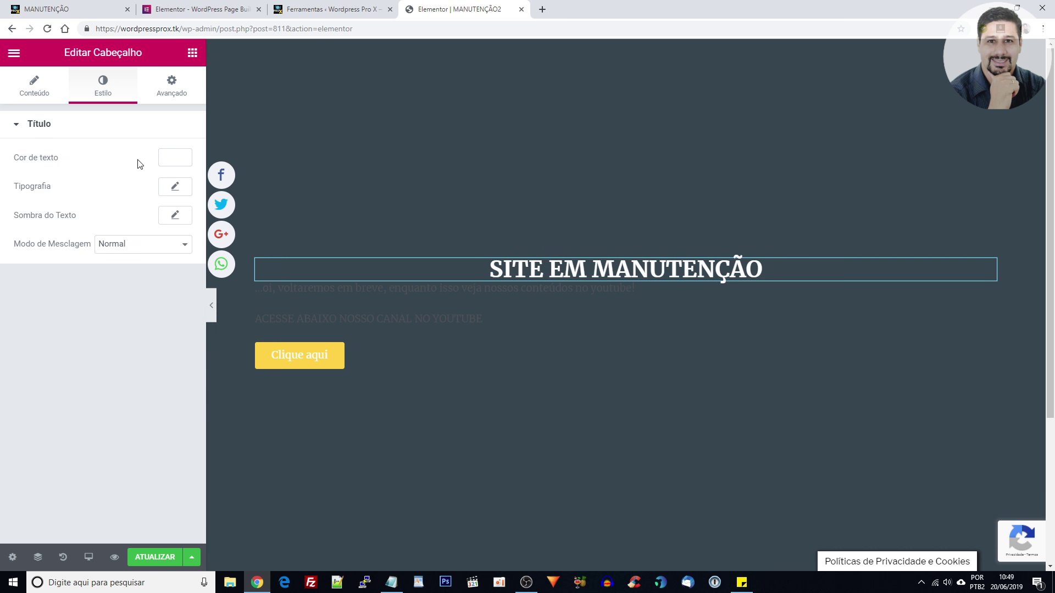
left_click(170, 159)
left_click(56, 321)
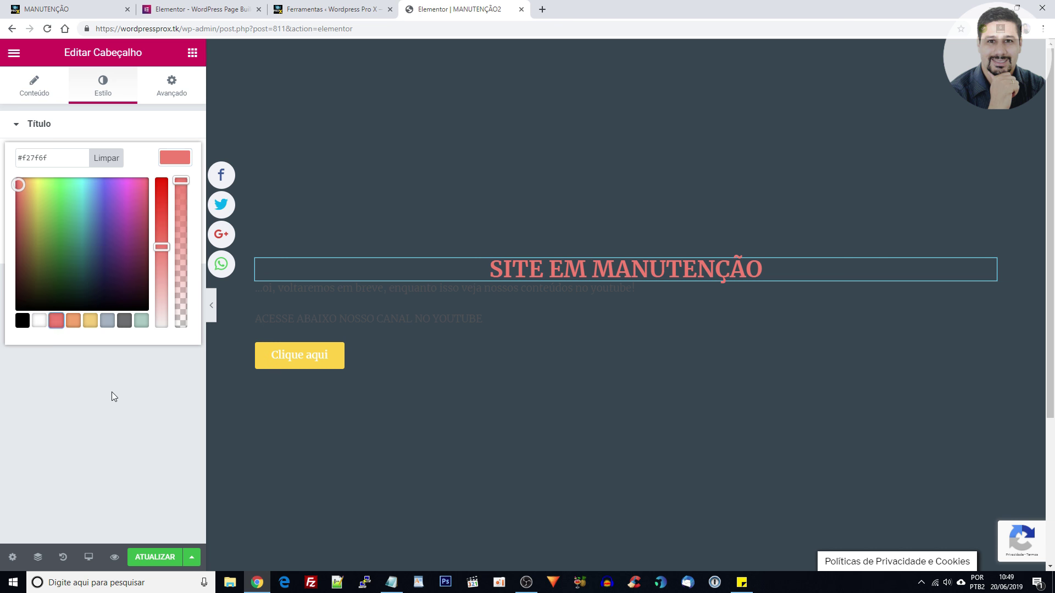
left_click(112, 390)
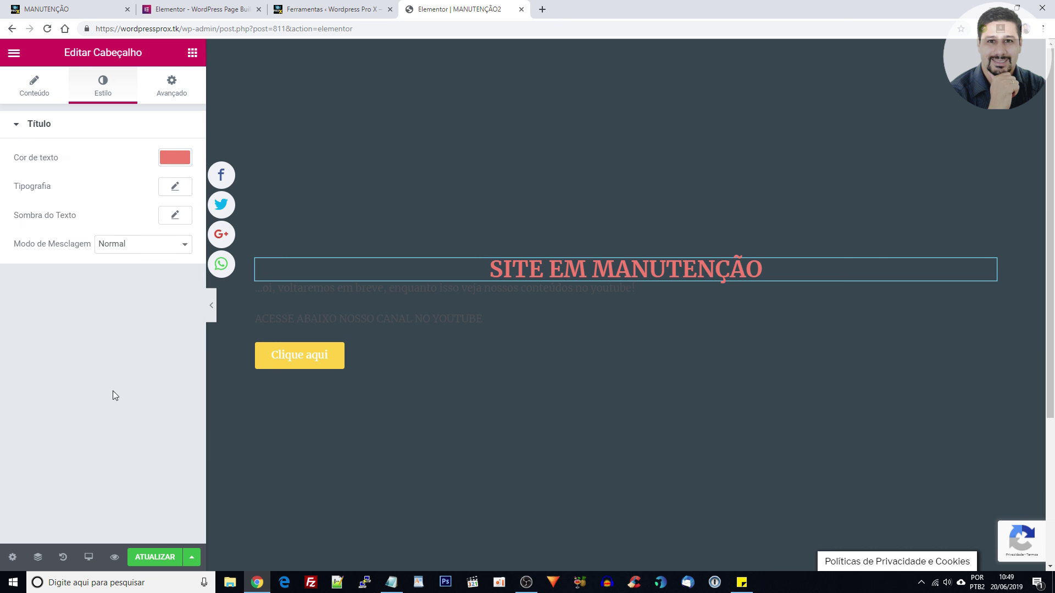
- Set the heading's typography to size 118 px, weight 900, line height 3,3 em and letter spacing 10
left_click(174, 188)
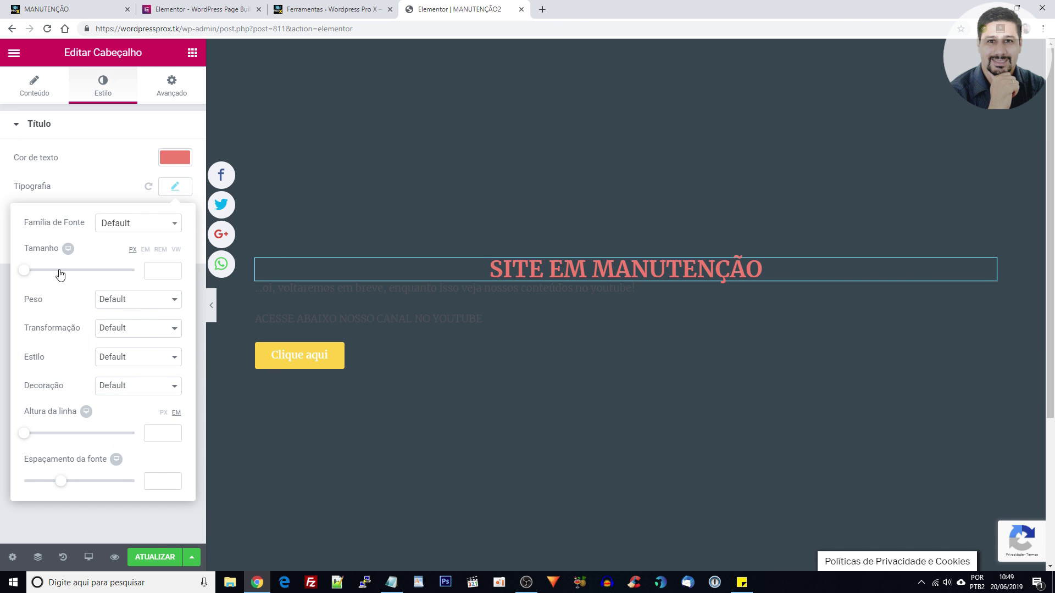
left_click_drag(25, 271, 93, 269)
left_click(107, 300)
left_click(107, 300)
left_click(107, 300)
left_click(109, 397)
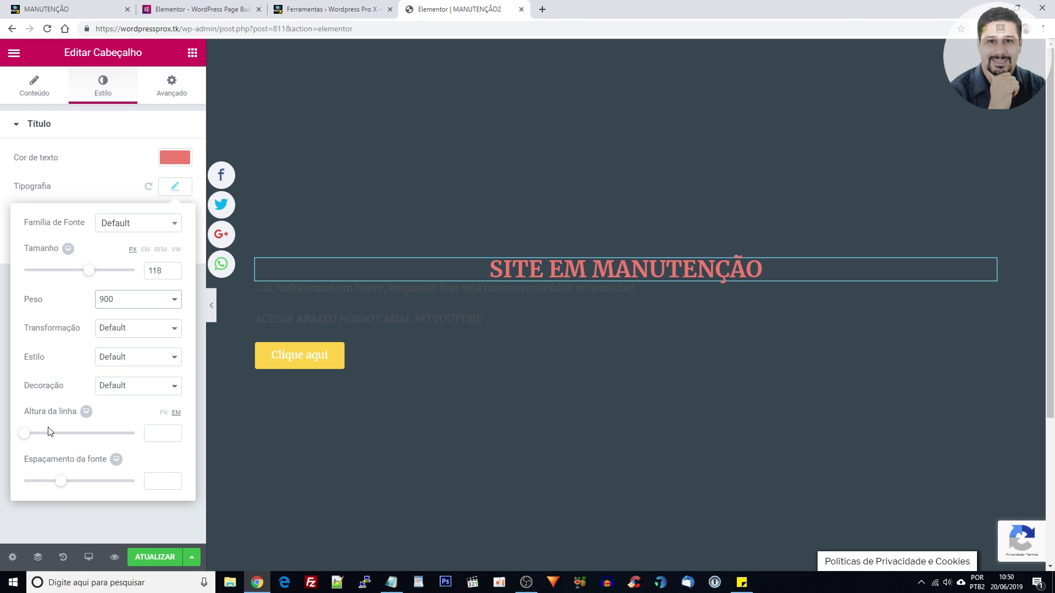
left_click_drag(25, 433, 60, 439)
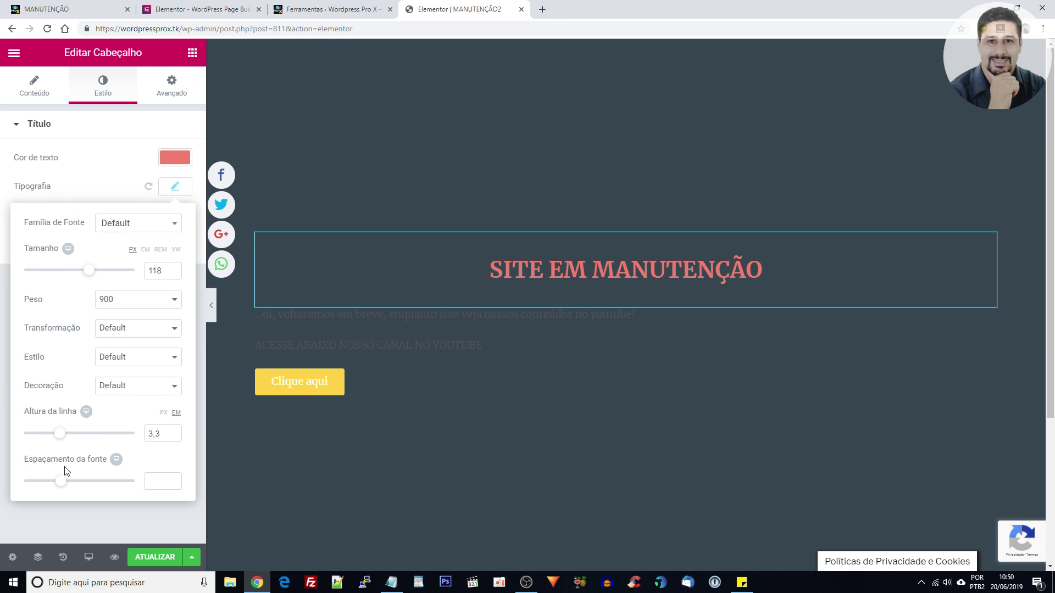
left_click_drag(63, 483, 191, 472)
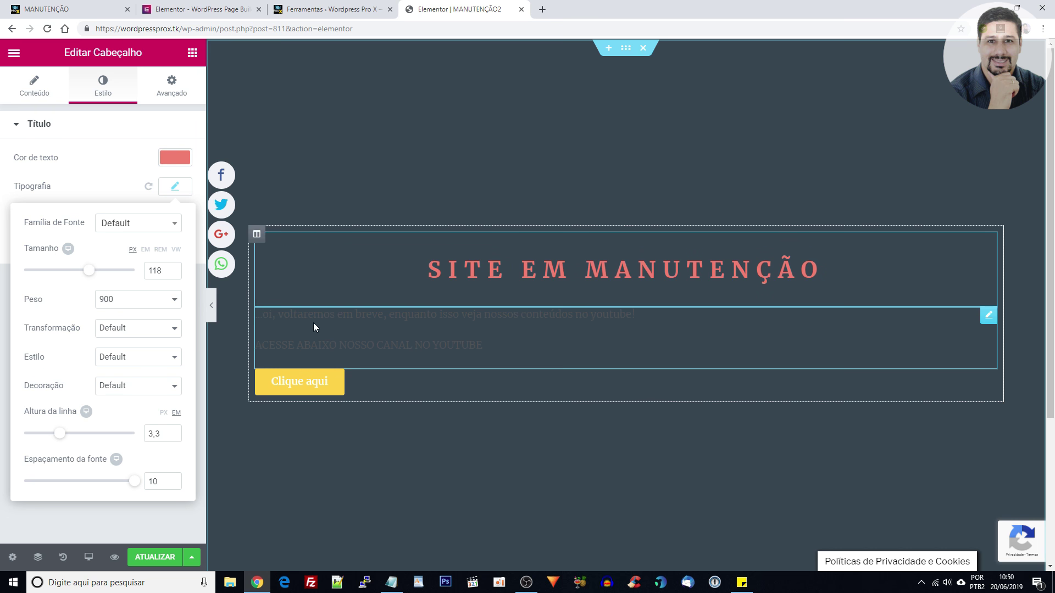
- Style the text widget below the heading with centred alignment, white colour and a 24 px font size
left_click(477, 318)
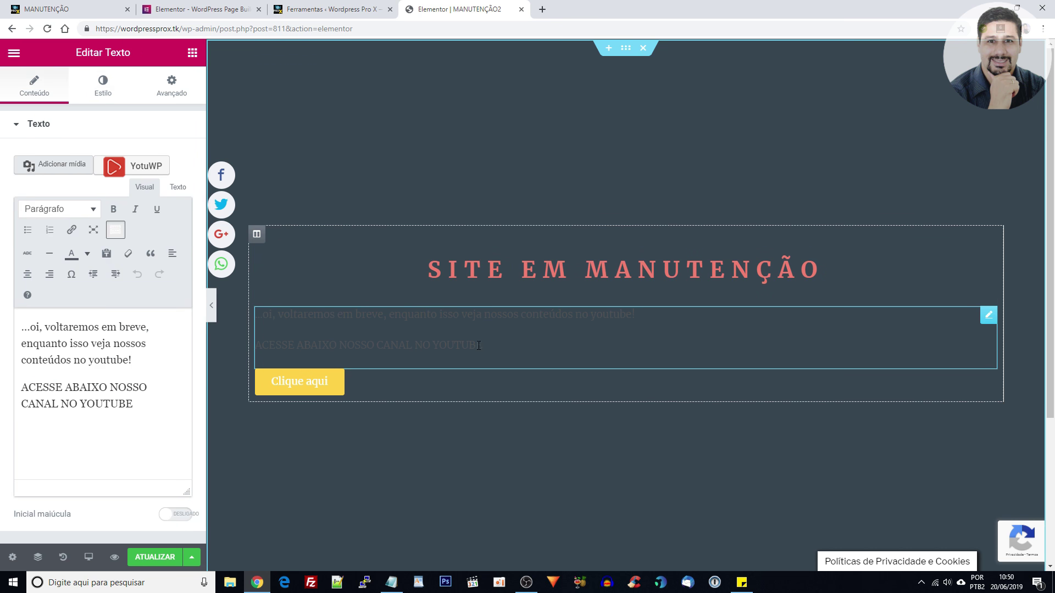
left_click(105, 82)
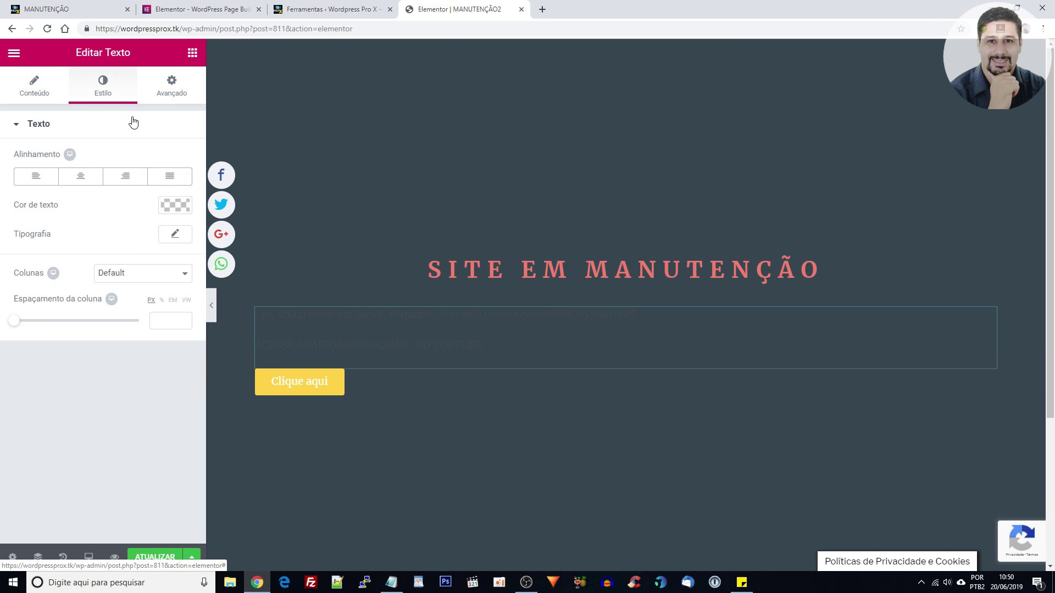
left_click(76, 177)
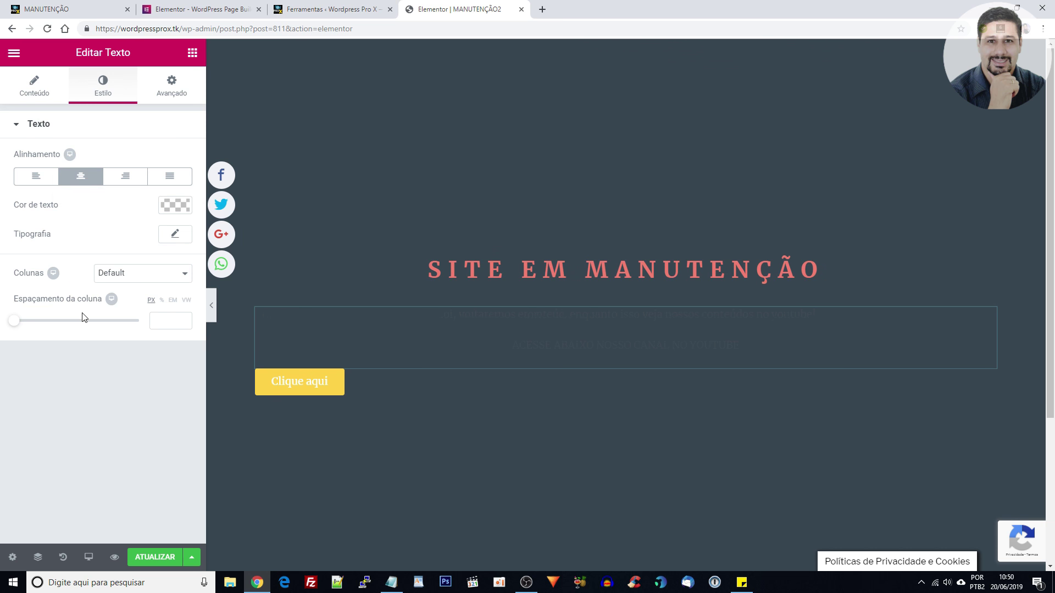
left_click(175, 205)
left_click_drag(135, 261, 3, 223)
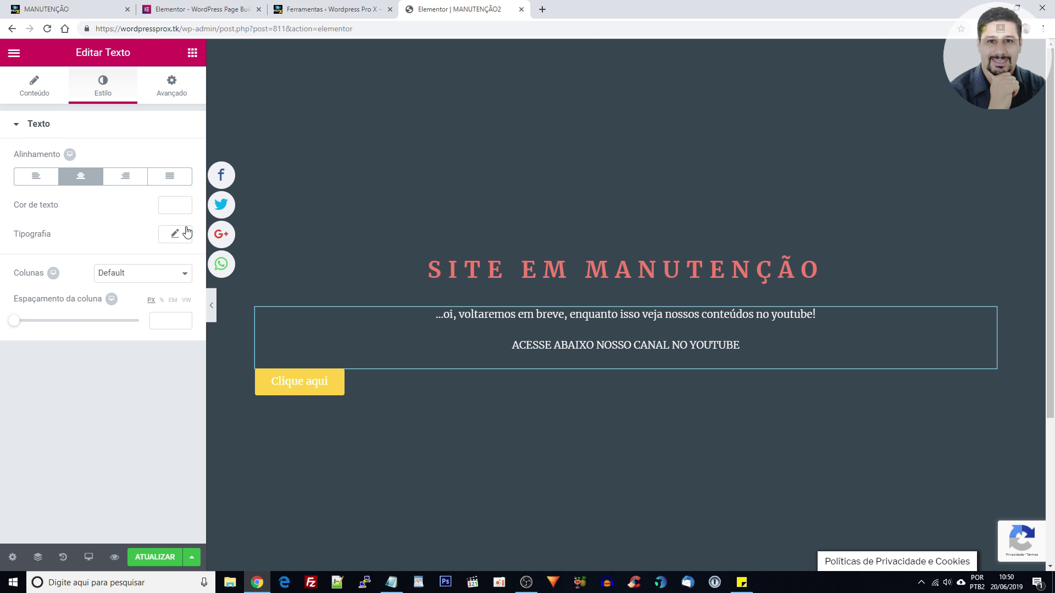
left_click(175, 234)
left_click_drag(24, 318, 37, 320)
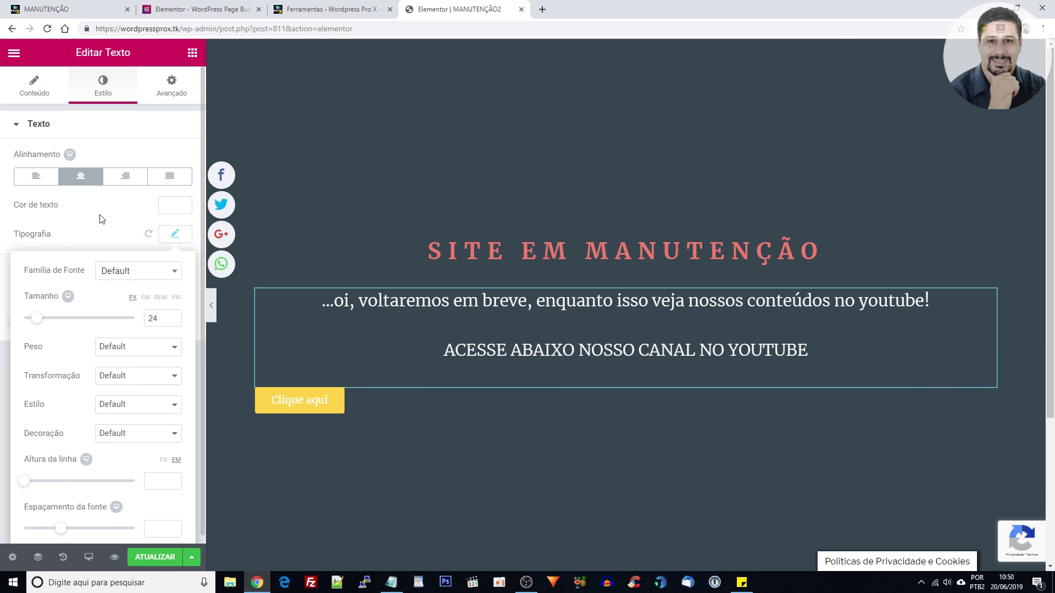
- Change the button's label to "CANAL DO YOUTUBE"
left_click(300, 399)
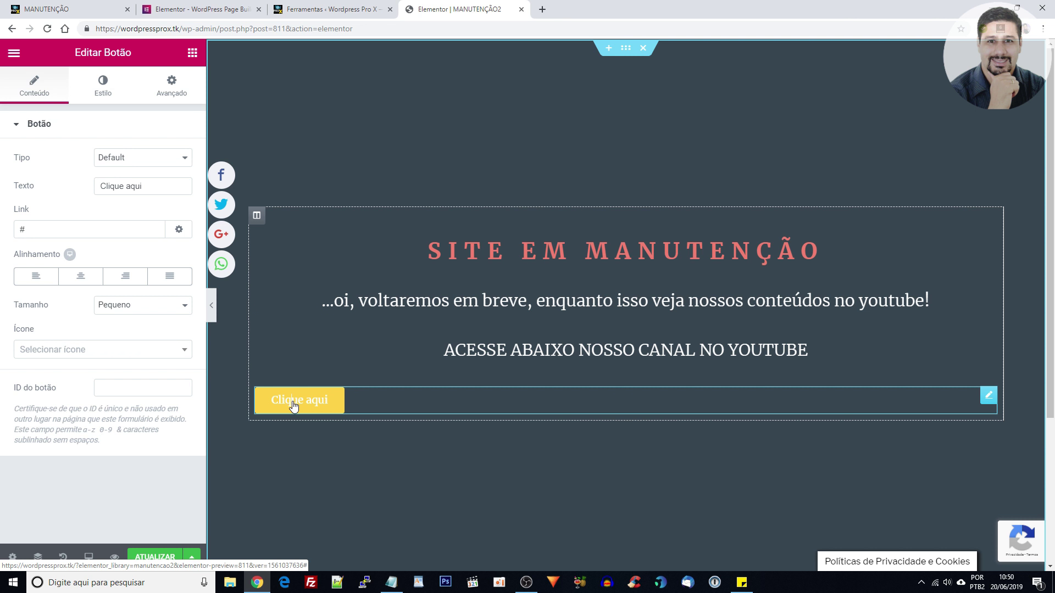
key("BackSpace")
key("BackSpace")
key("BackSpace")
key("BackSpace")
key("BackSpace")
key("BackSpace")
key("BackSpace")
key("BackSpace")
key("BackSpace")
key("BackSpace")
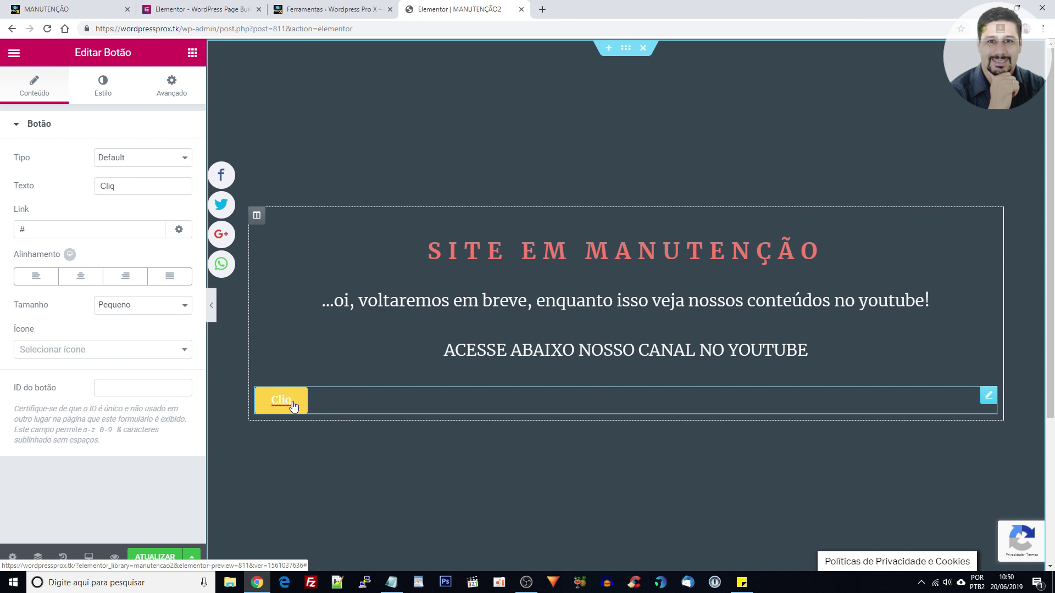
type("anal")
key("BackSpace")
key("BackSpace")
key("BackSpace")
key("BackSpace")
key("BackSpace")
type("CANAL DO YOUTUBE")
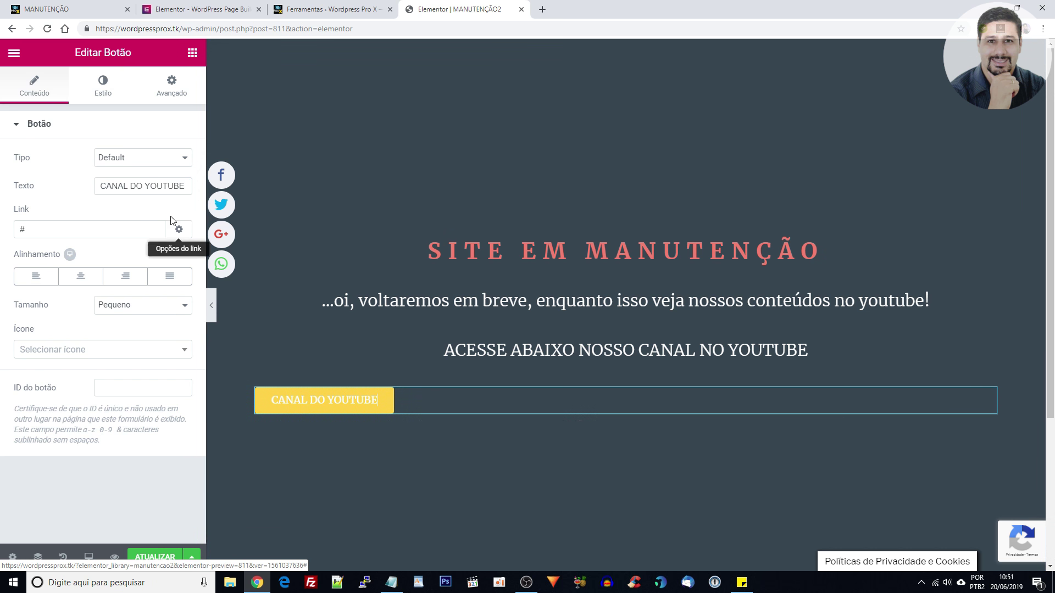
- Centre the button and preview the page briefly without the editing panel
left_click(80, 276)
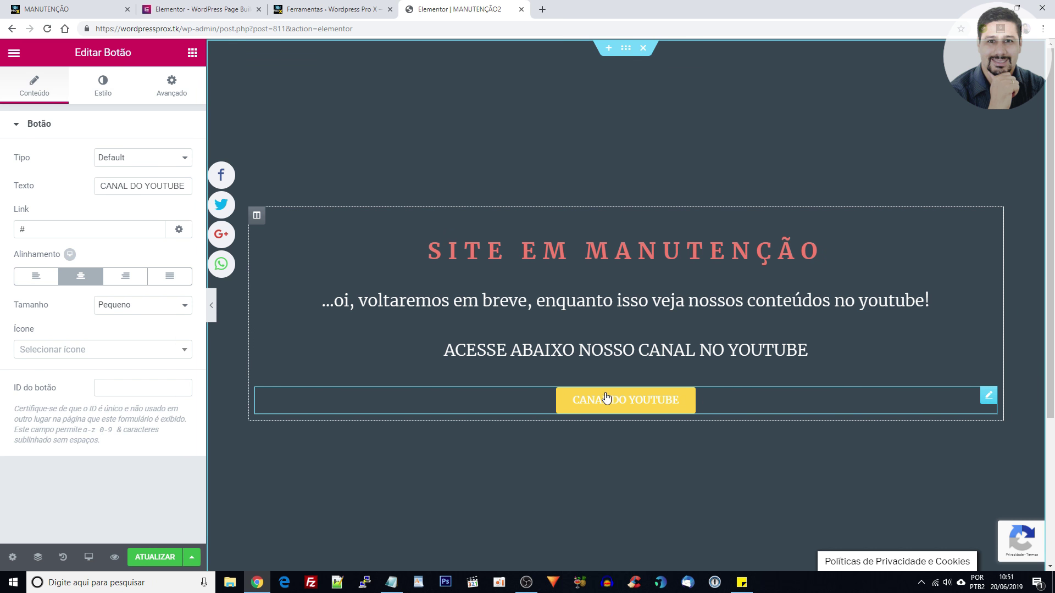
left_click(211, 305)
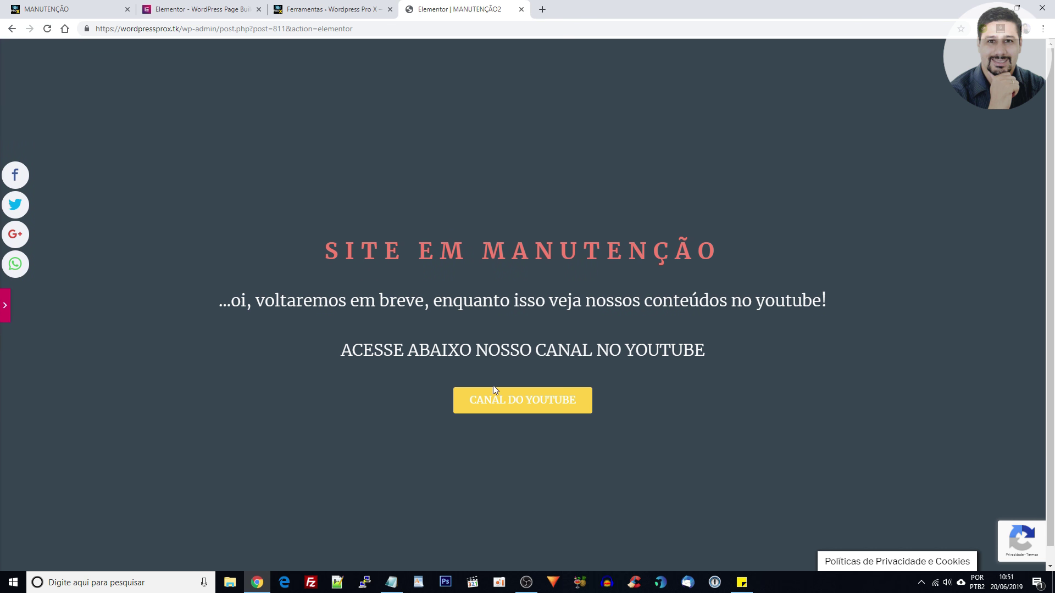
left_click(7, 305)
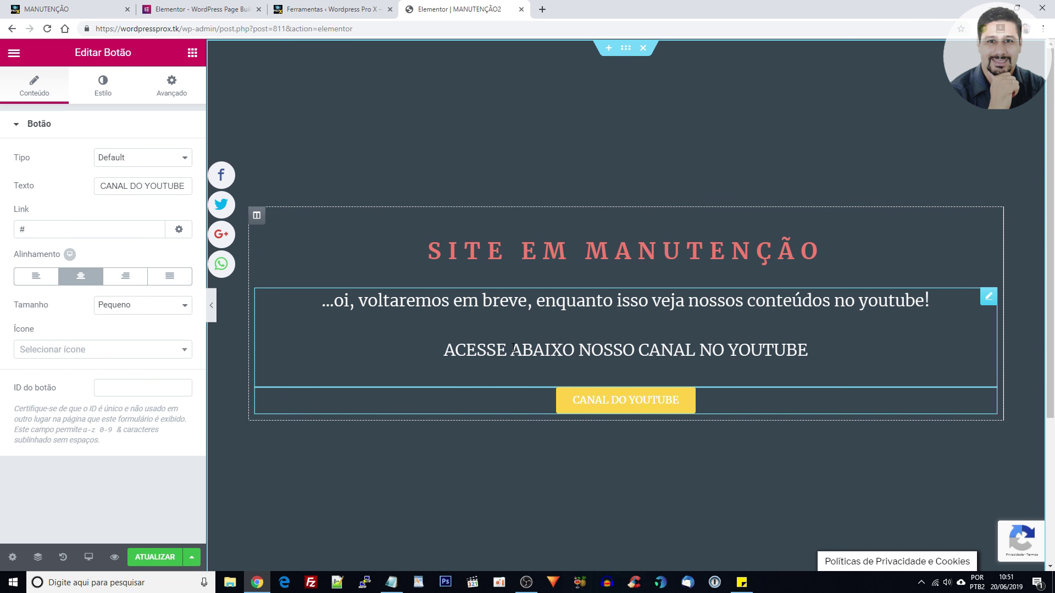
- Set the column's vertical alignment to Meio and its horizontal alignment to Centralizar
left_click(258, 216)
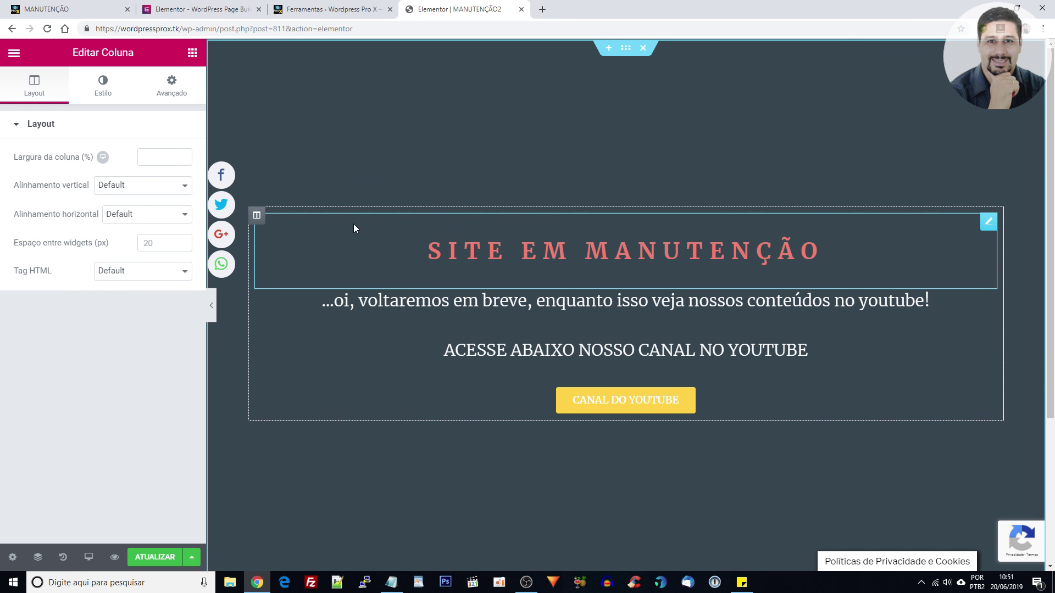
right_click(258, 217)
left_click(272, 223)
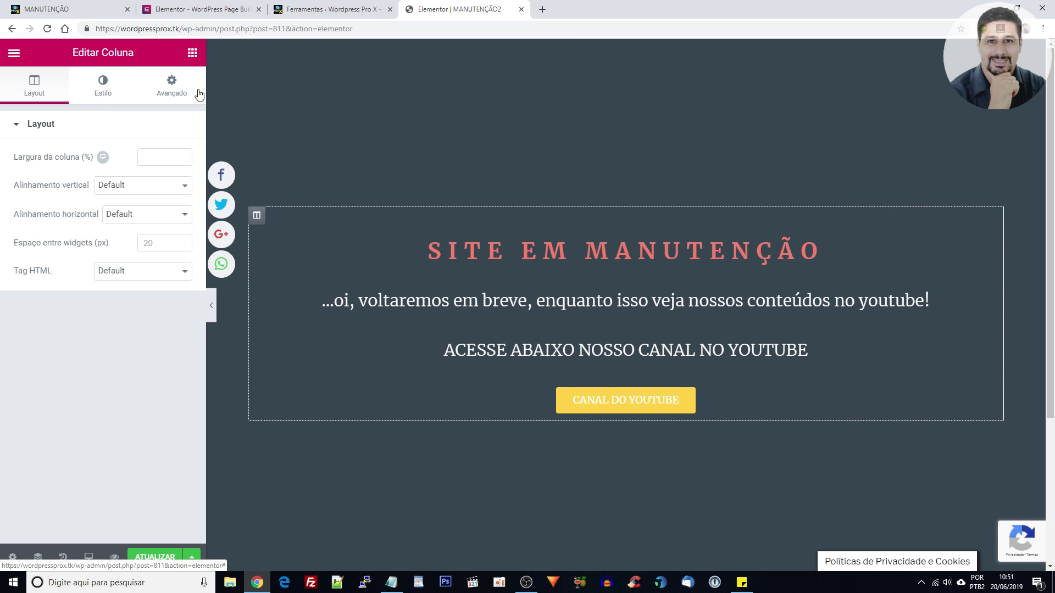
left_click(118, 185)
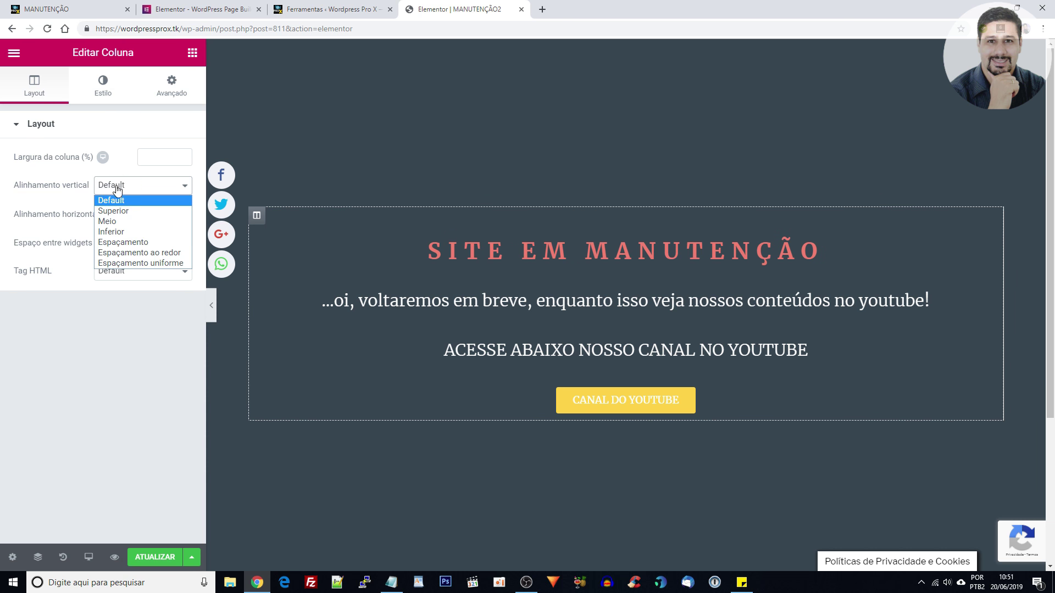
left_click(115, 222)
left_click(126, 217)
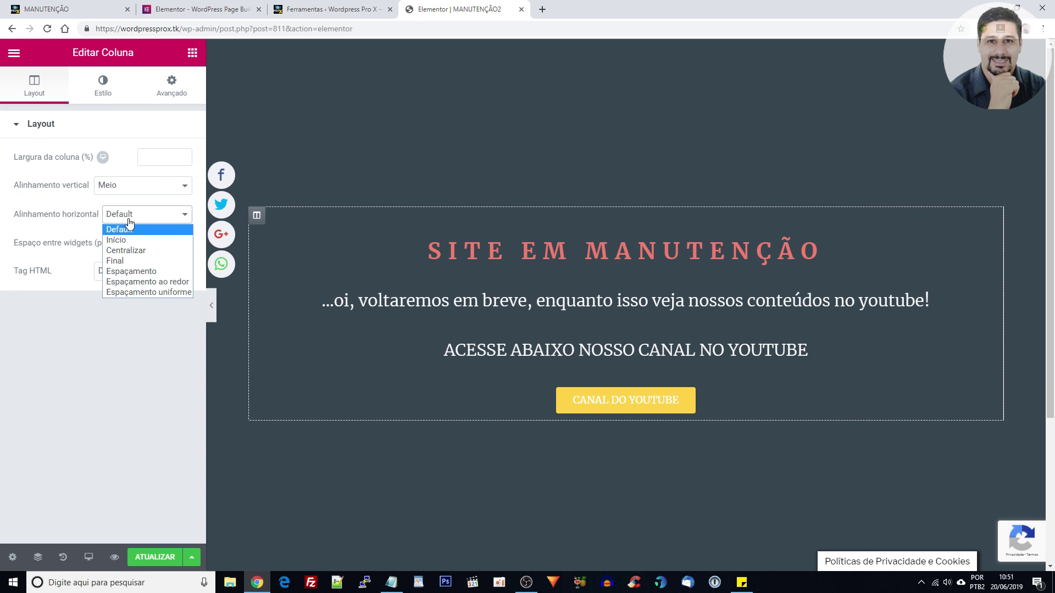
left_click(126, 251)
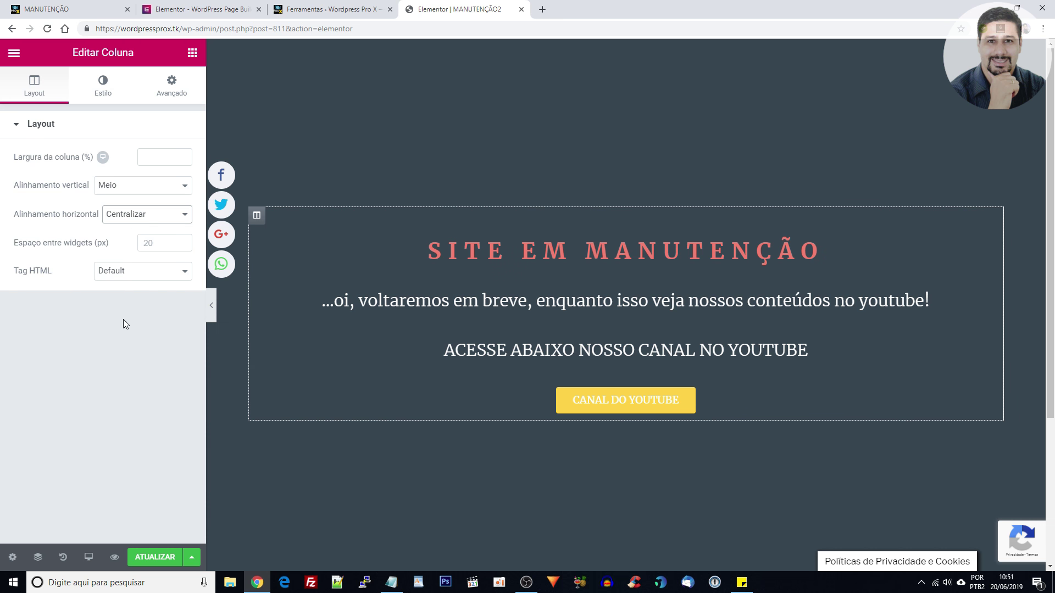
- Try a column width of 50 %
left_click(152, 155)
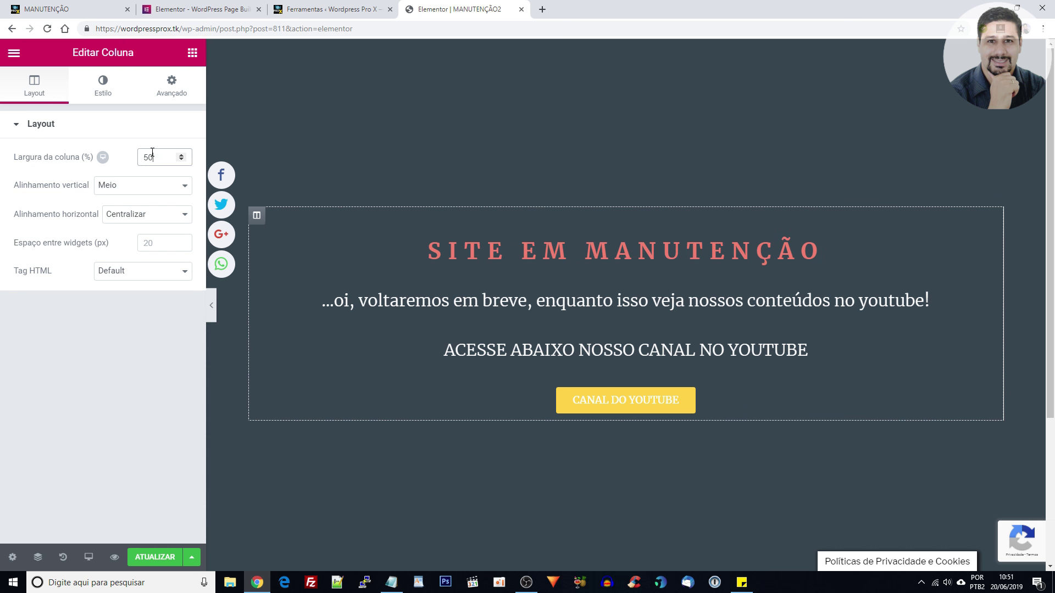
left_click(138, 358)
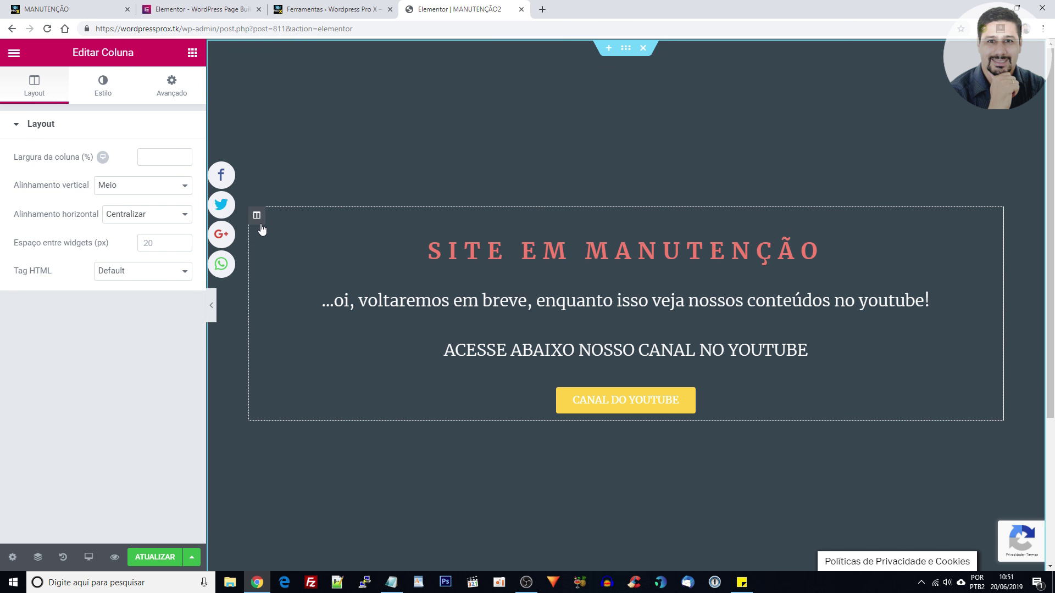
- Give the column a classic solid background, try several colour swatches including #6e6f71 and white, and pick yellow #f4cd78
left_click(107, 85)
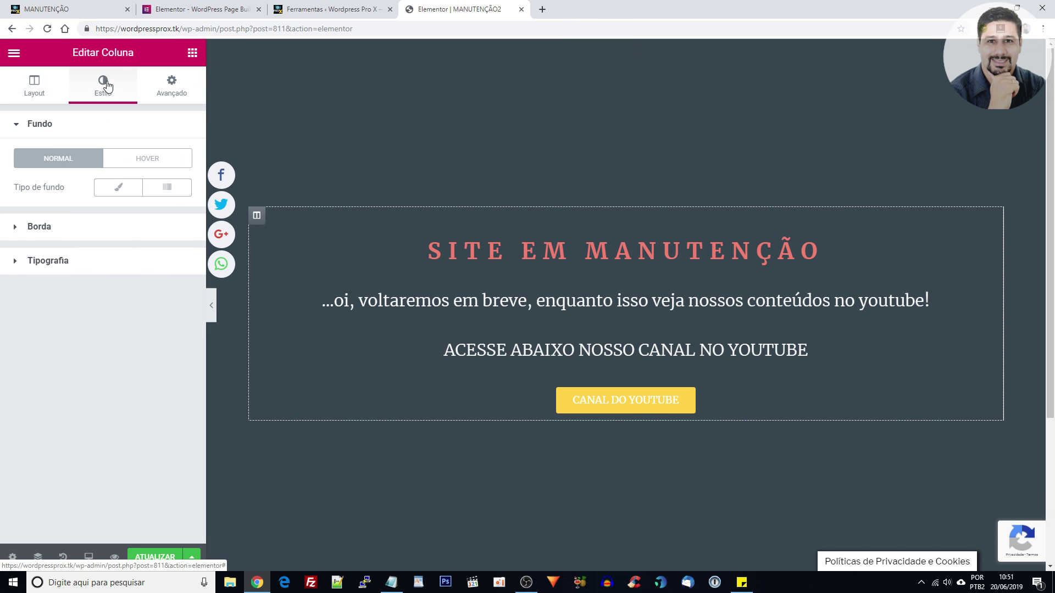
left_click(115, 187)
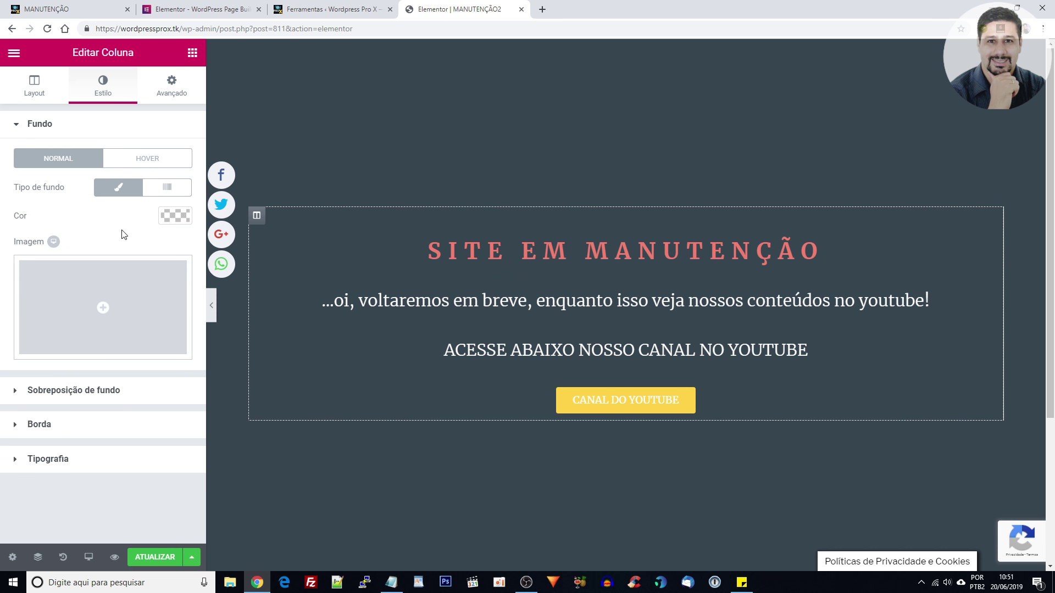
left_click(175, 216)
left_click_drag(38, 273, 28, 307)
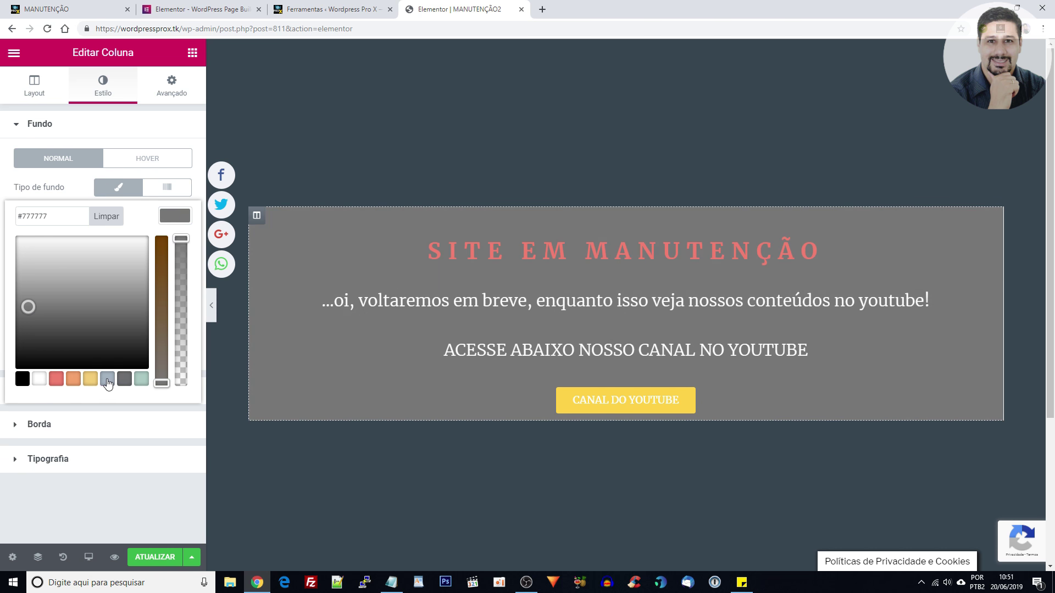
left_click(107, 379)
left_click(125, 379)
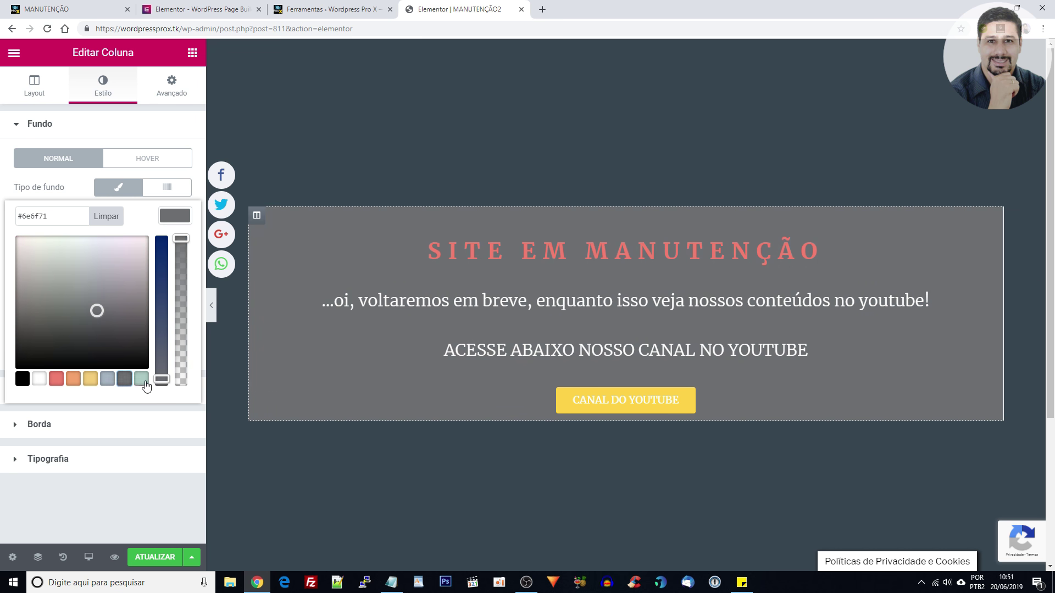
left_click(141, 379)
left_click(42, 381)
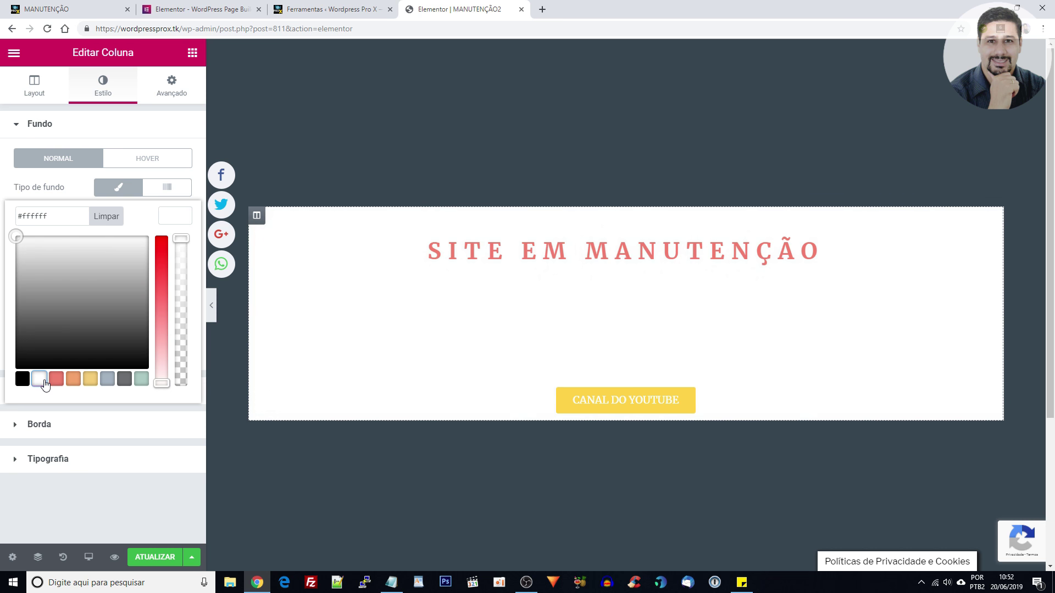
left_click(90, 378)
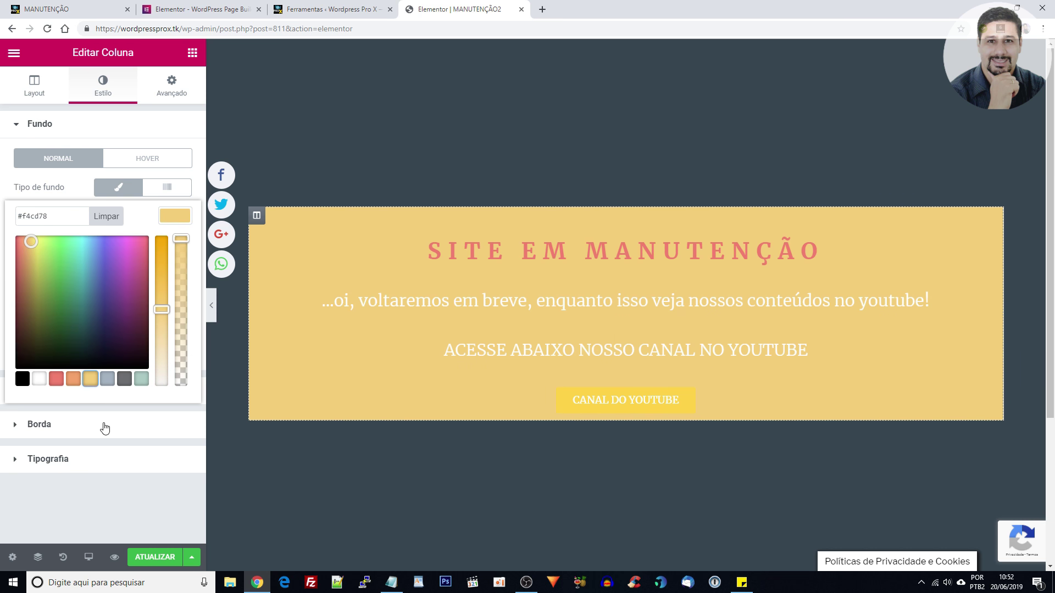
left_click(132, 491)
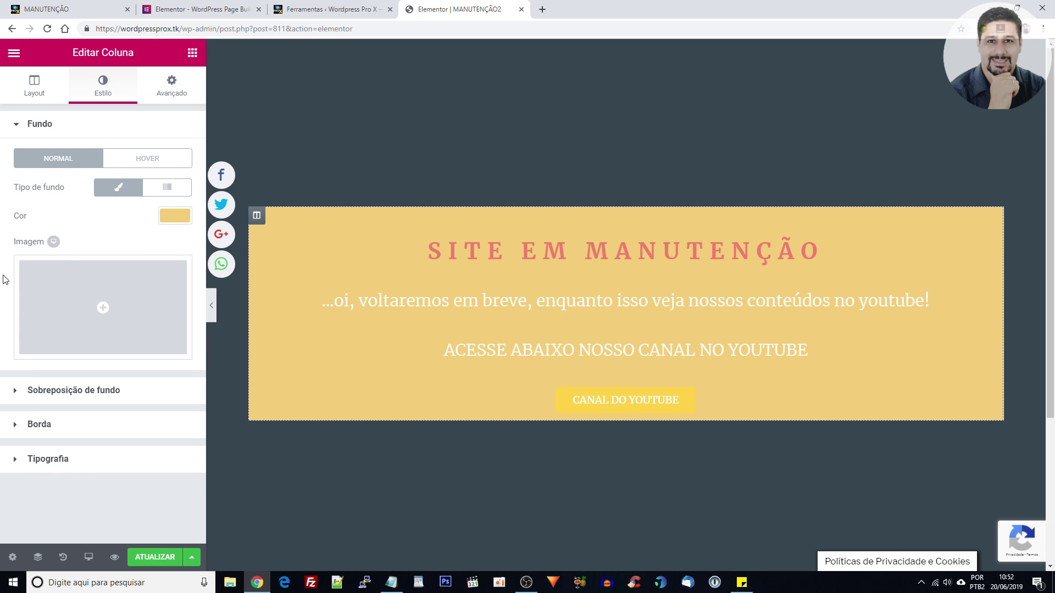
- Change the column's background colour to grey #6e6f71
left_click(160, 83)
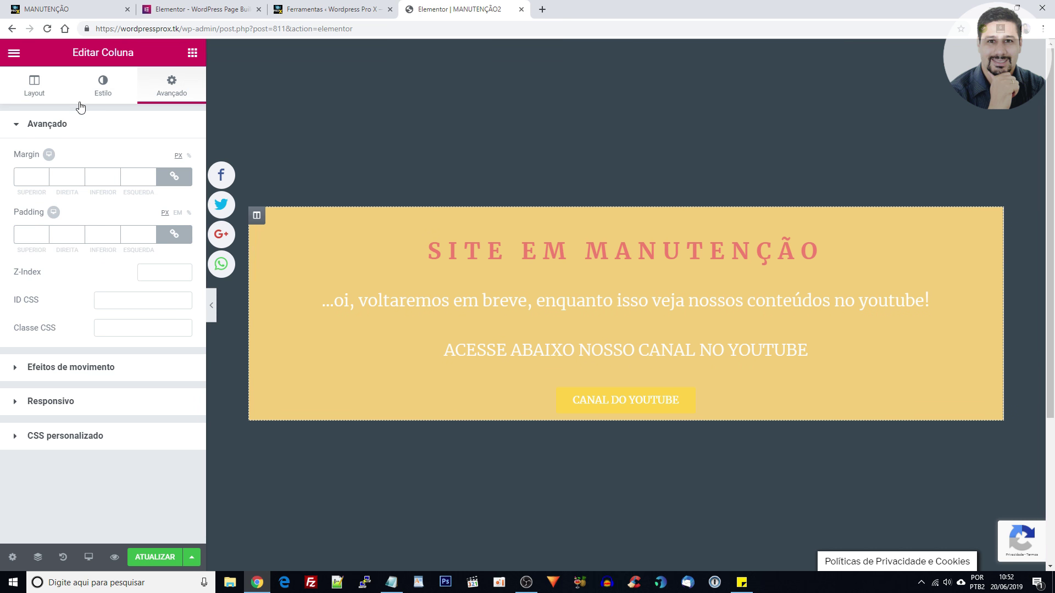
left_click(98, 88)
left_click(174, 215)
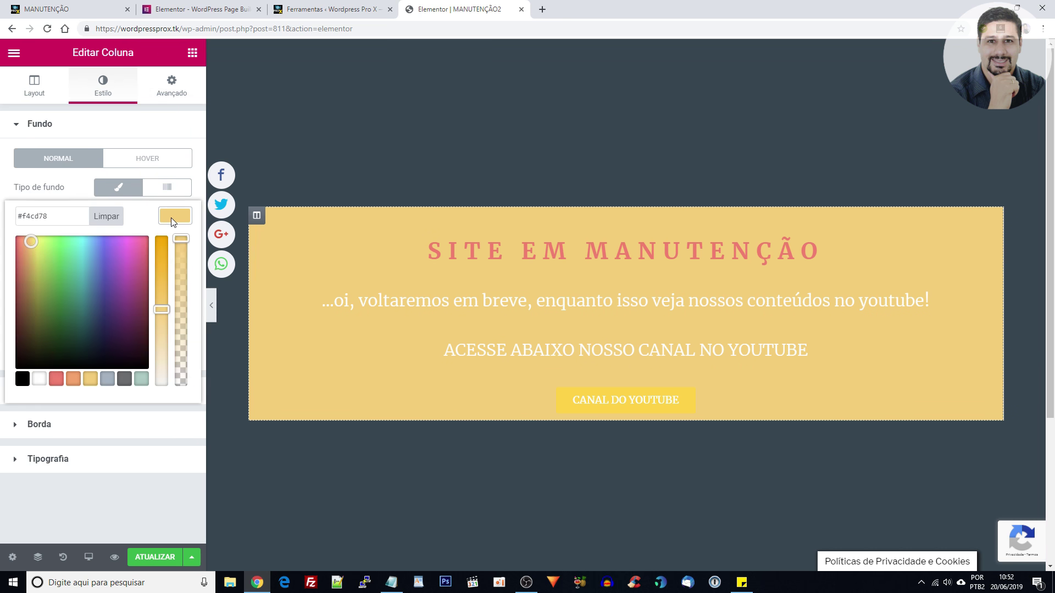
left_click(123, 379)
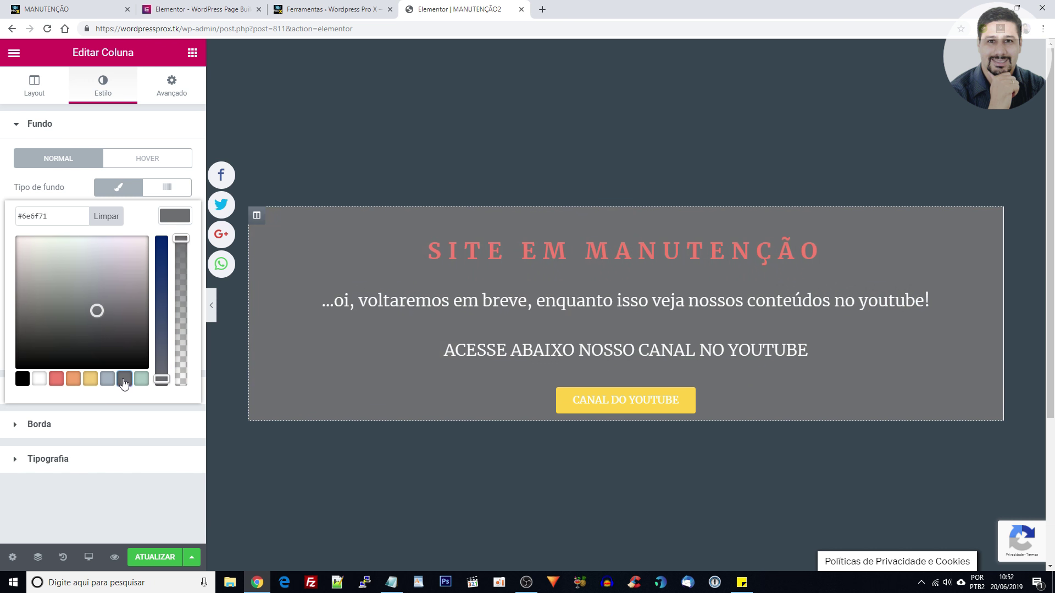
- Set the column's margin to 80 px and its padding to 50 px on all four sides
left_click(169, 88)
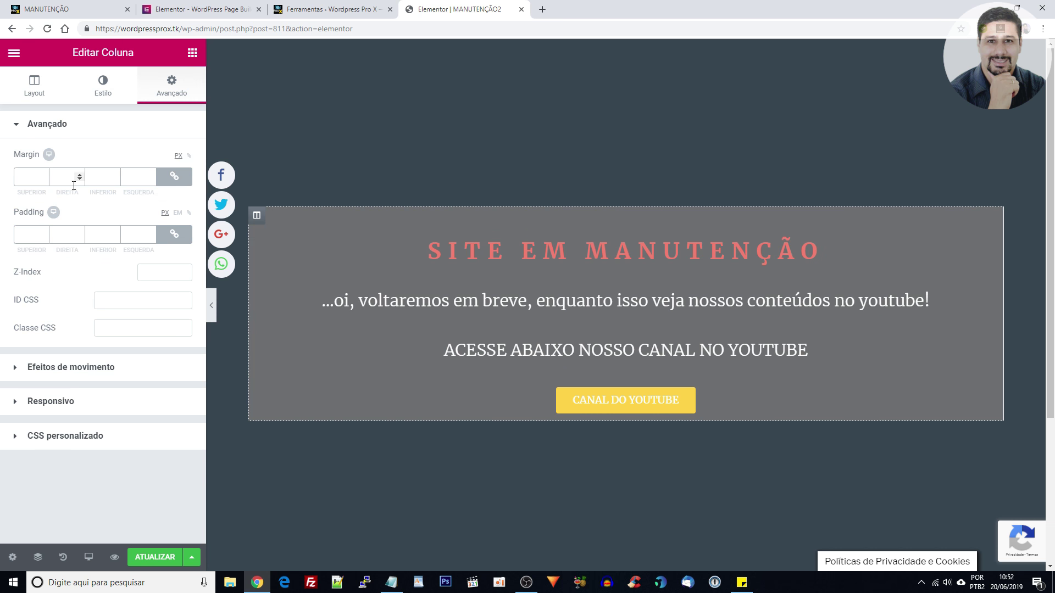
left_click(23, 176)
type("50")
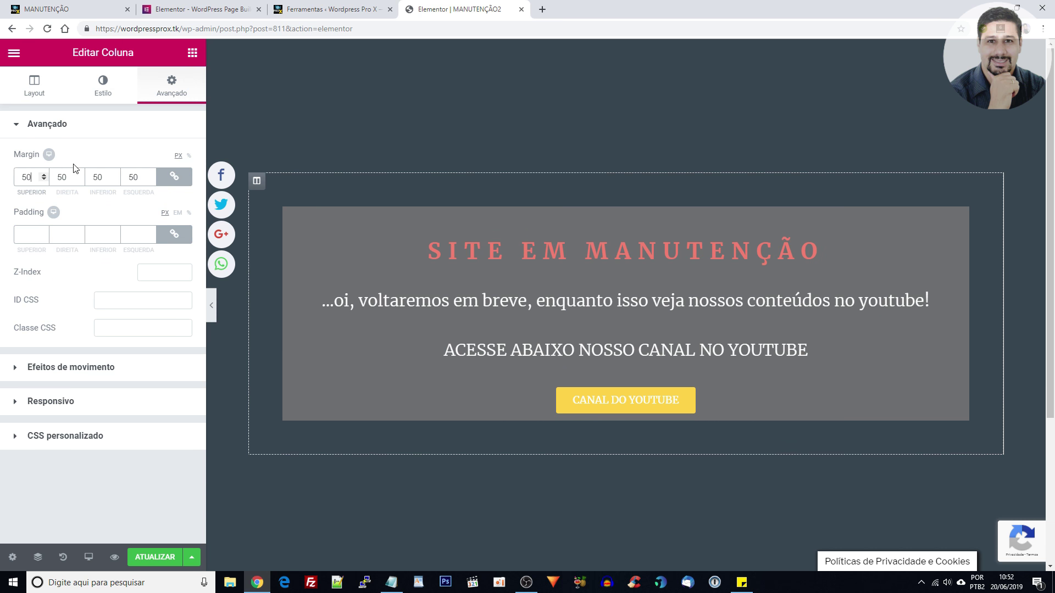
left_click(173, 177)
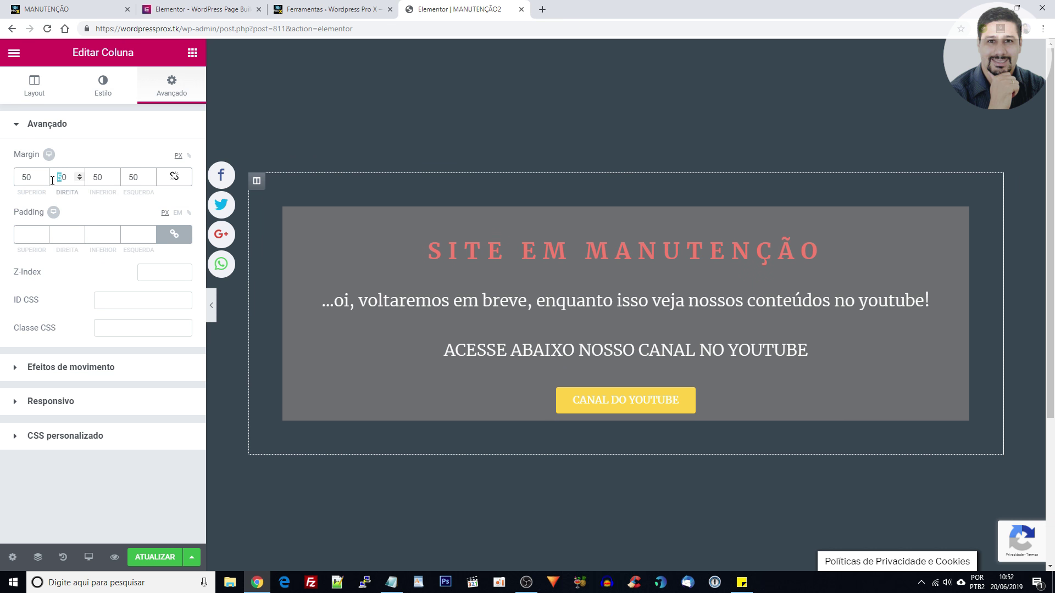
left_click_drag(26, 177, 22, 177)
type("8")
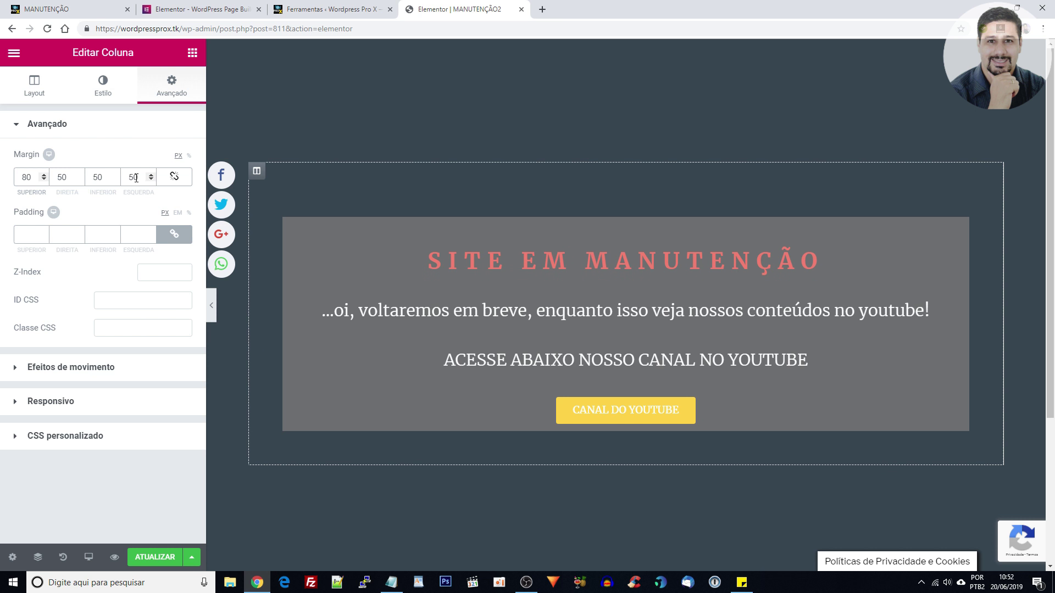
mouse_move(97, 178)
left_mouse_down()
mouse_move(82, 177)
mouse_move(99, 177)
left_mouse_up()
key("BackSpace")
left_click(174, 176)
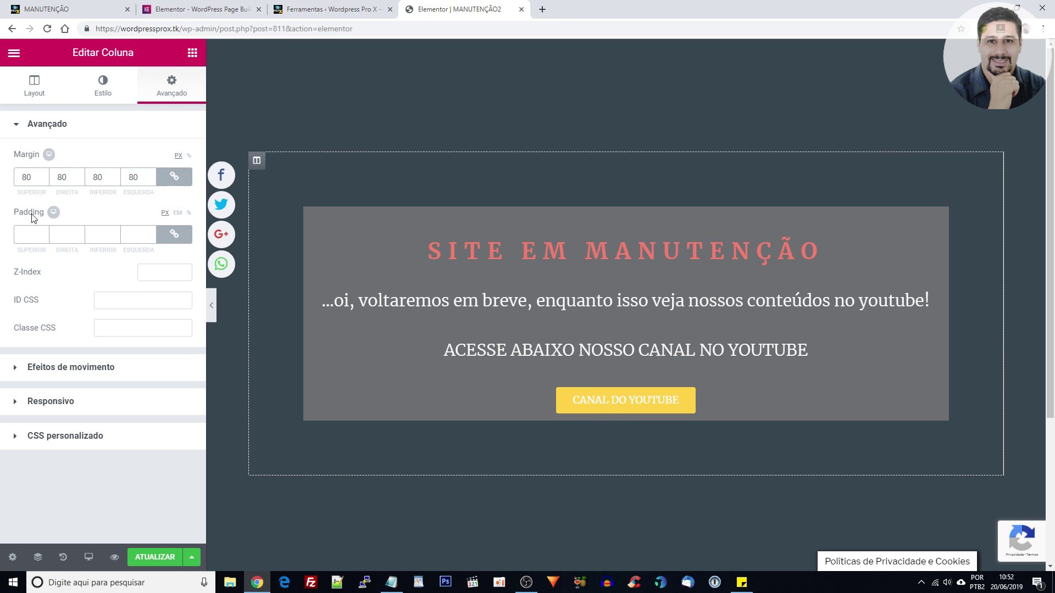
left_click(22, 235)
type("50")
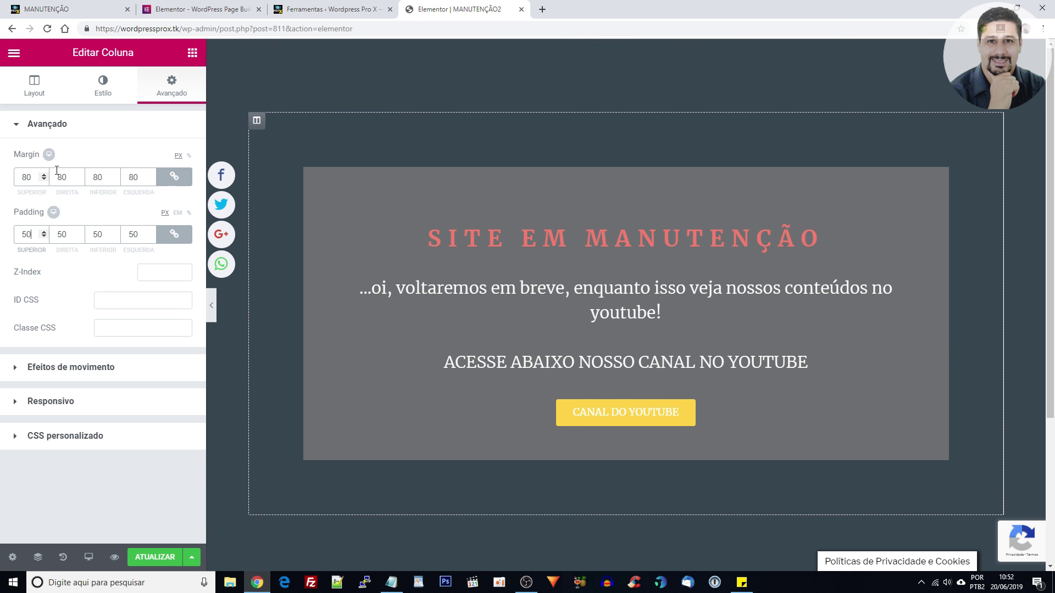
- Unlink the column's margins and try 350 px for Direita and Esquerda, previewing the page without the editing panel
left_click(174, 176)
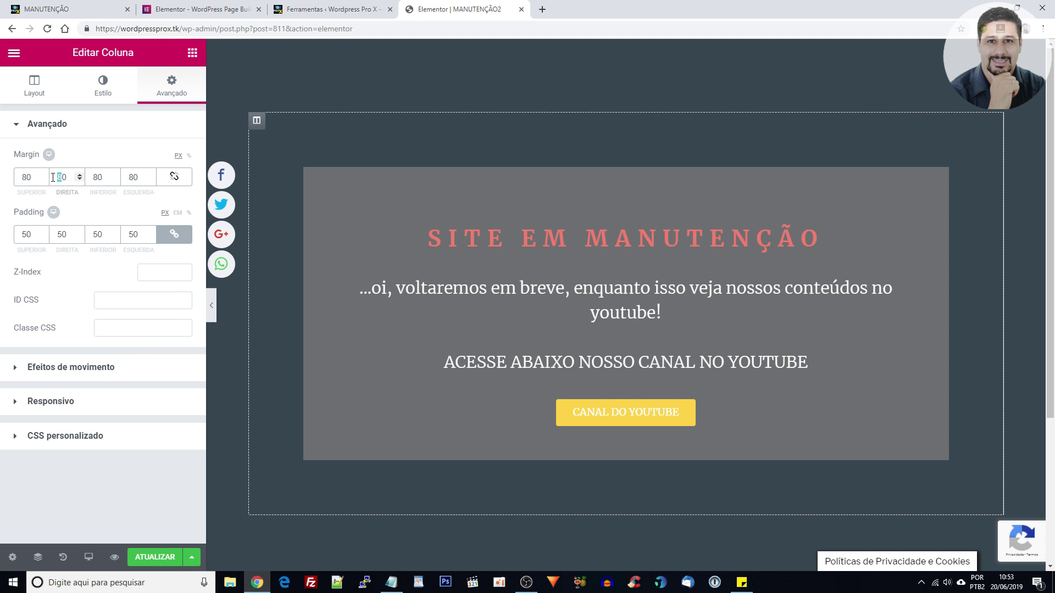
type("3500")
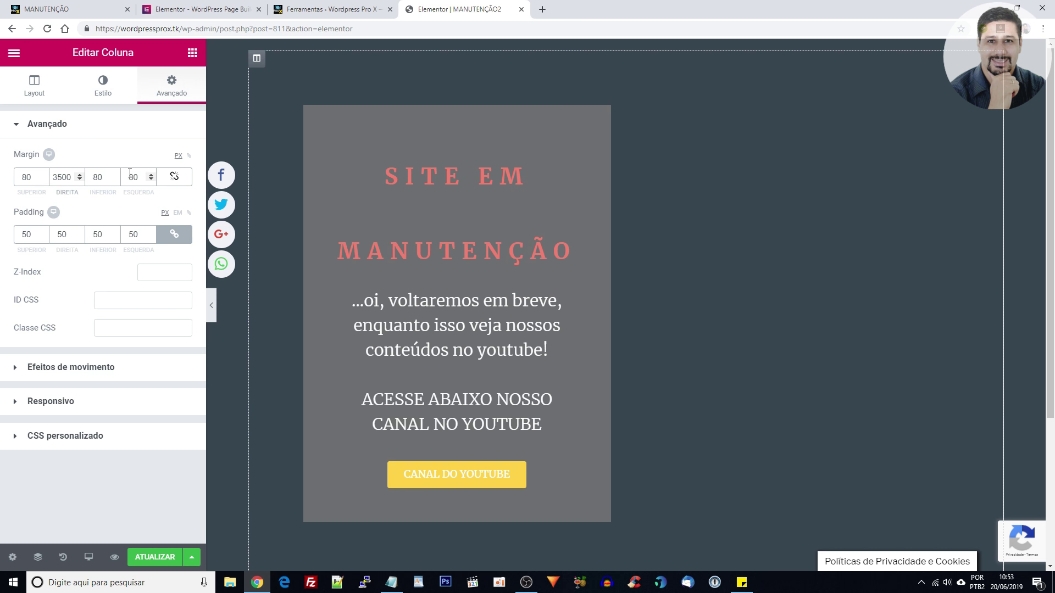
left_click(136, 177)
type("350")
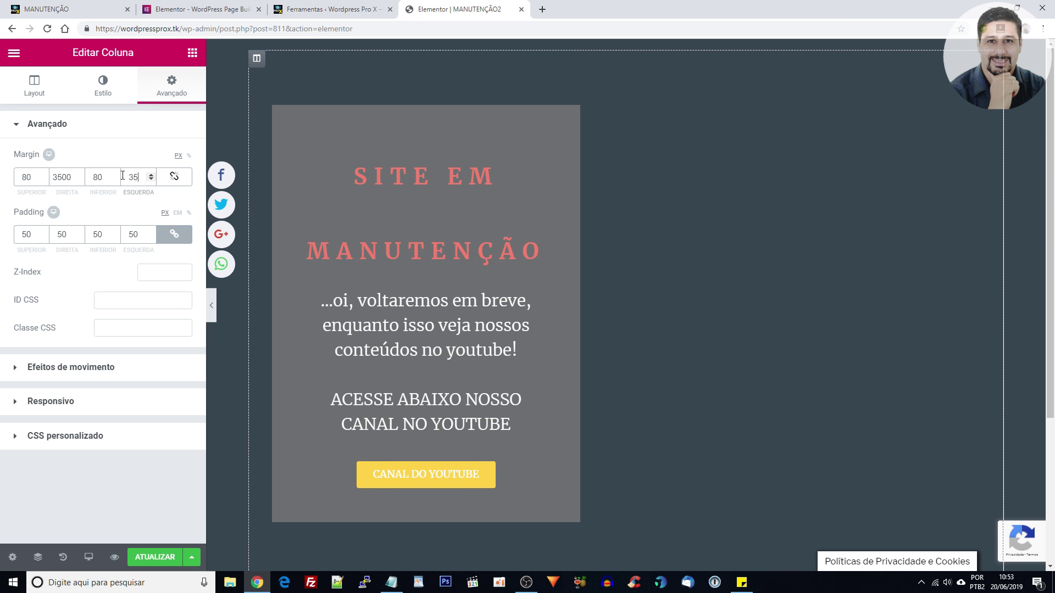
left_click(212, 306)
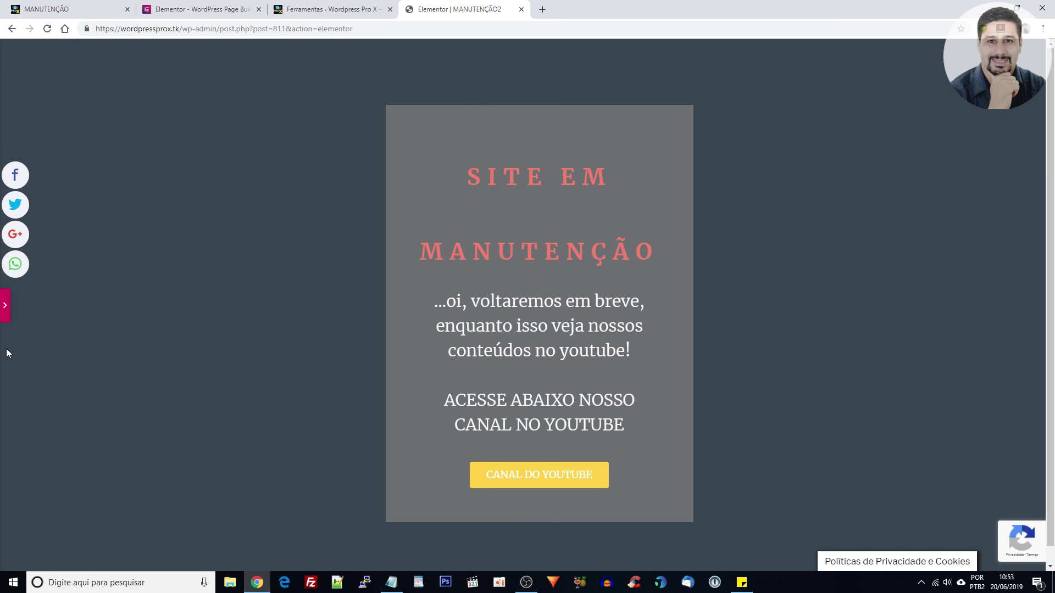
left_click(8, 318)
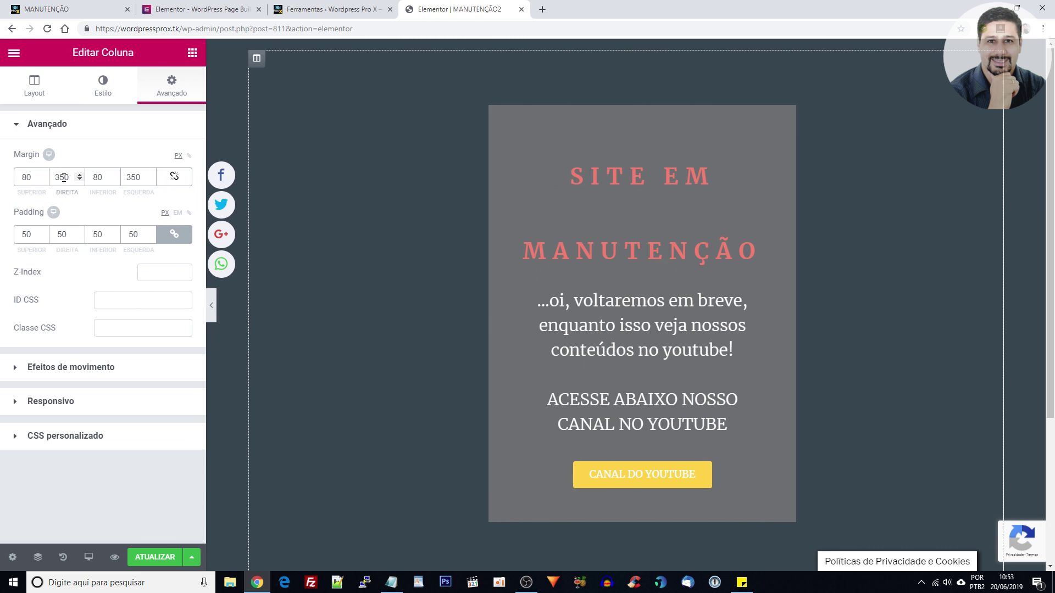
left_click(212, 307)
left_click(7, 307)
- Set the column's Direita and Esquerda margins to 150 px and preview the page without the editing panel
type("1")
left_click(128, 177)
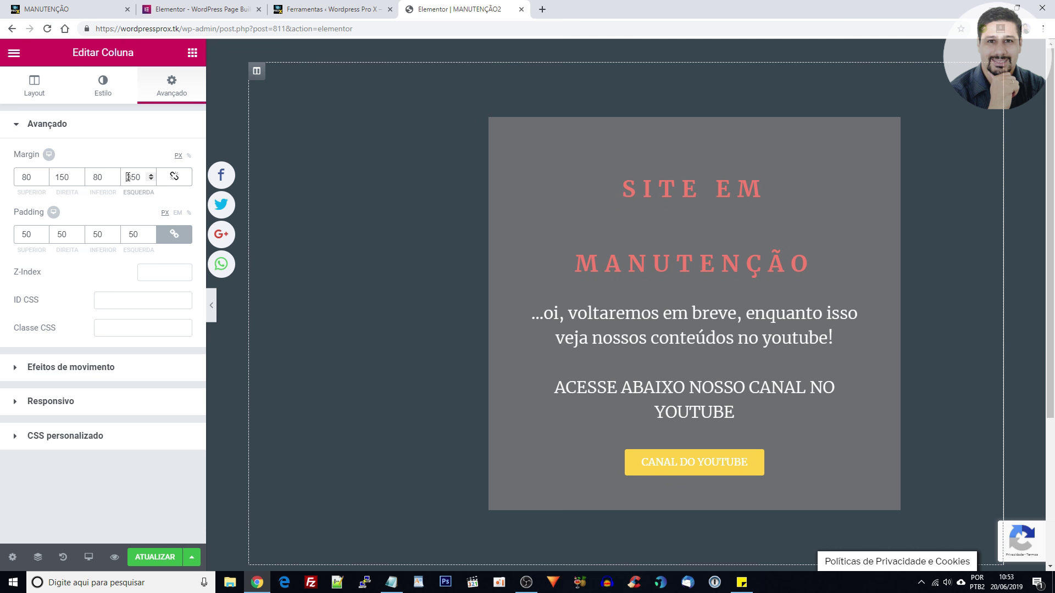
type("1")
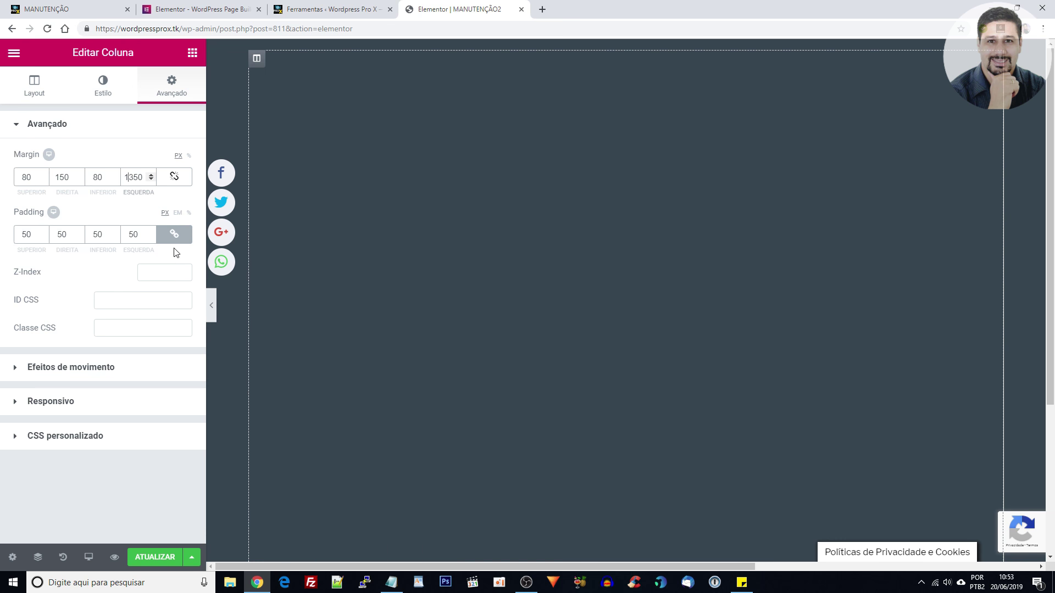
key("BackSpace")
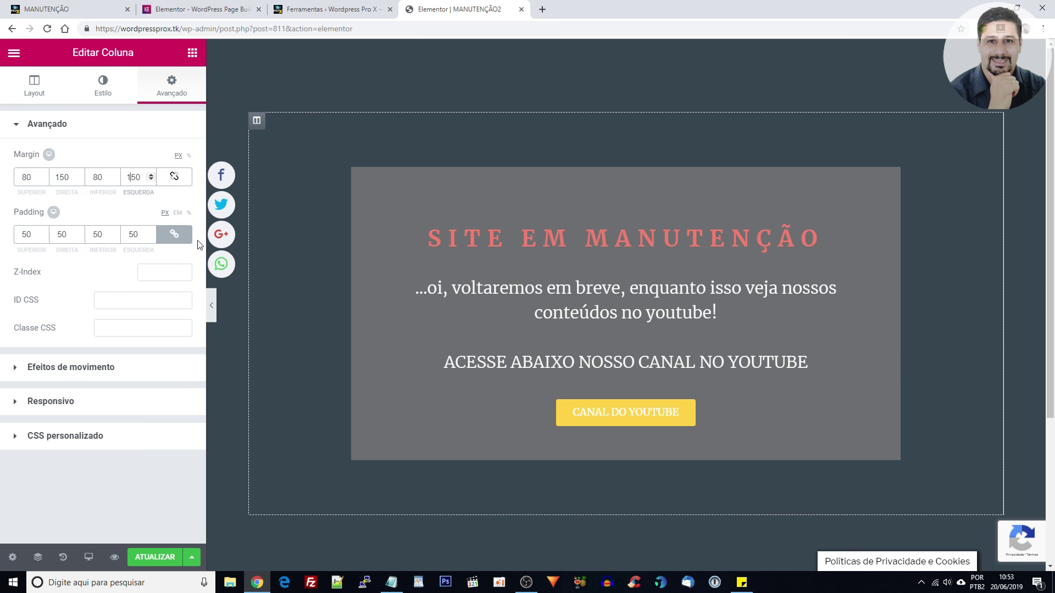
left_click(211, 306)
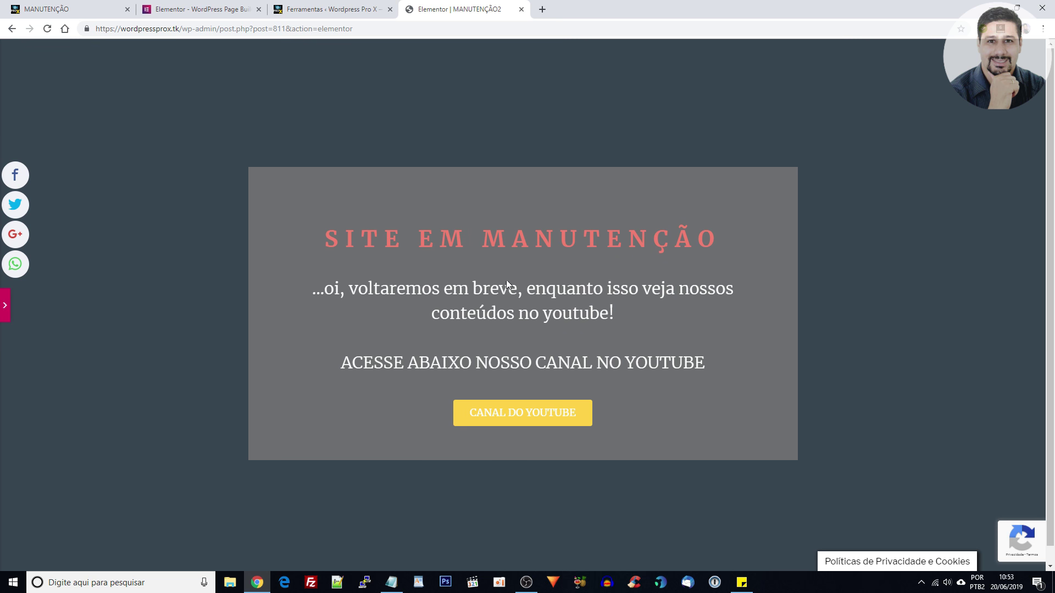
left_click(8, 305)
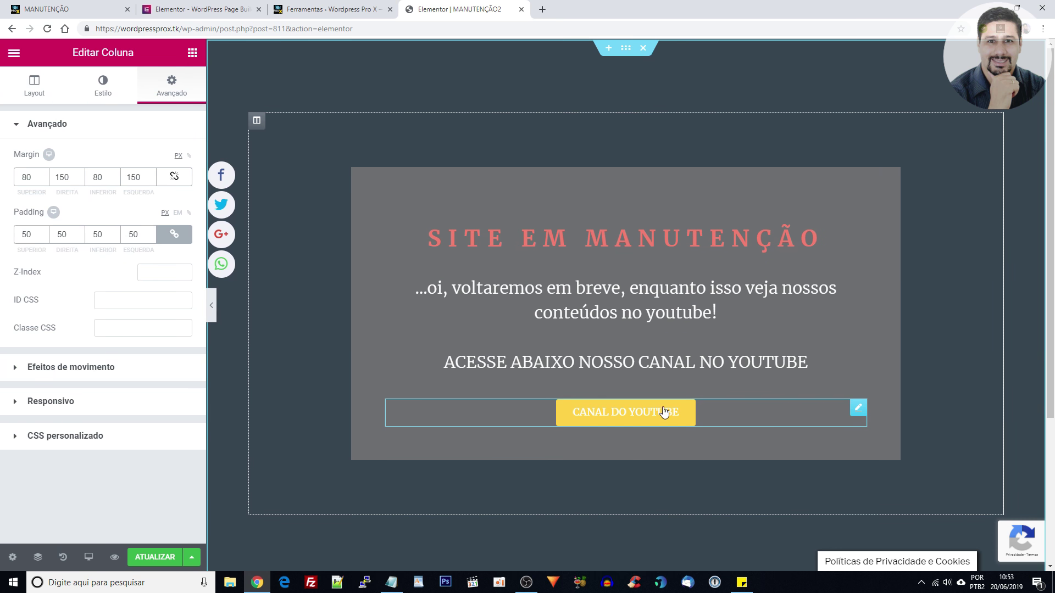
- Link the button to the copied YouTube channel URL, removing the "?view_as=subscriber" ending
left_click(857, 408)
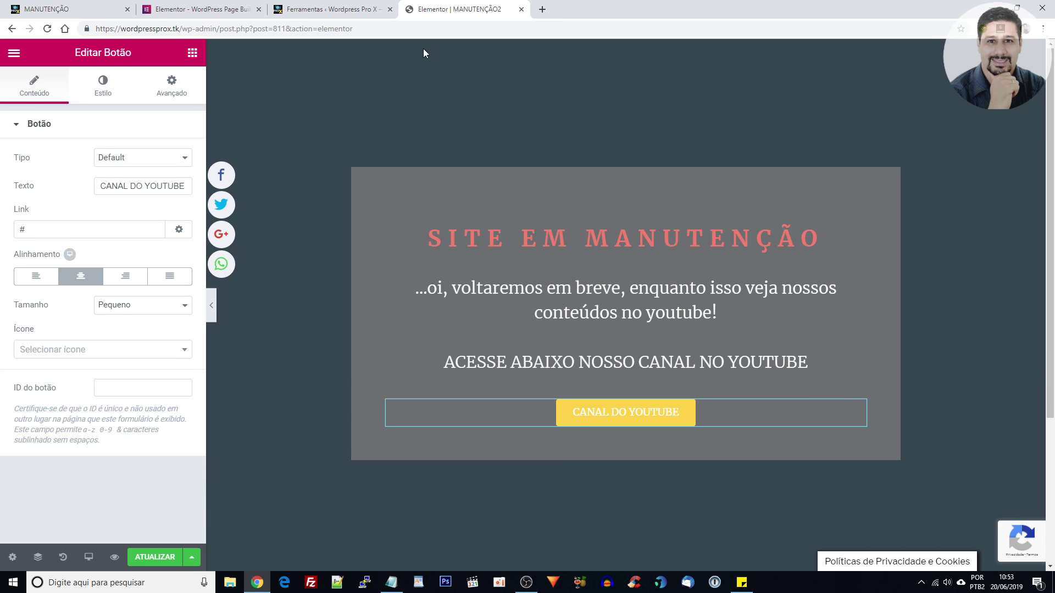
double_click(54, 222)
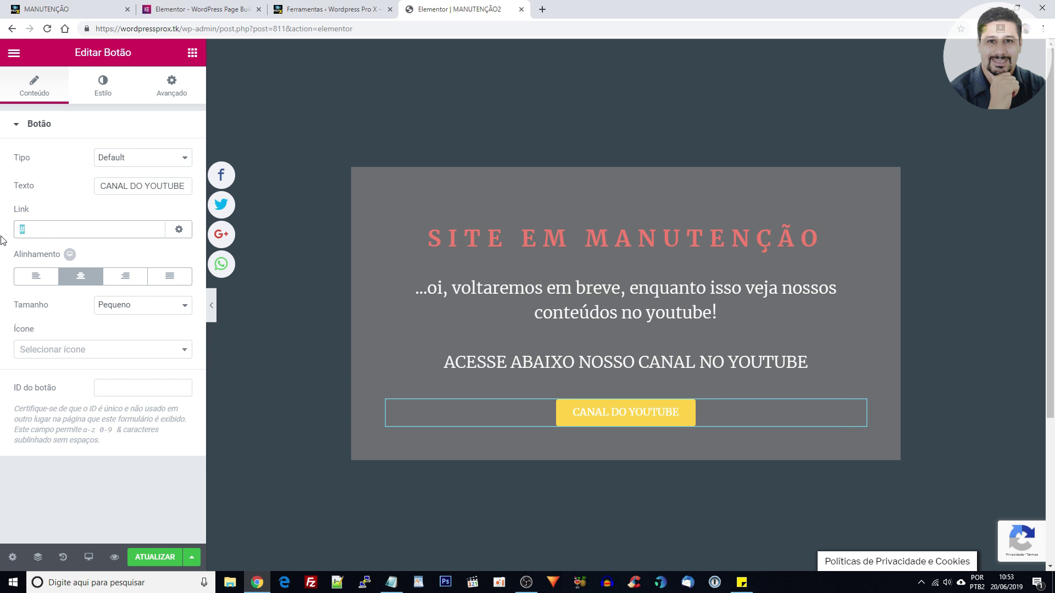
key("ctrl+v")
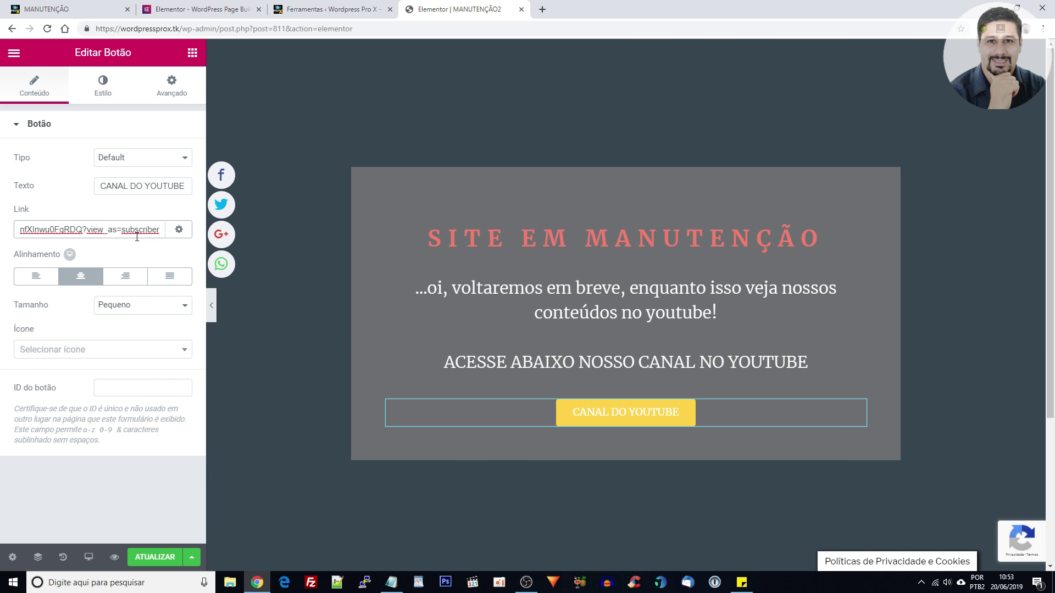
left_click_drag(84, 229, 273, 232)
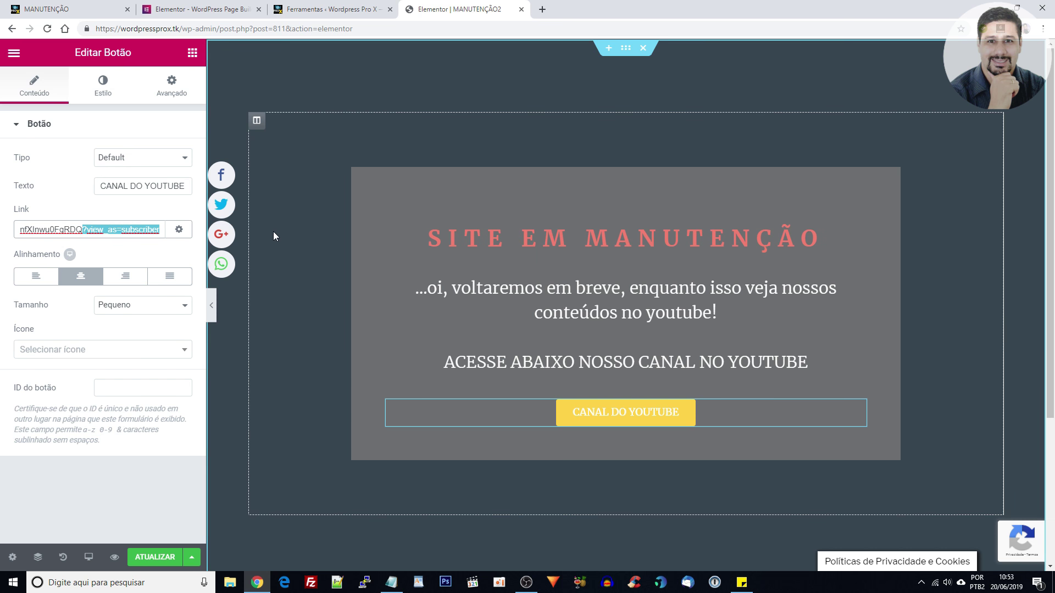
left_click(78, 484)
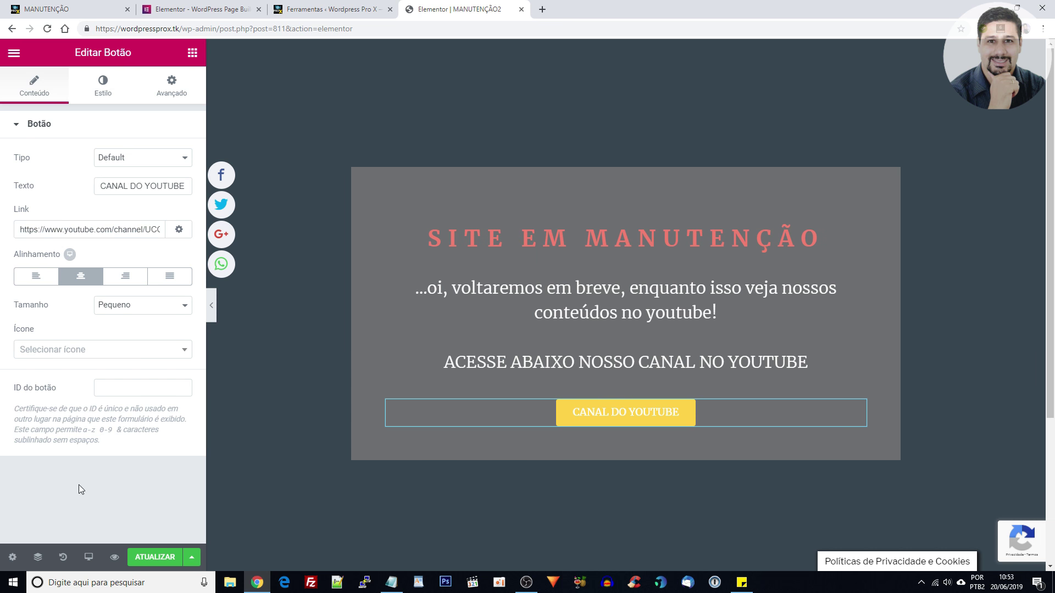
- Set the button's size to Extra grande and add the "youtube" icon to it
left_click(150, 307)
left_click(138, 361)
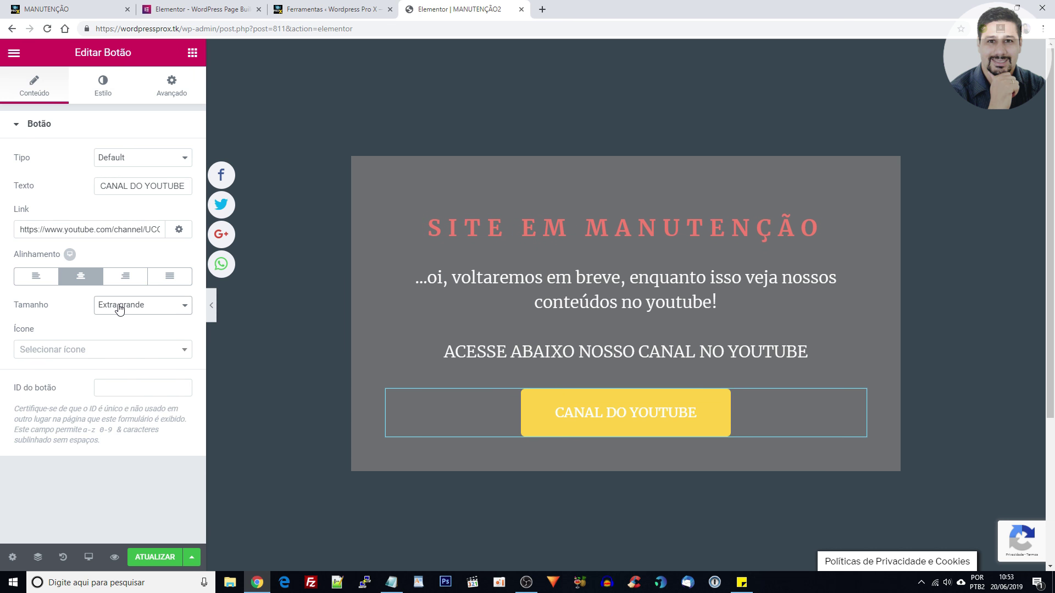
left_click(137, 354)
type("YOU")
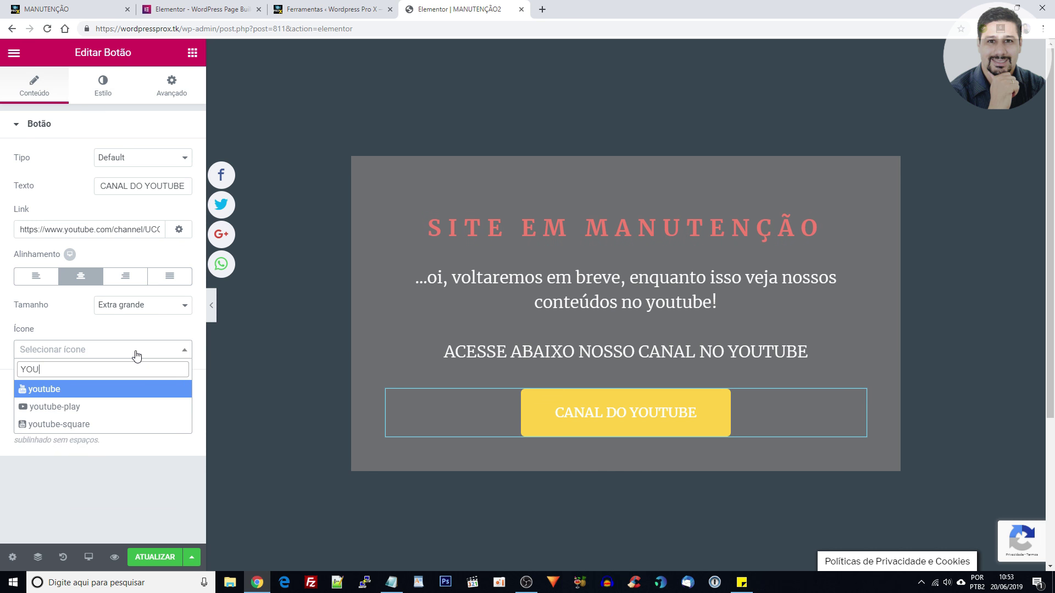
left_click(86, 390)
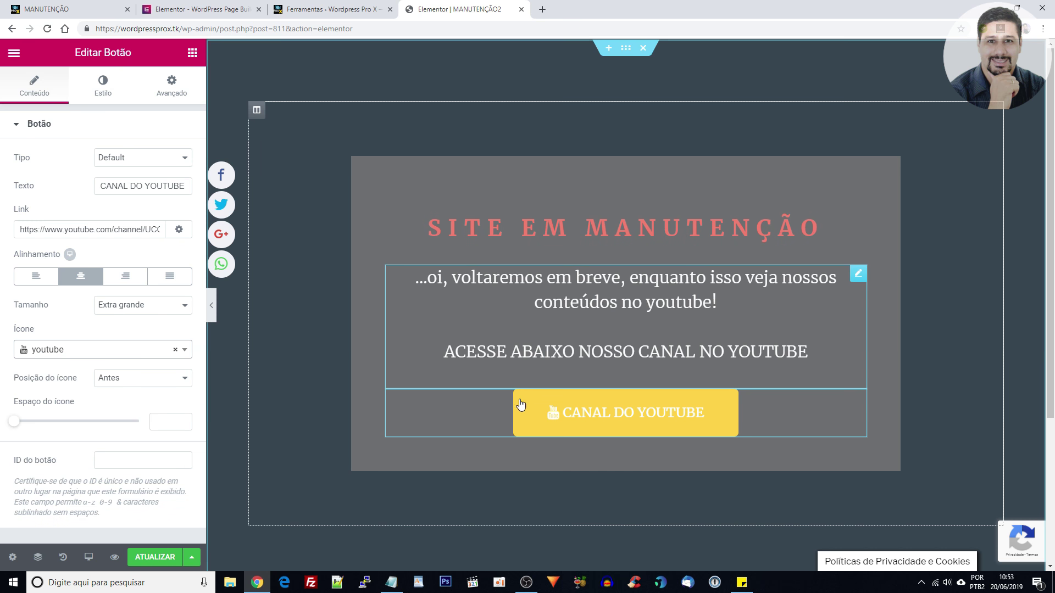
- Look through the button's style and advanced settings and save the updated page template
left_click(108, 87)
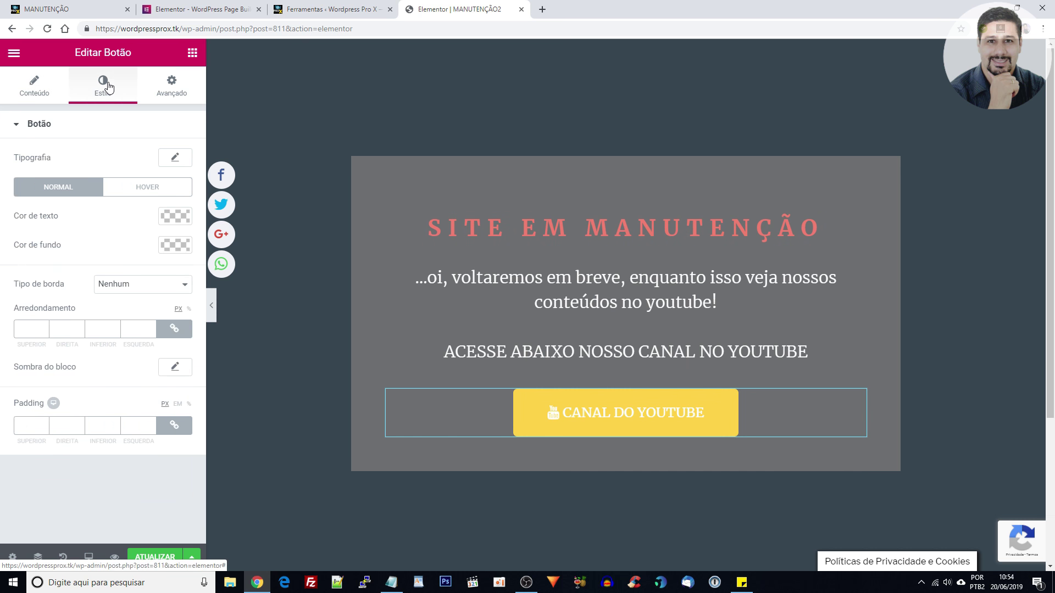
left_click(164, 92)
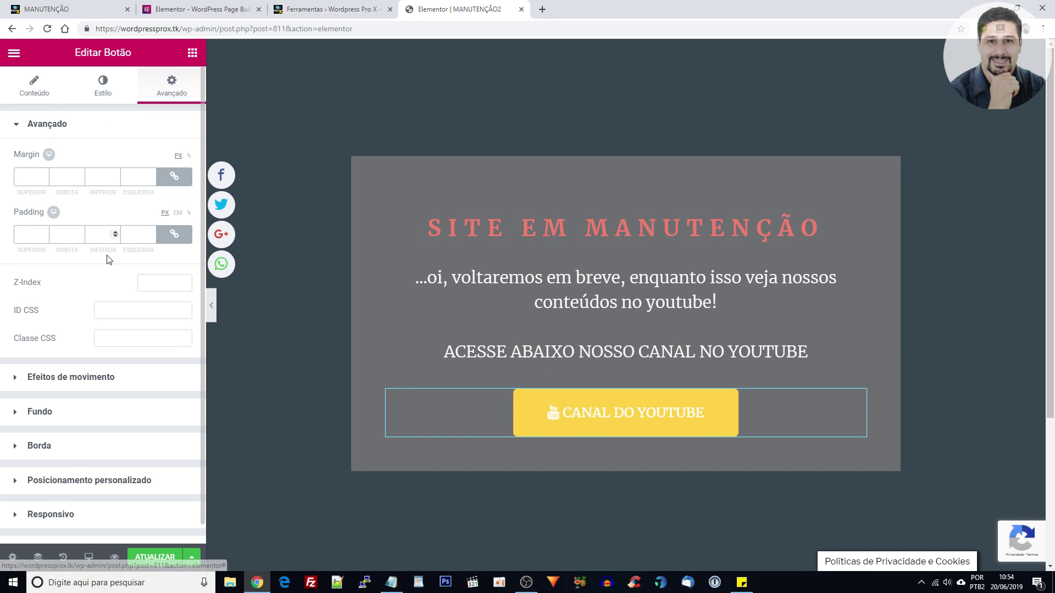
left_click(161, 557)
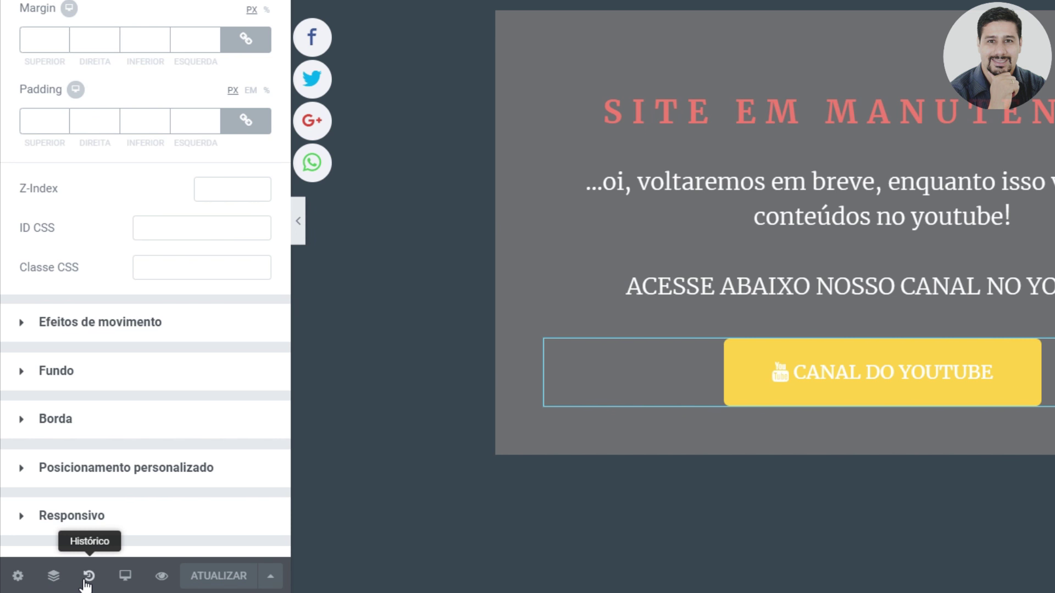
- Check the page in the Mobile responsive preview and return to the Desktop view
mouse_move(120, 583)
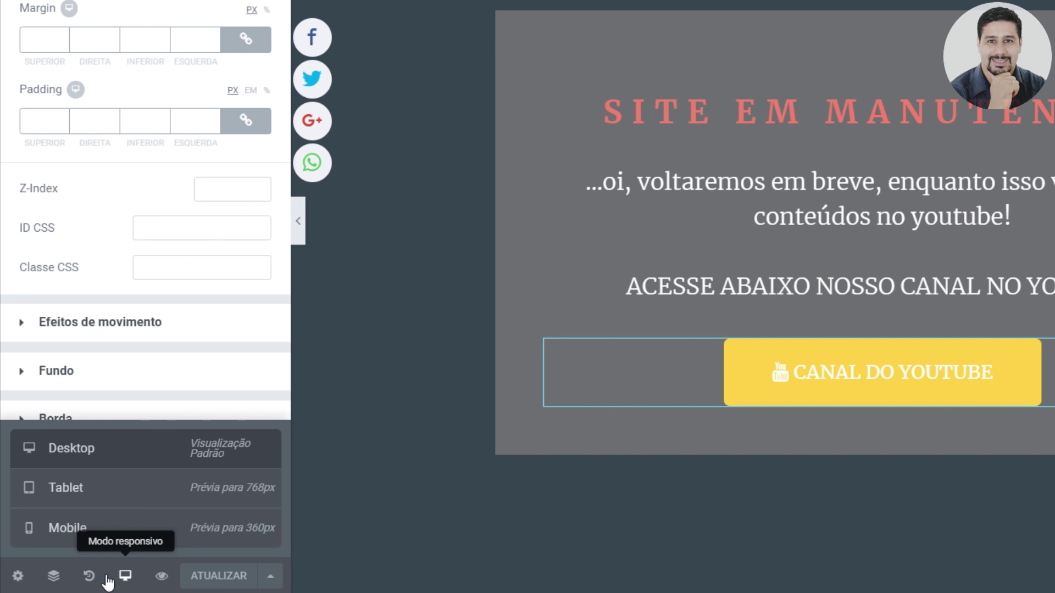
left_click(85, 533)
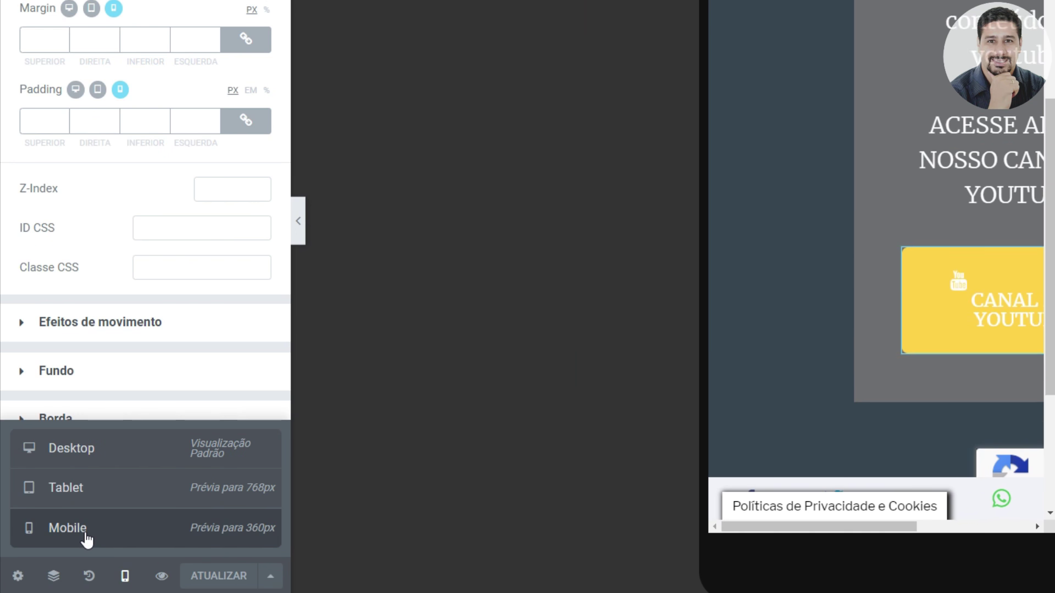
scroll(912, 318, "up", 6)
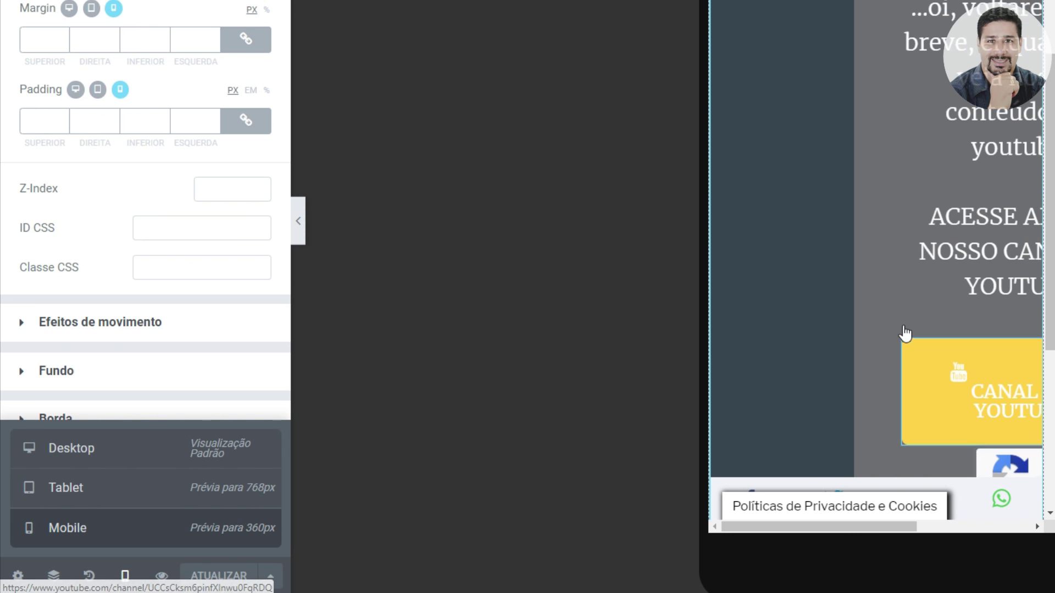
left_click(71, 463)
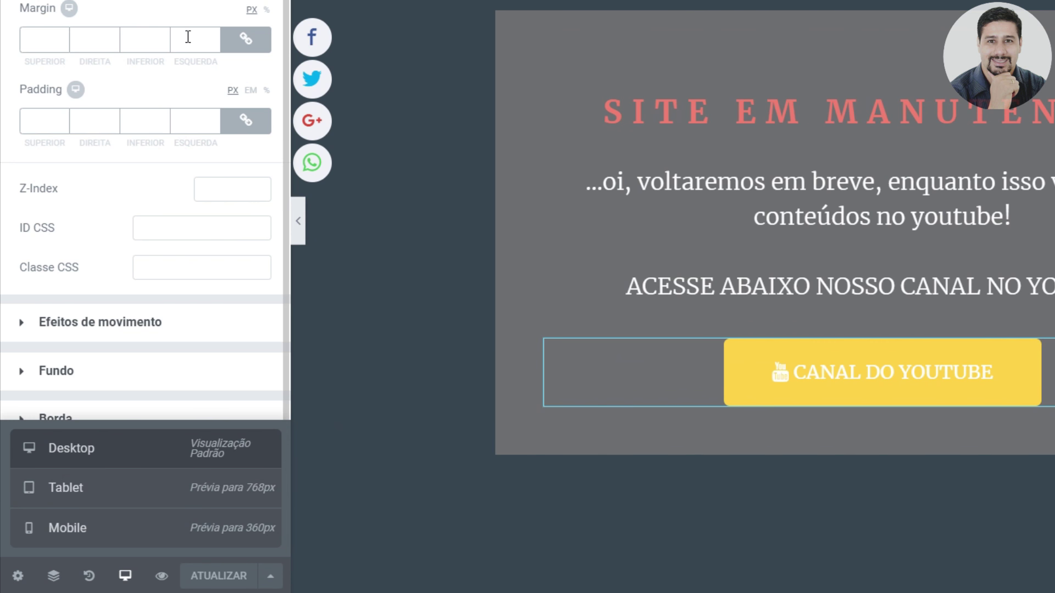
- Preview the maintenance page in its own browser tab and compare it with the editor canvas without the editing panel
left_click(162, 576)
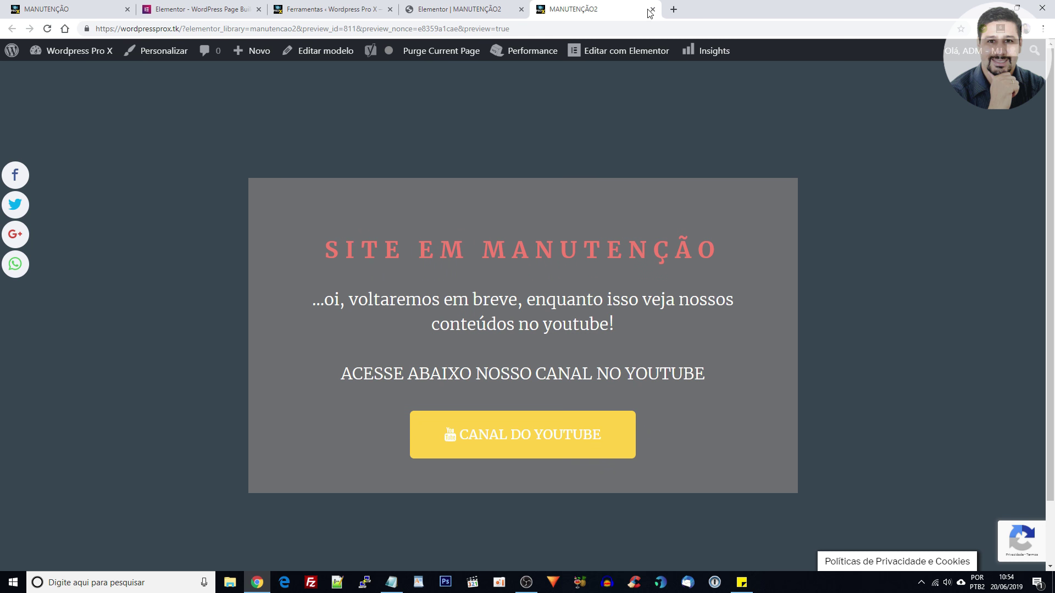
left_click(460, 15)
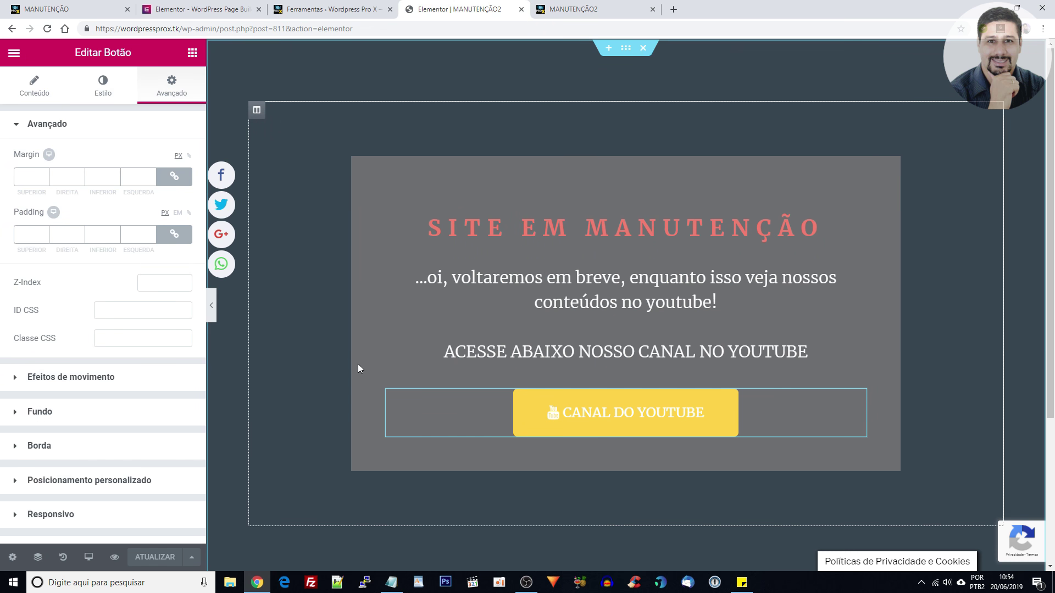
left_click(212, 305)
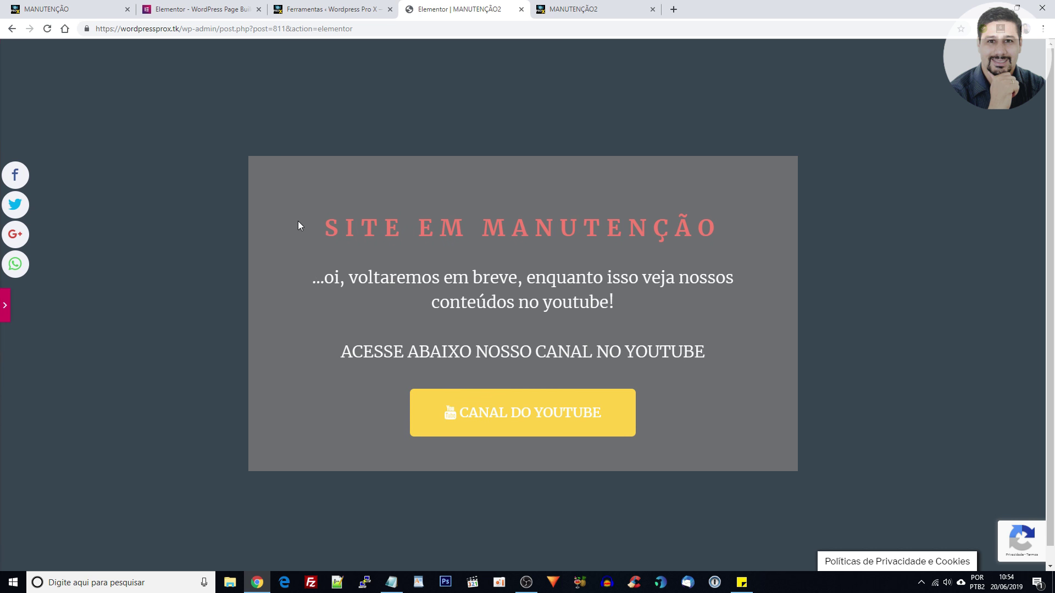
scroll(591, 358, "down", 1)
scroll(591, 357, "up", 1)
left_click(5, 306)
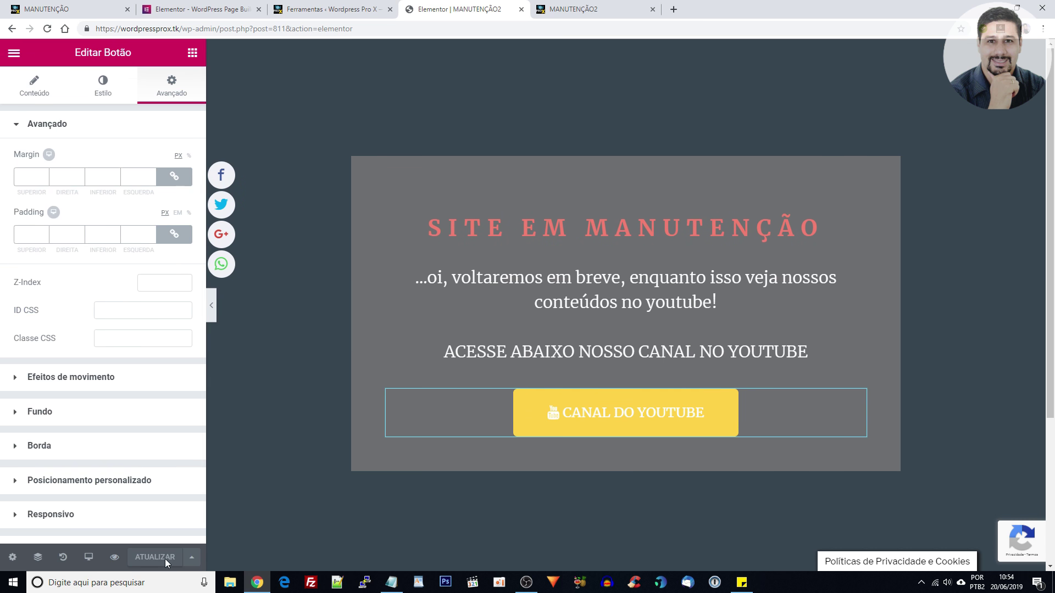
- Exit the Elementor editor to the WordPress dashboard and open the list of saved templates
left_click(14, 53)
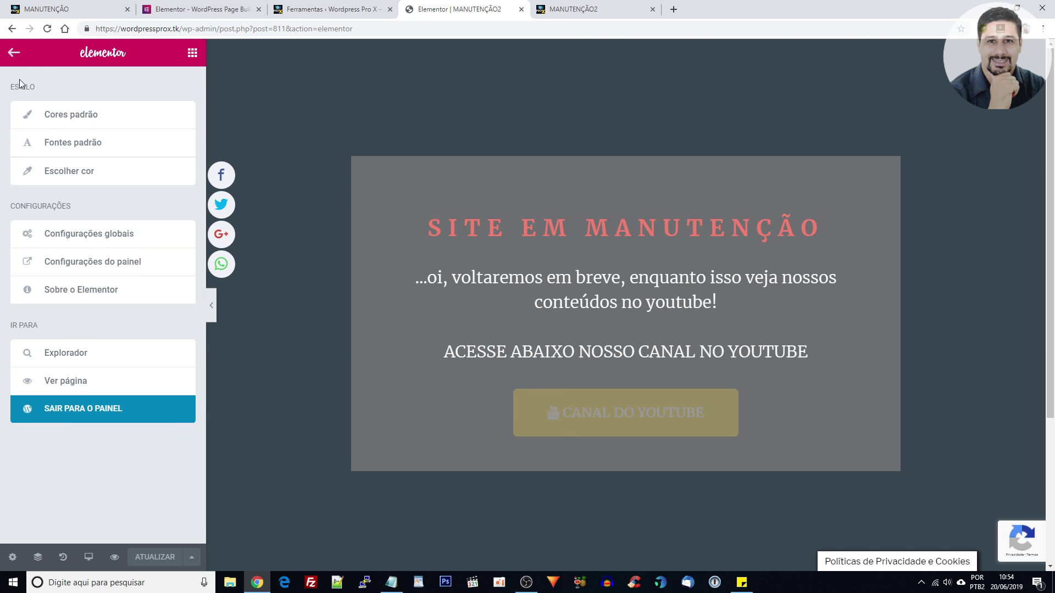
left_click(55, 414)
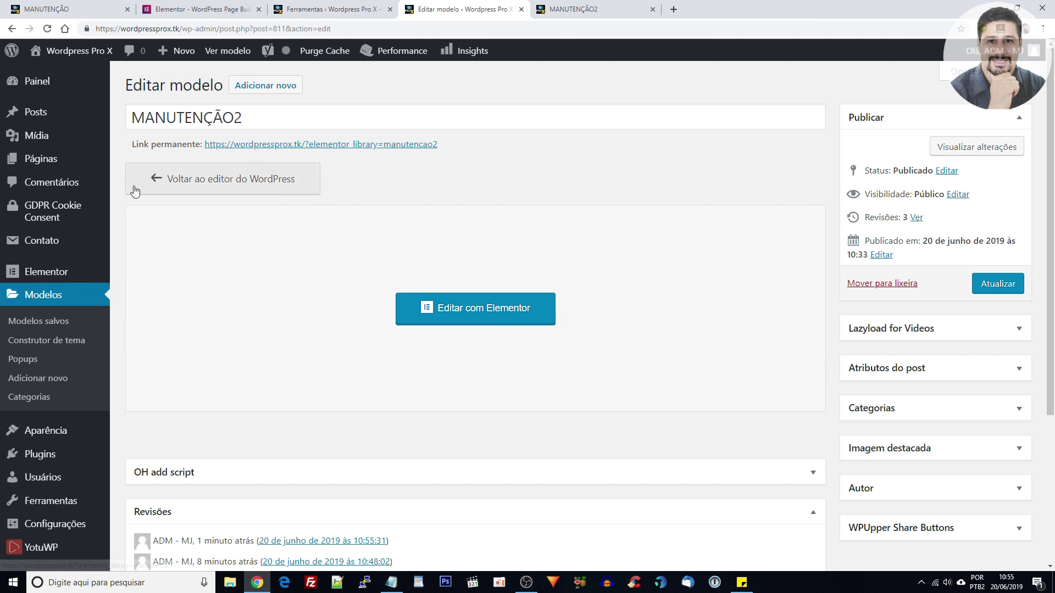
left_click(45, 322)
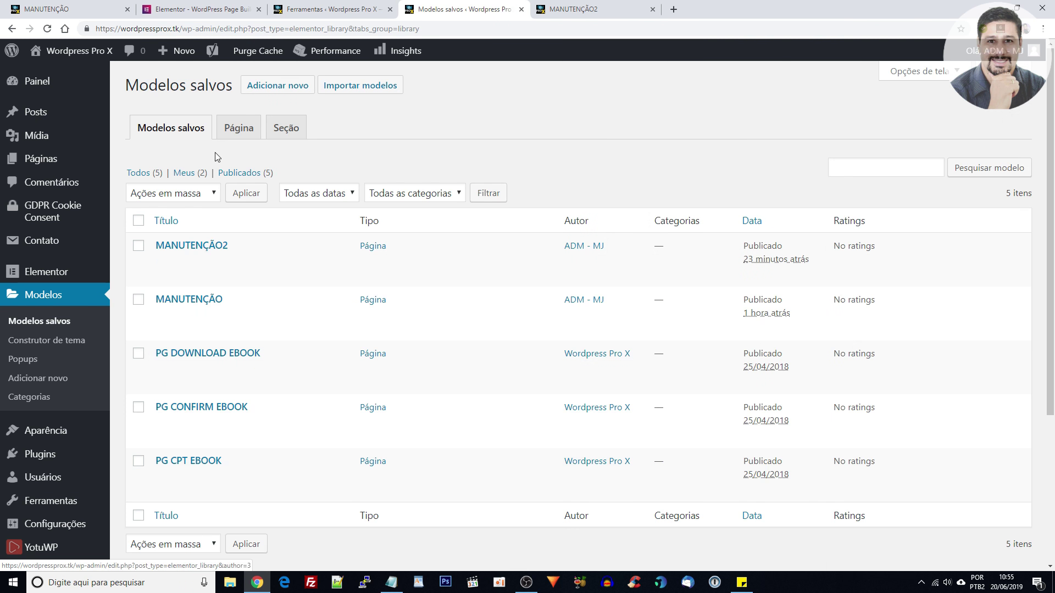
- Examine the Página and Seção template lists, the theme builder page and the popups page
left_click(233, 128)
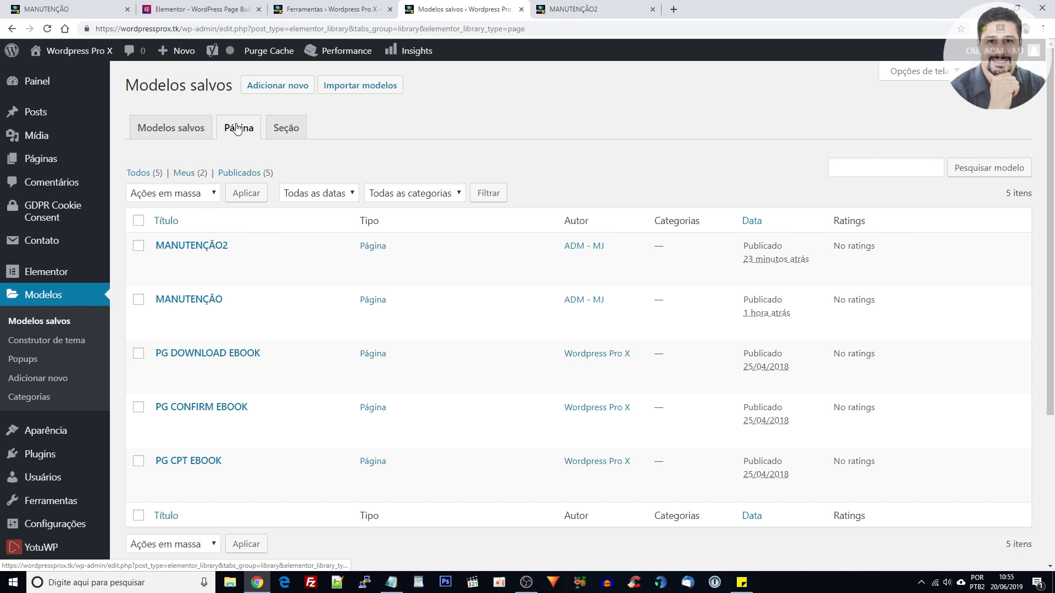
mouse_move(74, 166)
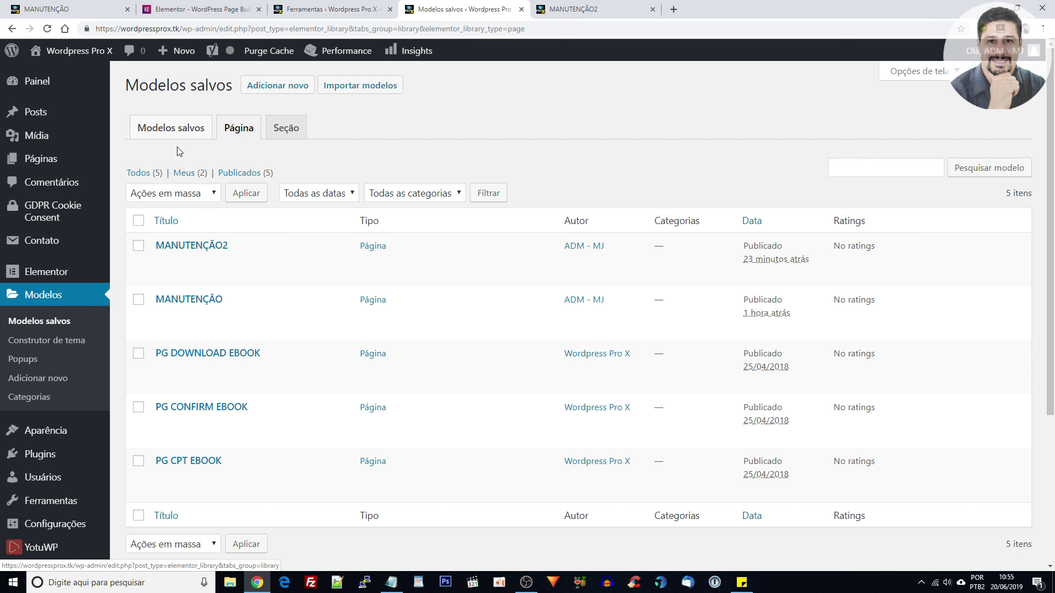
left_click(286, 128)
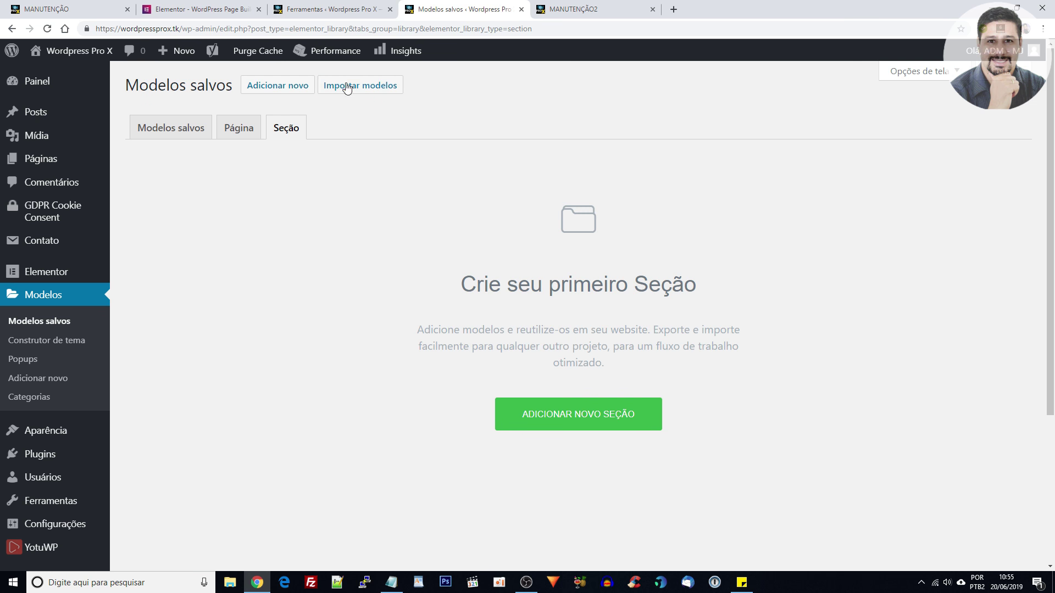
left_click(23, 347)
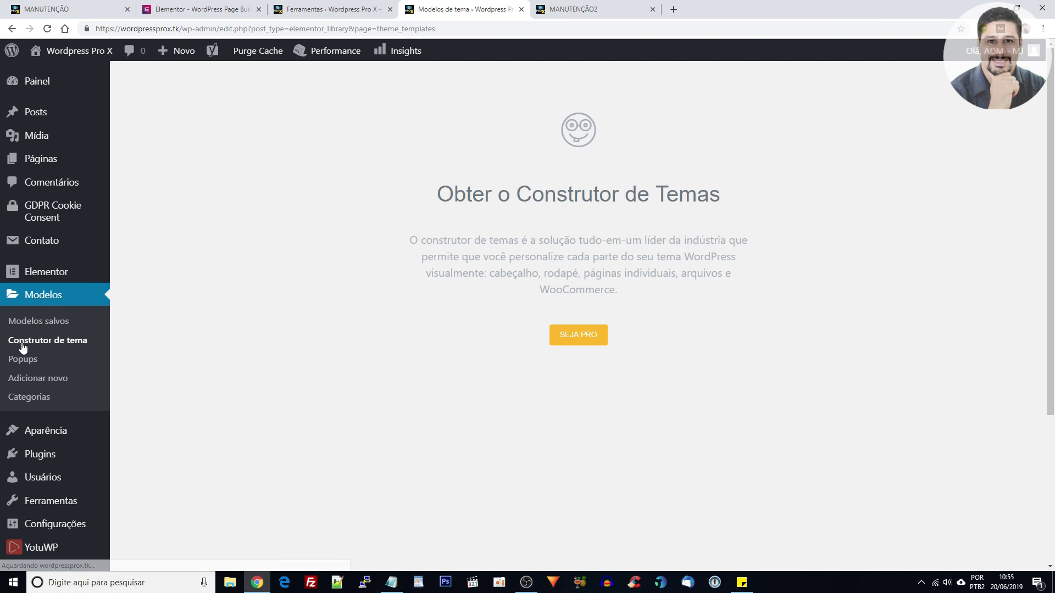
left_click(21, 362)
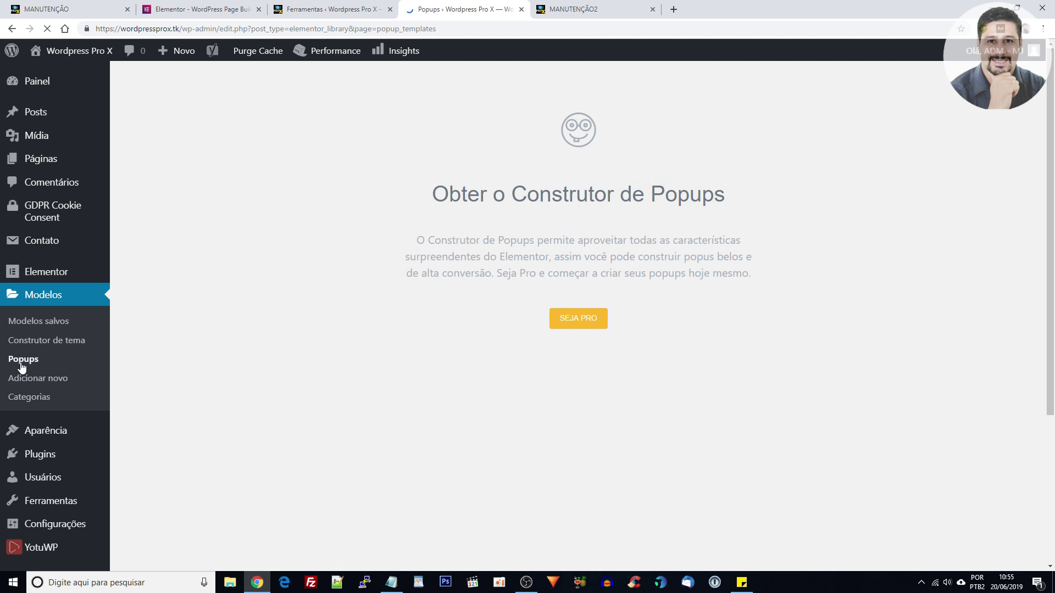
- Look at the template types offered for a new template without creating one, and view the template categories page
left_click(23, 382)
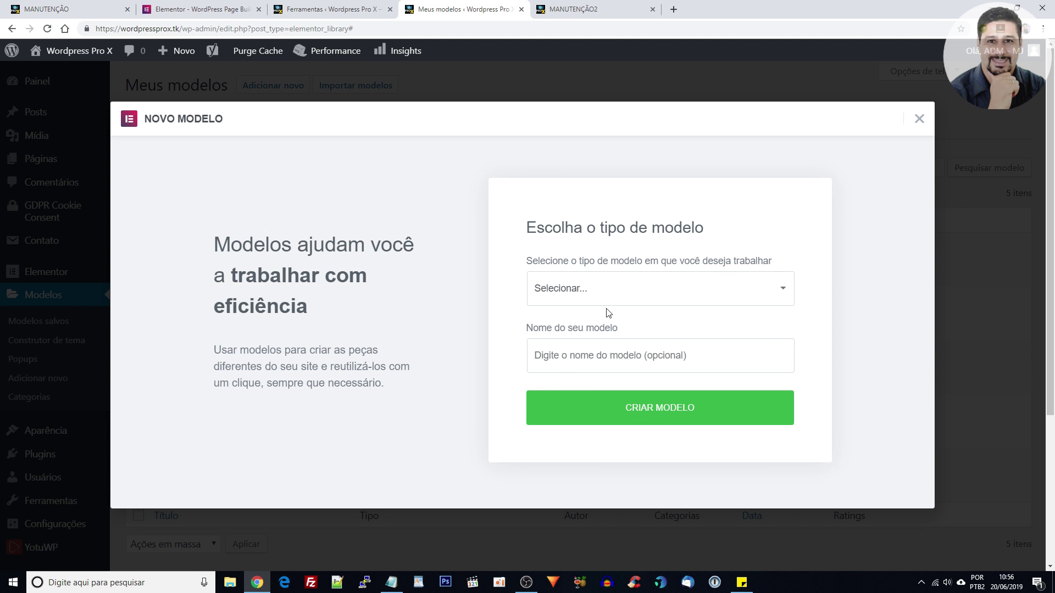
left_click(602, 296)
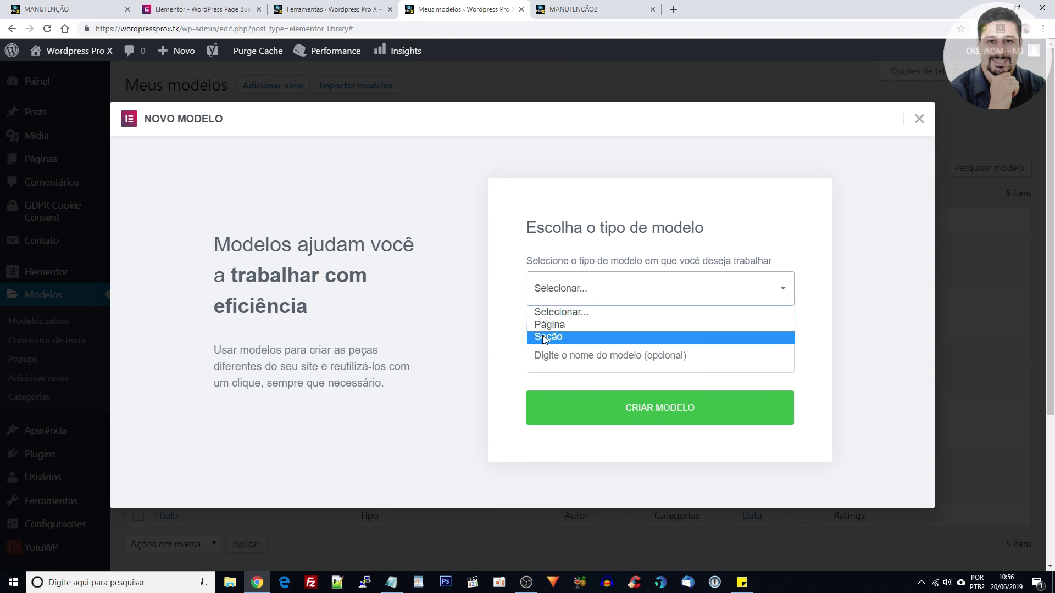
left_click(528, 372)
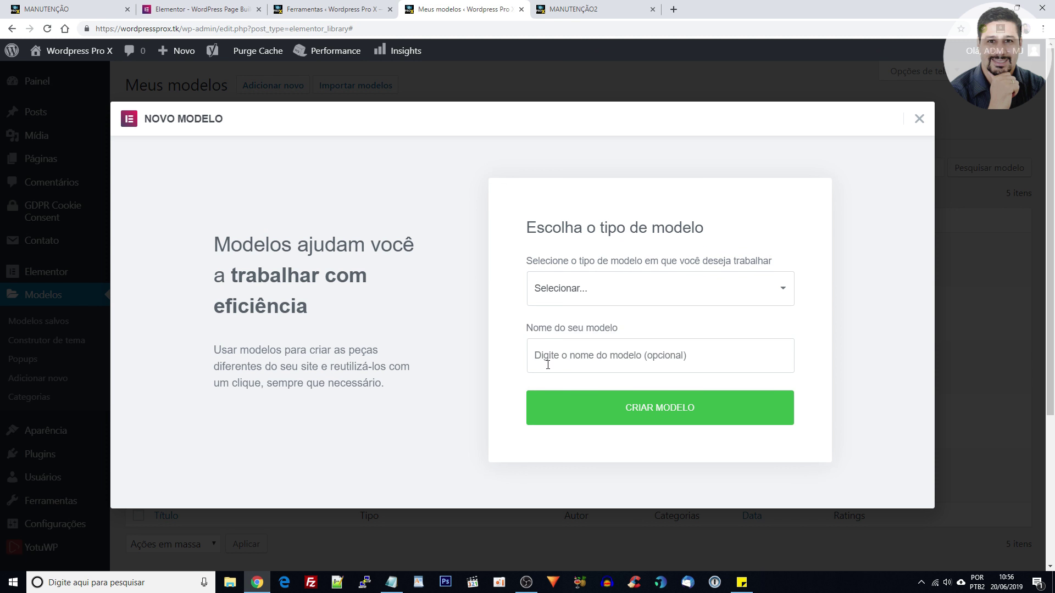
left_click(584, 353)
left_click(917, 118)
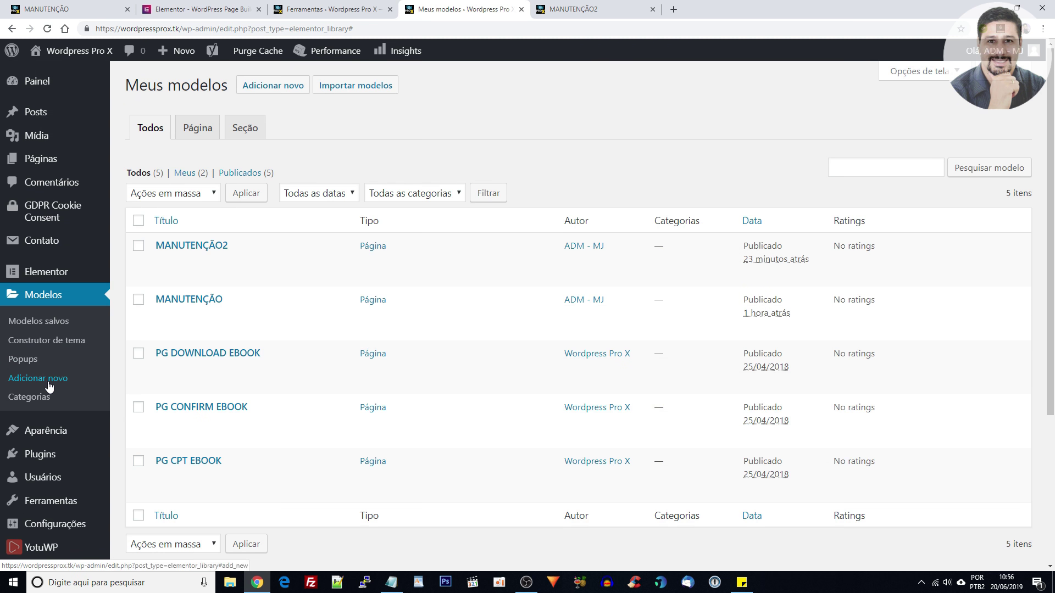
left_click(37, 394)
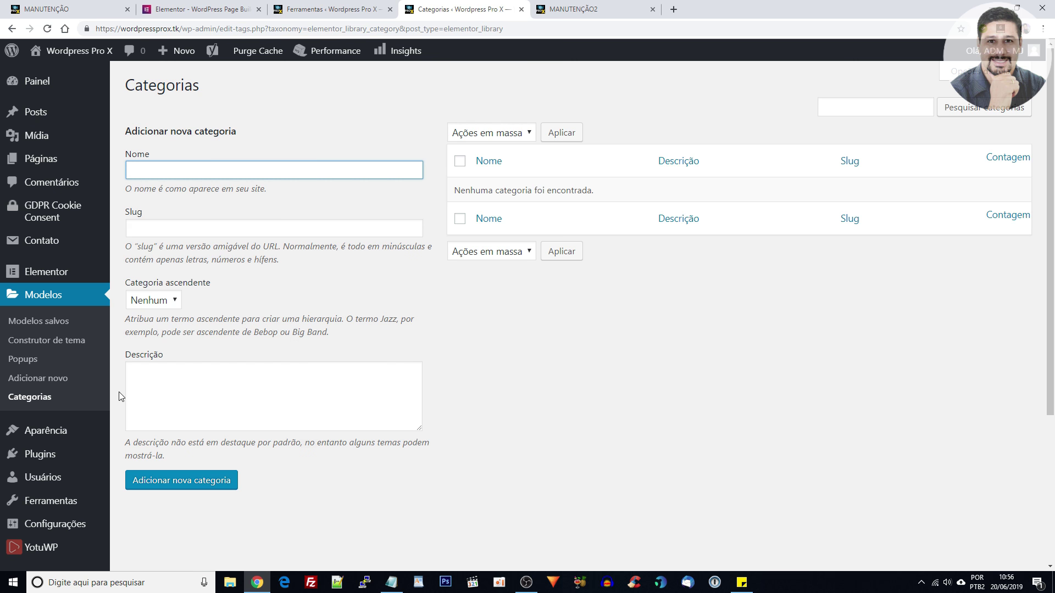
- Open the Modo de manutenção settings in Elementor's Ferramentas
left_click(50, 279)
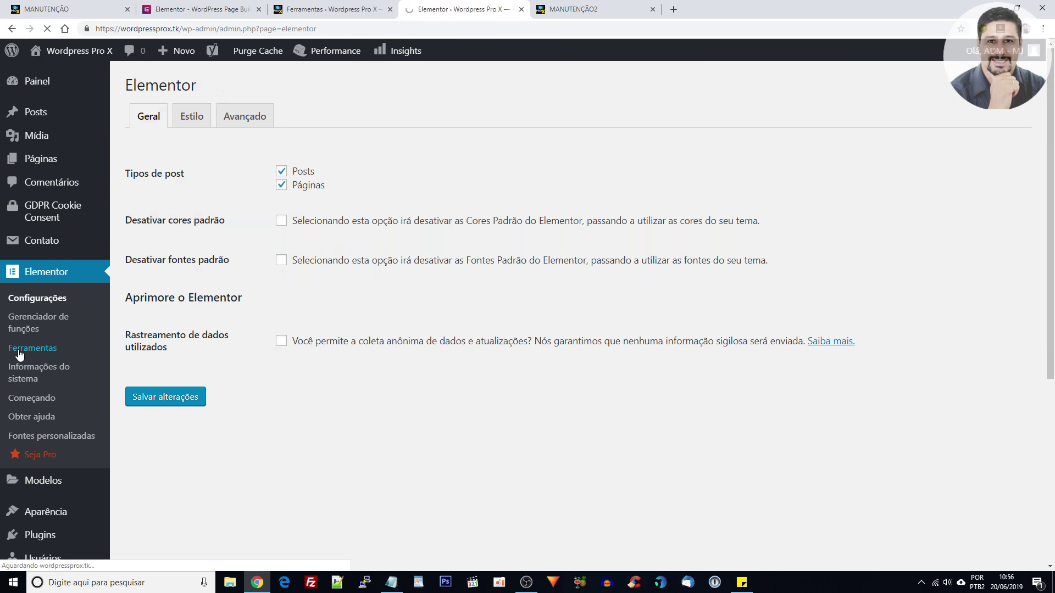
left_click(33, 348)
left_click(423, 125)
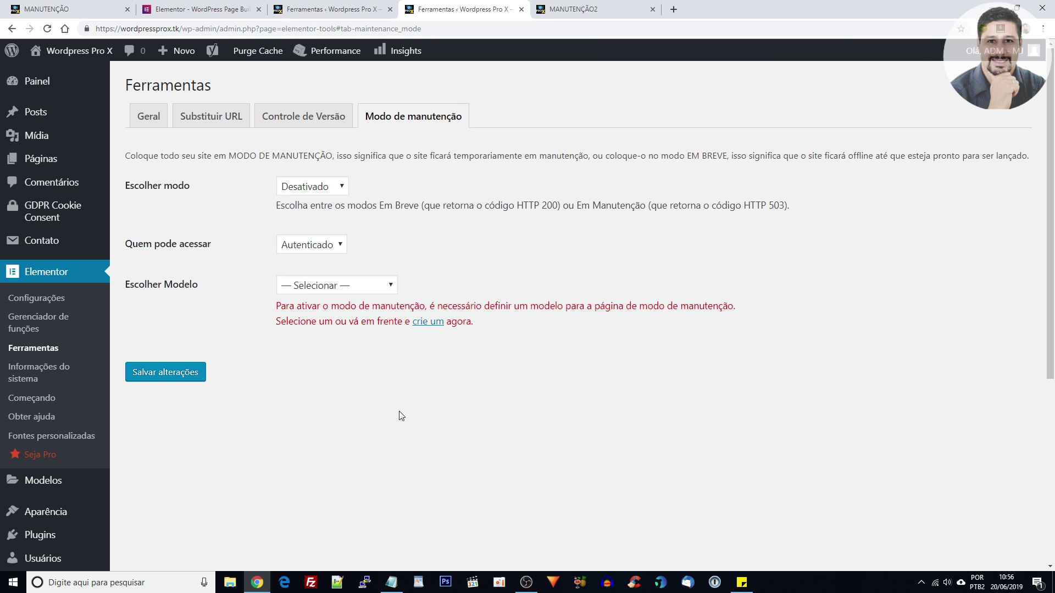
key("ctrl+shift+n")
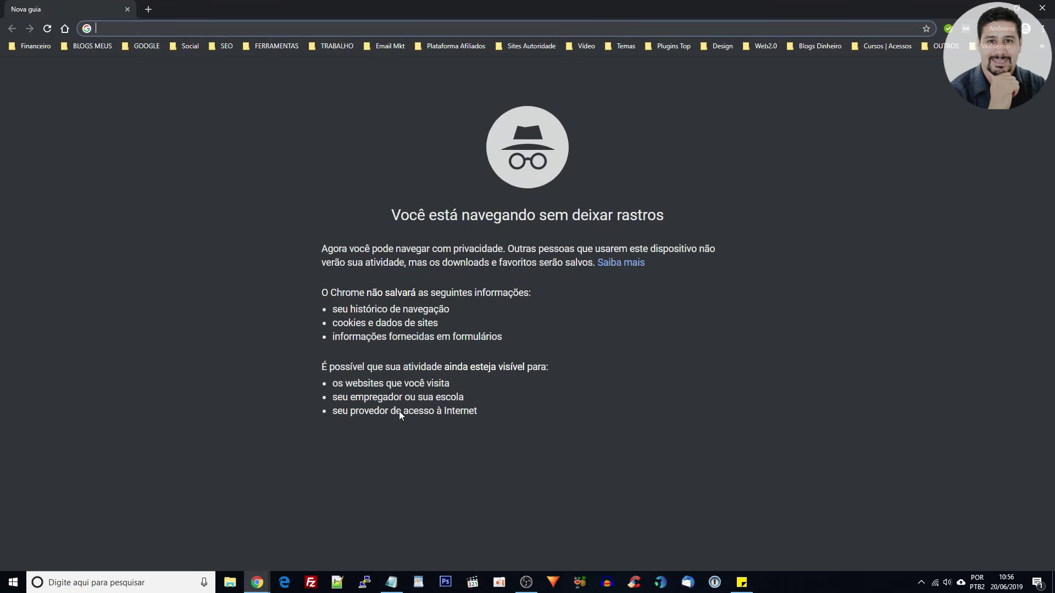
type("https://wordpressprox.tk")
key("Return")
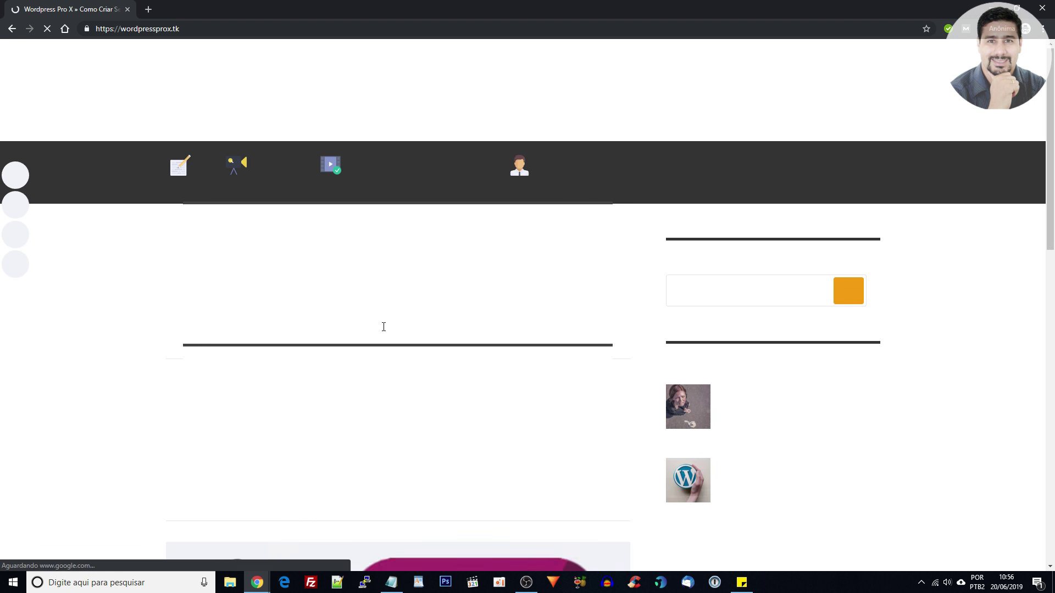
scroll(384, 327, "down", 10)
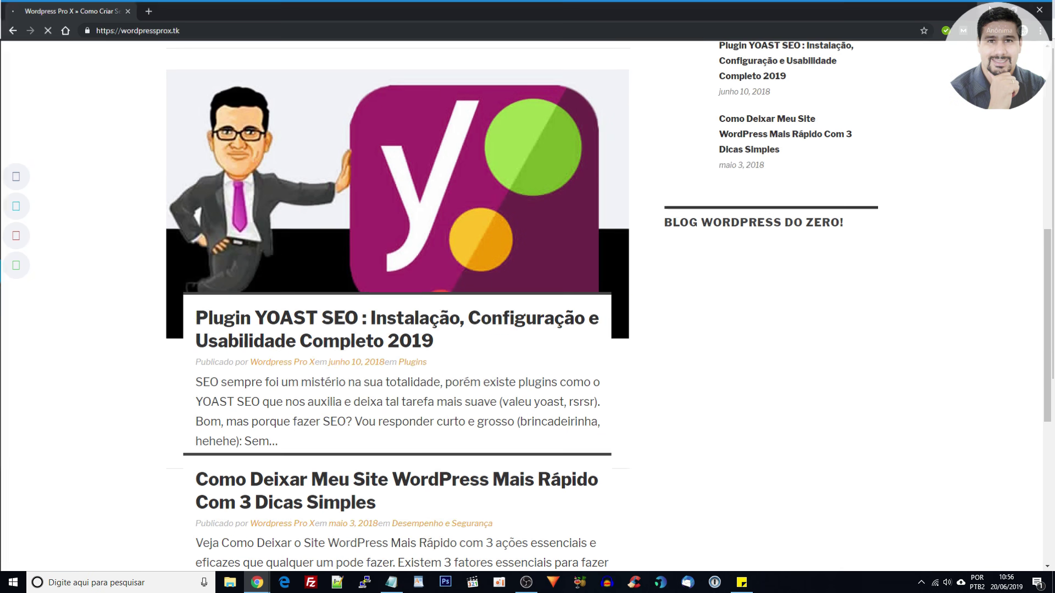
key("alt+Tab")
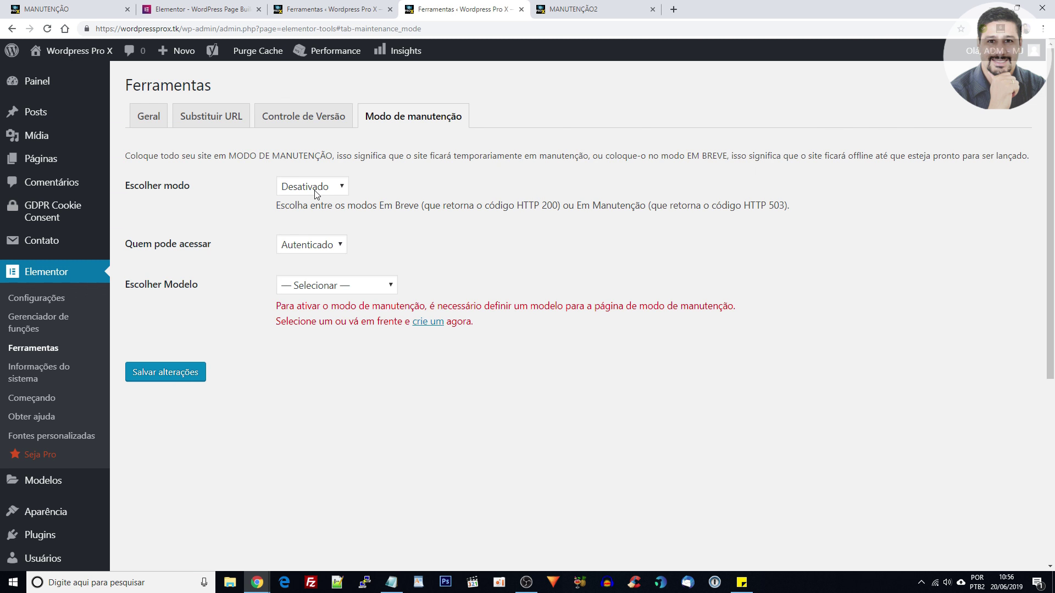
left_click(580, 11)
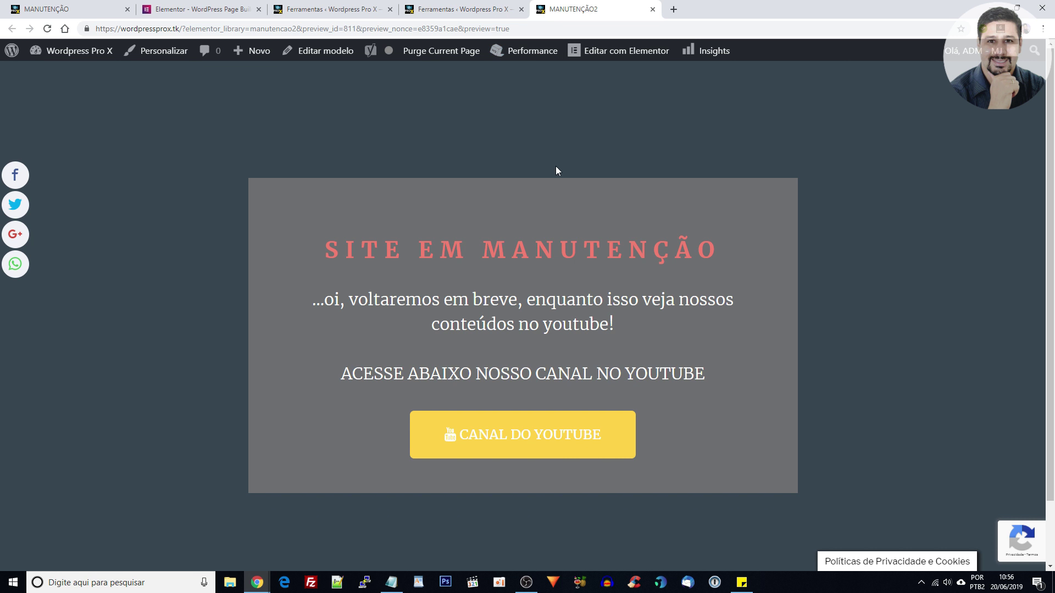
left_click(456, 10)
- Set the maintenance mode to Manutenção and choose MANUTENÇÃO2 as its template
left_click(312, 187)
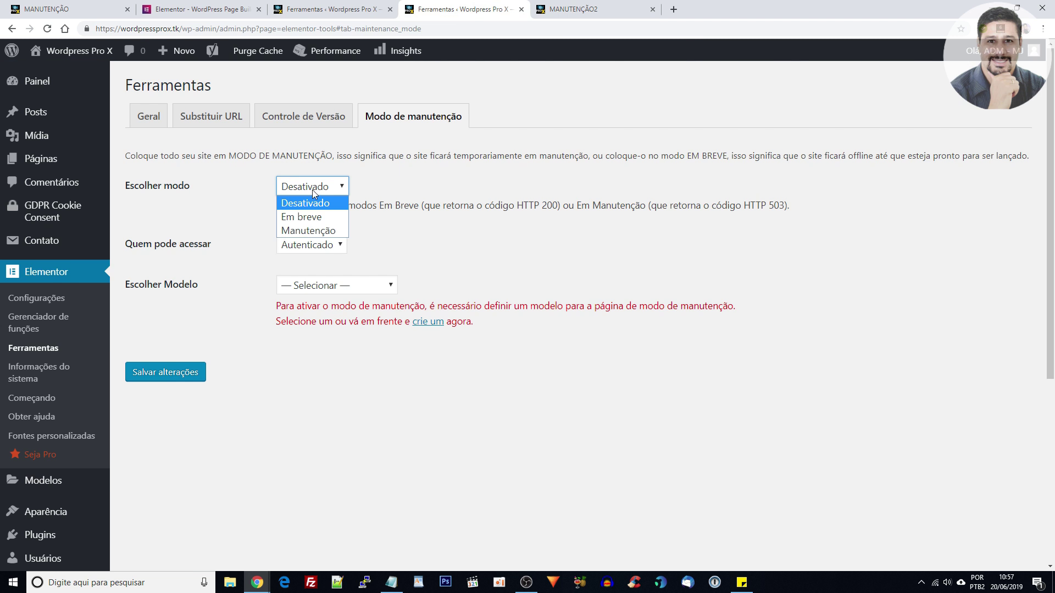
left_click(309, 231)
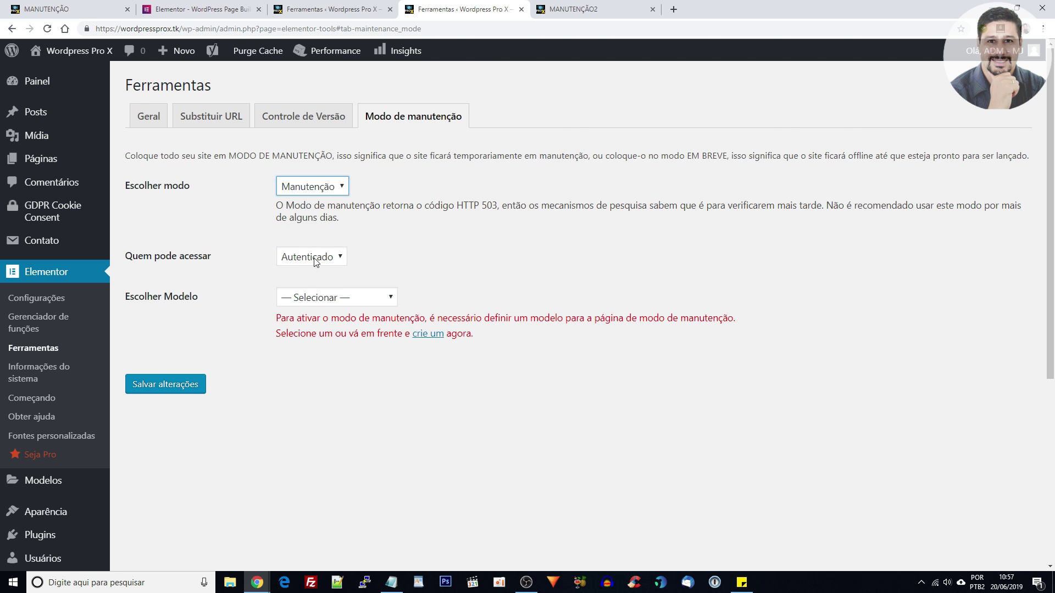
left_click(312, 301)
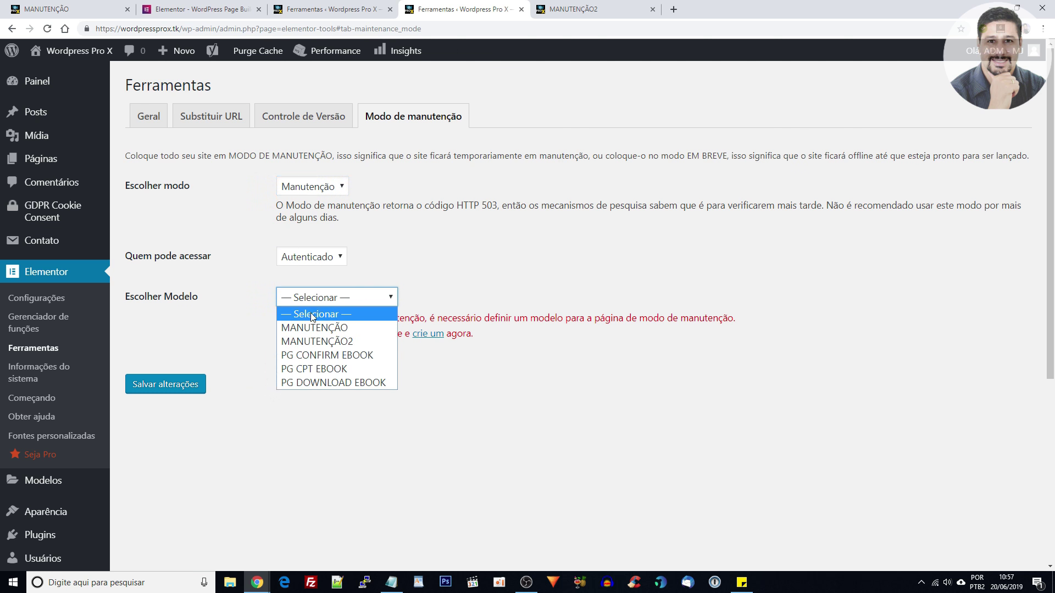
left_click(324, 341)
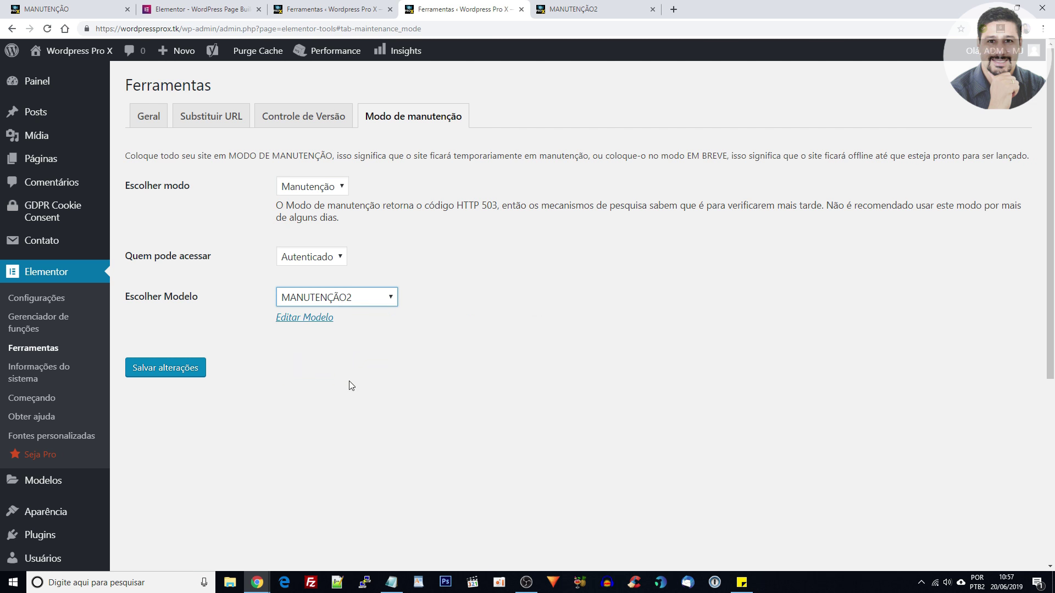
- Save the maintenance mode settings and close the MANUTENÇÃO2 preview
left_click(174, 372)
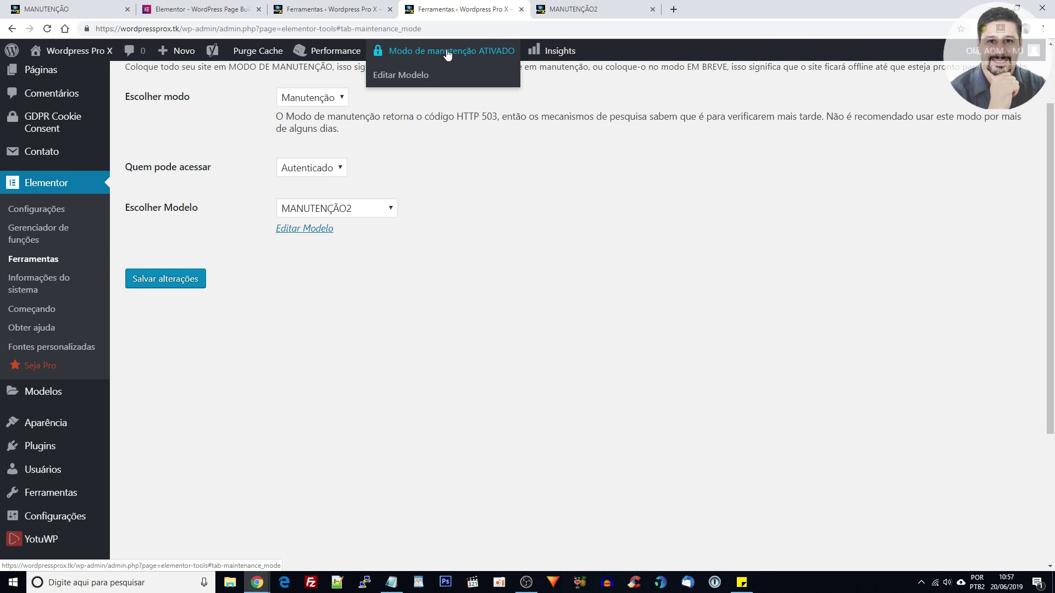
mouse_move(434, 45)
left_click(559, 11)
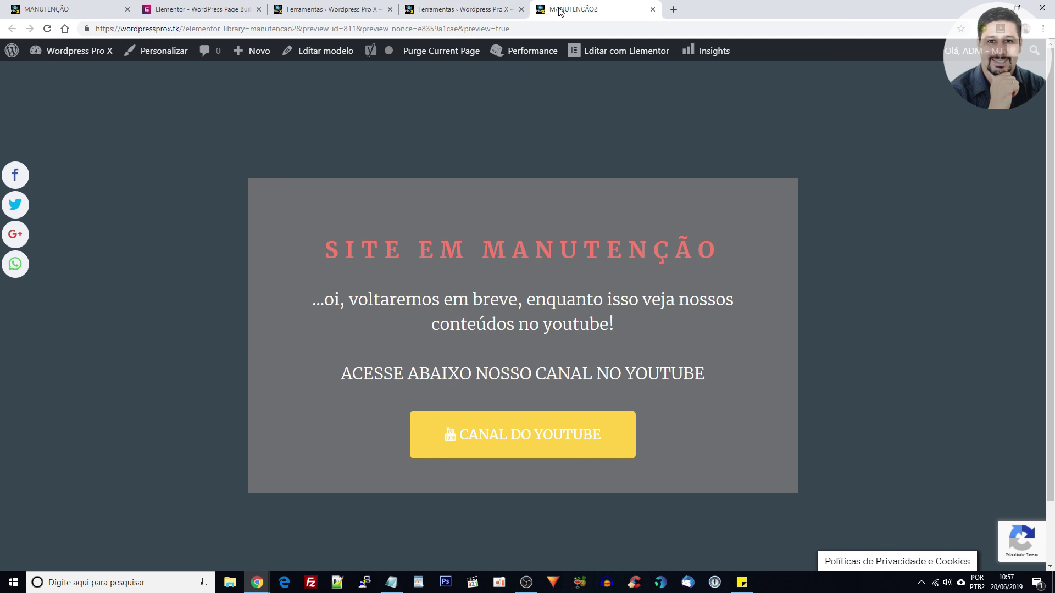
left_click(653, 9)
- View the site's front page in a separate tab while logged in, look through its content and close it
middle_click(49, 85)
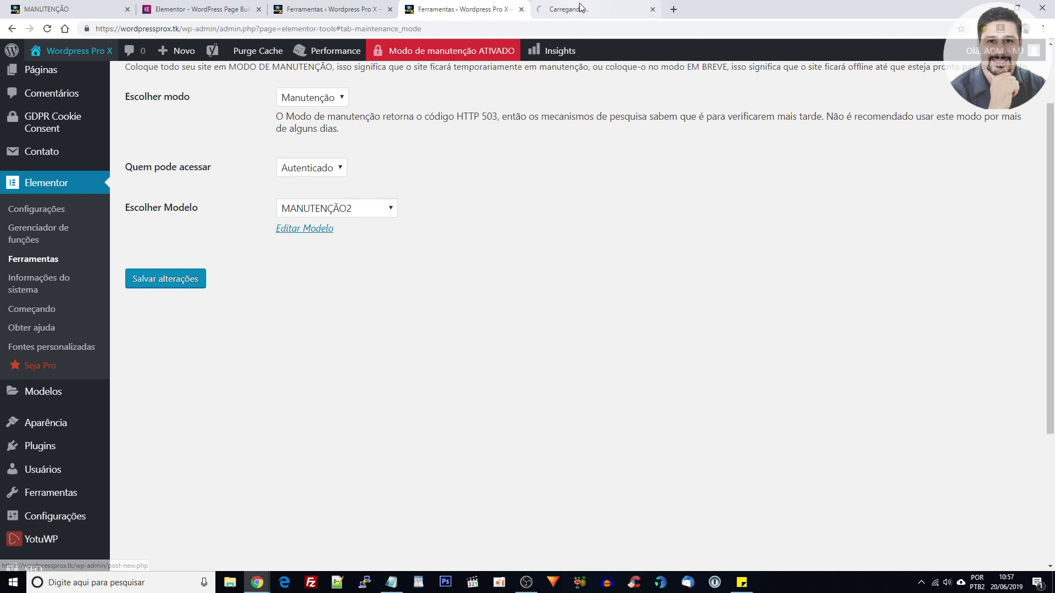
left_click(579, 9)
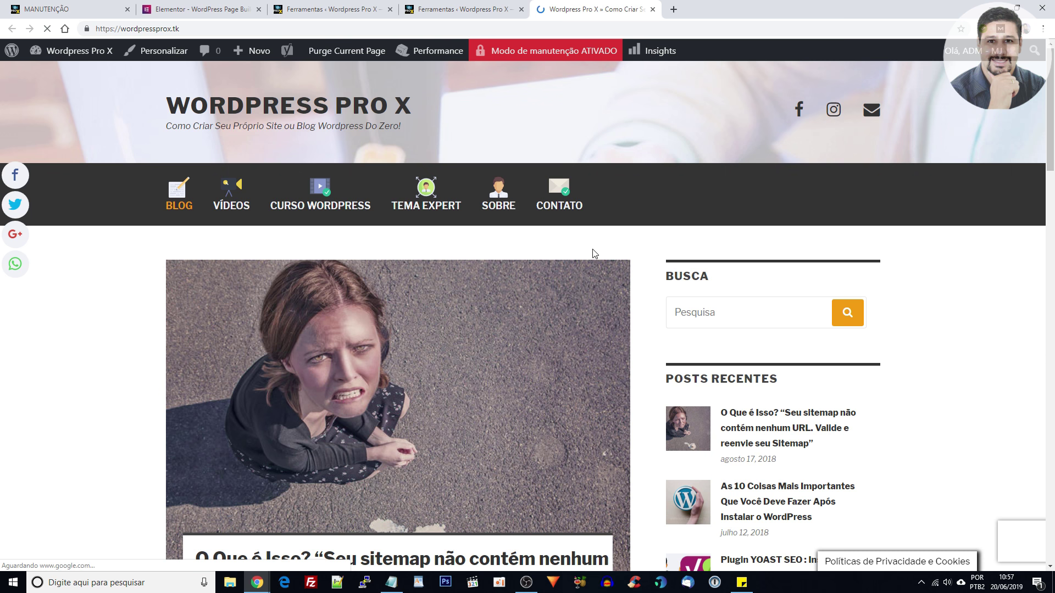
scroll(576, 247, "down", 10)
scroll(579, 253, "up", 9)
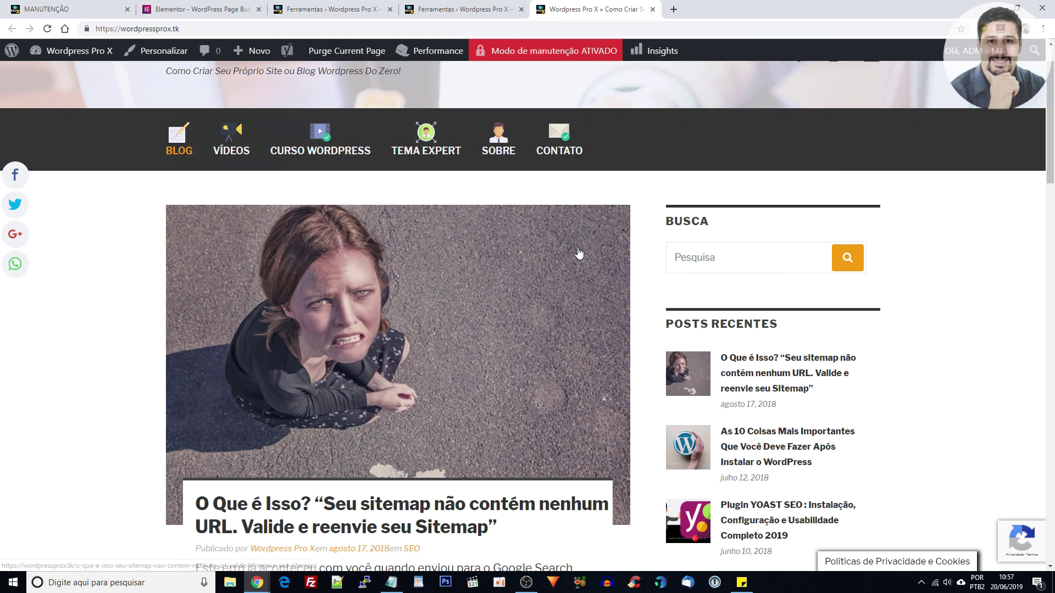
scroll(579, 253, "up", 1)
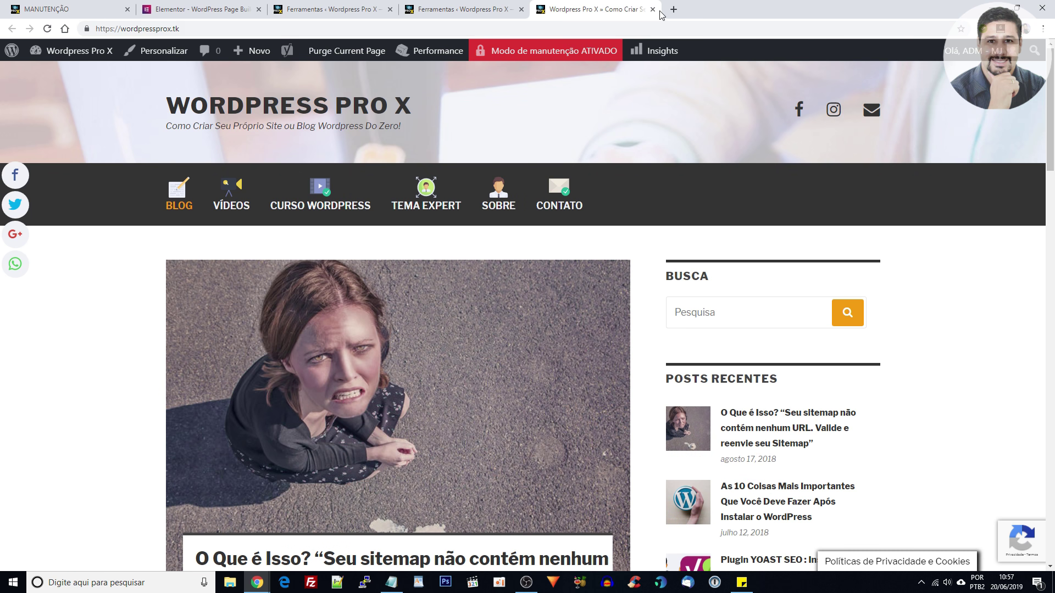
left_click(652, 9)
- Purge all site caches and view the site's front page again in a new tab while logged in
mouse_move(330, 51)
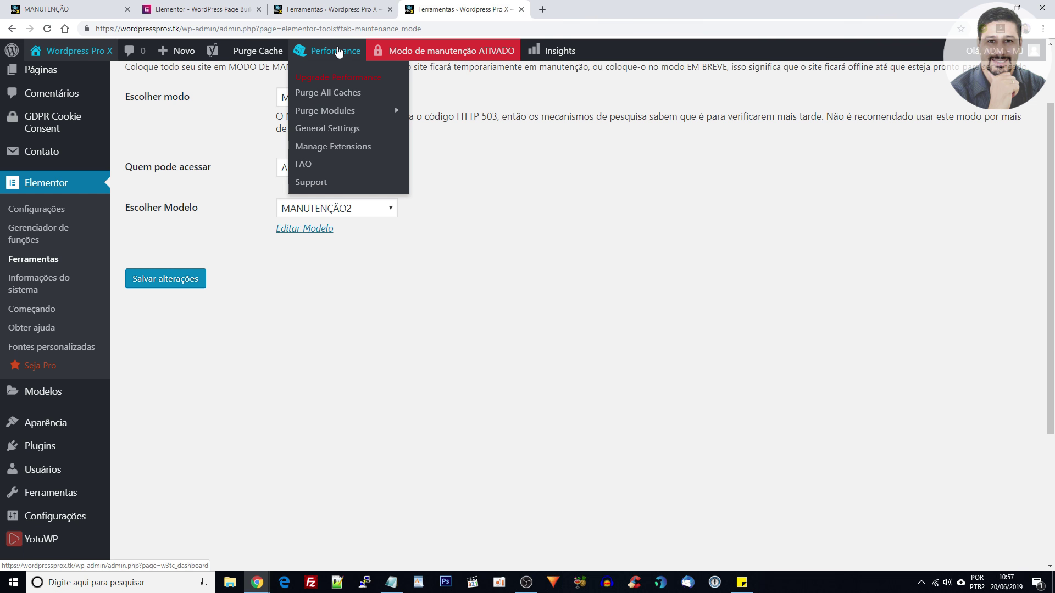
left_click(347, 89)
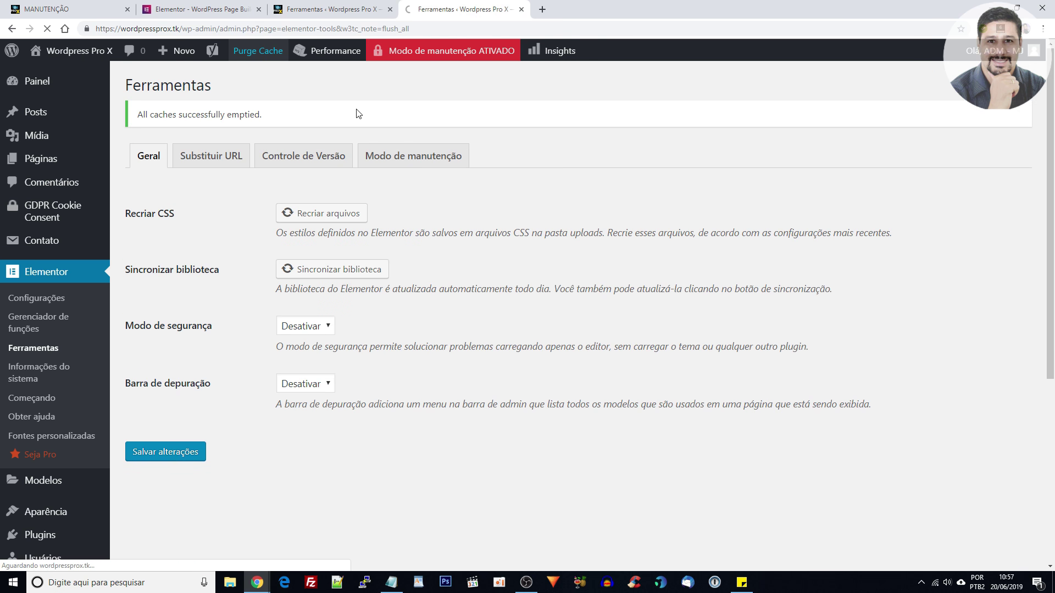
middle_click(105, 53)
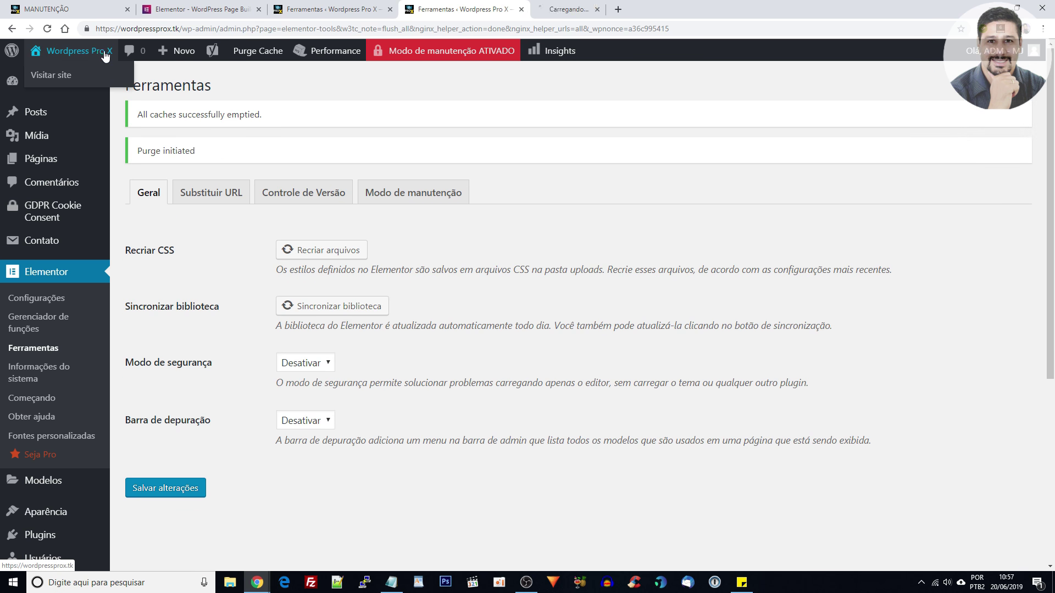
key("ctrl+Tab")
scroll(650, 228, "down", 10)
scroll(650, 229, "up", 6)
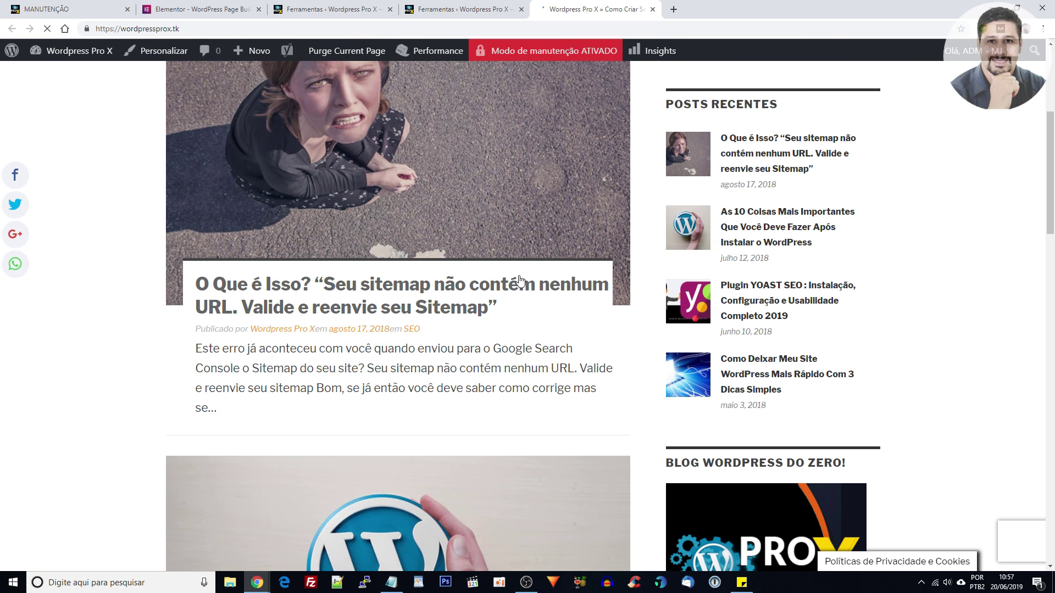
- Reload the site in the incognito window, test the CANAL DO YOUTUBE link and return to the regular window
mouse_move(265, 589)
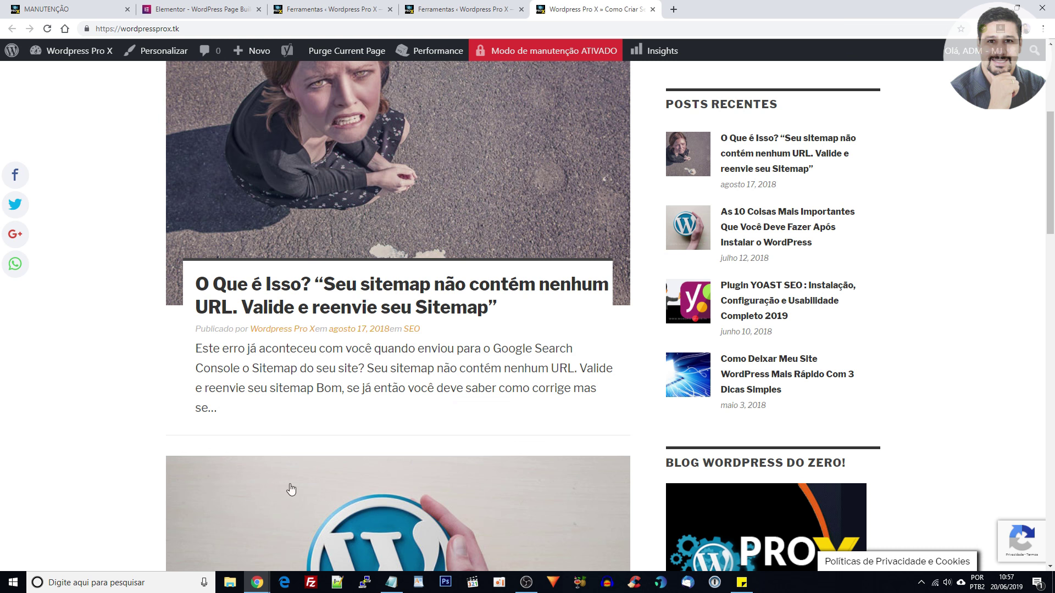
left_click(291, 555)
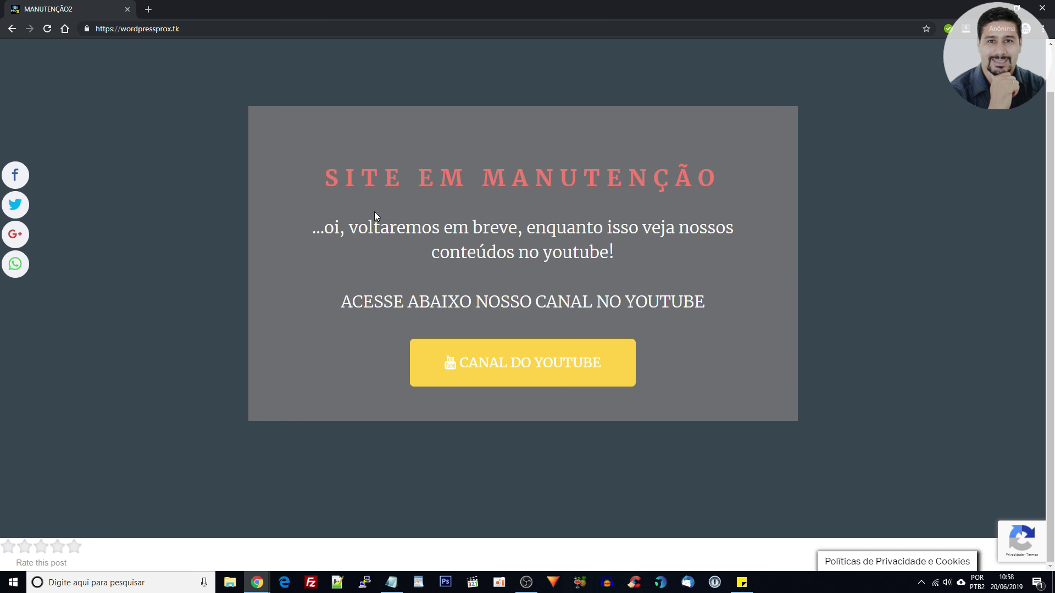
key("F5")
left_click(527, 366)
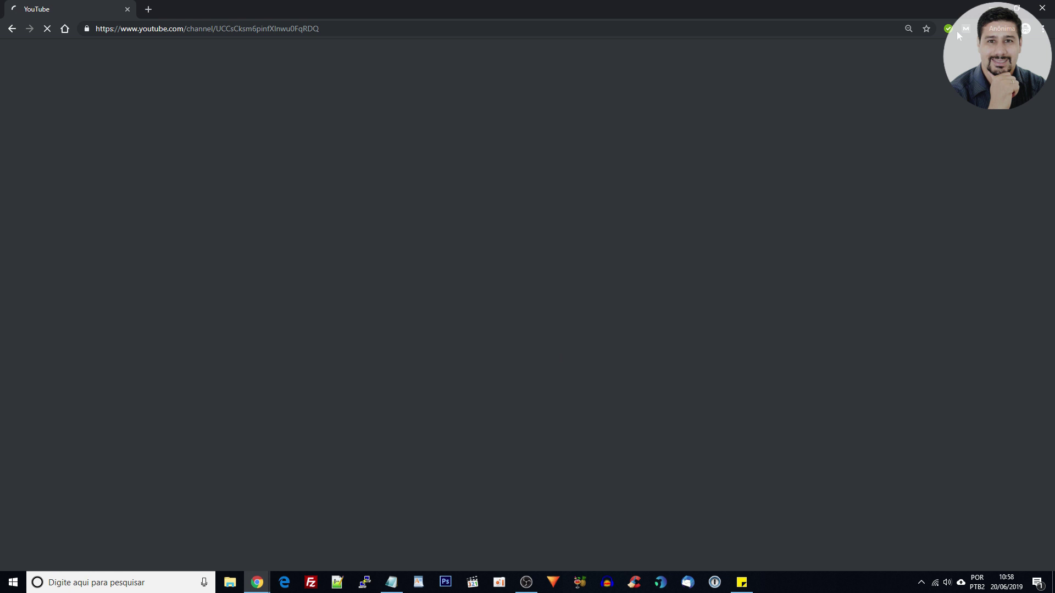
left_click(990, 9)
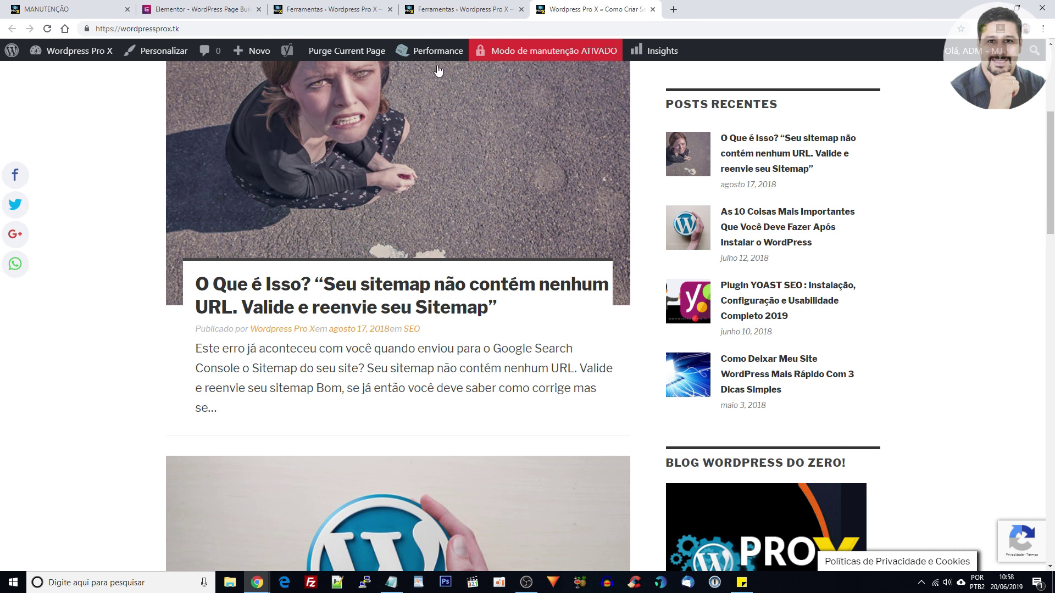
- Set Elementor's maintenance mode to Desativado and save the changes
left_click(479, 11)
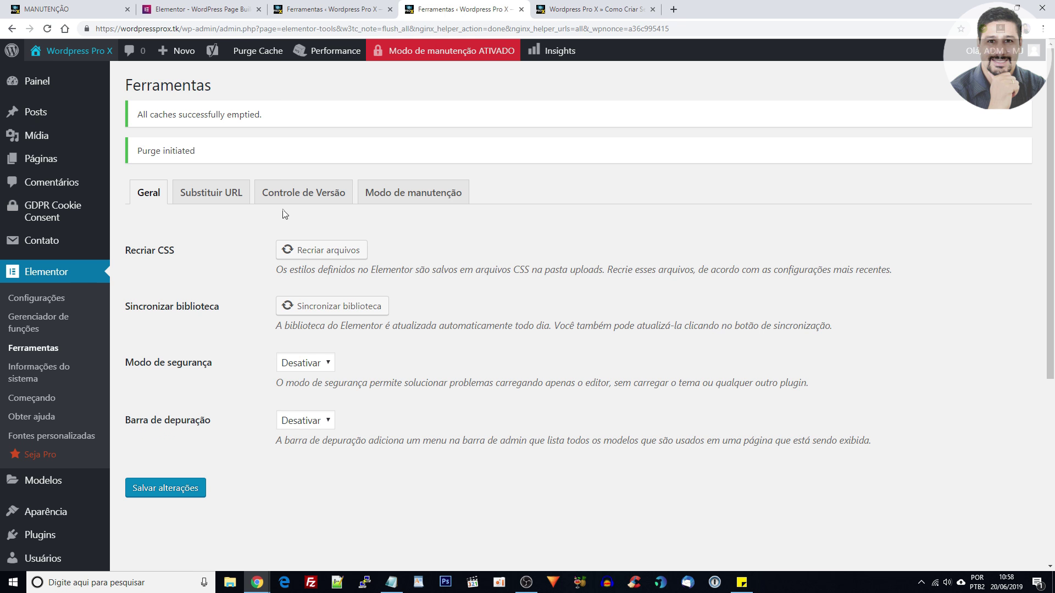
left_click(367, 195)
left_click(316, 263)
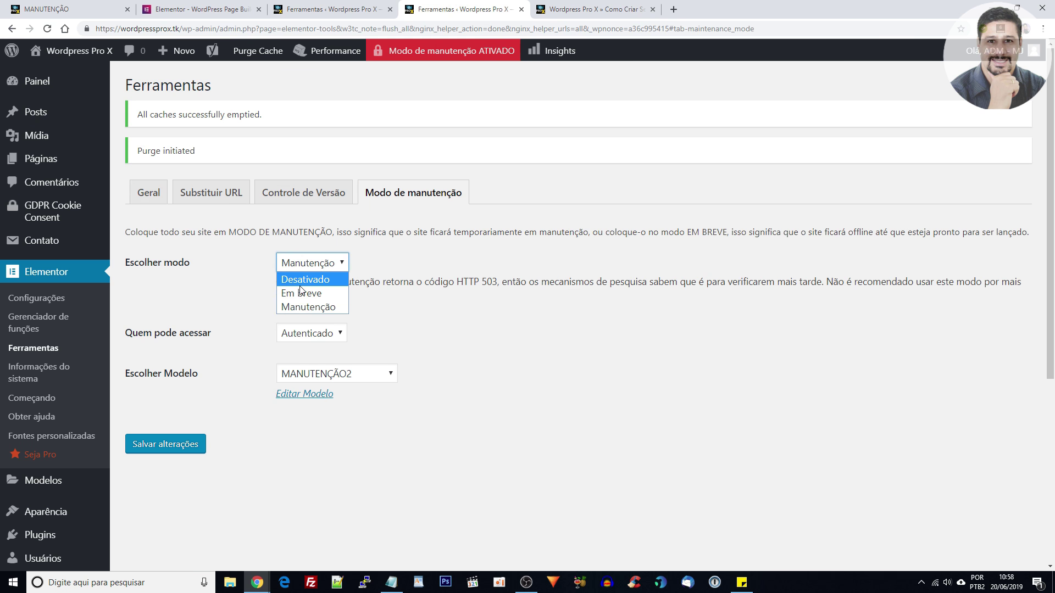
left_click(305, 279)
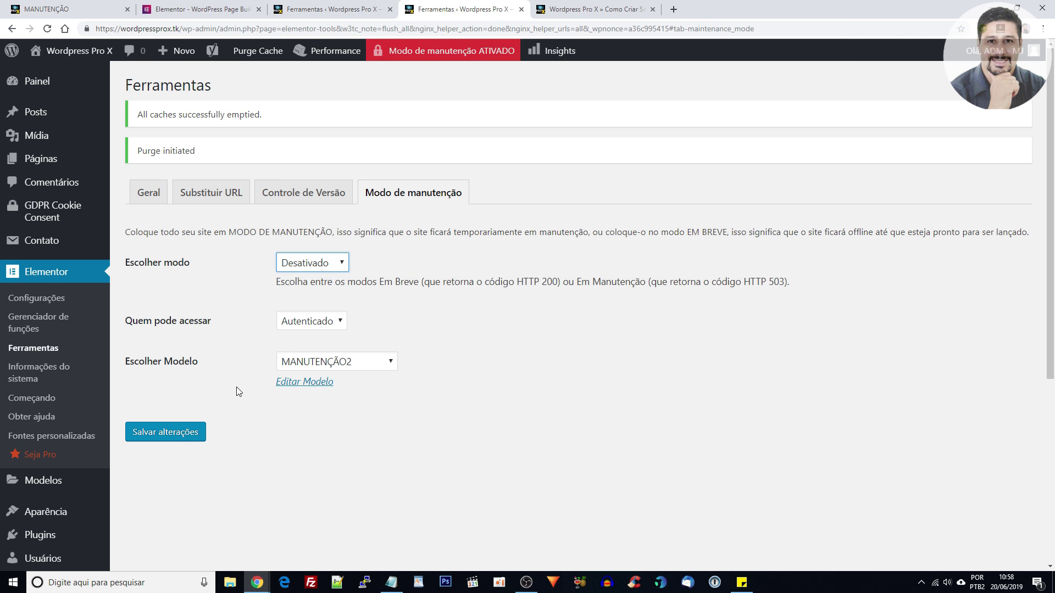
left_click(192, 432)
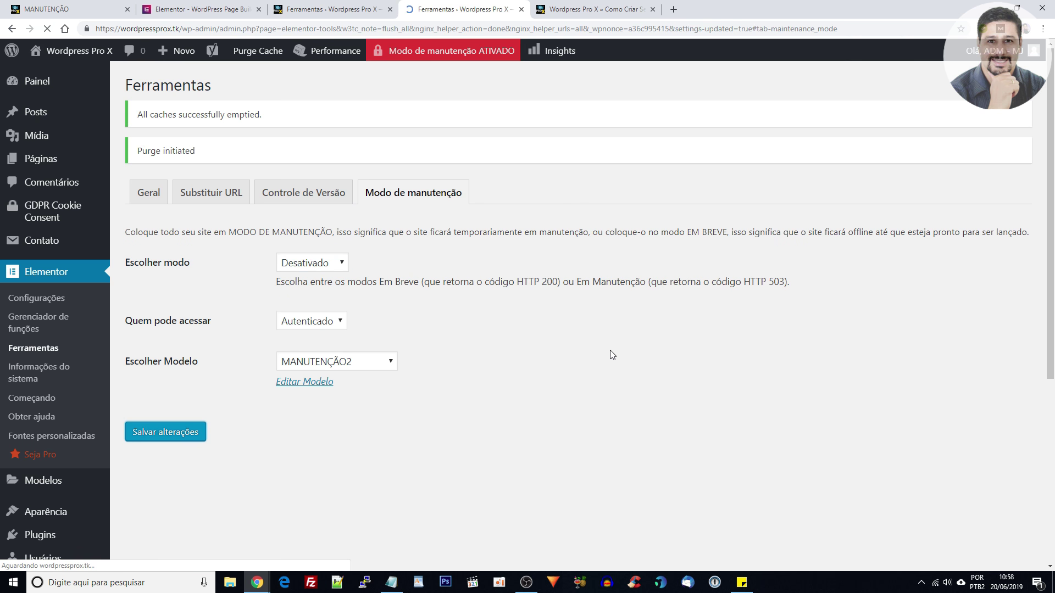